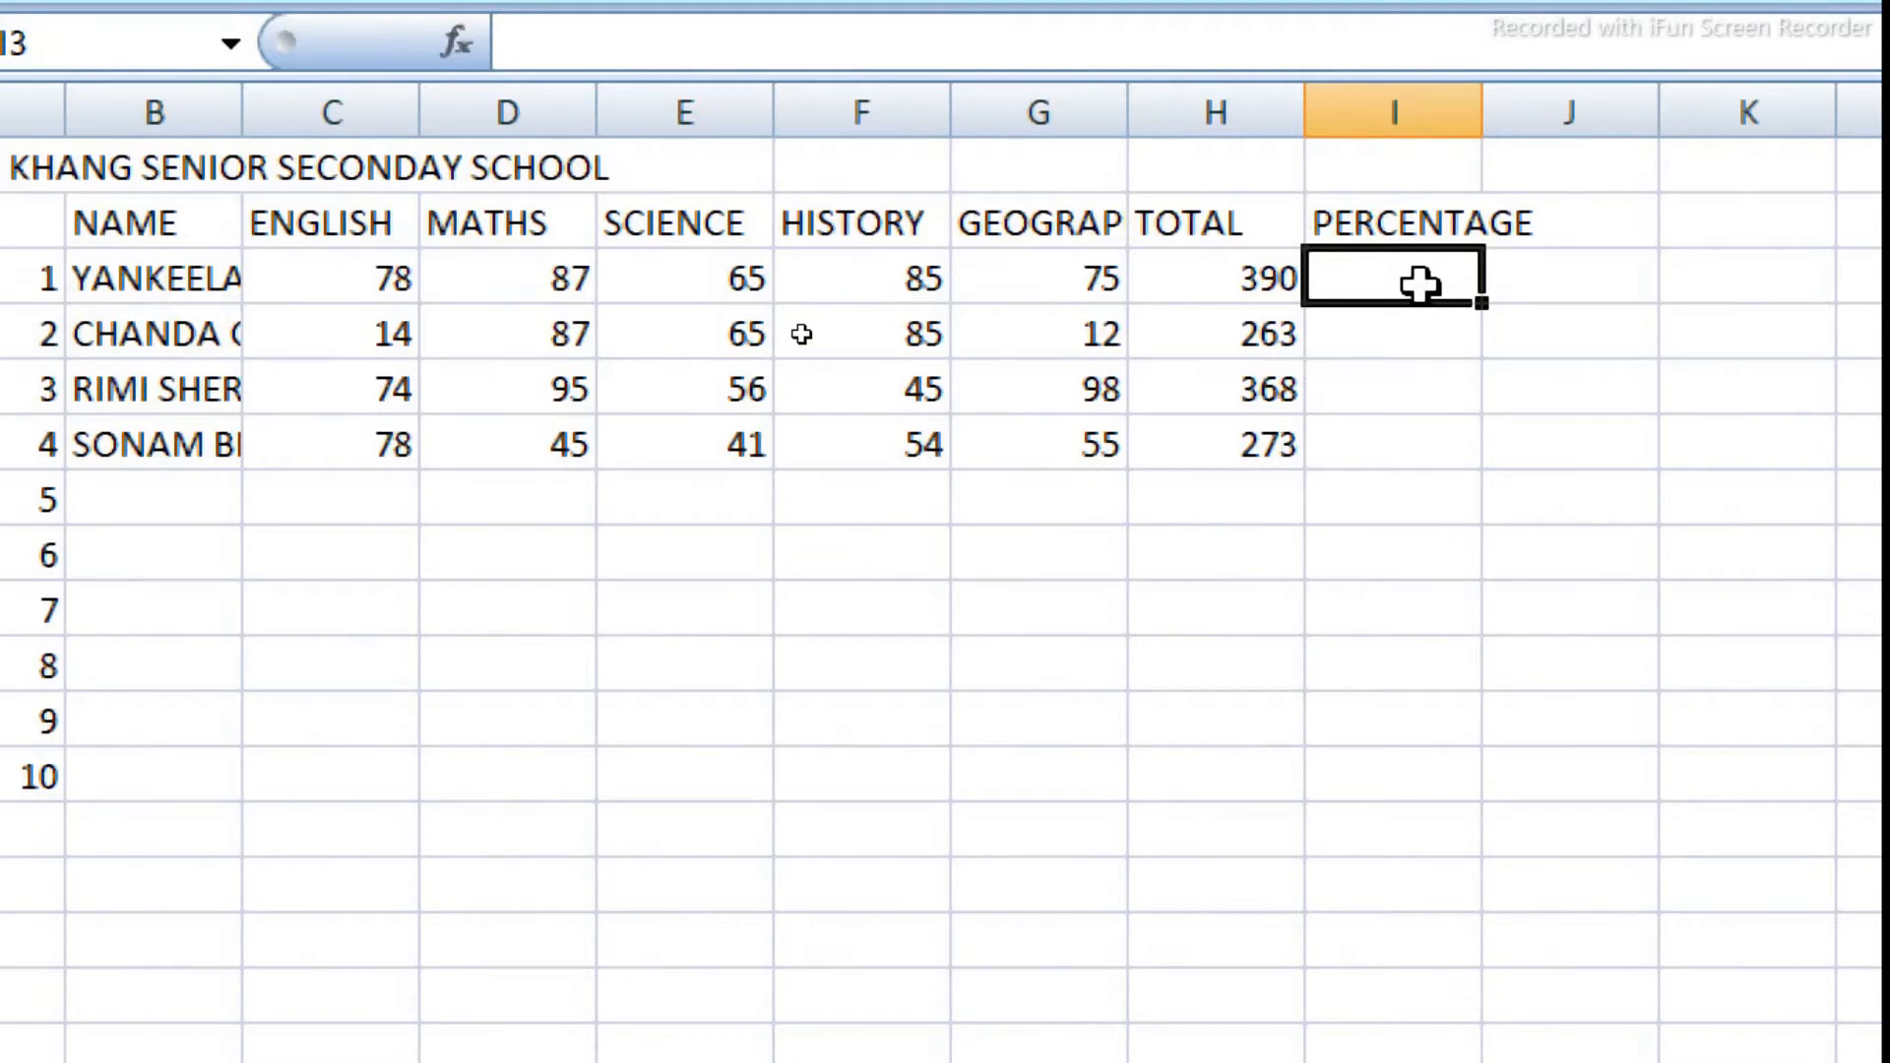
Step: Look over the first student's subject marks across row 3
{"action": "key", "text": "Left"}
{"action": "key", "text": "Left"}
{"action": "key", "text": "Left"}
{"action": "key", "text": "Left"}
{"action": "key", "text": "Left"}
{"action": "key", "text": "Left"}
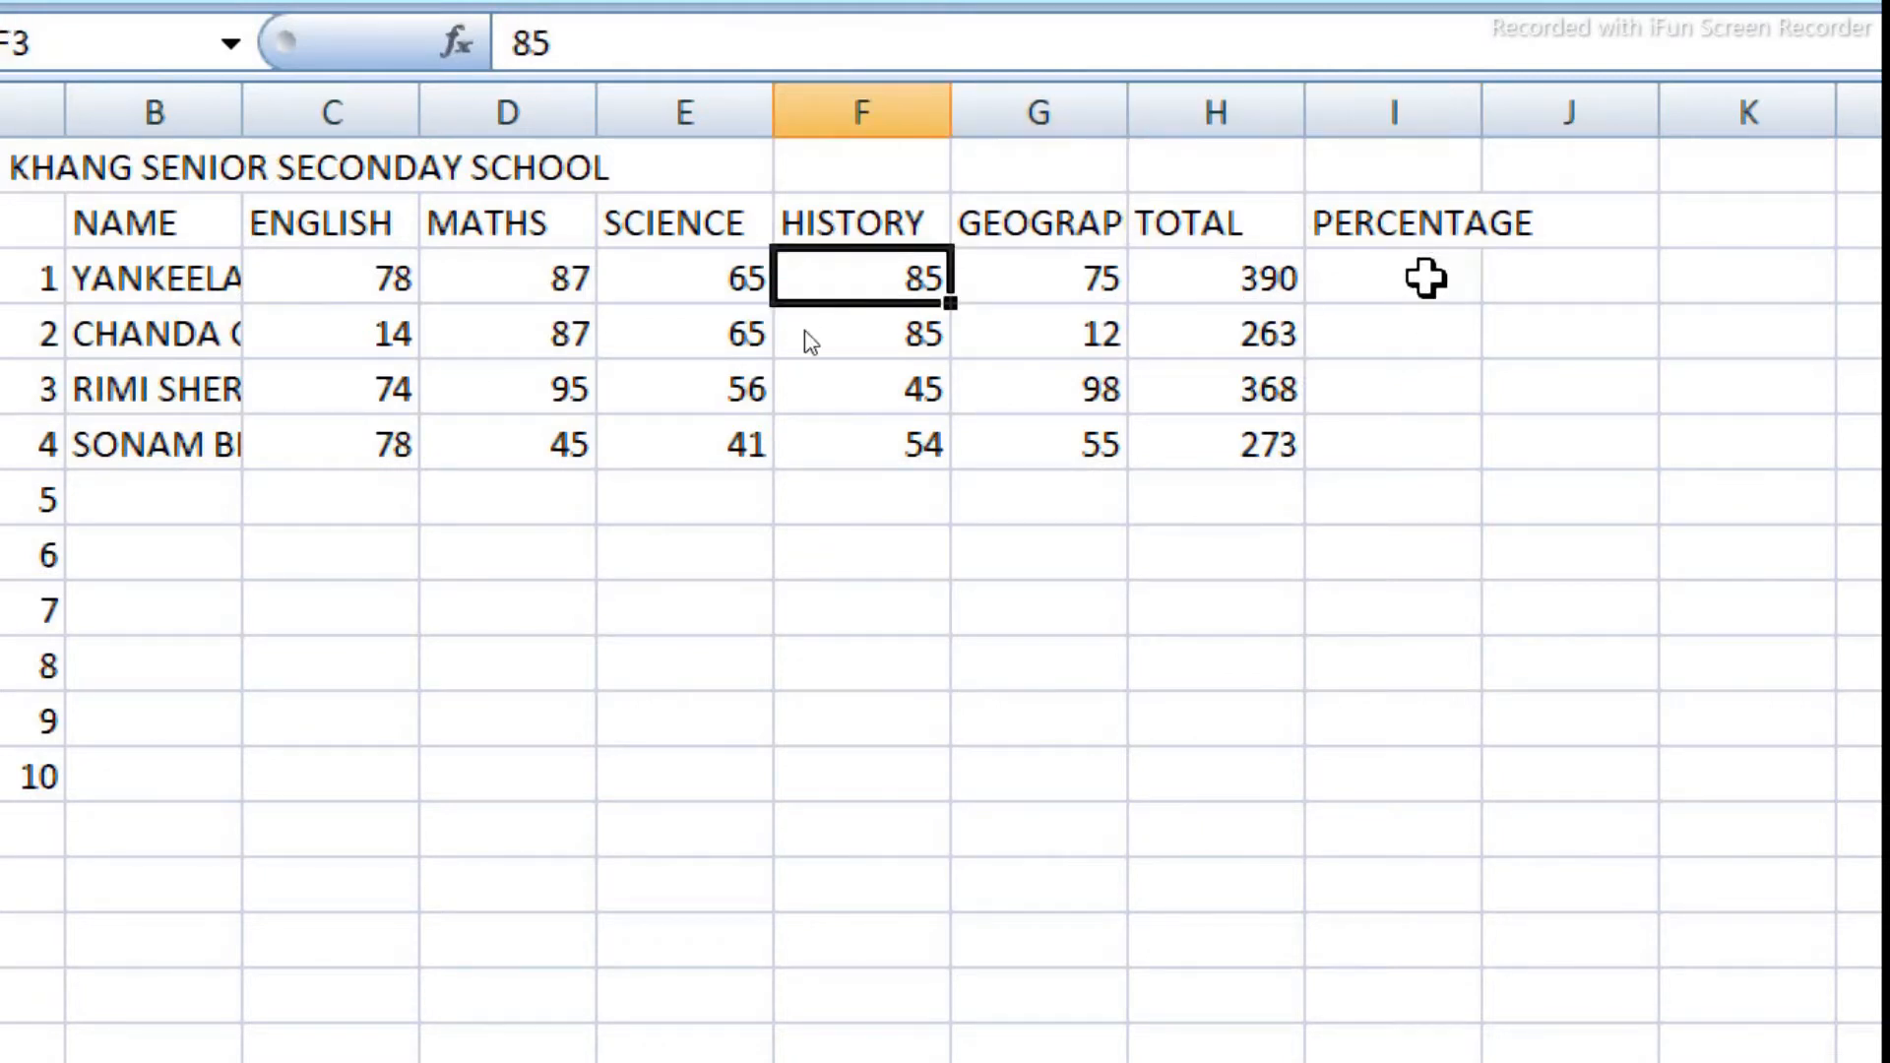
{"action": "key", "text": "Right"}
{"action": "key", "text": "Right"}
{"action": "key", "text": "Right"}
{"action": "key", "text": "Right"}
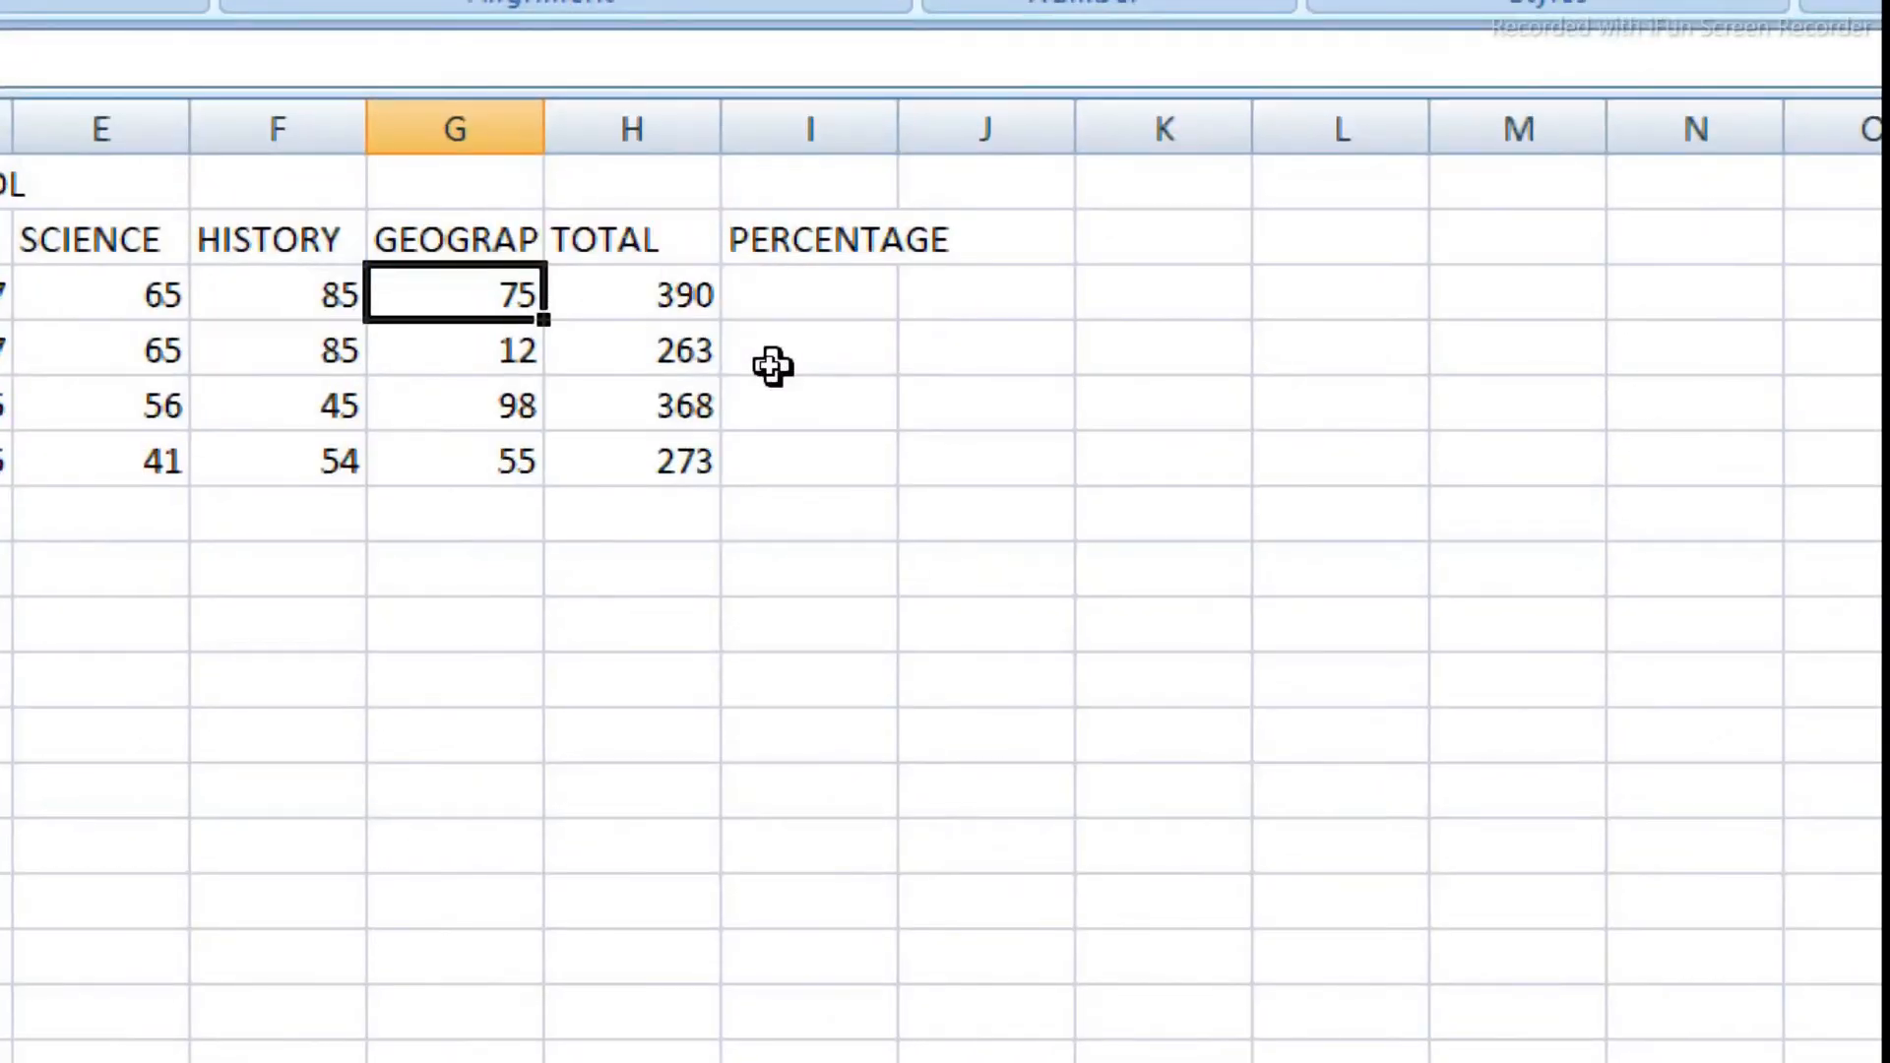
{"action": "left_click", "coordinate": [279, 296]}
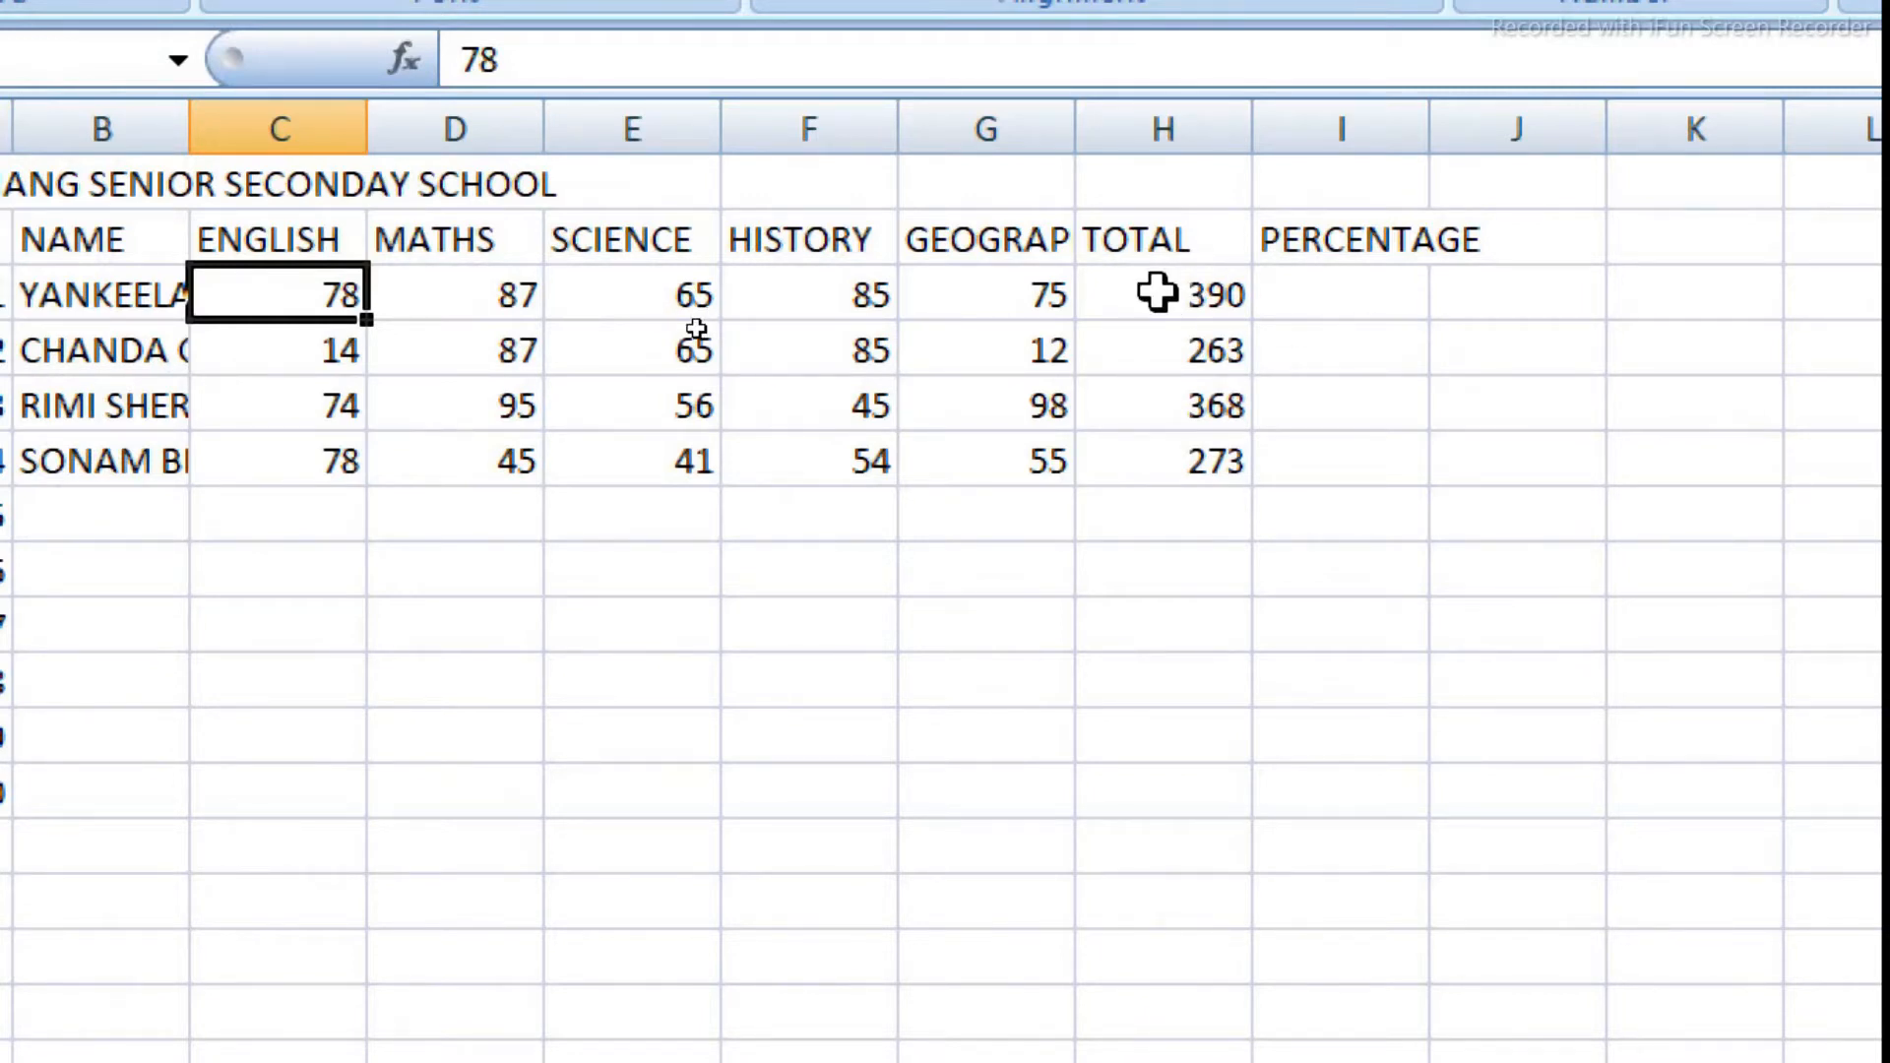
Step: Enter the formula =SUM(390/5) in the first student's PERCENTAGE cell, I3
{"action": "left_click", "coordinate": [1392, 315]}
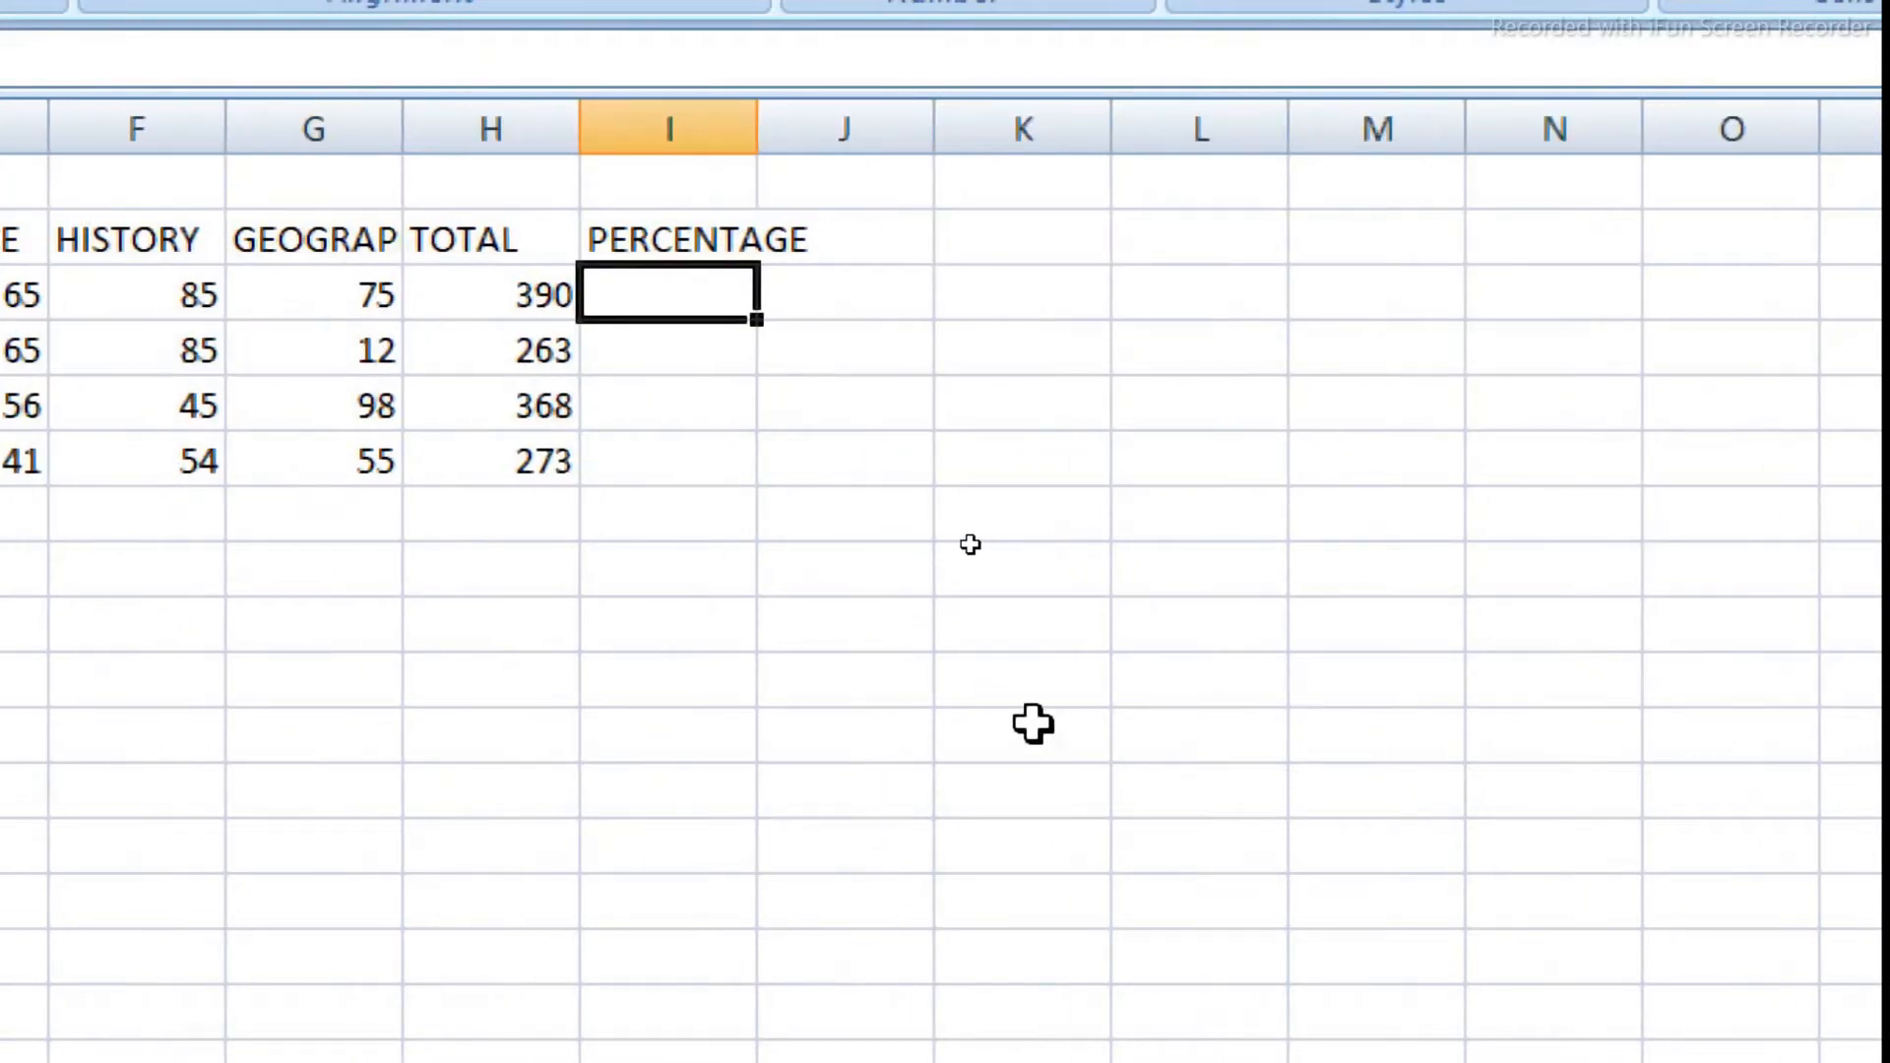
{"action": "type", "text": "=S"}
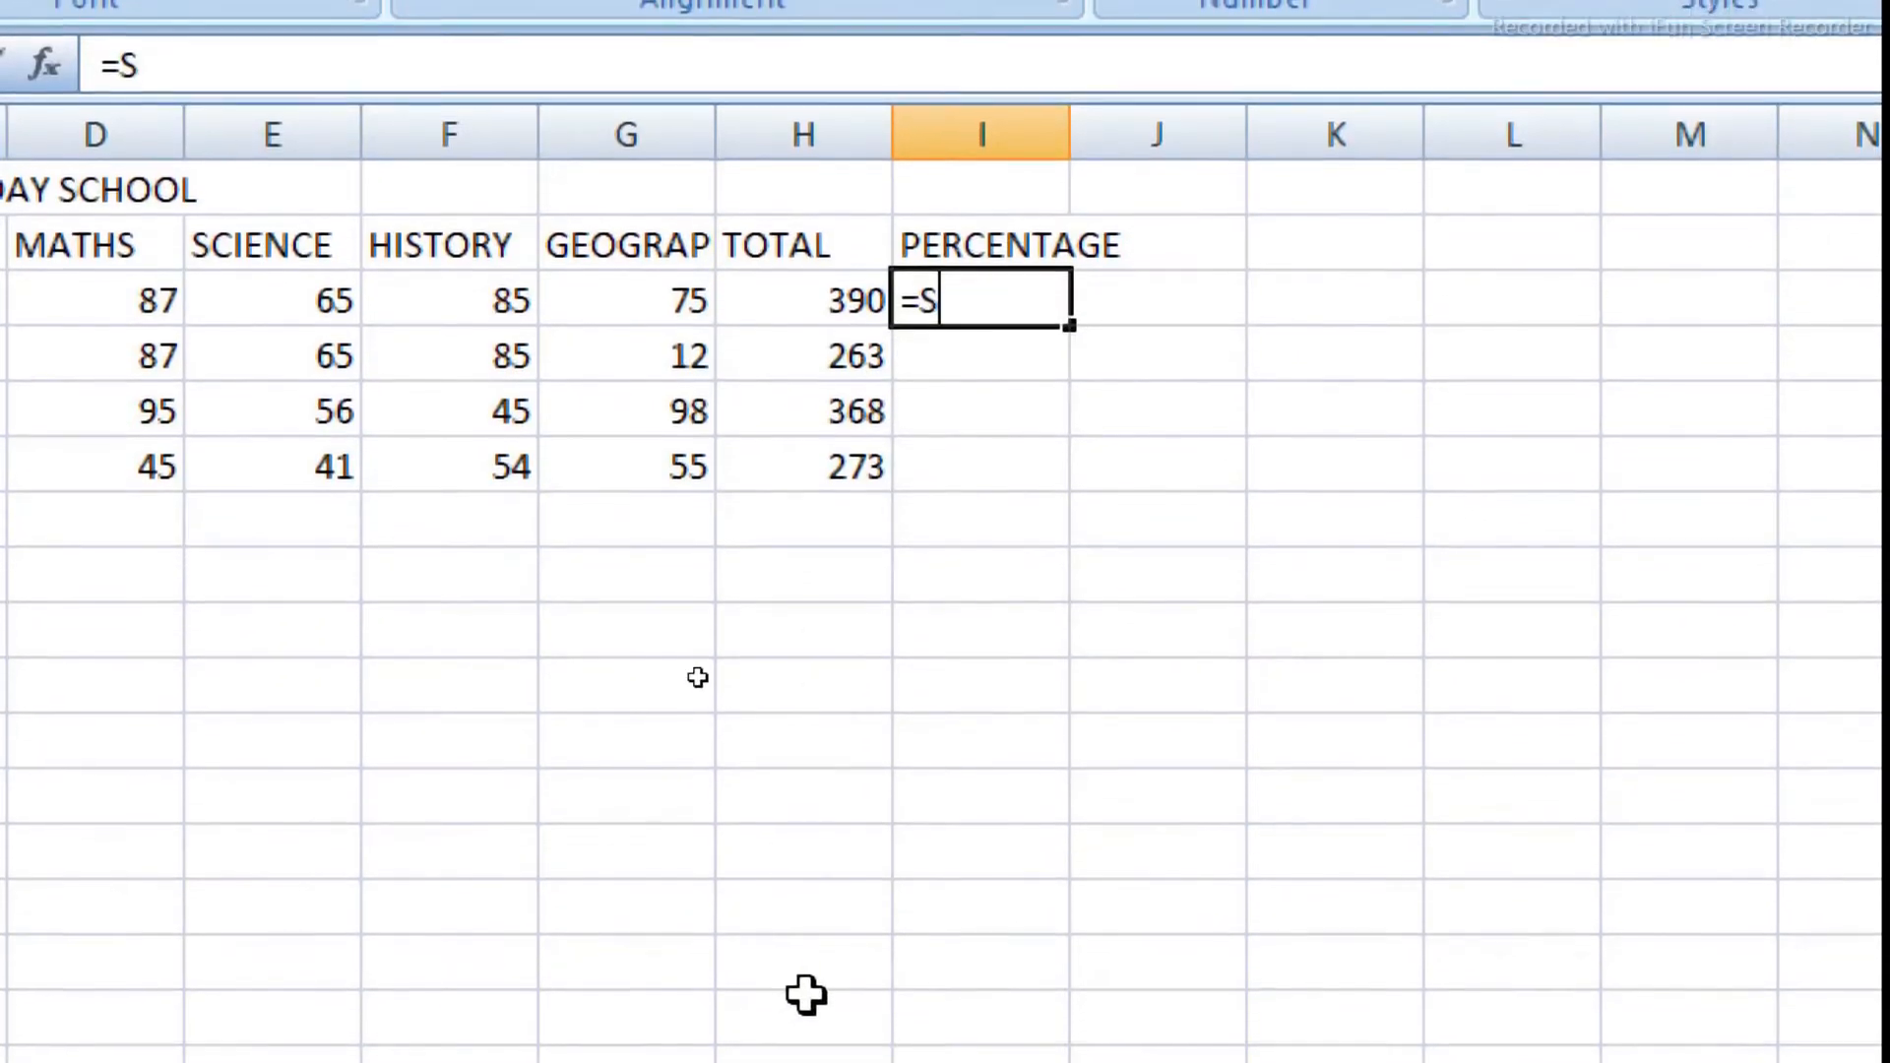
{"action": "type", "text": "UM"}
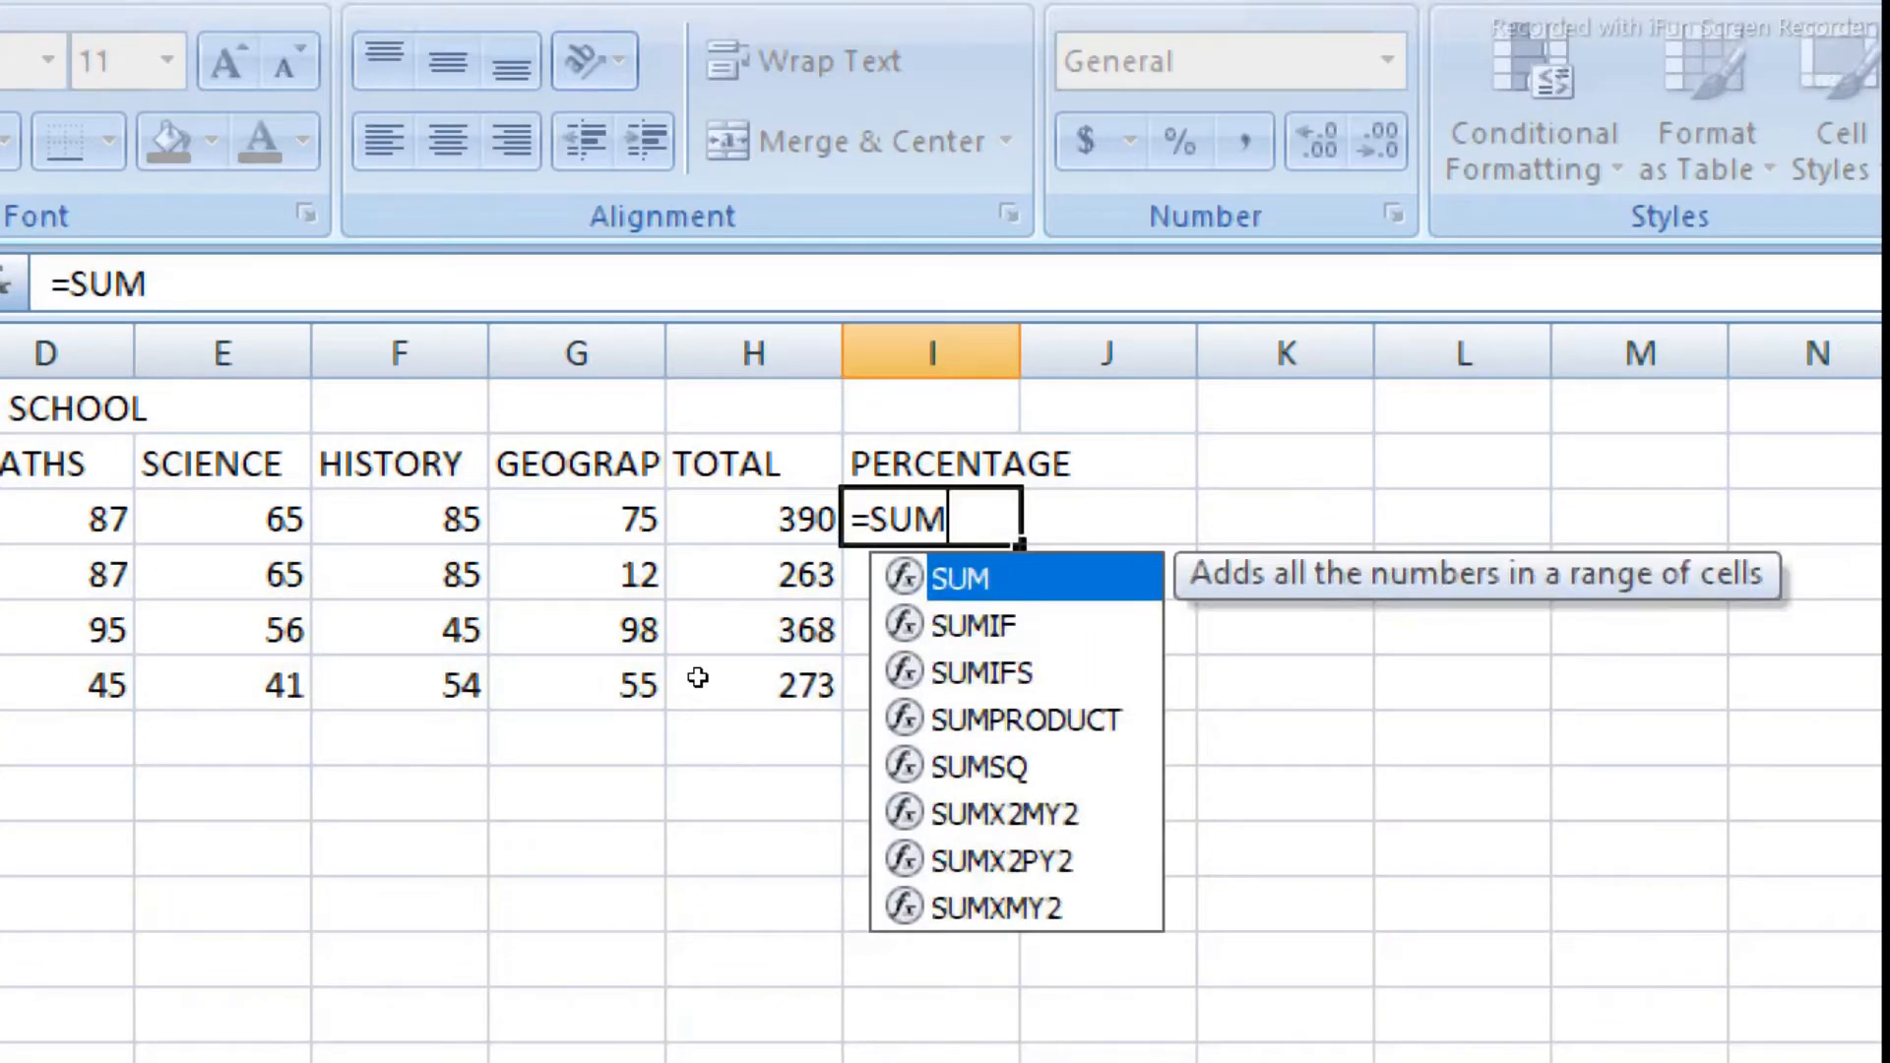
{"action": "type", "text": "("}
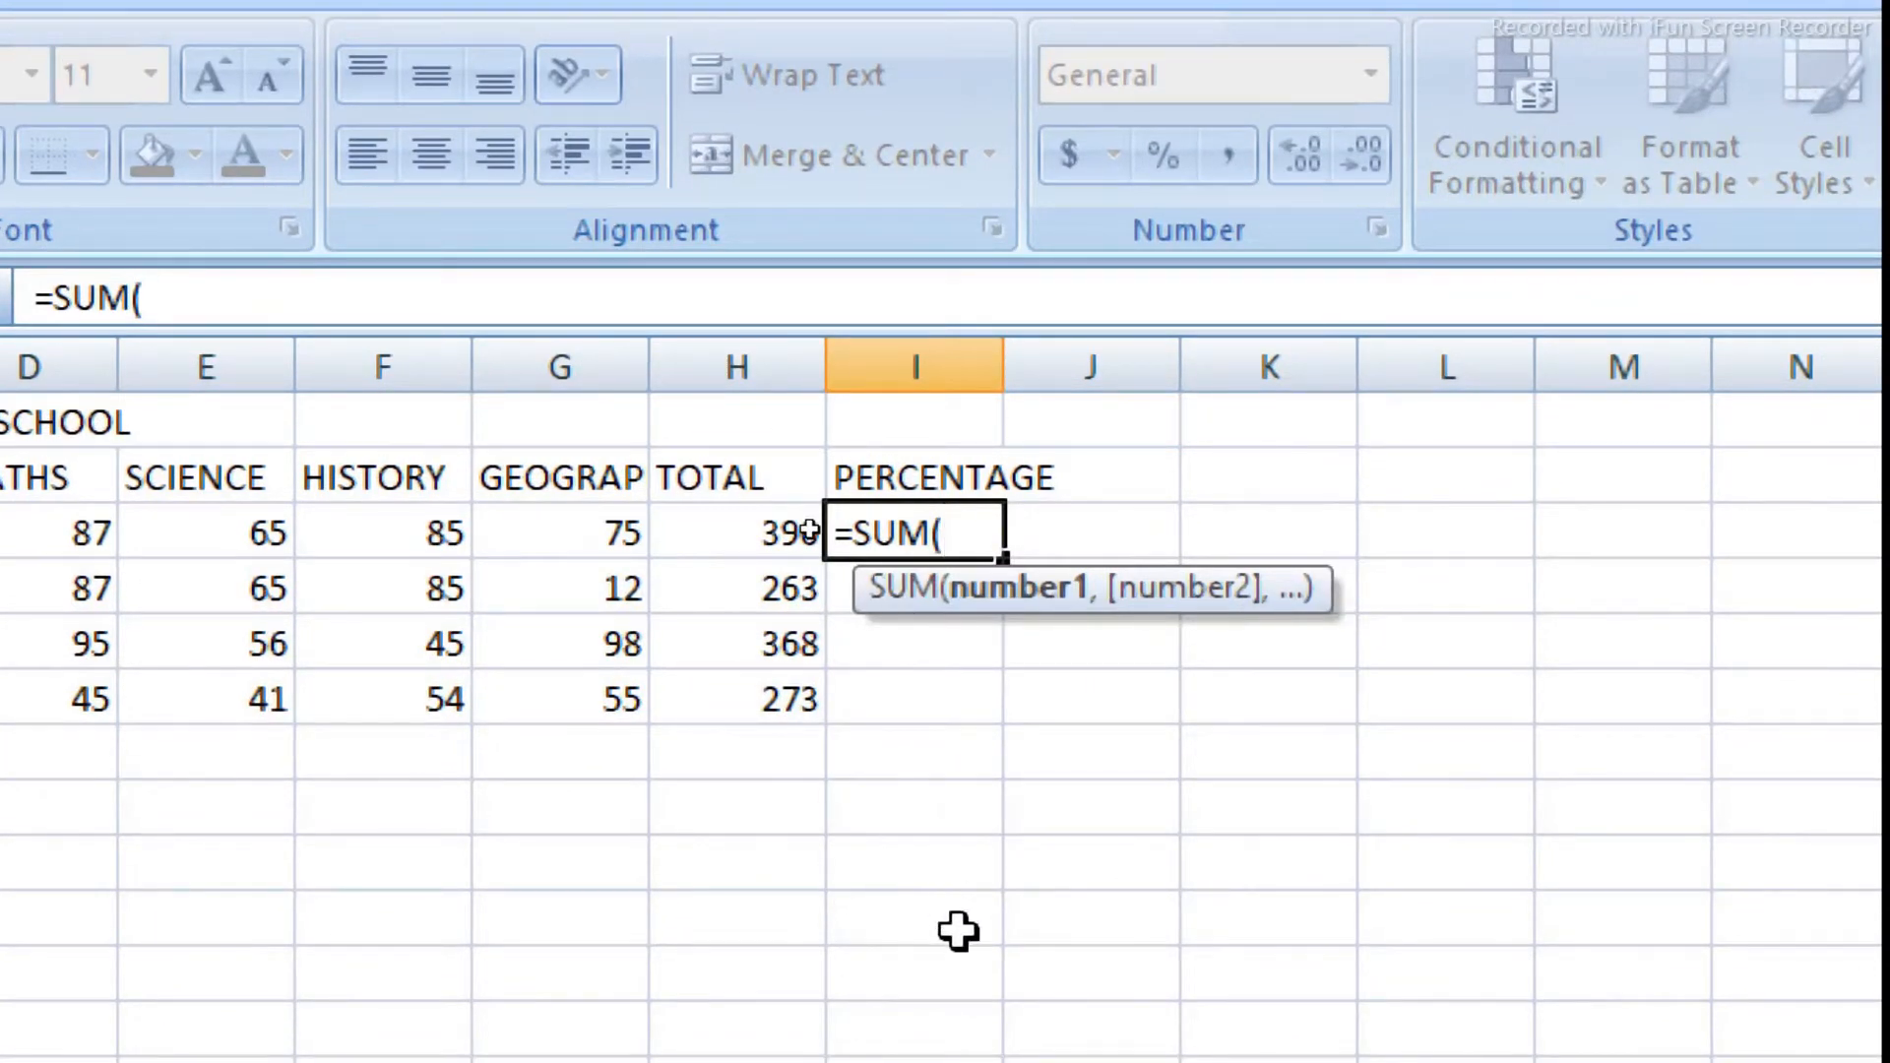
{"action": "type", "text": "390"}
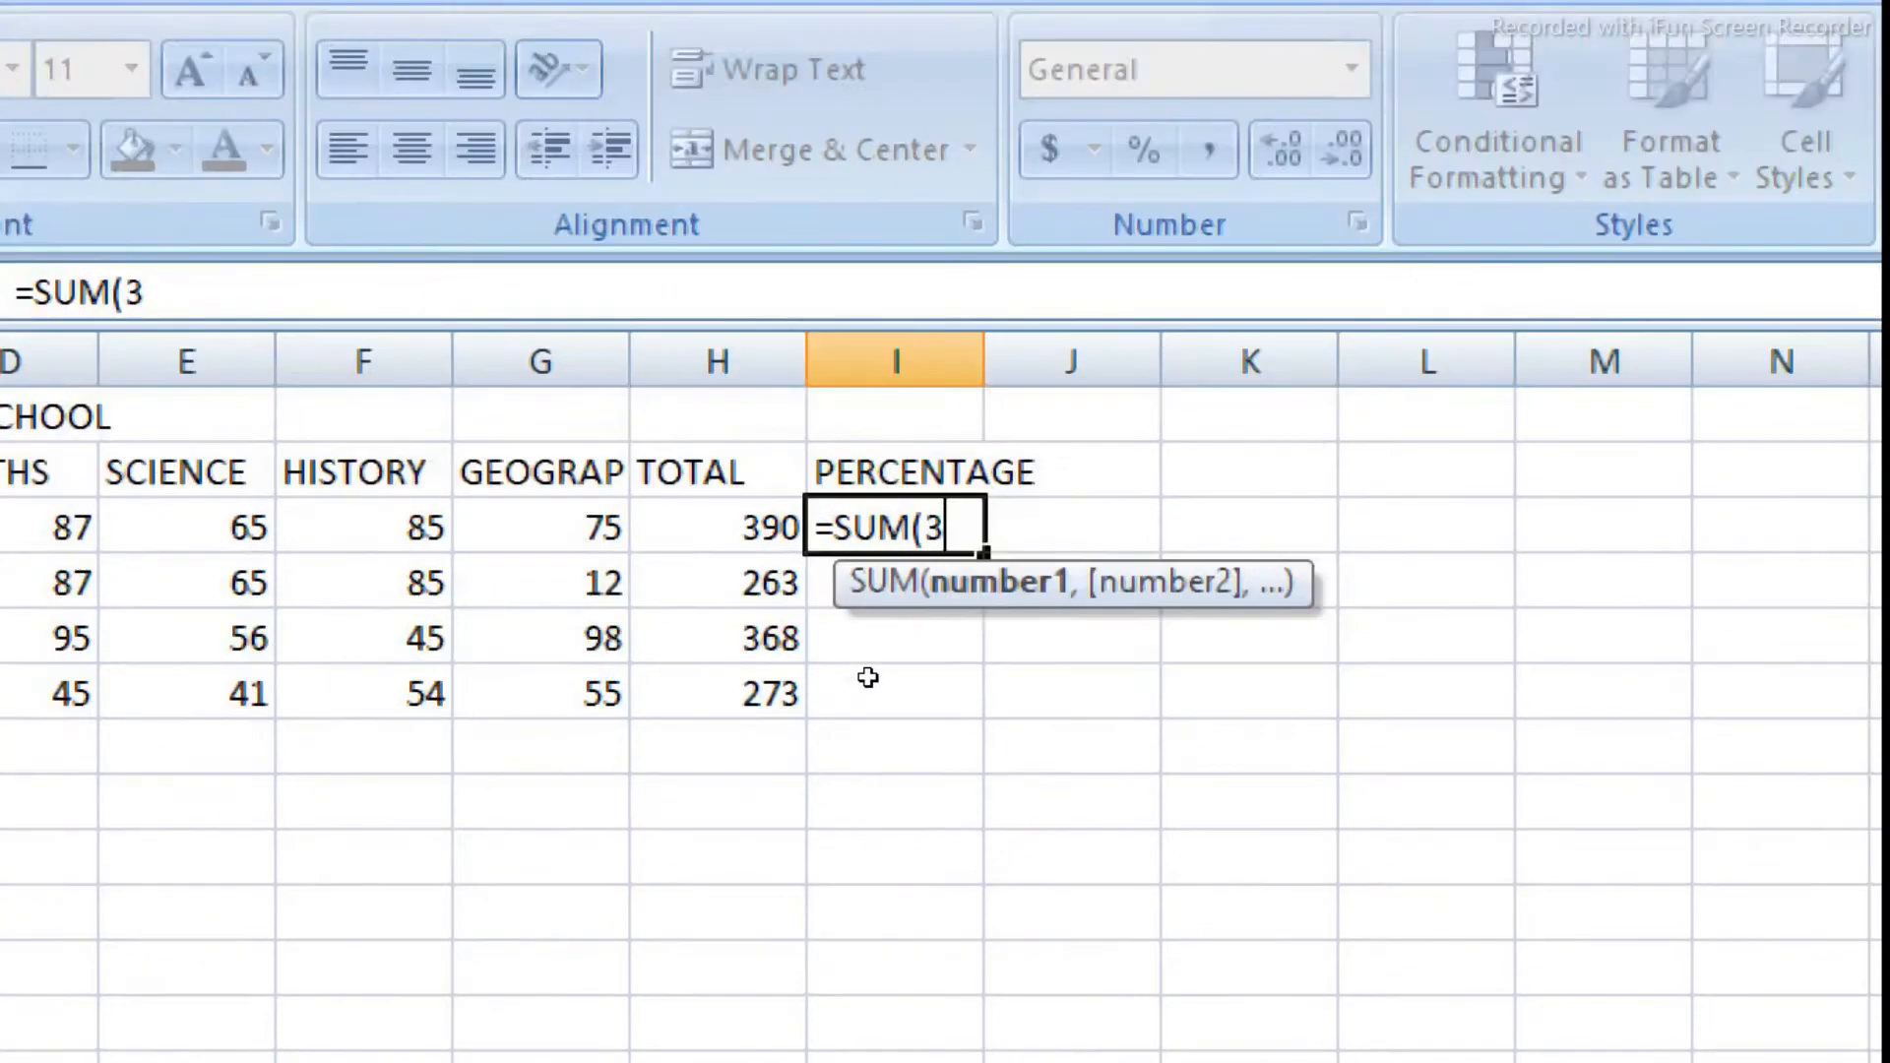
{"action": "type", "text": "/"}
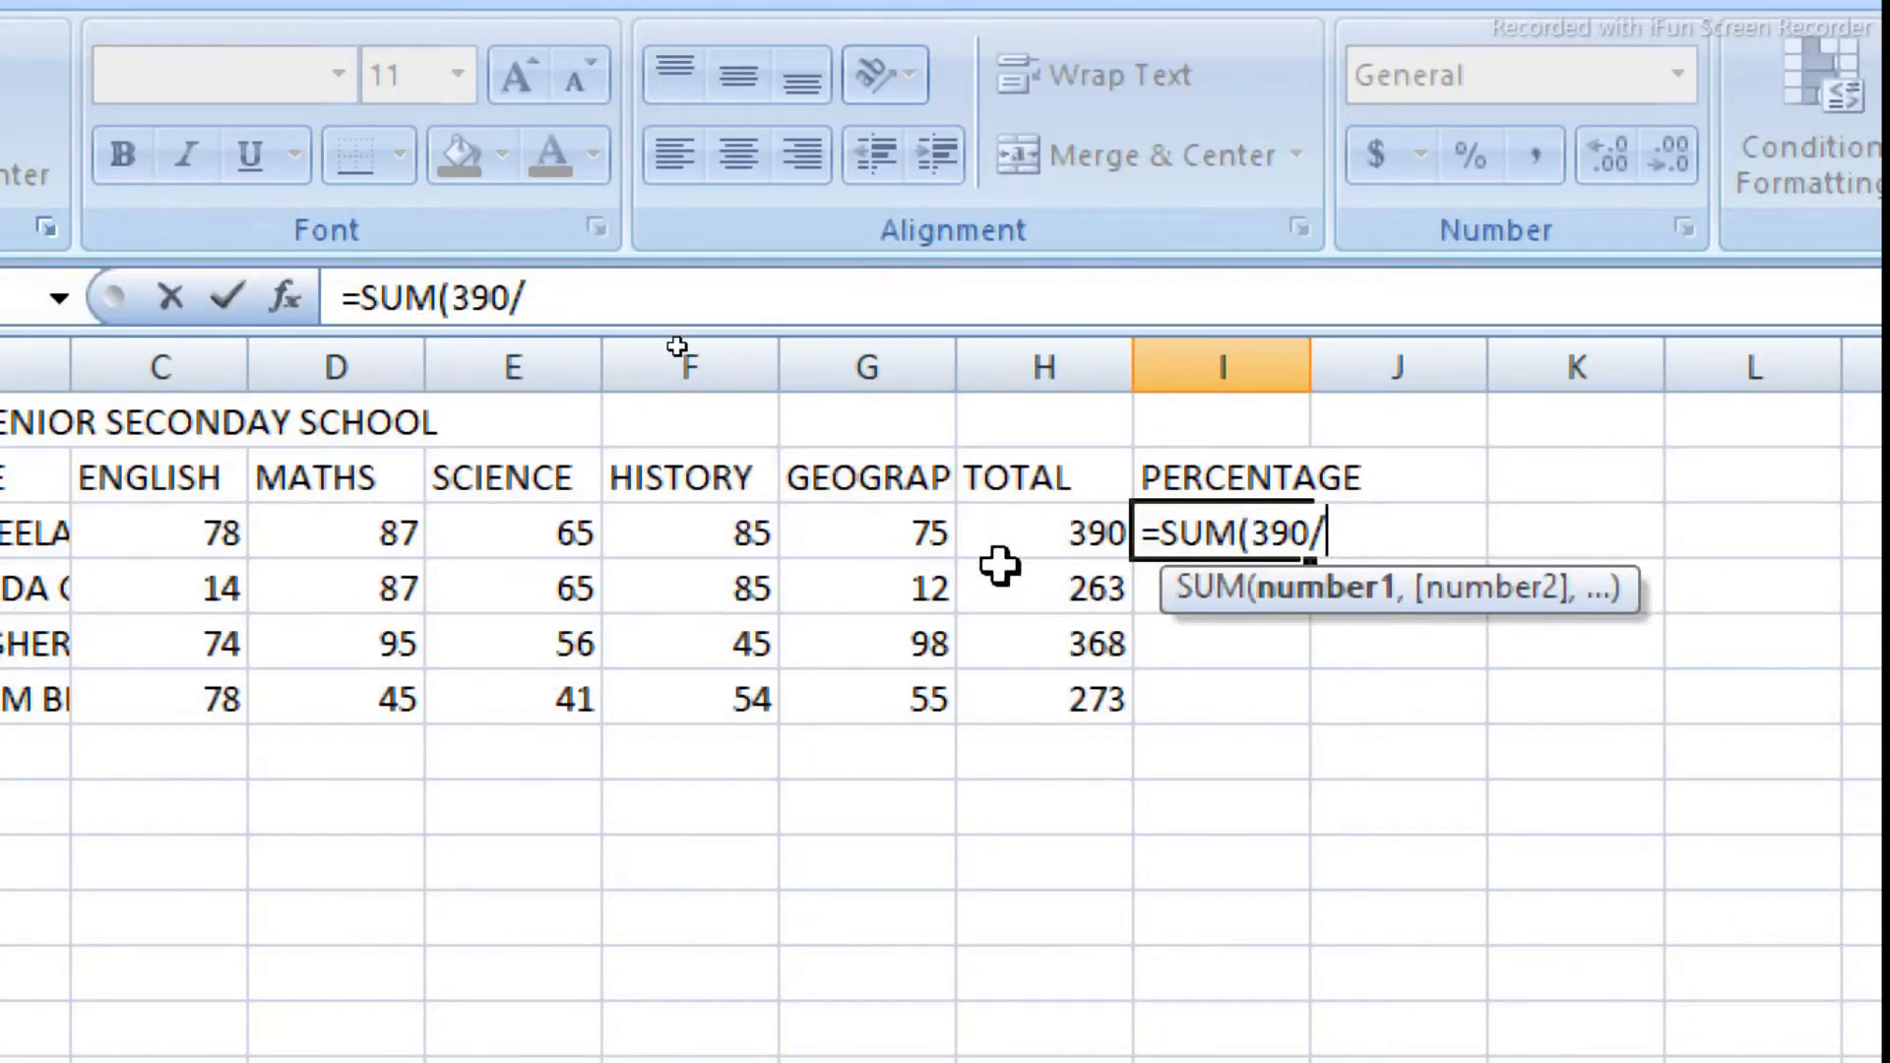
{"action": "type", "text": "5"}
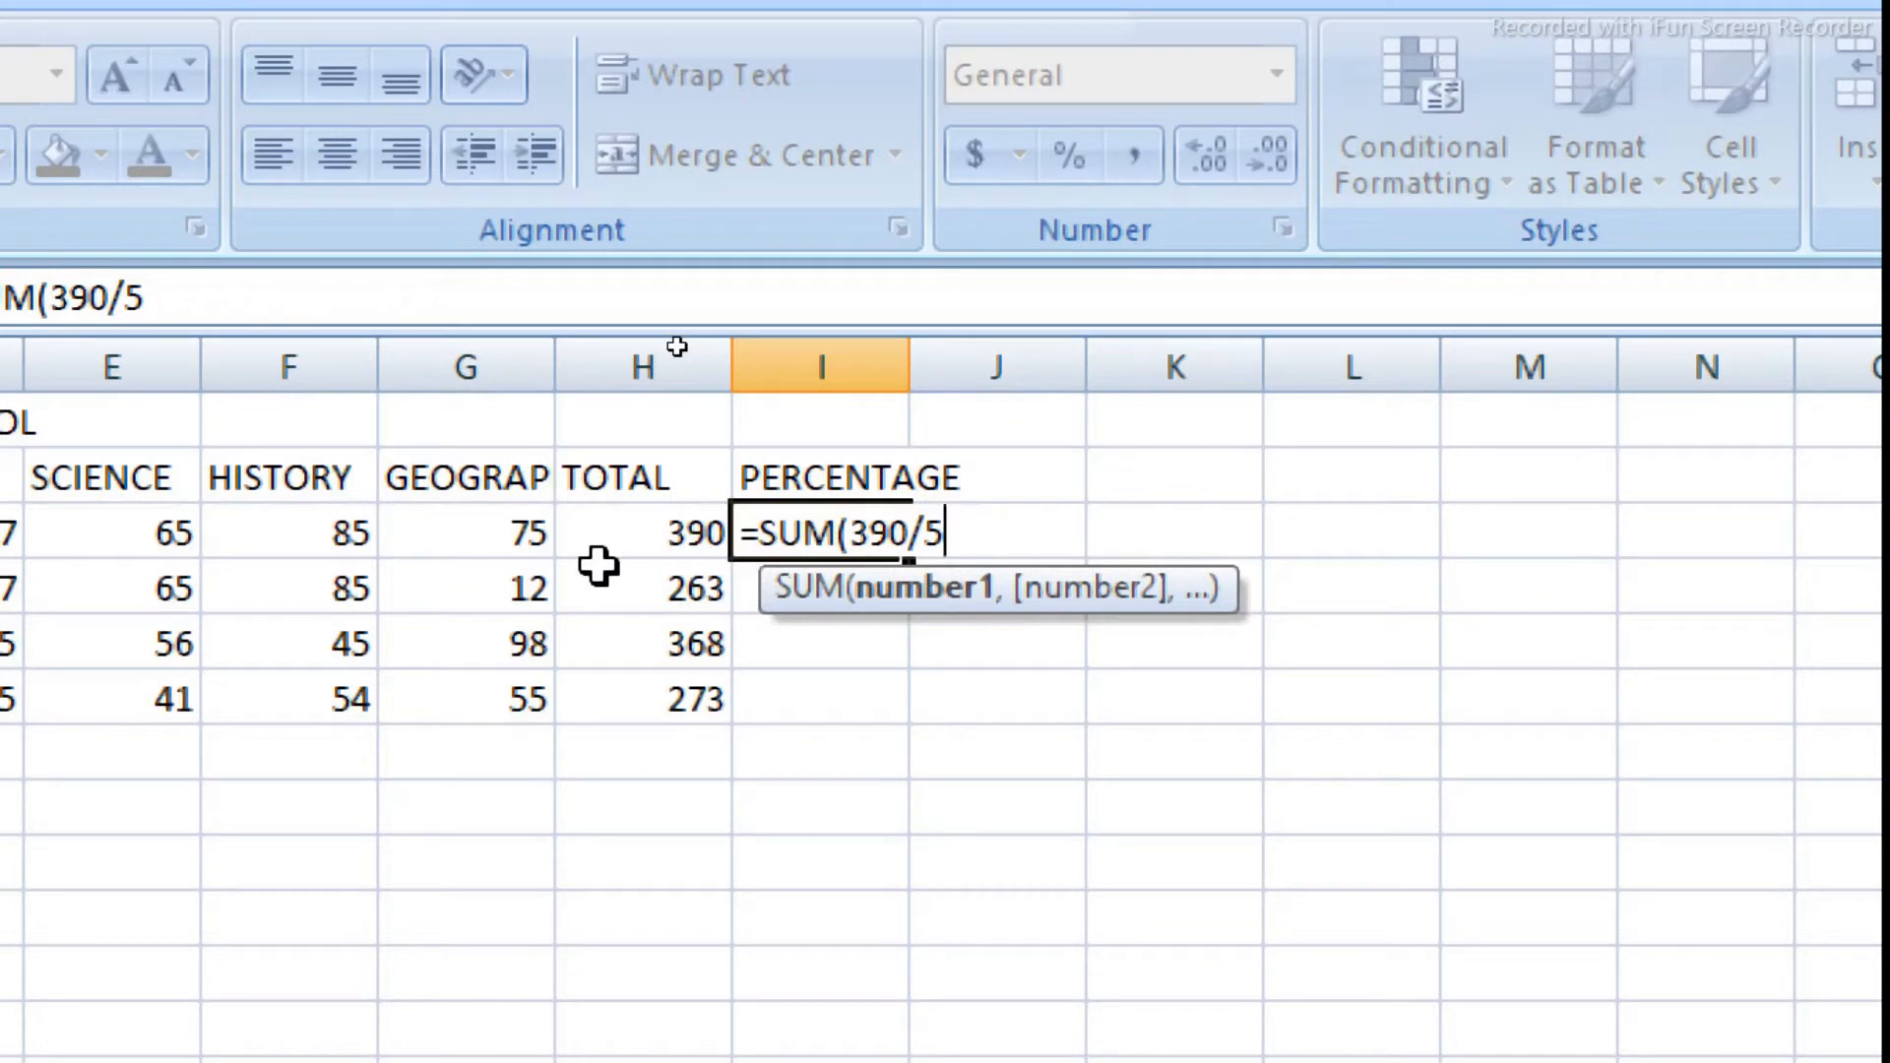
{"action": "type", "text": ")"}
{"action": "key", "text": "Return"}
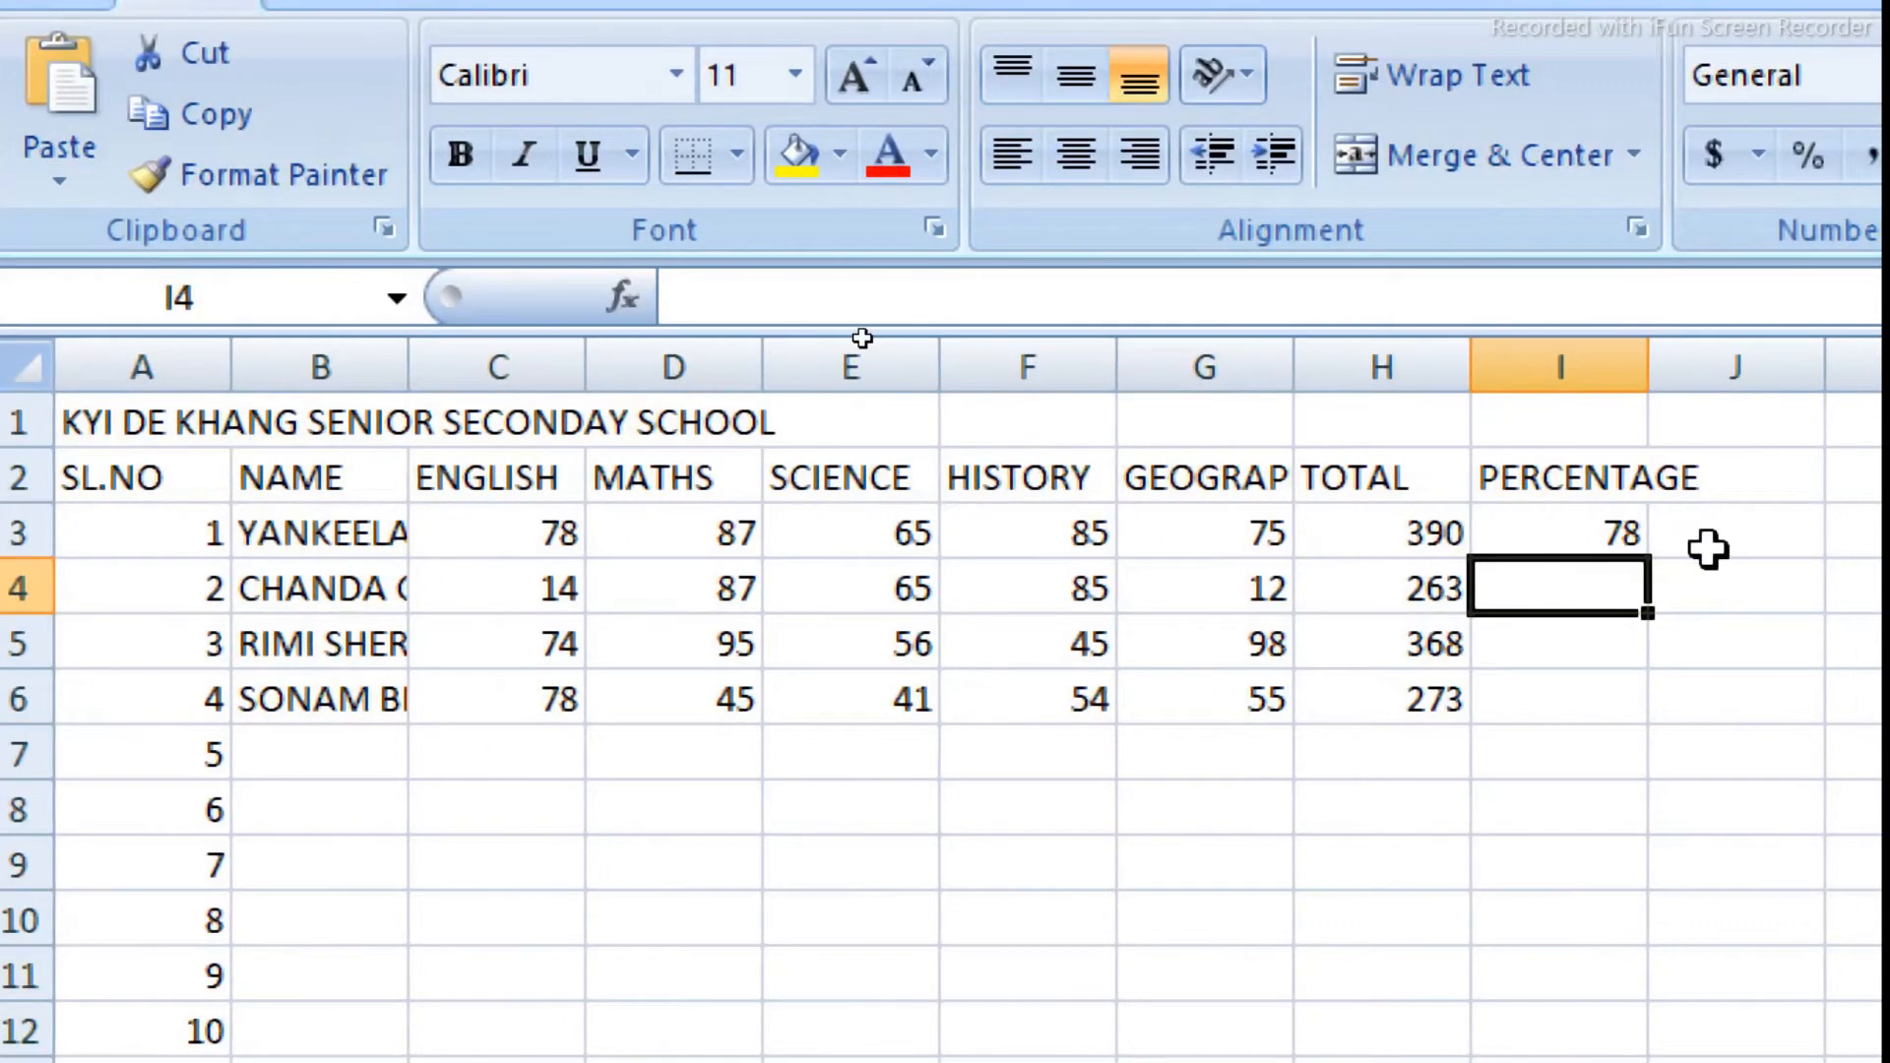
Step: Compare the formulas behind the first student's PERCENTAGE and TOTAL cells, I3 and H3
{"action": "left_click", "coordinate": [1595, 533]}
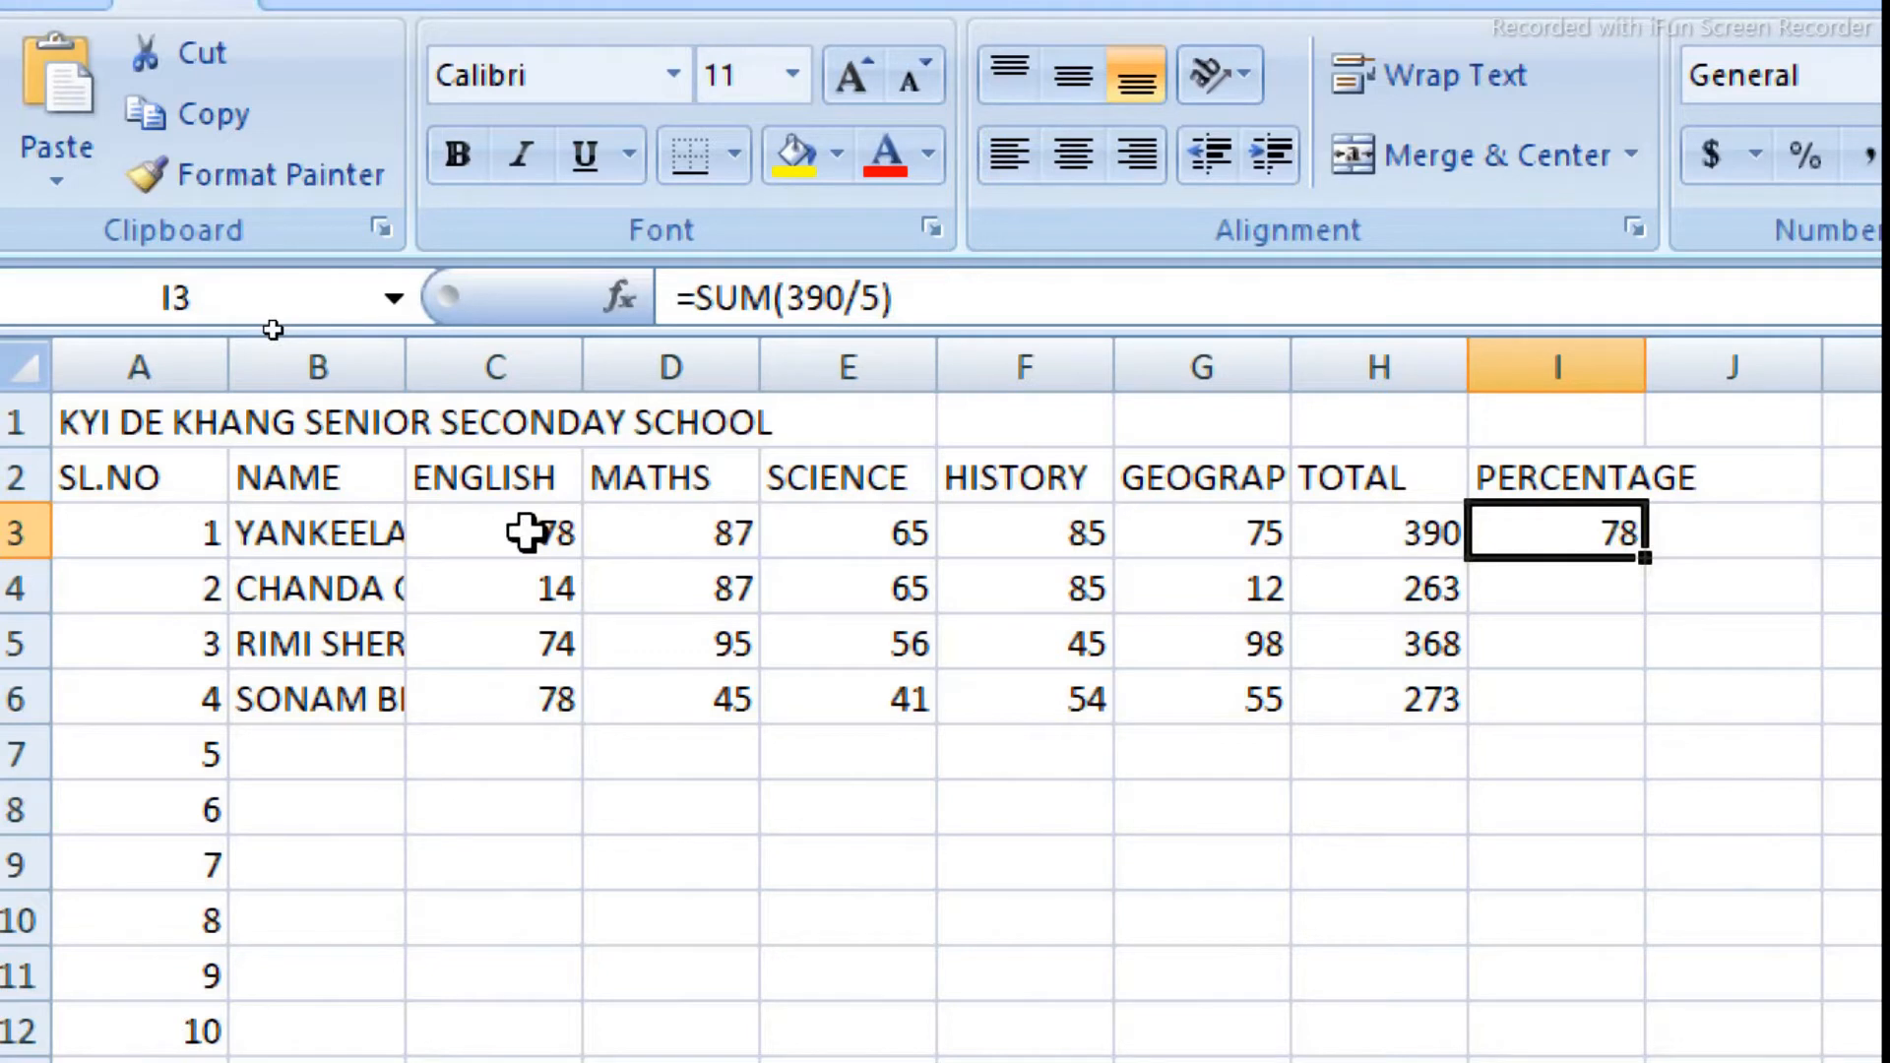
{"action": "left_click", "coordinate": [1409, 546]}
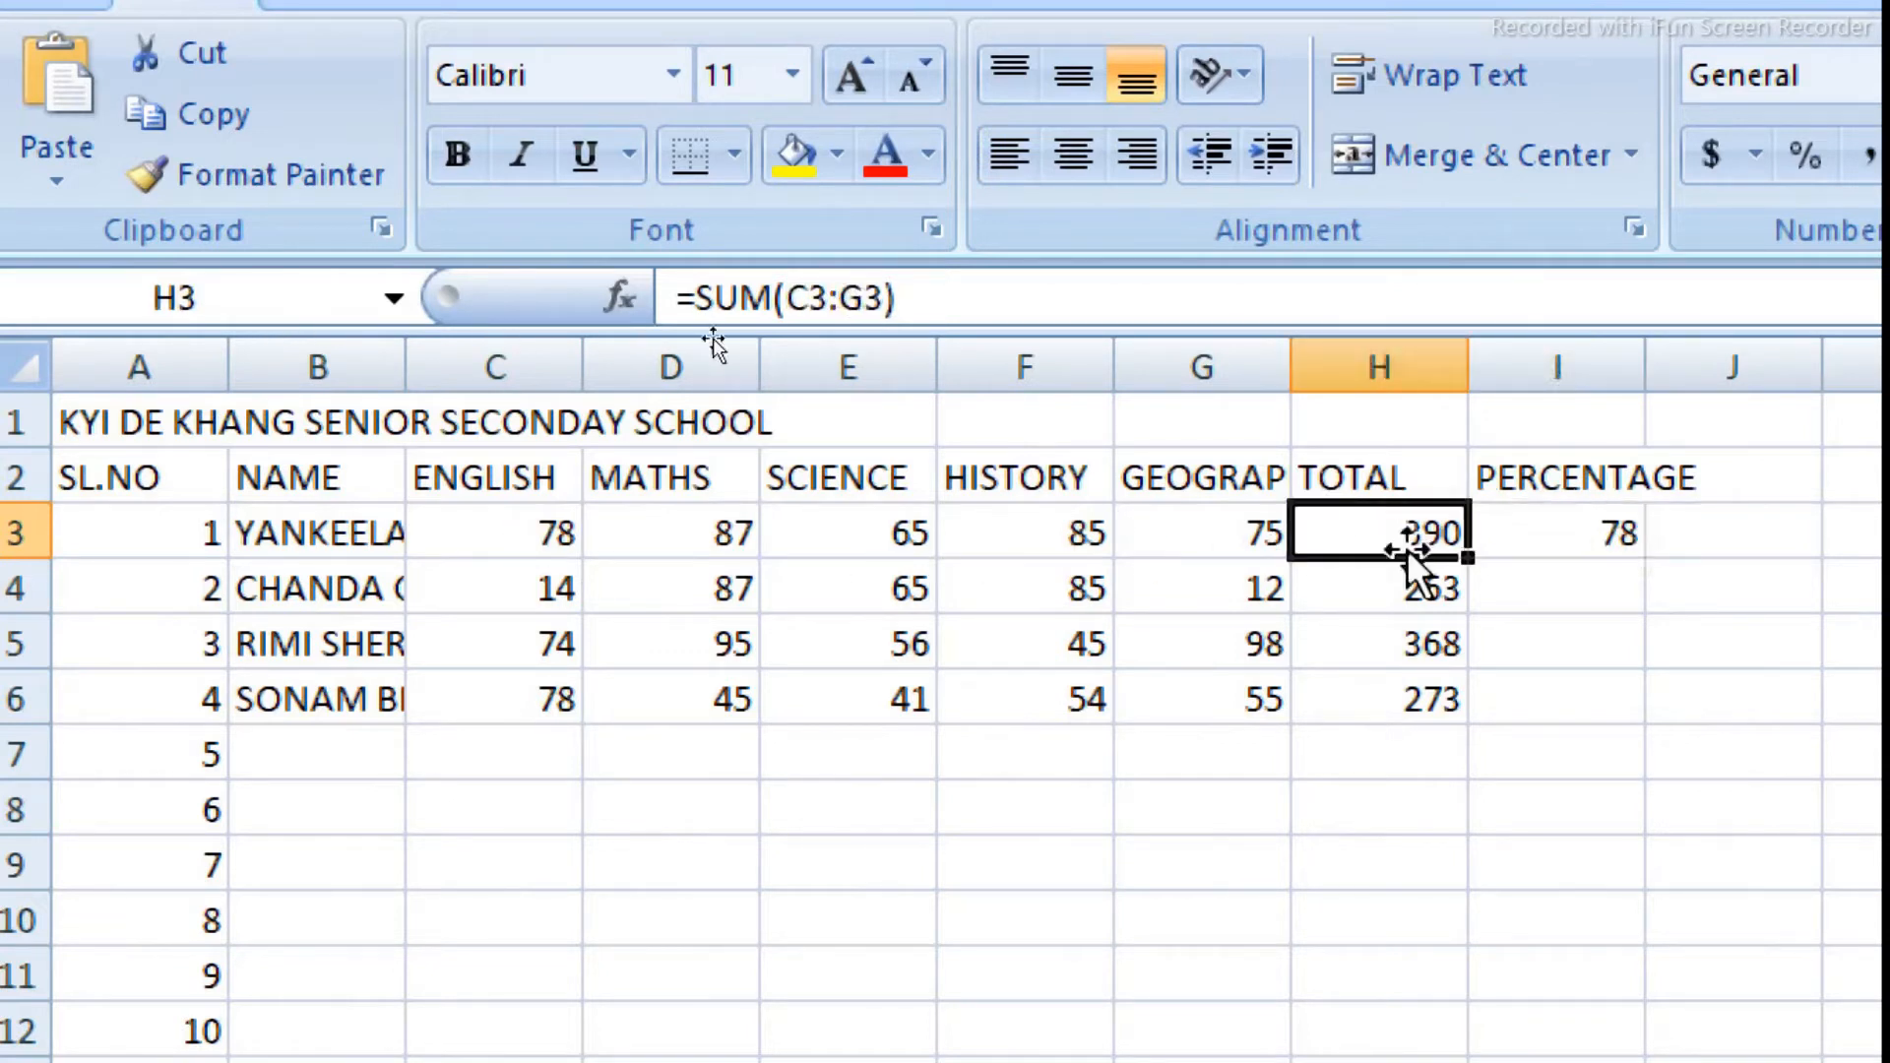
{"action": "left_click", "coordinate": [1574, 544]}
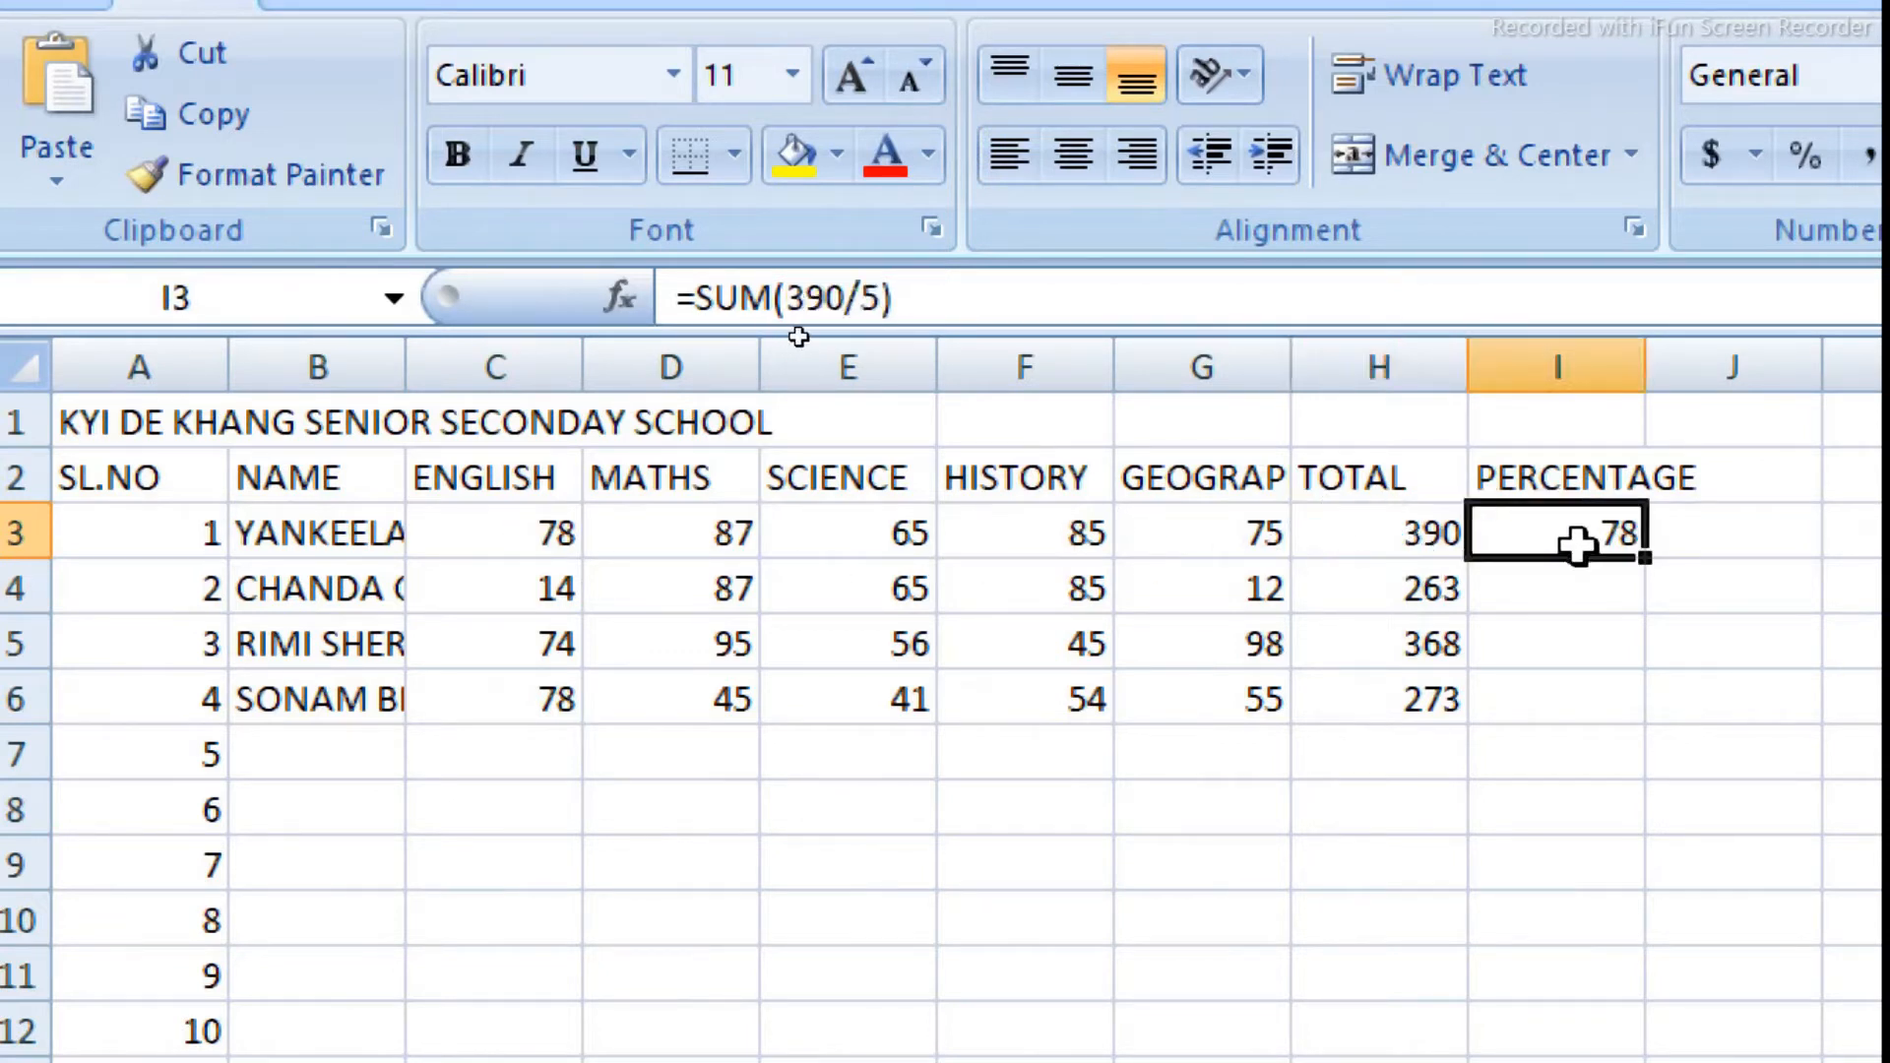
Step: Set the first student's ENGLISH mark in C3 to 90 and check the TOTAL in H3
{"action": "left_click", "coordinate": [537, 542]}
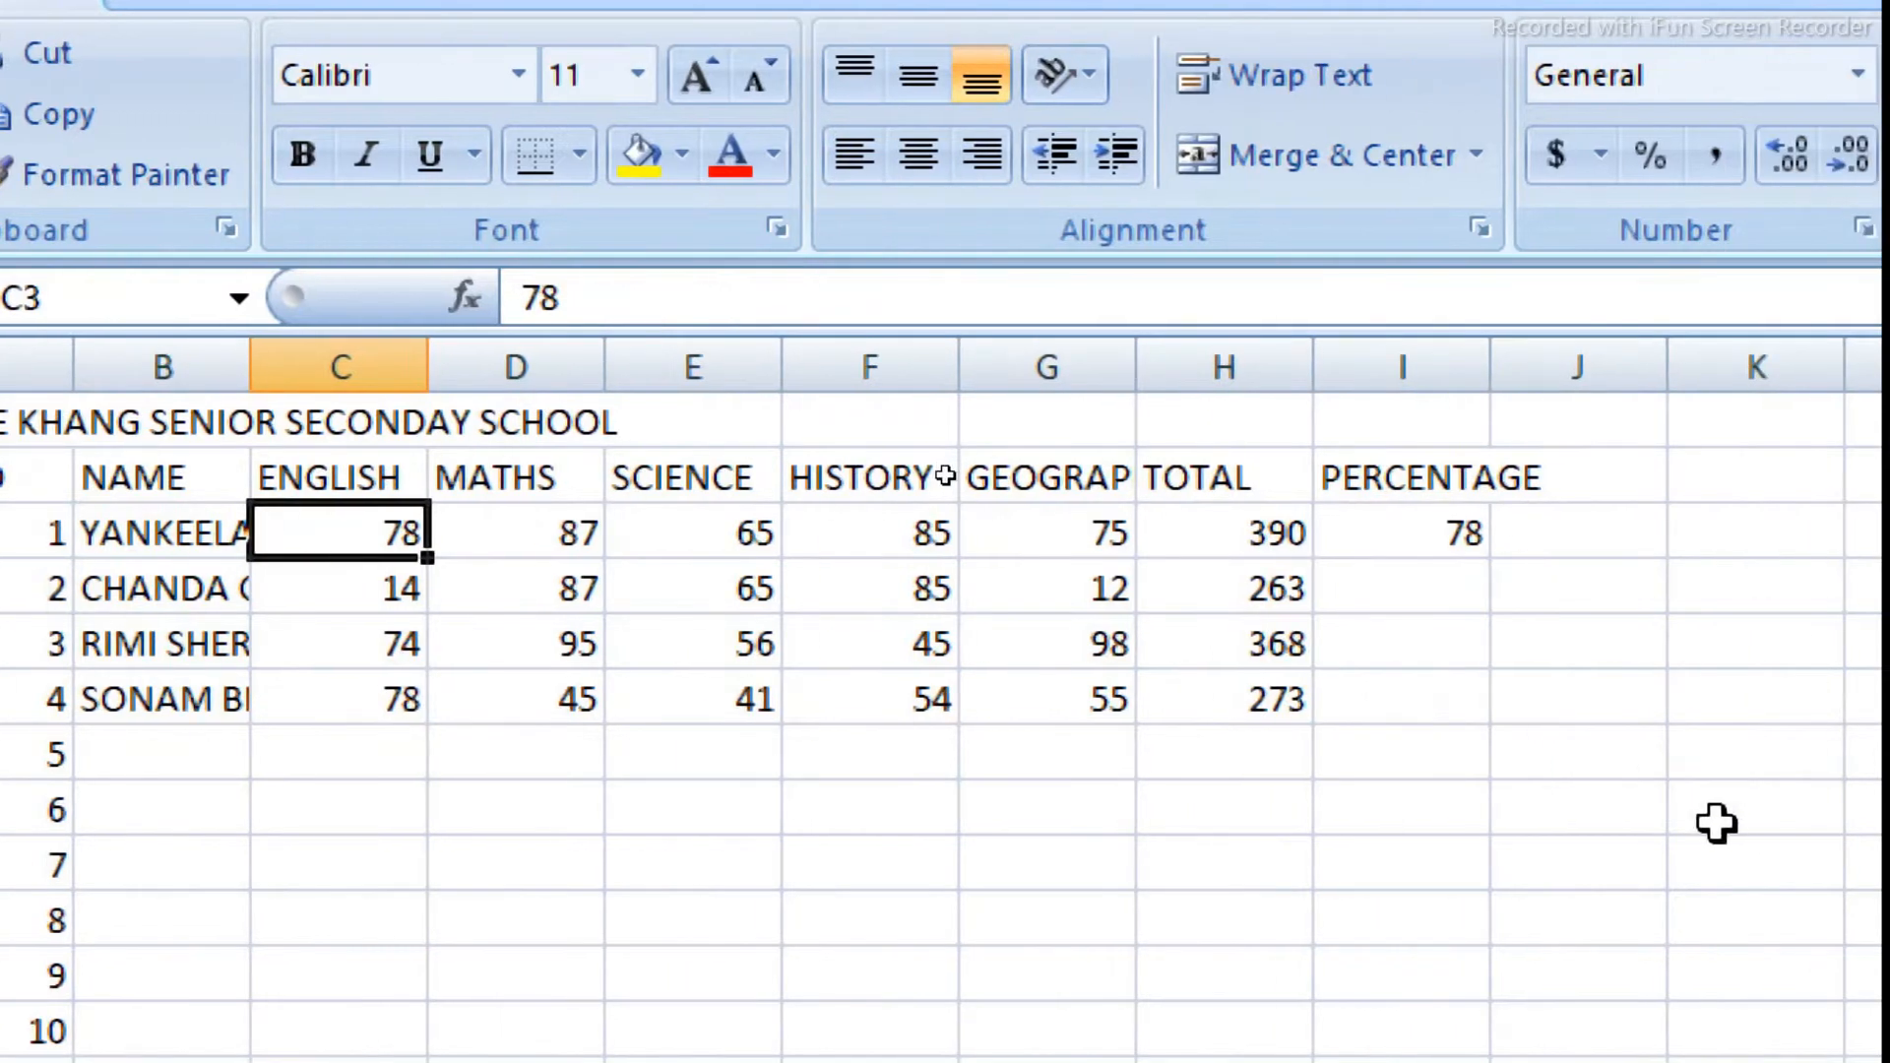
{"action": "type", "text": "90"}
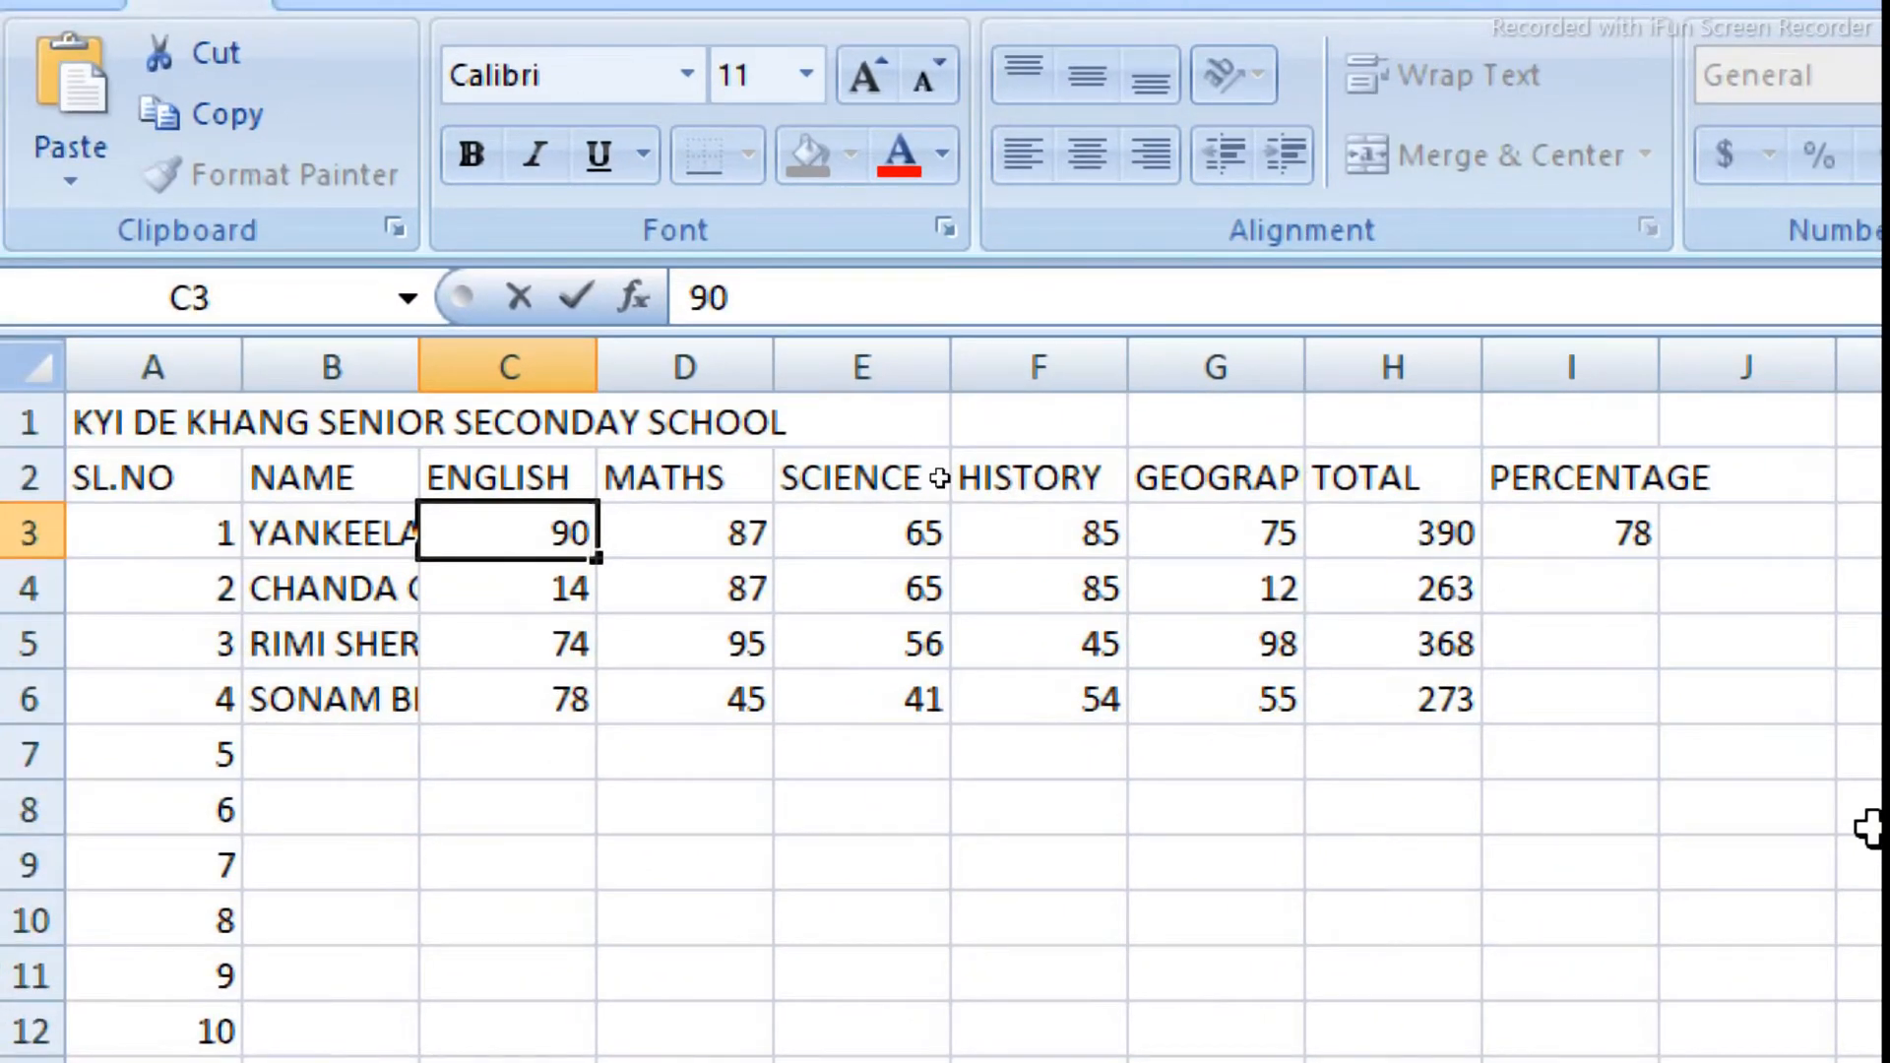
{"action": "key", "text": "Return"}
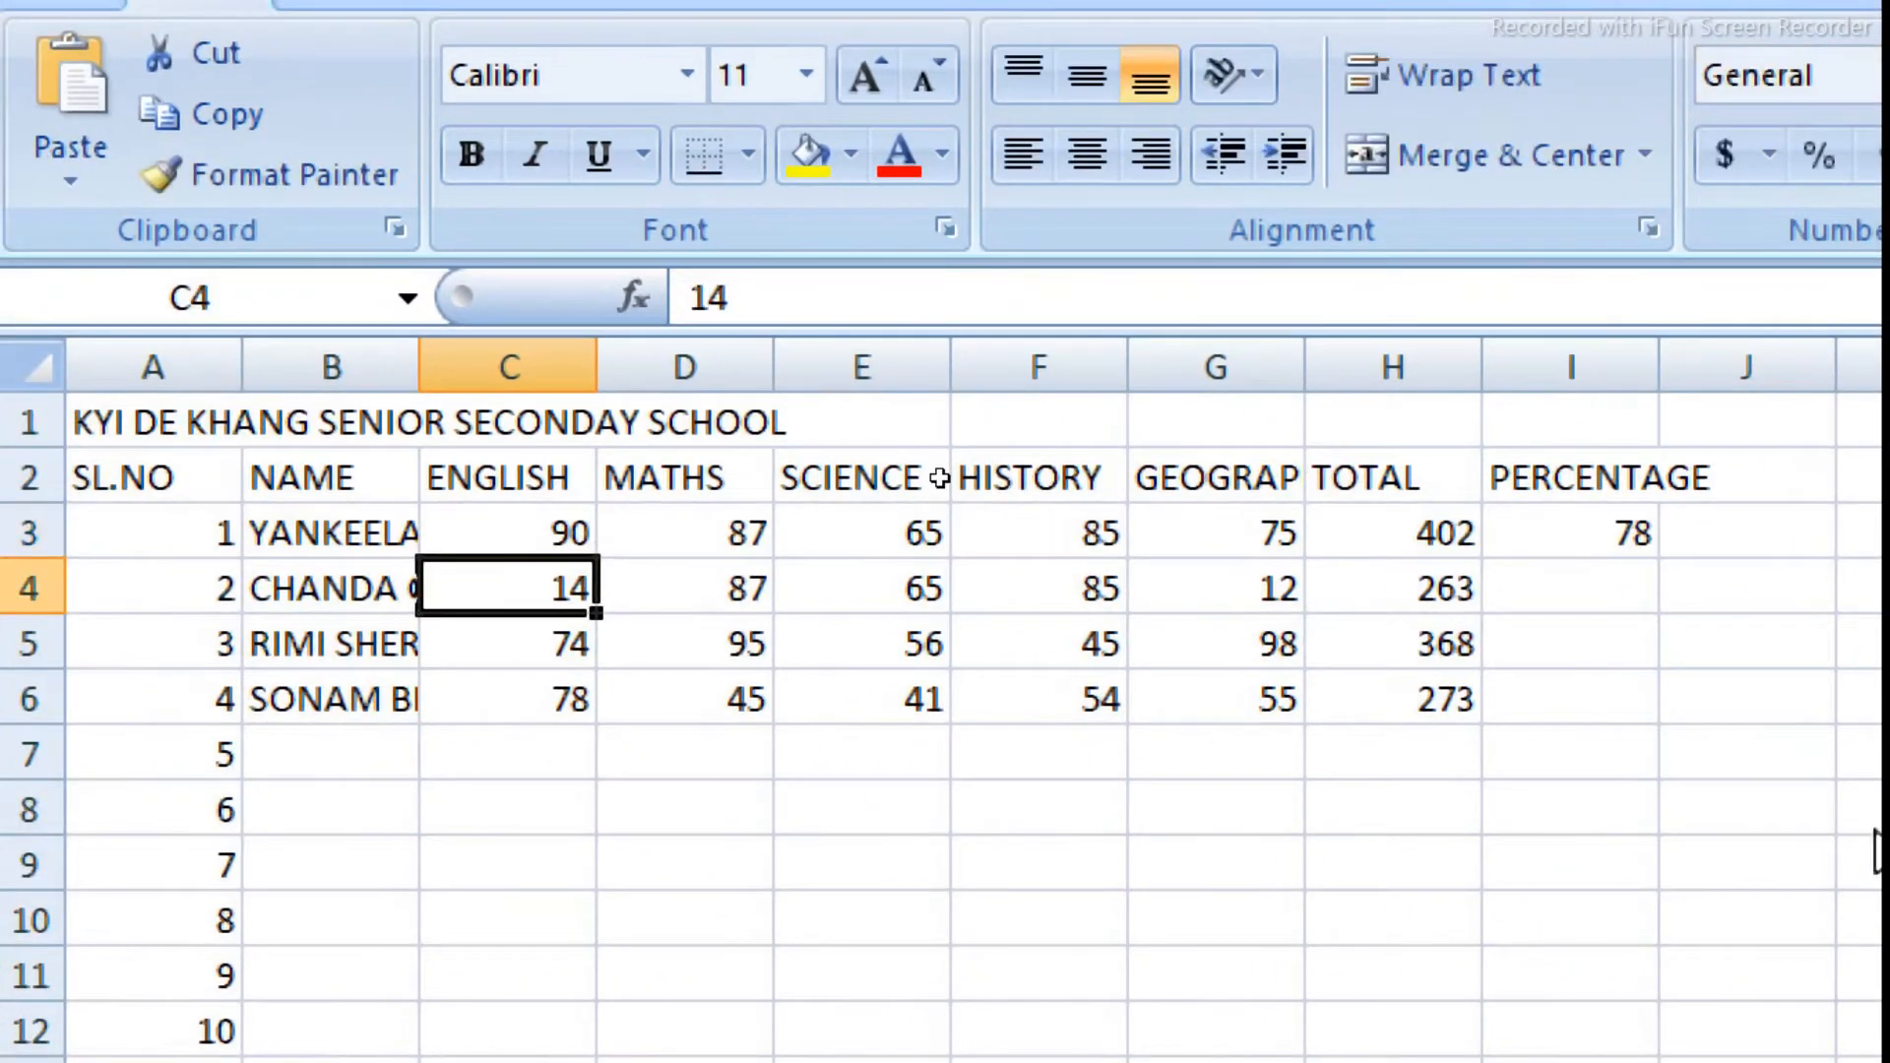
{"action": "left_click", "coordinate": [1442, 398]}
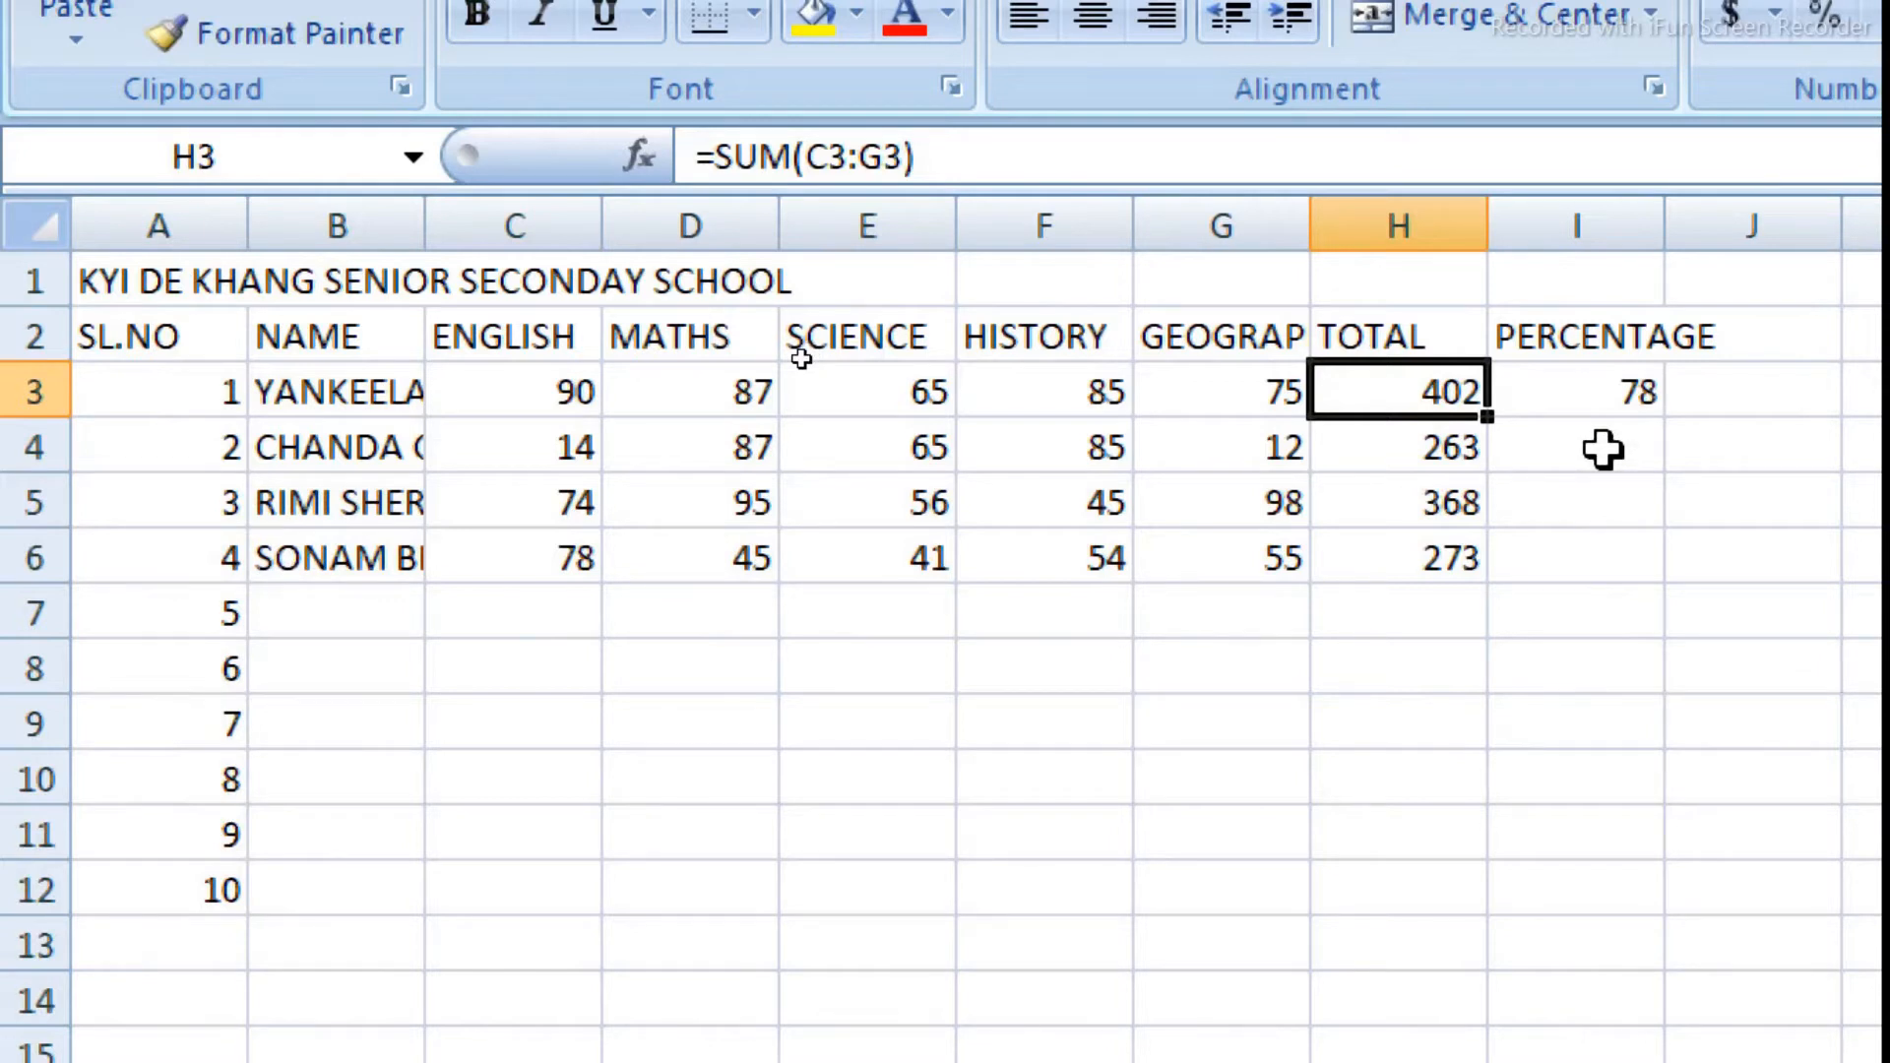
Step: Set the first student's MATHS and SCIENCE marks in D3 and E3 to 90
{"action": "left_click", "coordinate": [711, 387]}
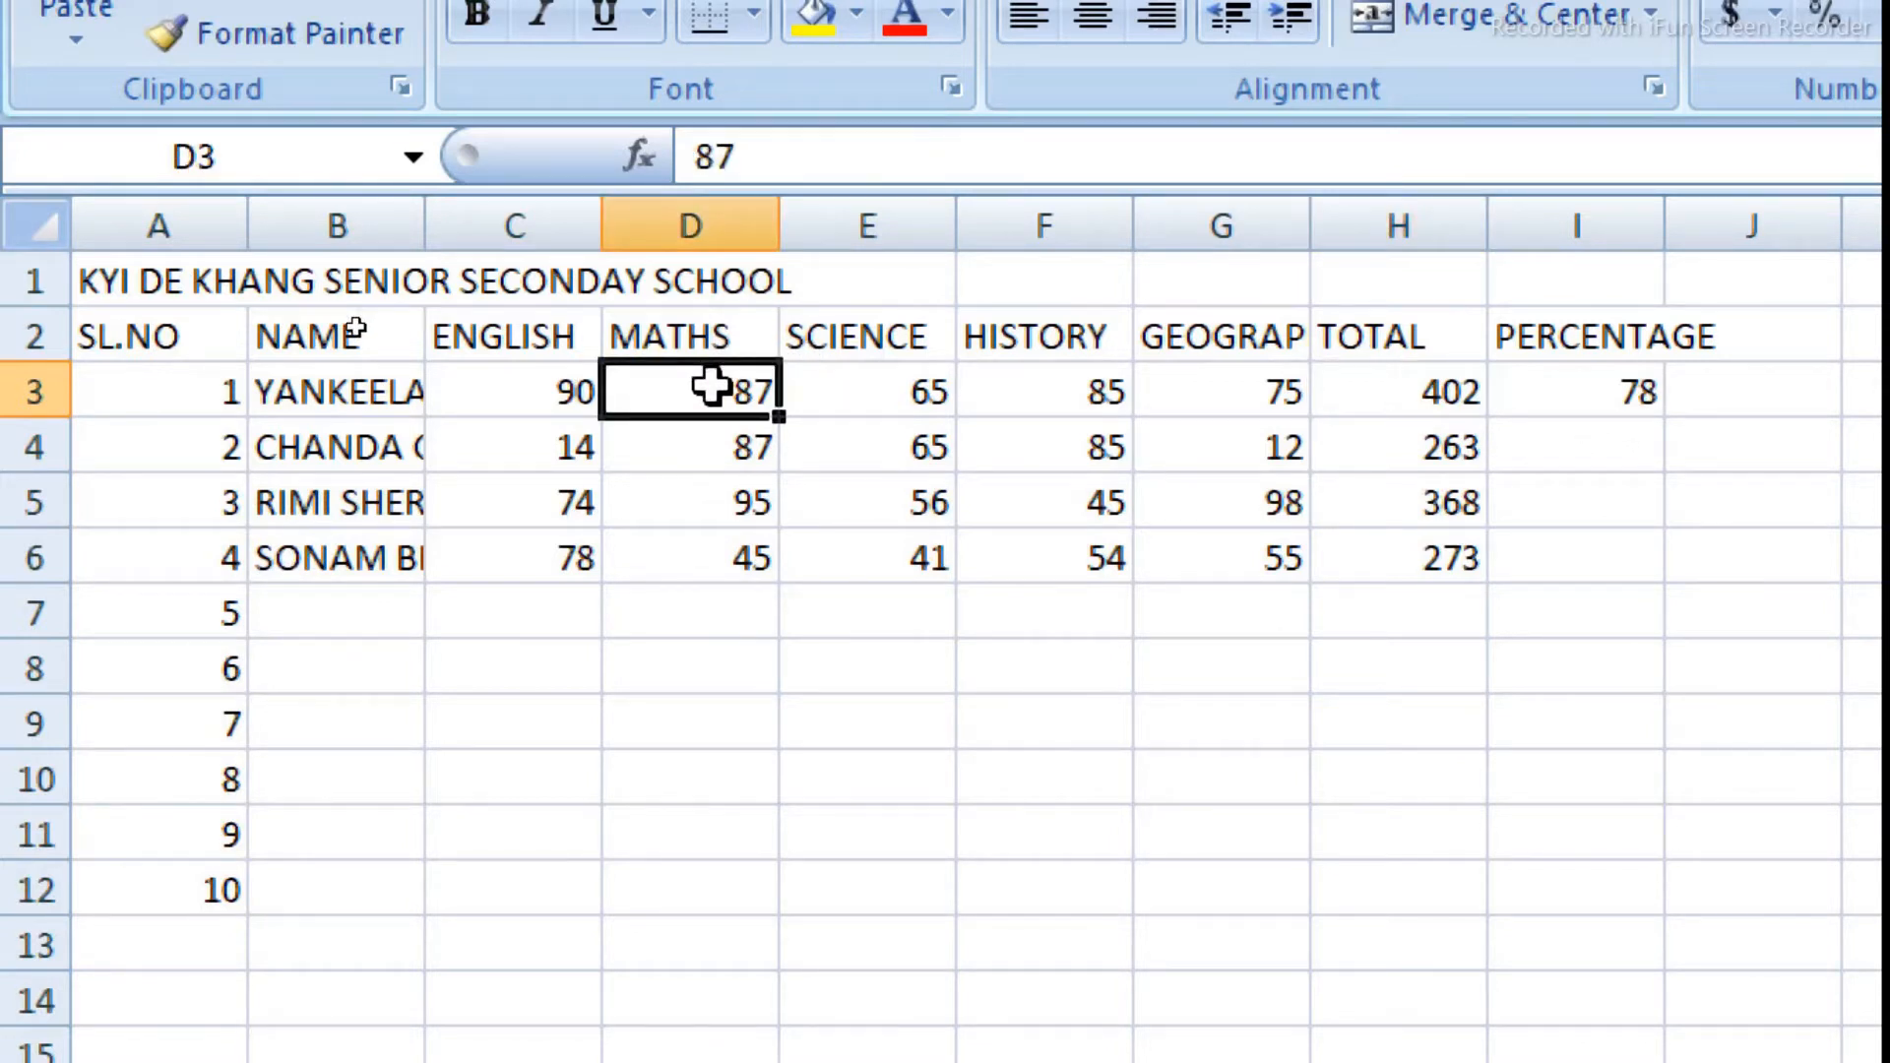
{"action": "type", "text": "90"}
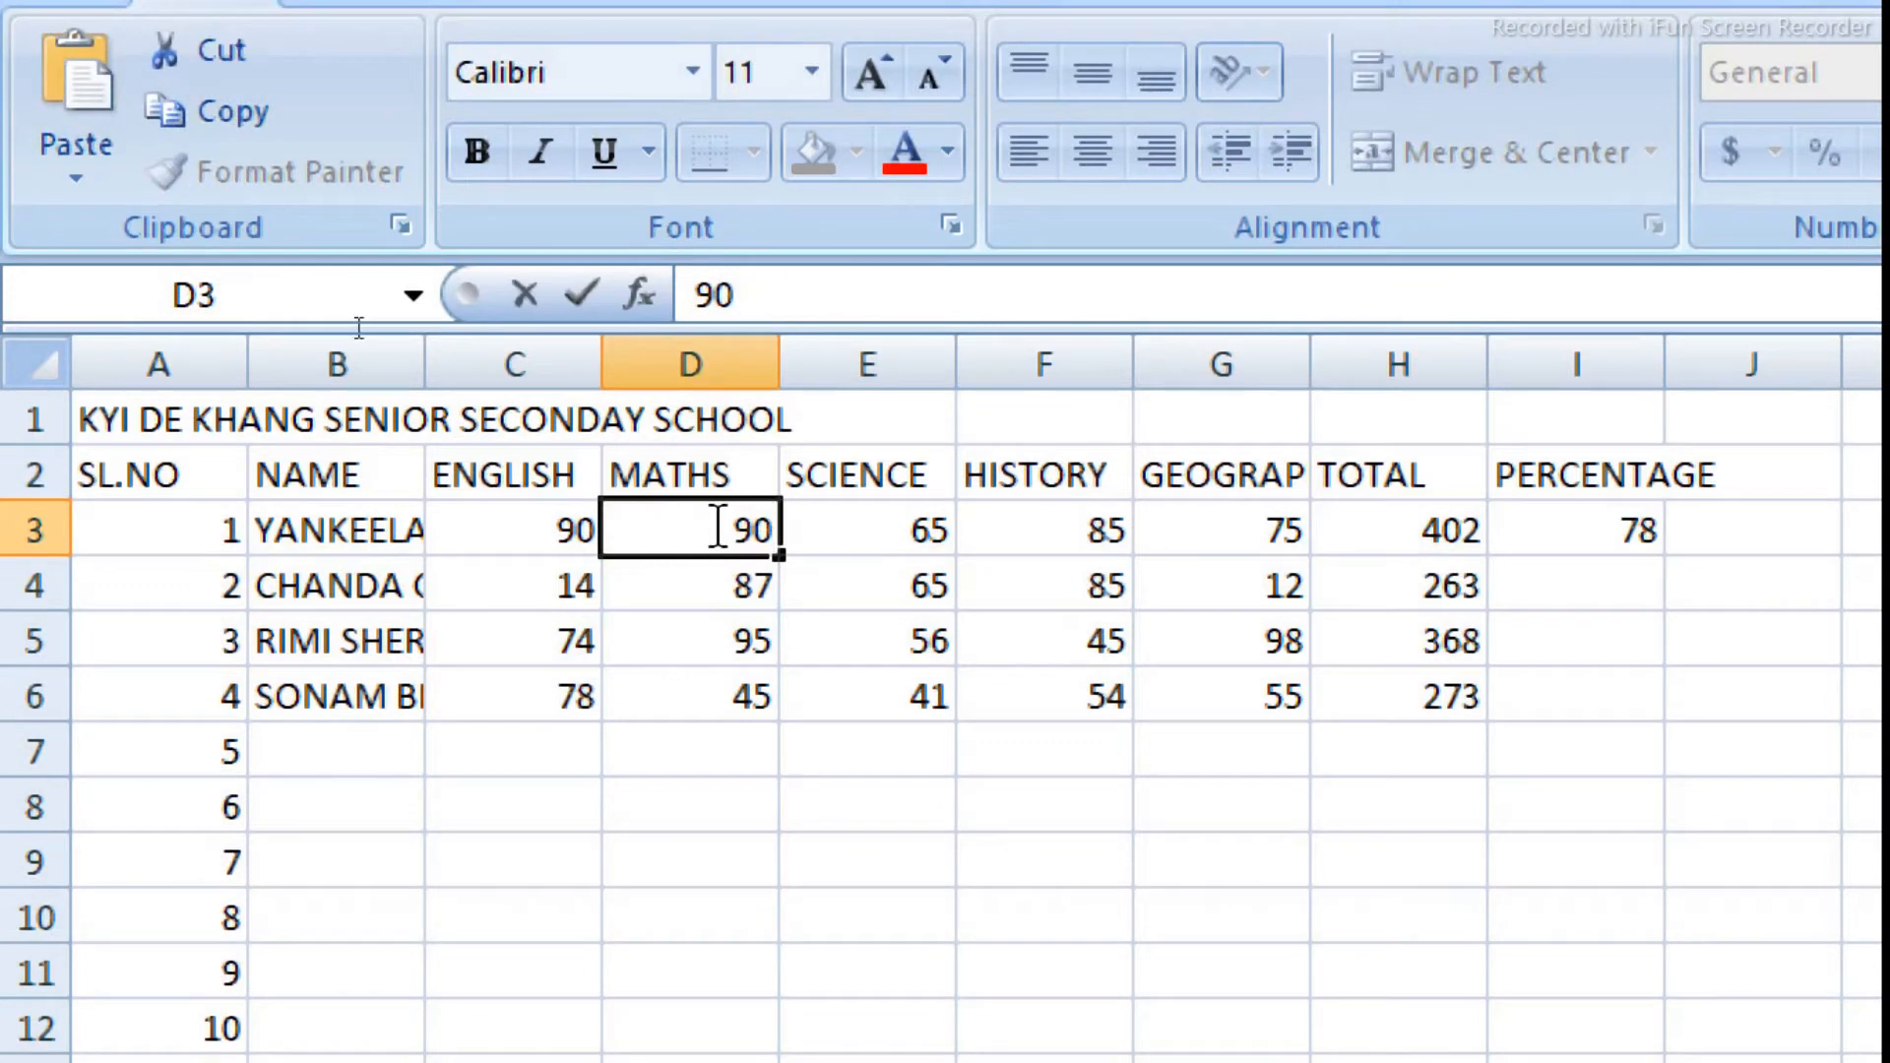
{"action": "key", "text": "Return"}
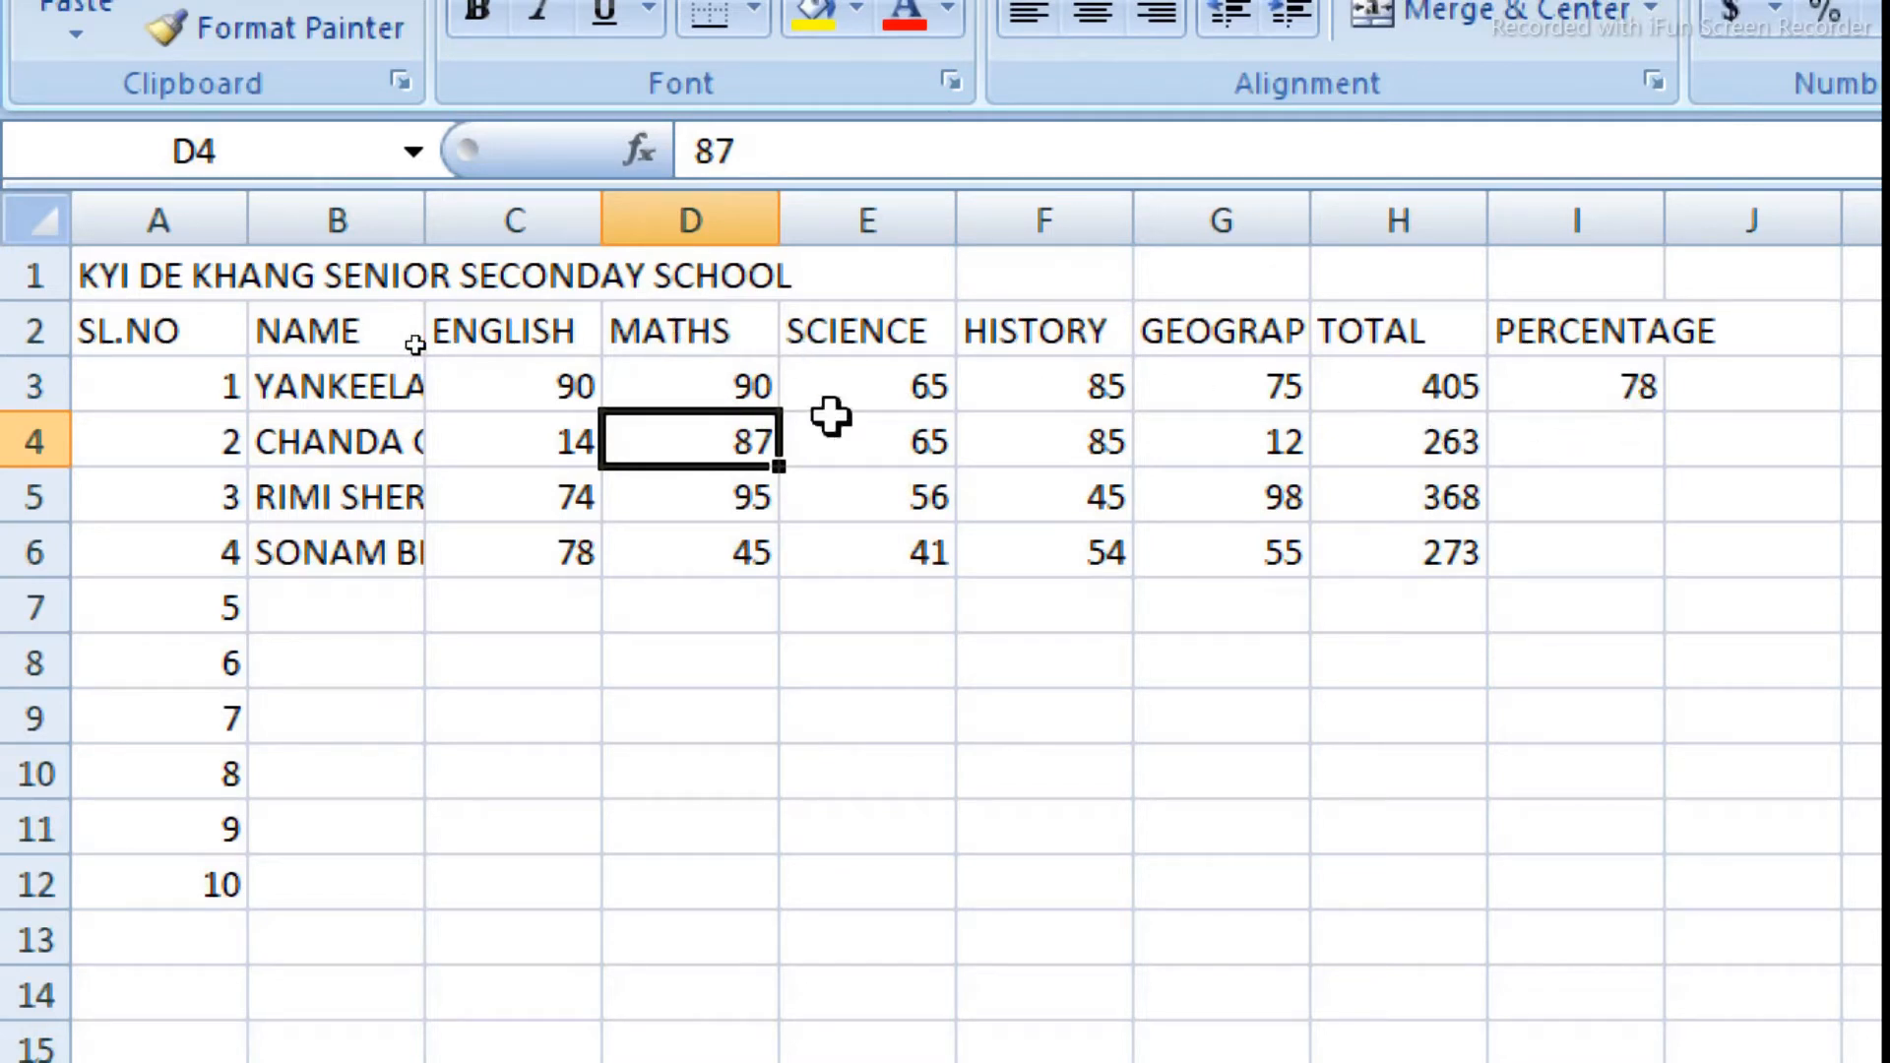
{"action": "left_click", "coordinate": [857, 394]}
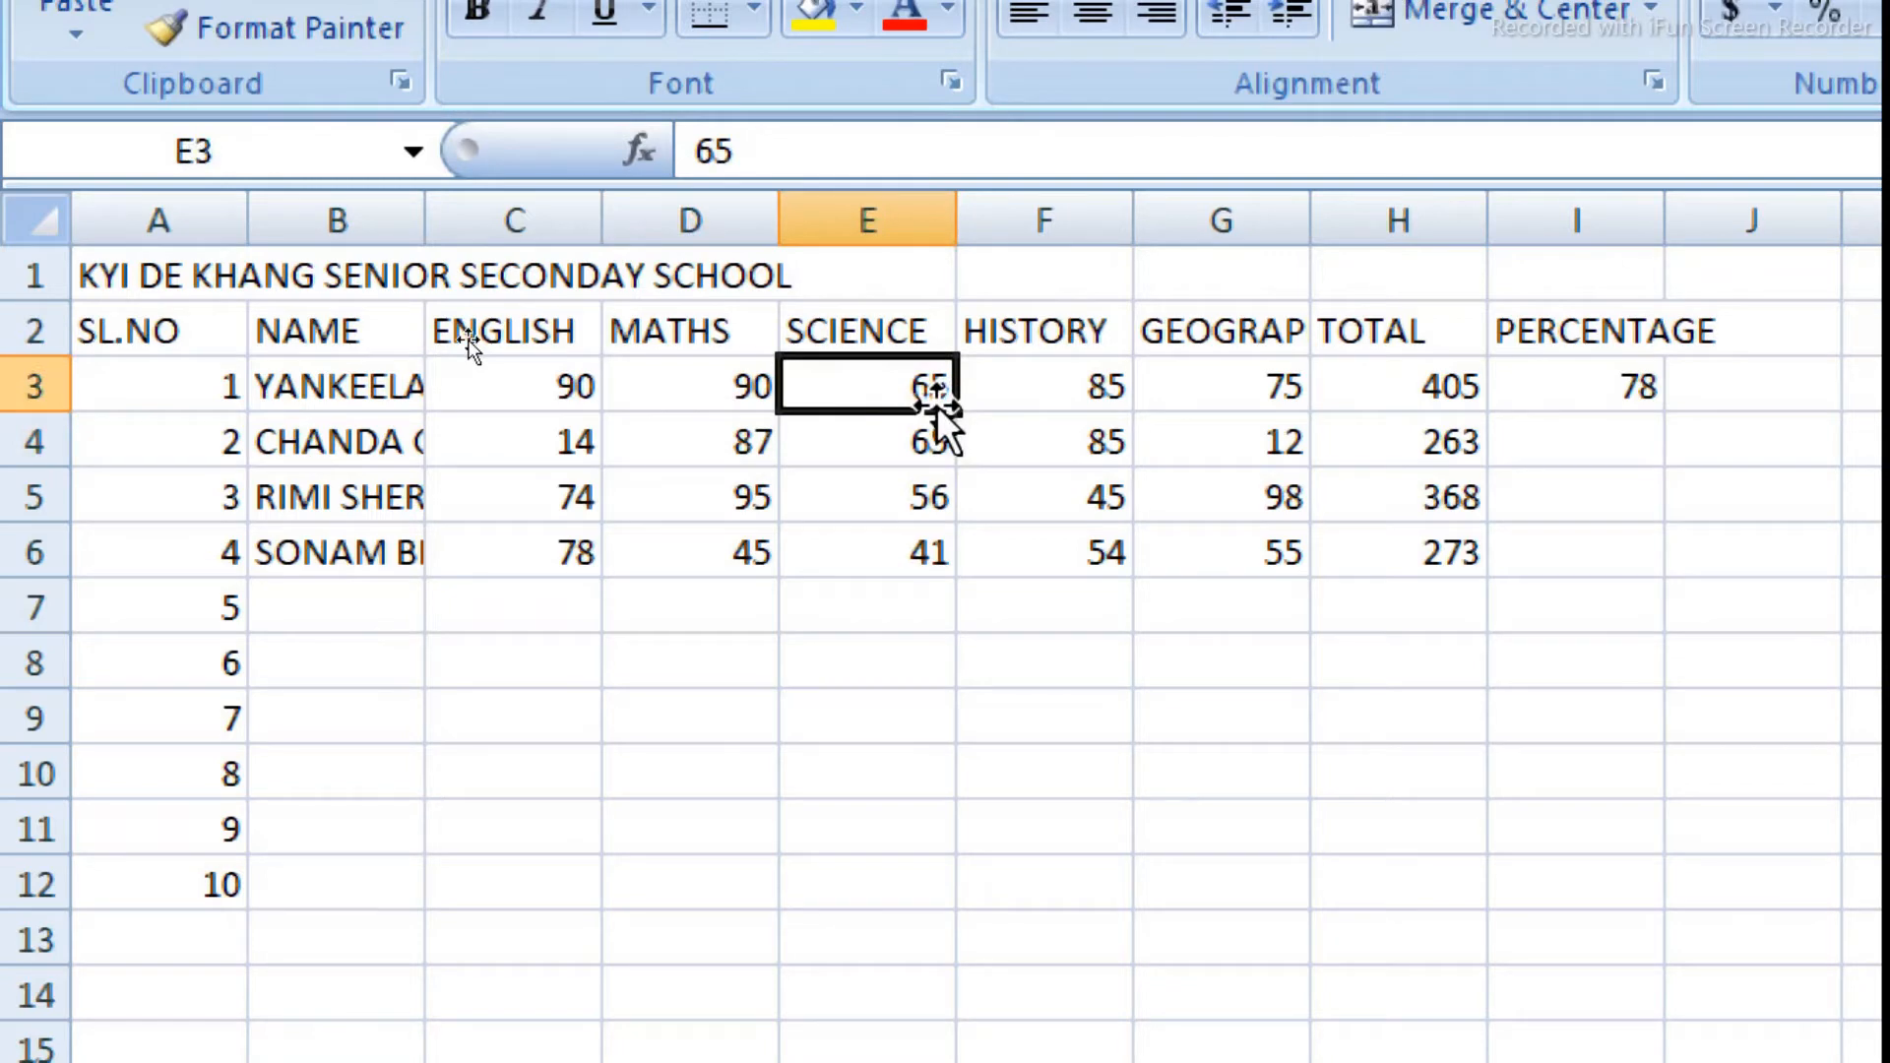
{"action": "type", "text": "90"}
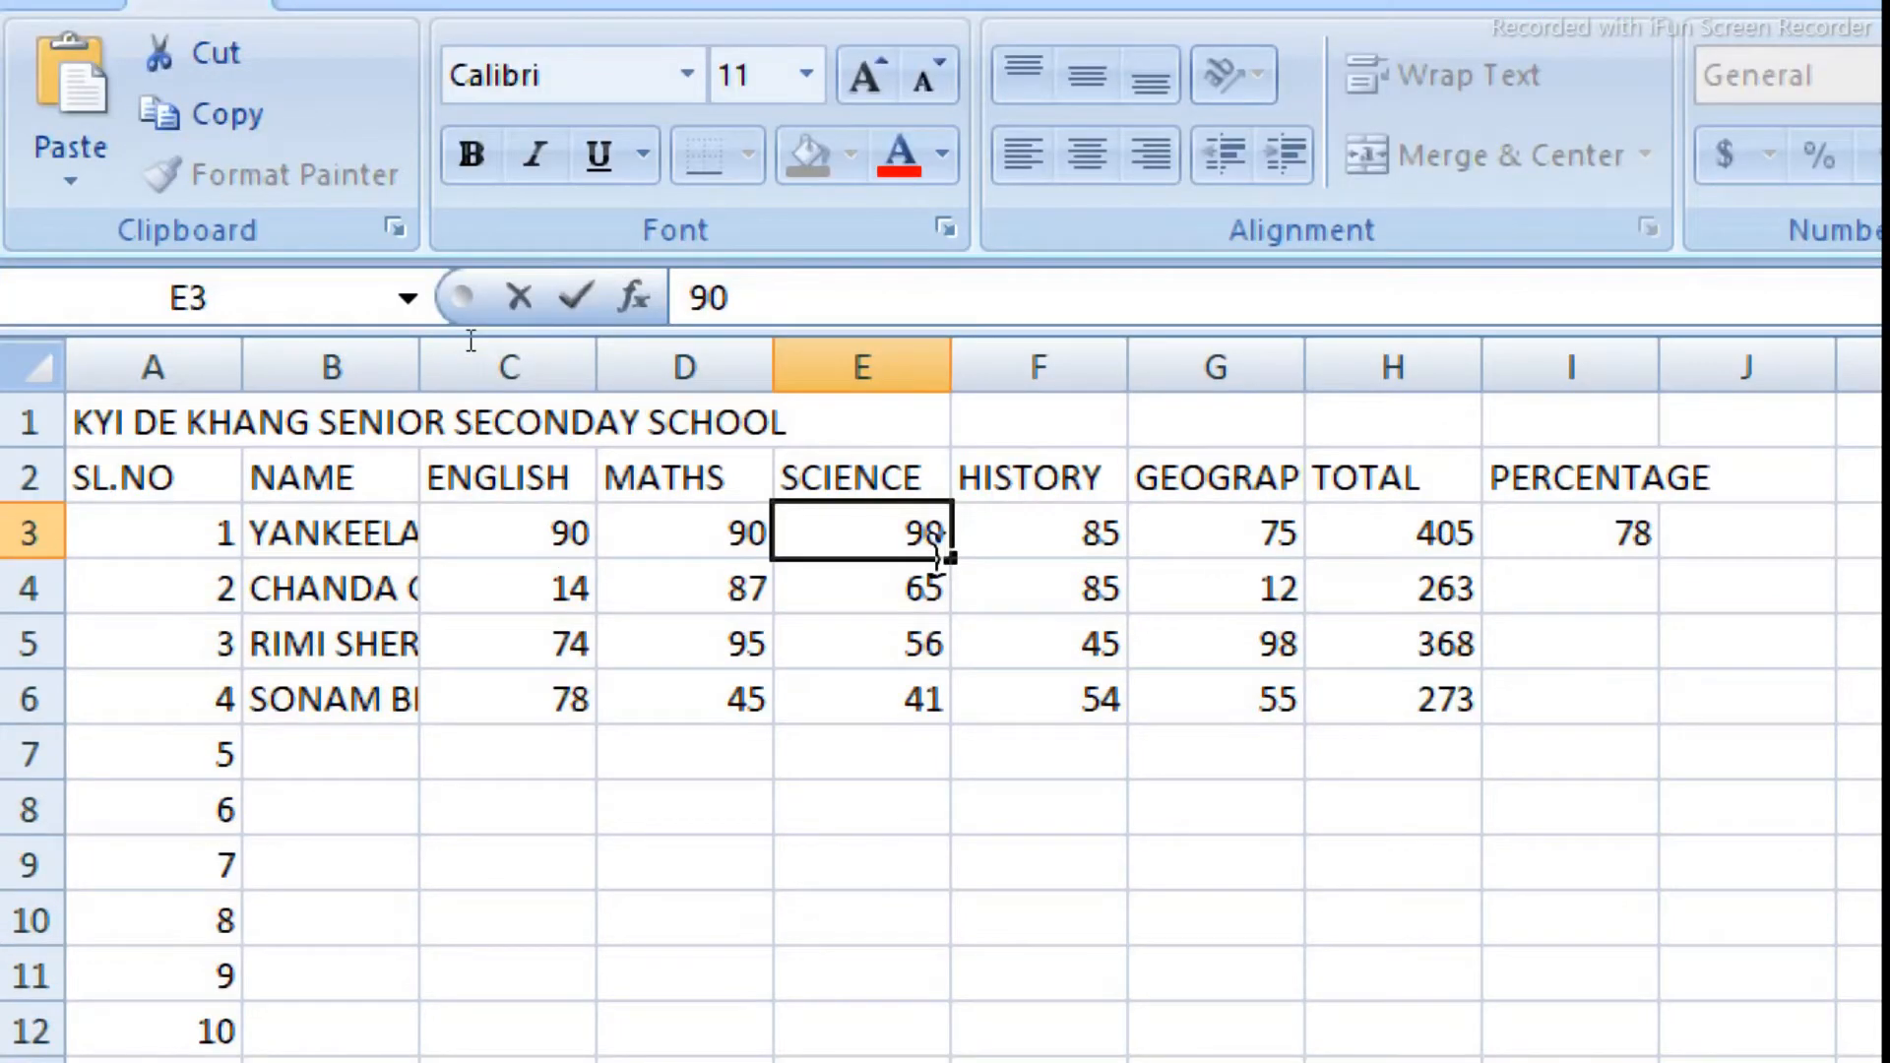
{"action": "key", "text": "Return"}
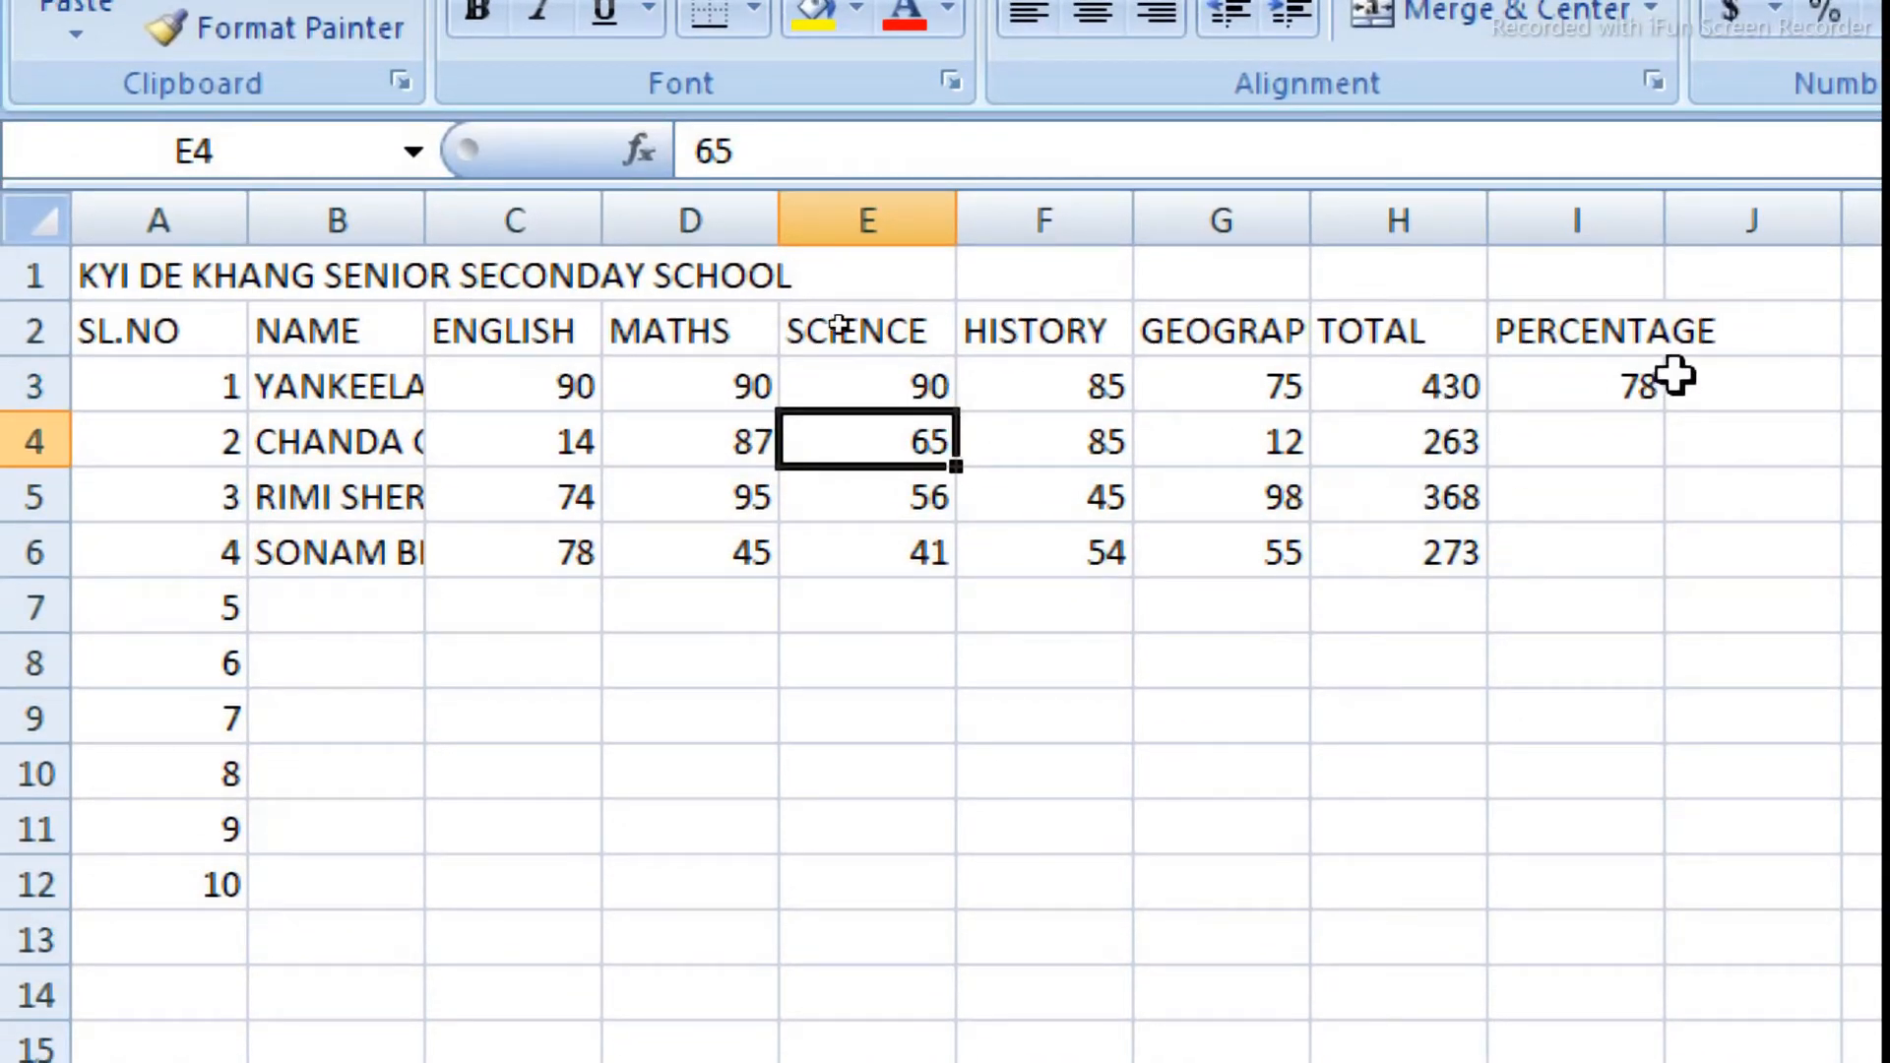
Step: Replace the first student's PERCENTAGE formula in I3 with =SUM(H3/5), referencing the TOTAL cell
{"action": "left_click", "coordinate": [1626, 393]}
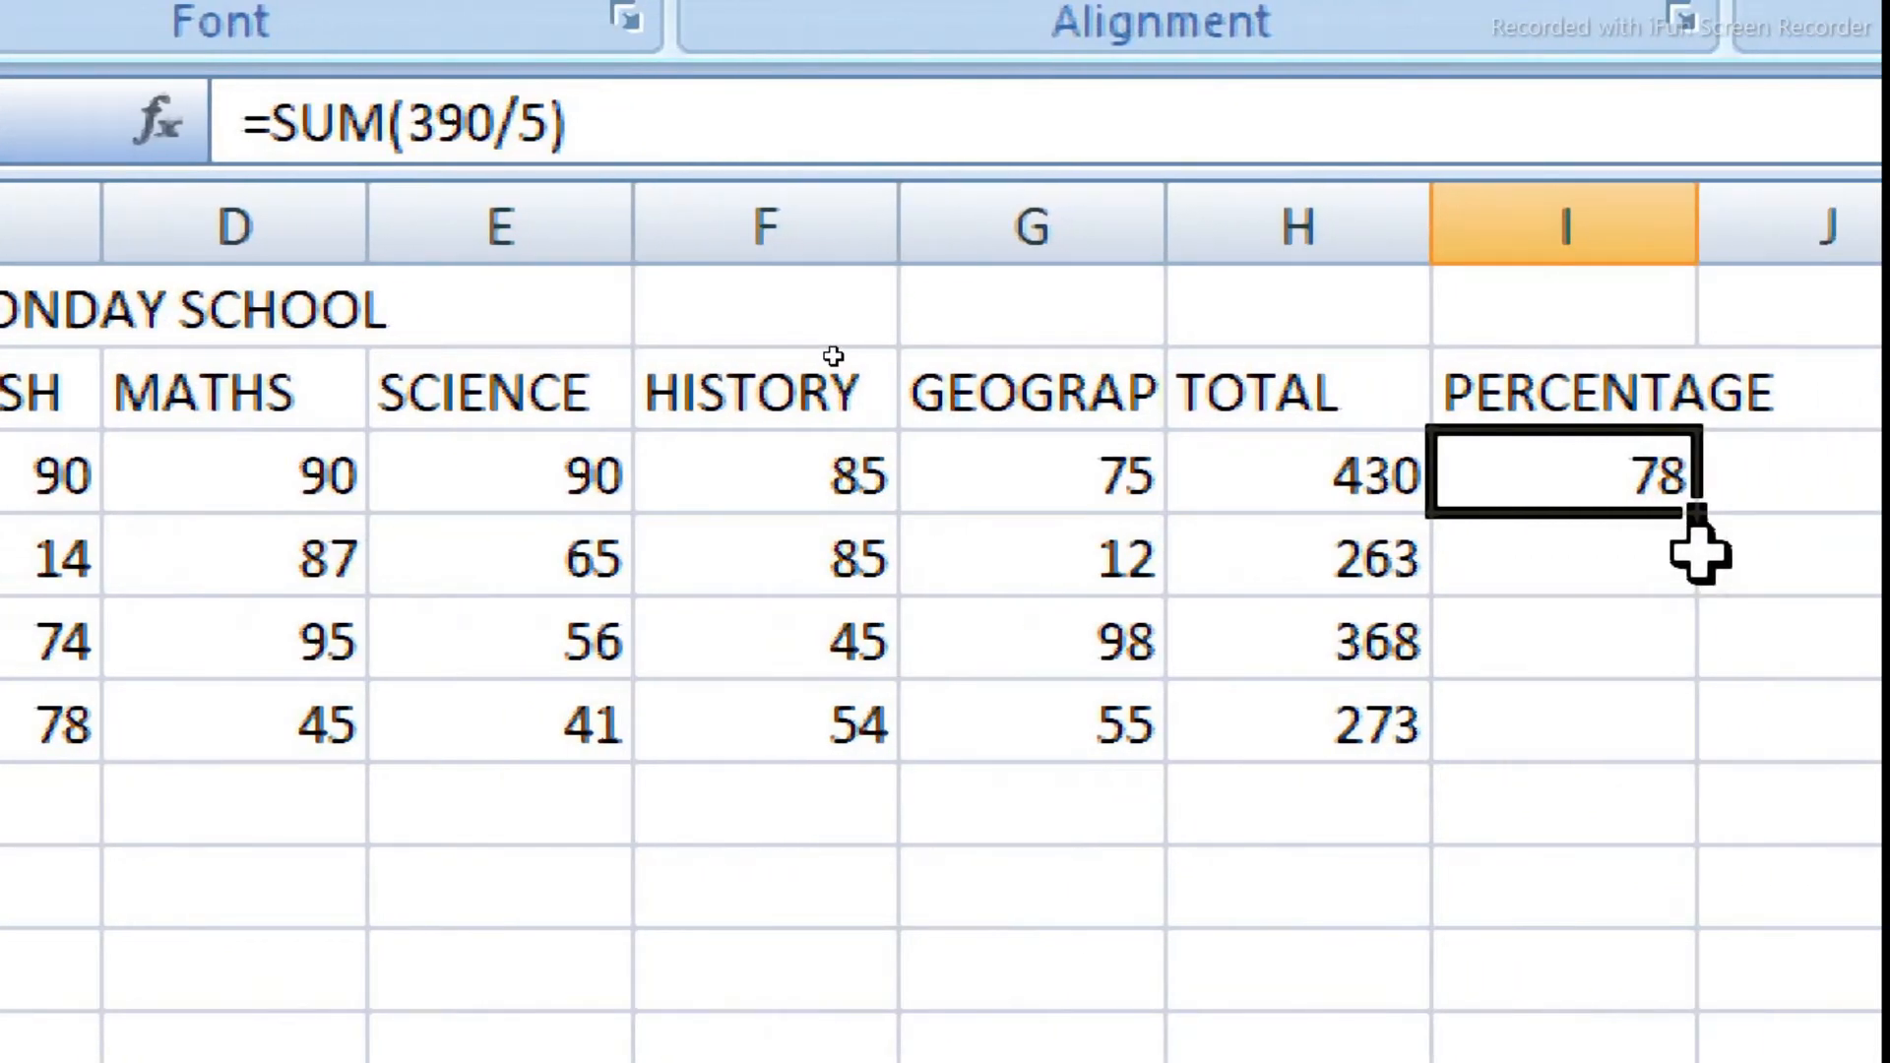
{"action": "key", "text": "Delete"}
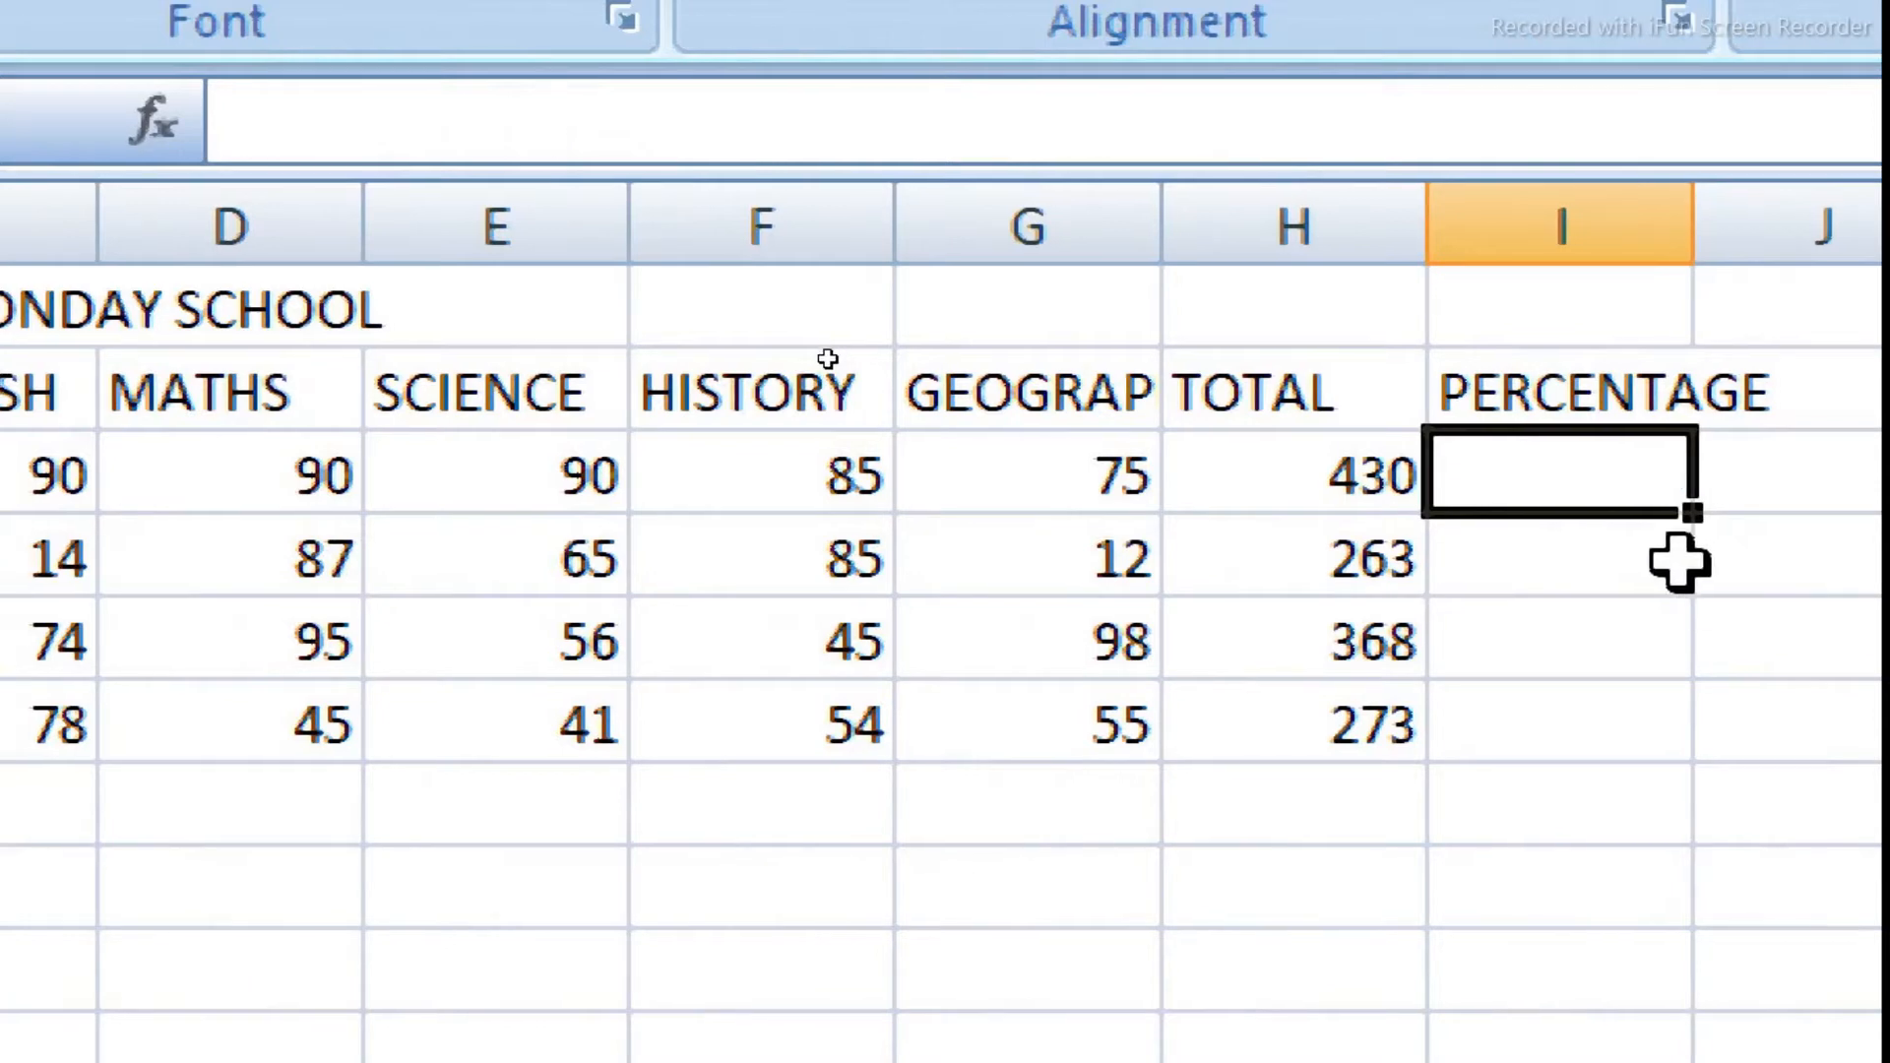
{"action": "type", "text": "=SUM"}
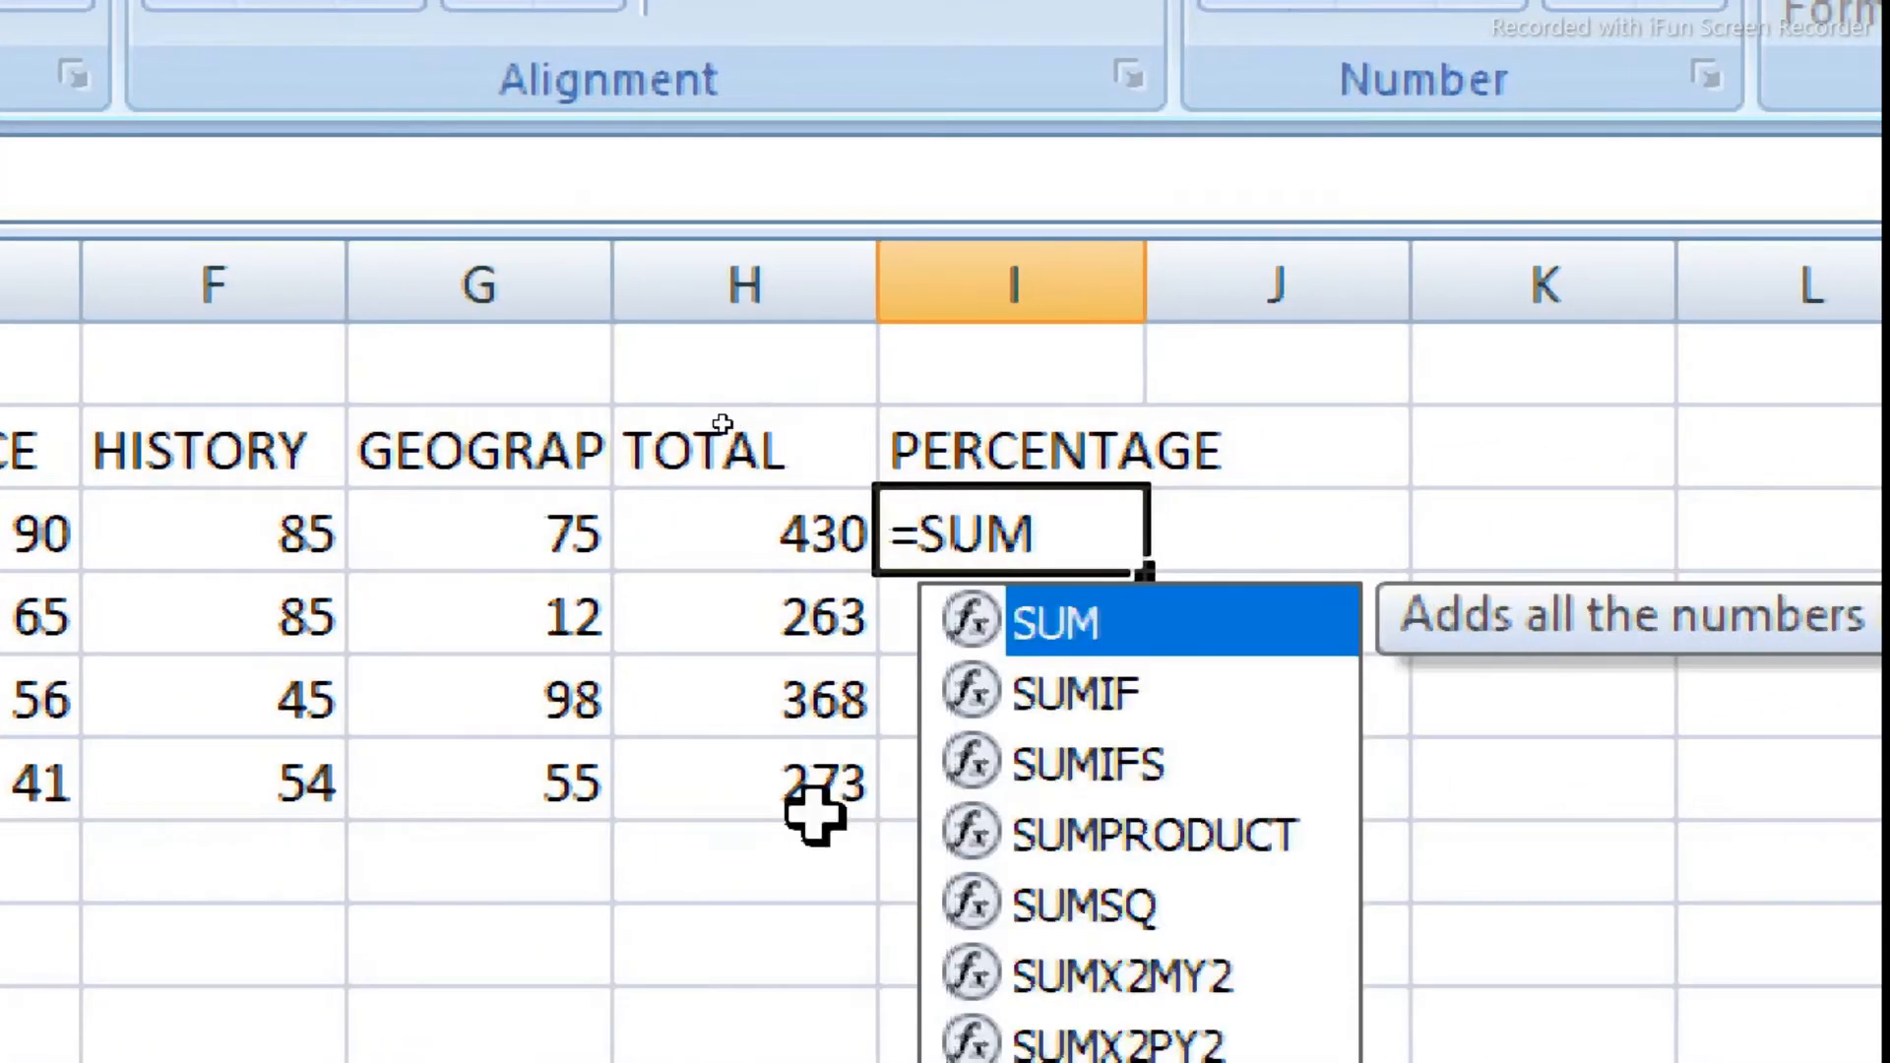
{"action": "type", "text": "("}
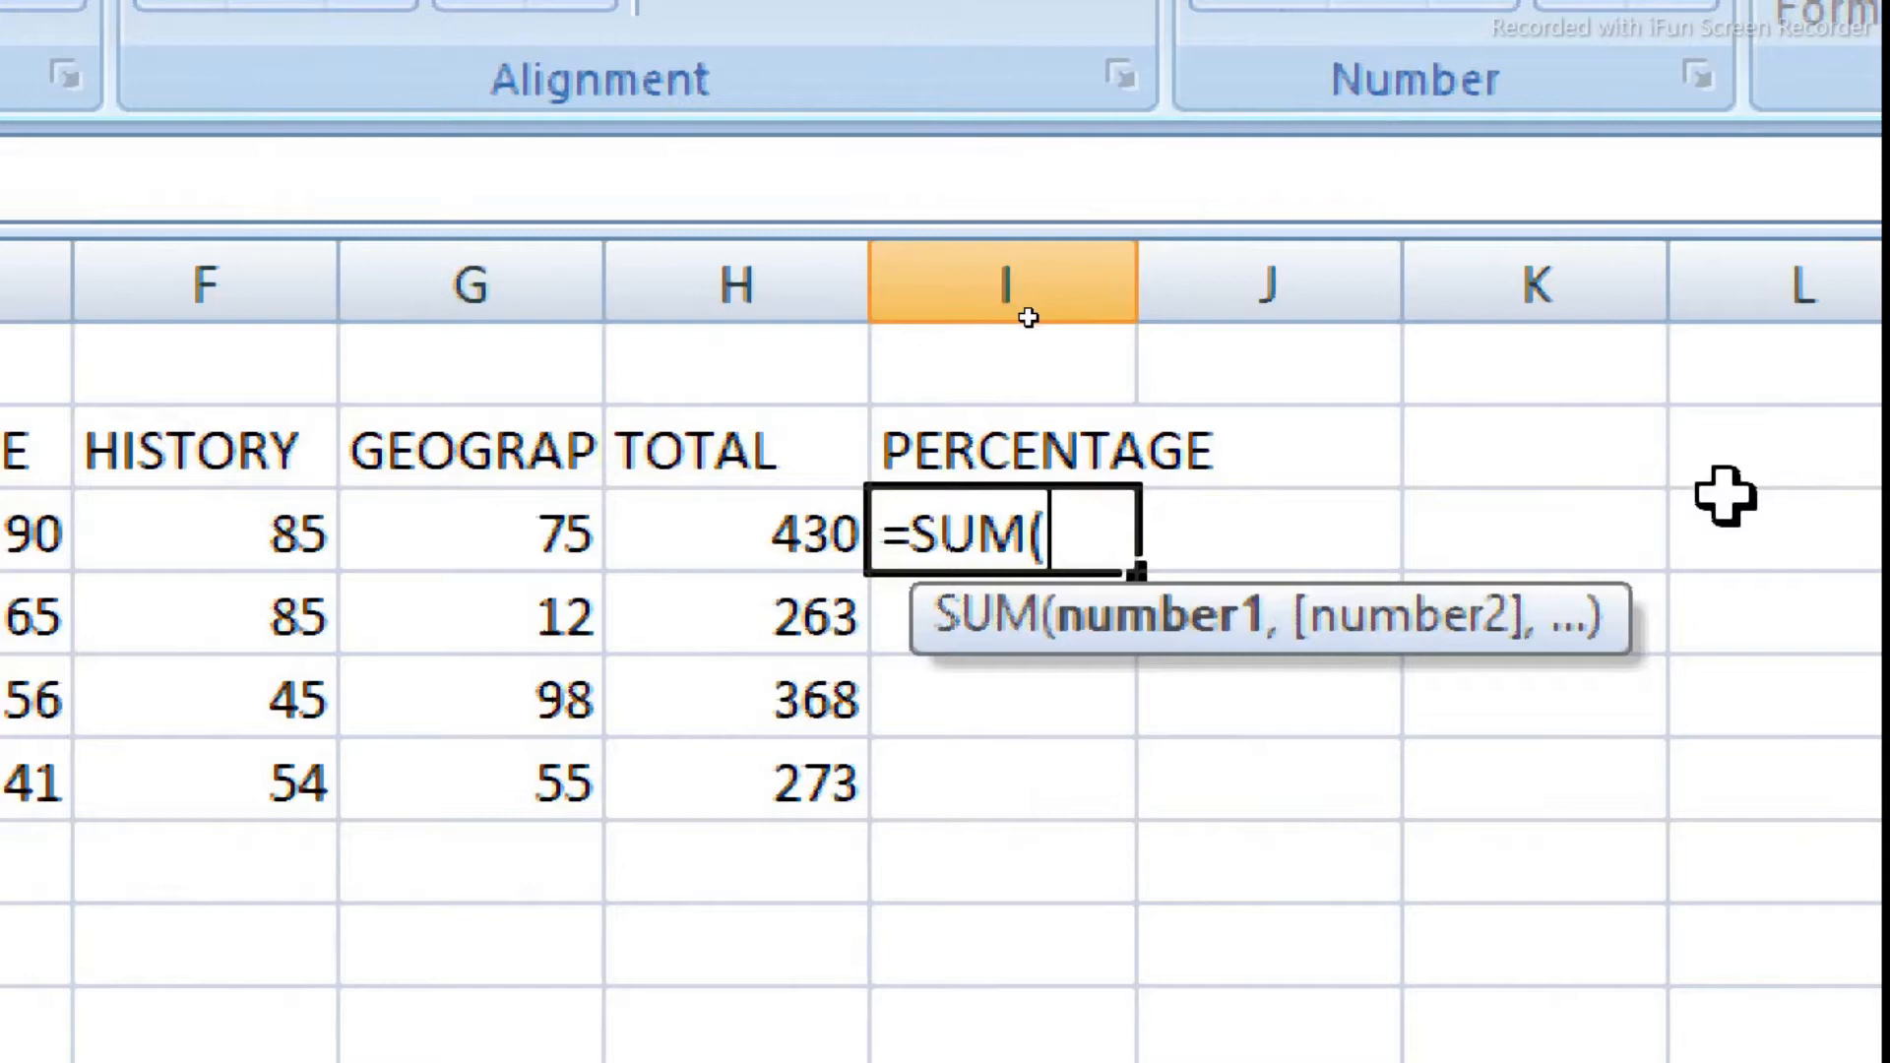
{"action": "key", "text": "Left"}
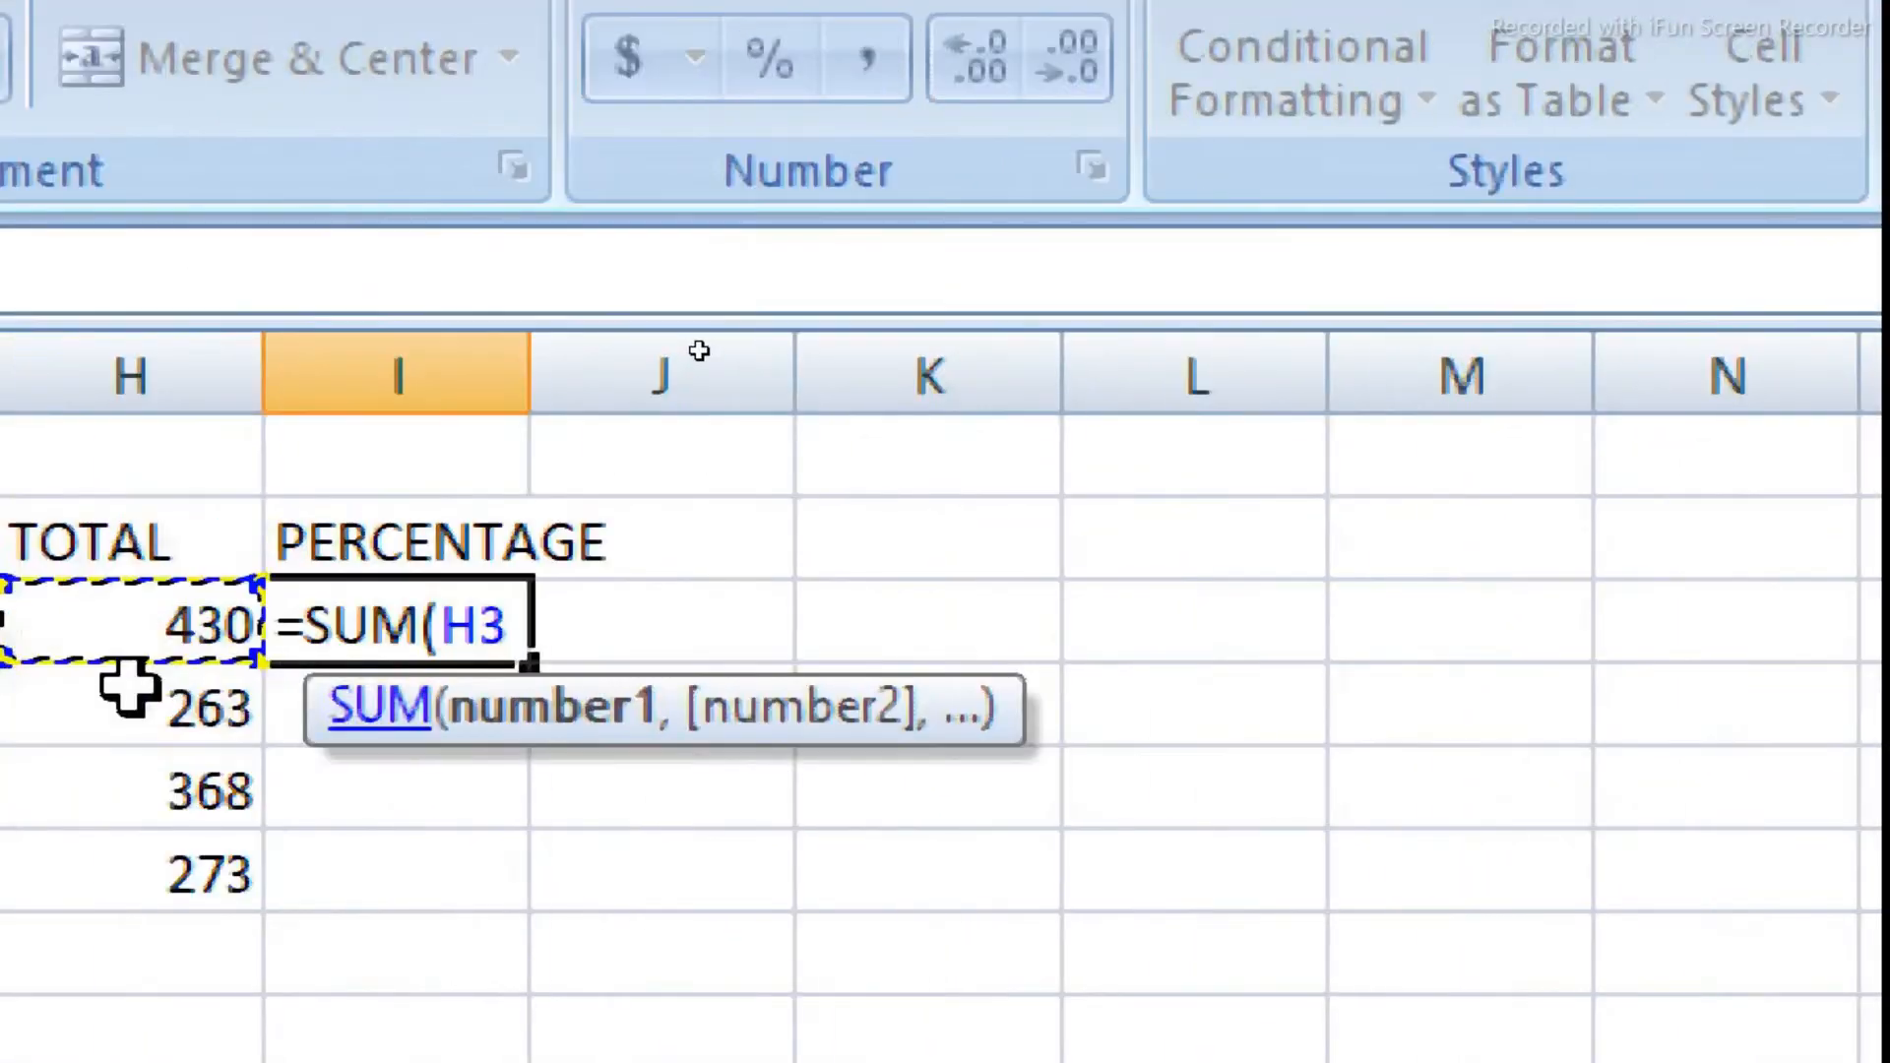
{"action": "type", "text": "/5"}
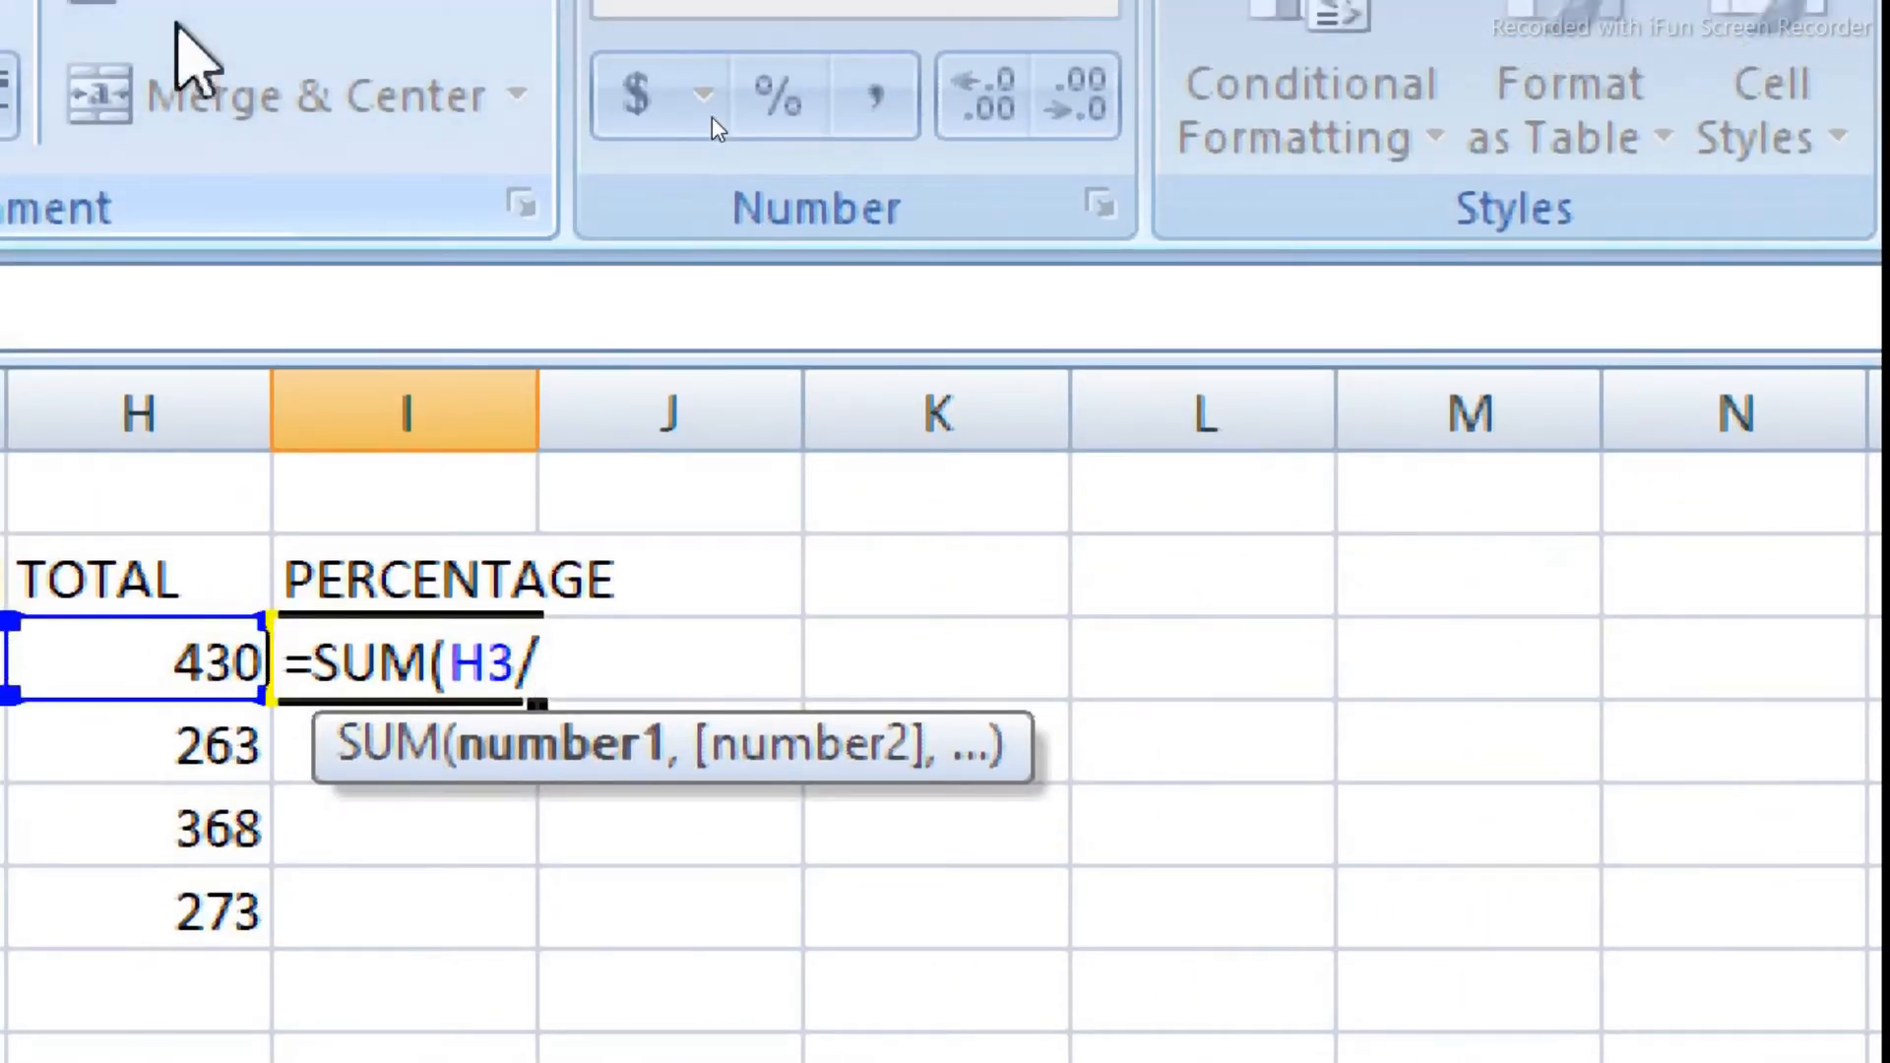
{"action": "type", "text": ")"}
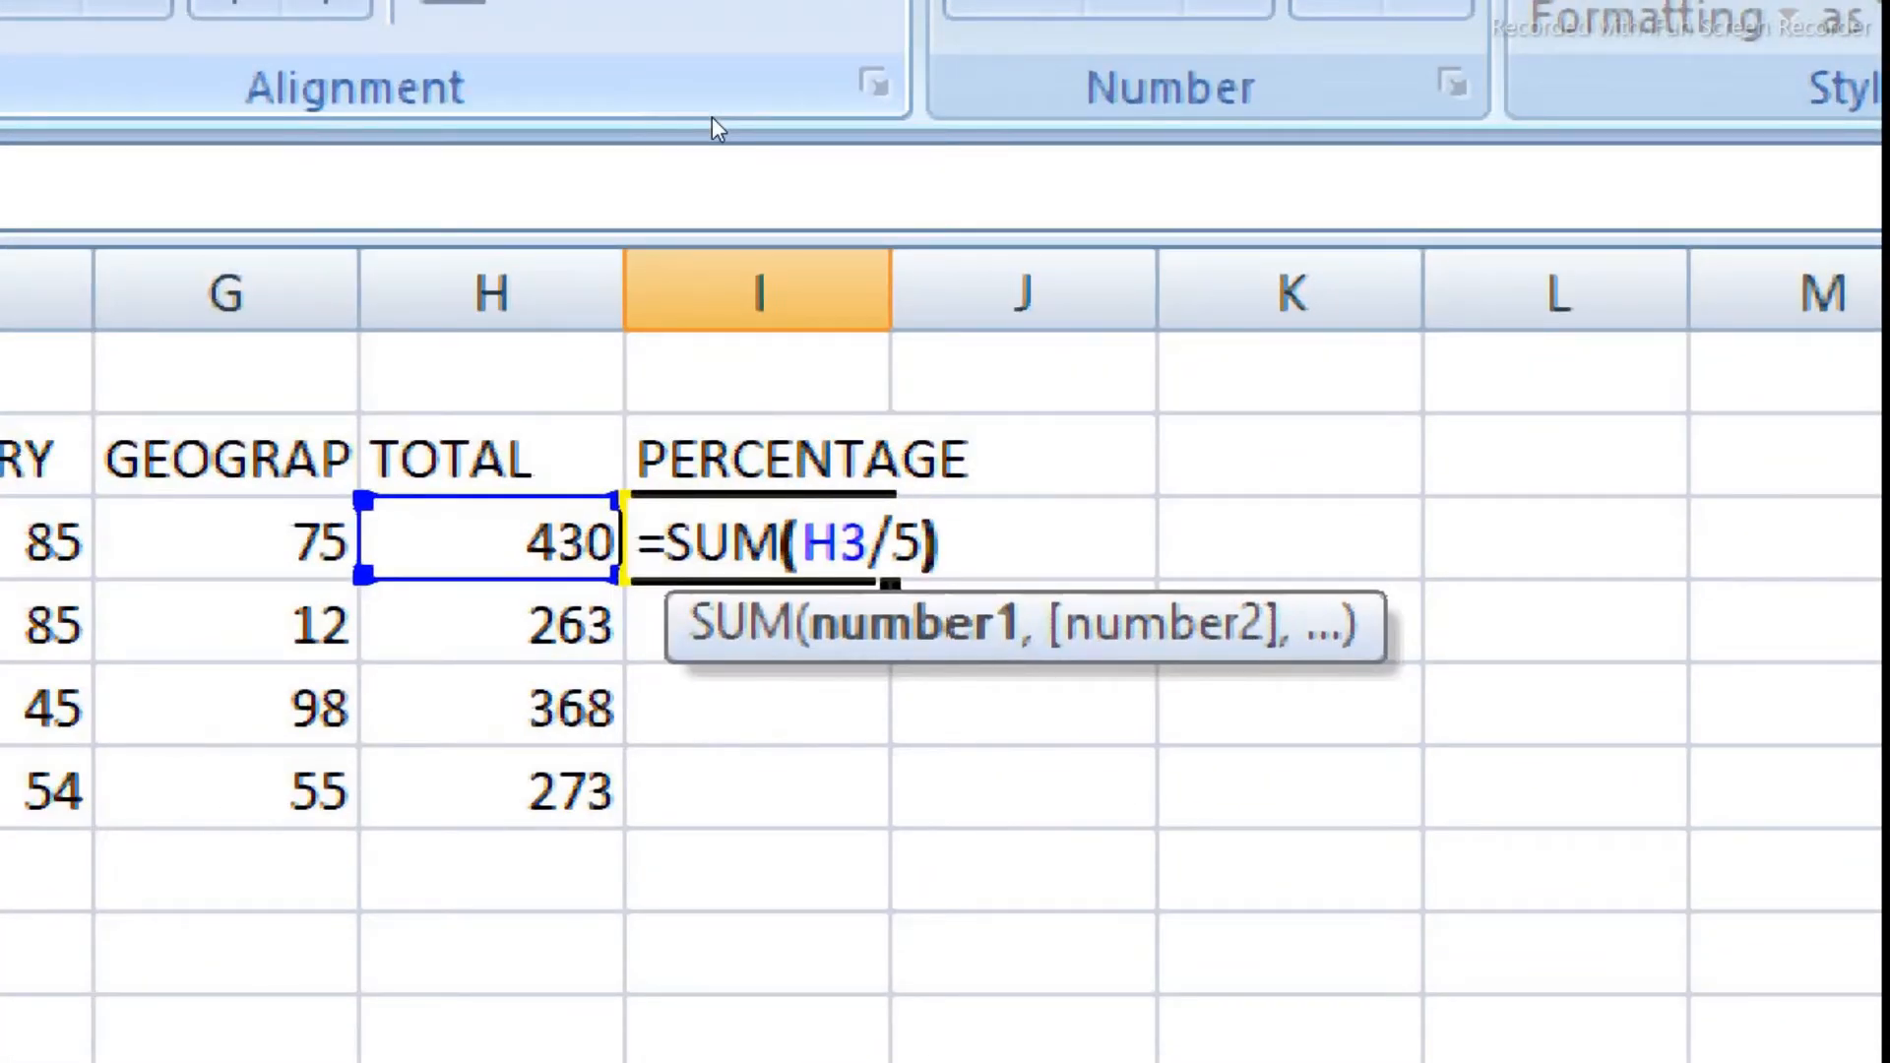
{"action": "key", "text": "Return"}
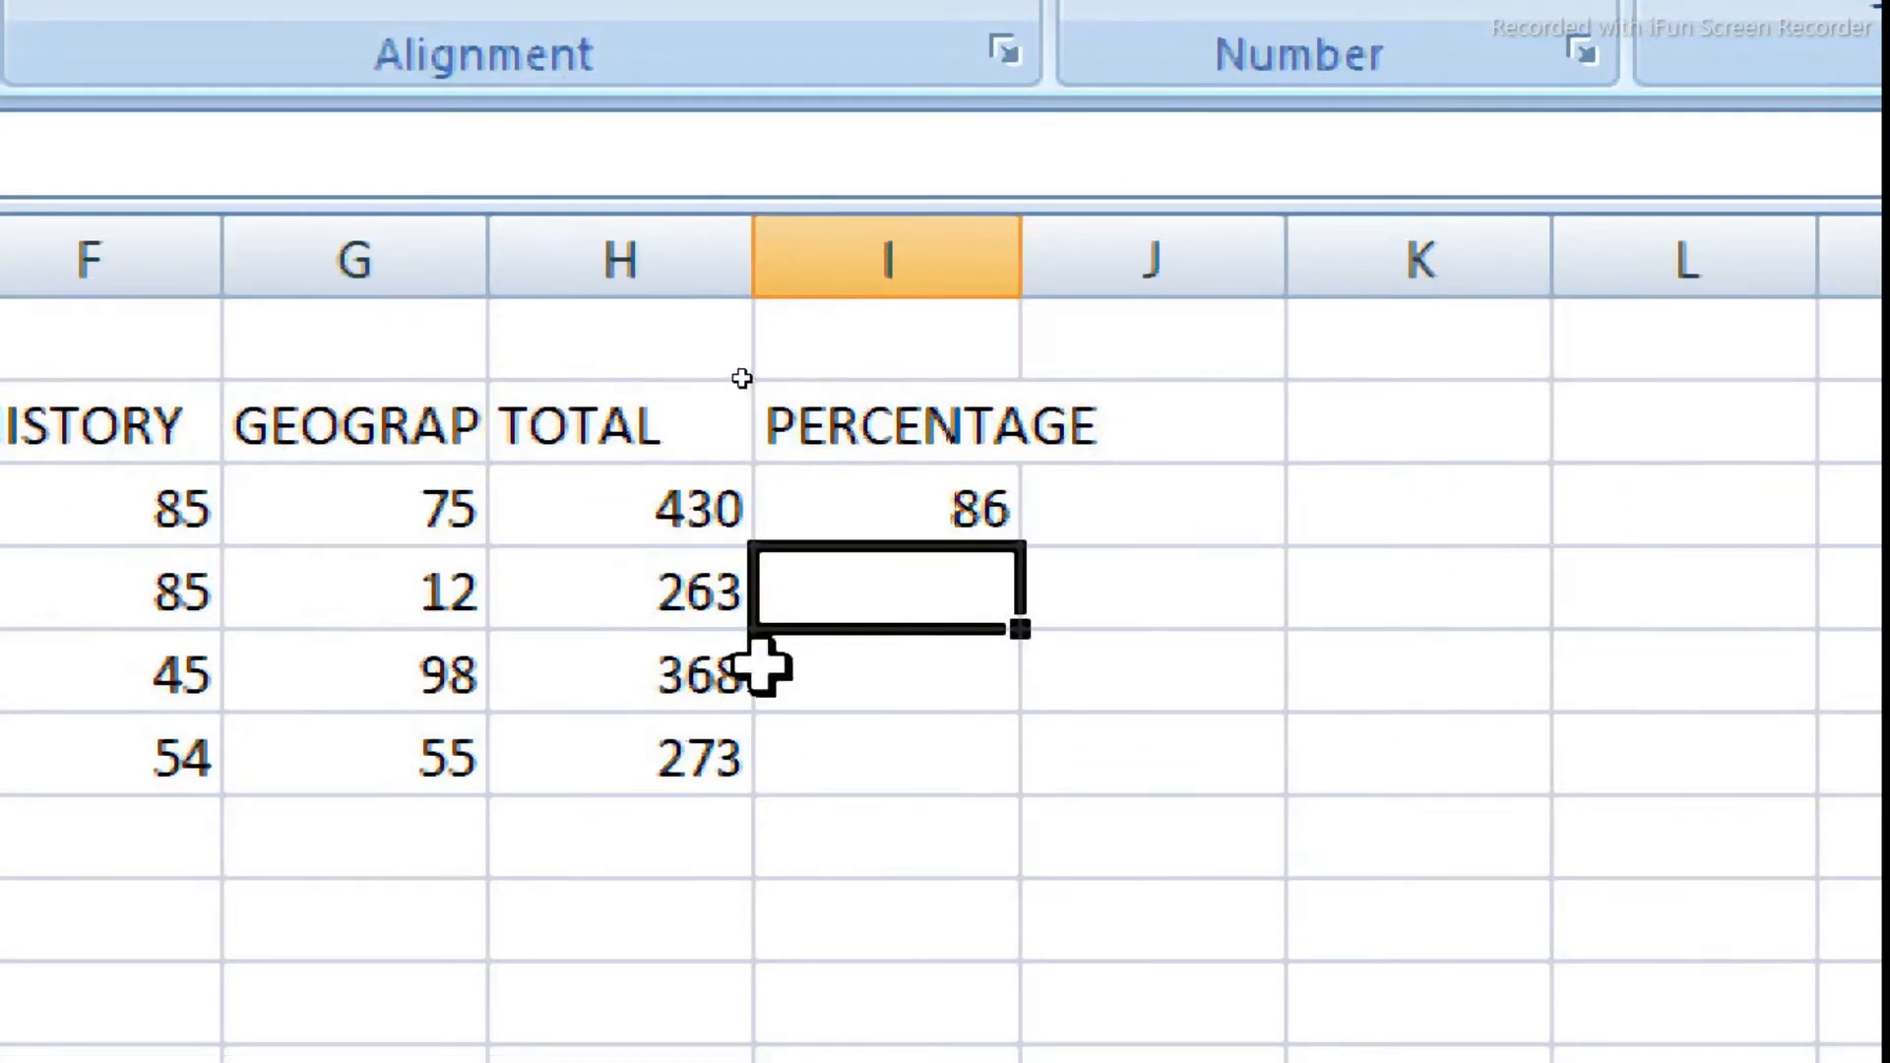
Step: Set the first student's HISTORY mark in F3 to 90 and check the row's TOTAL
{"action": "left_click", "coordinate": [73, 511]}
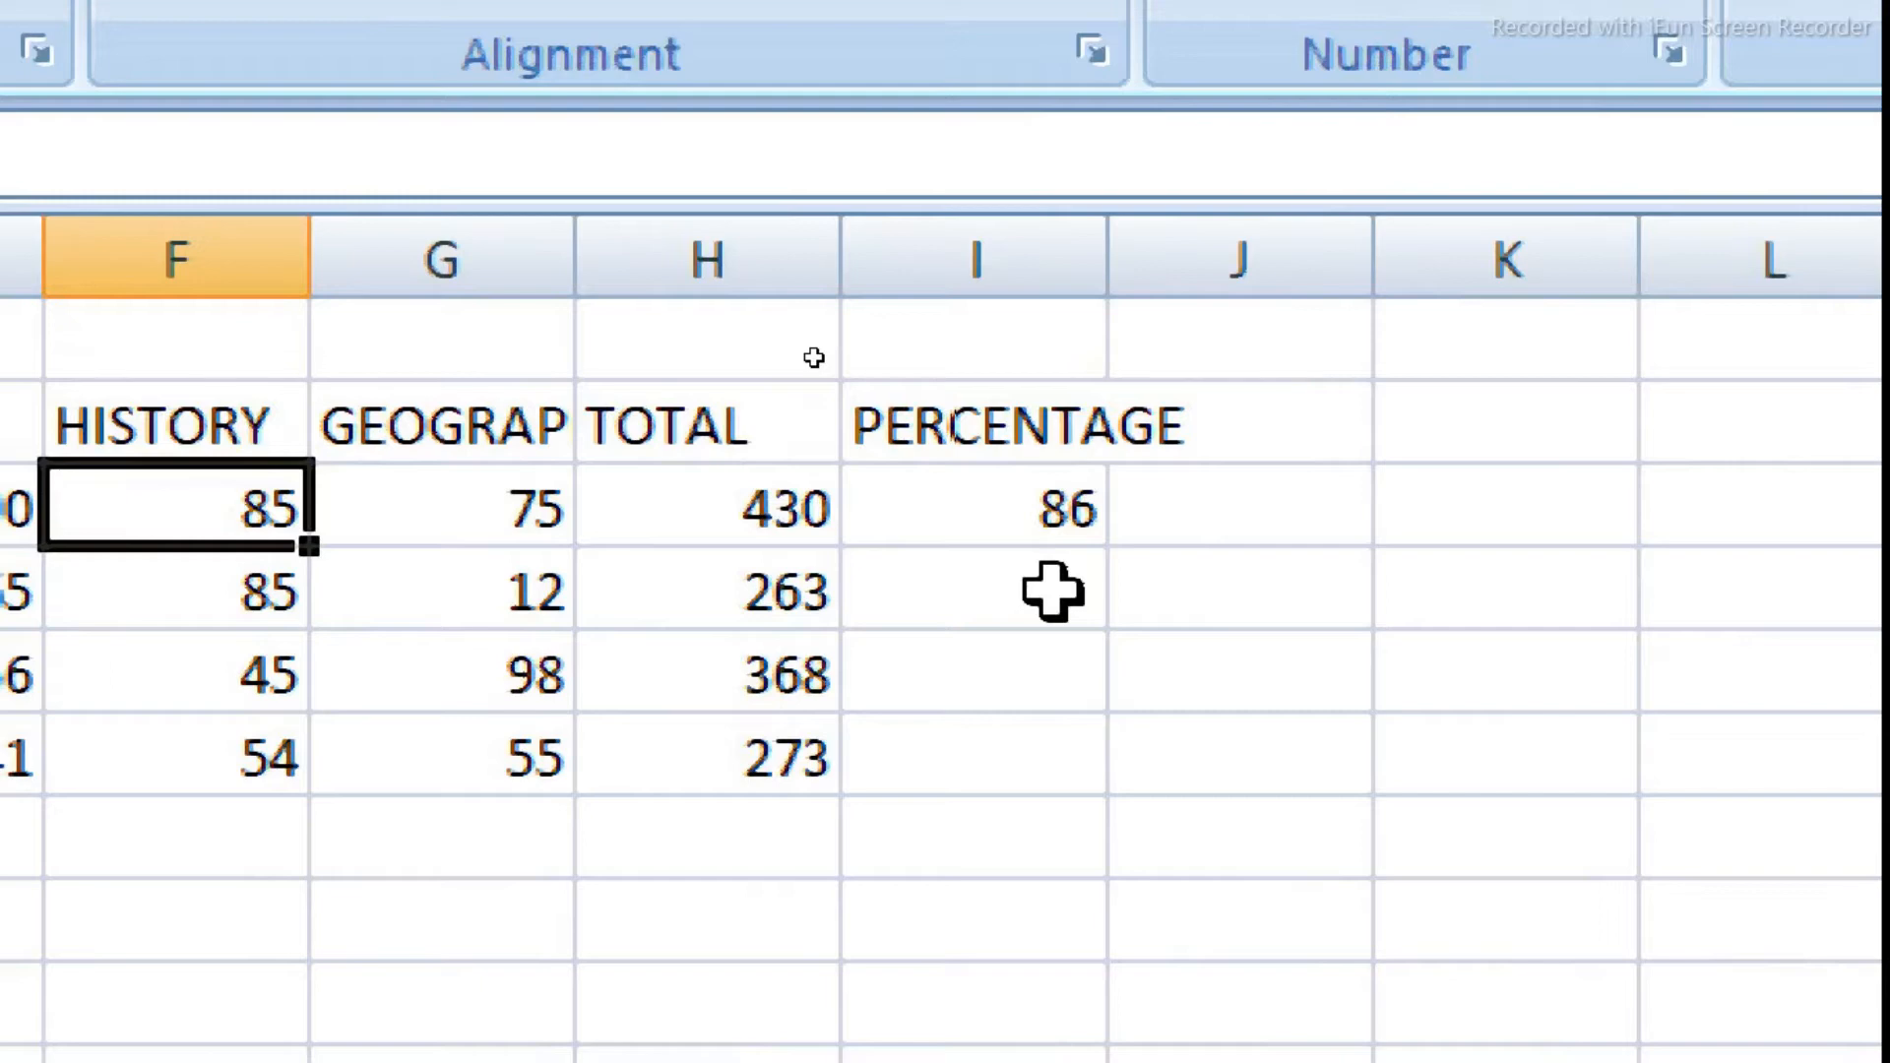
{"action": "type", "text": "90"}
{"action": "key", "text": "Return"}
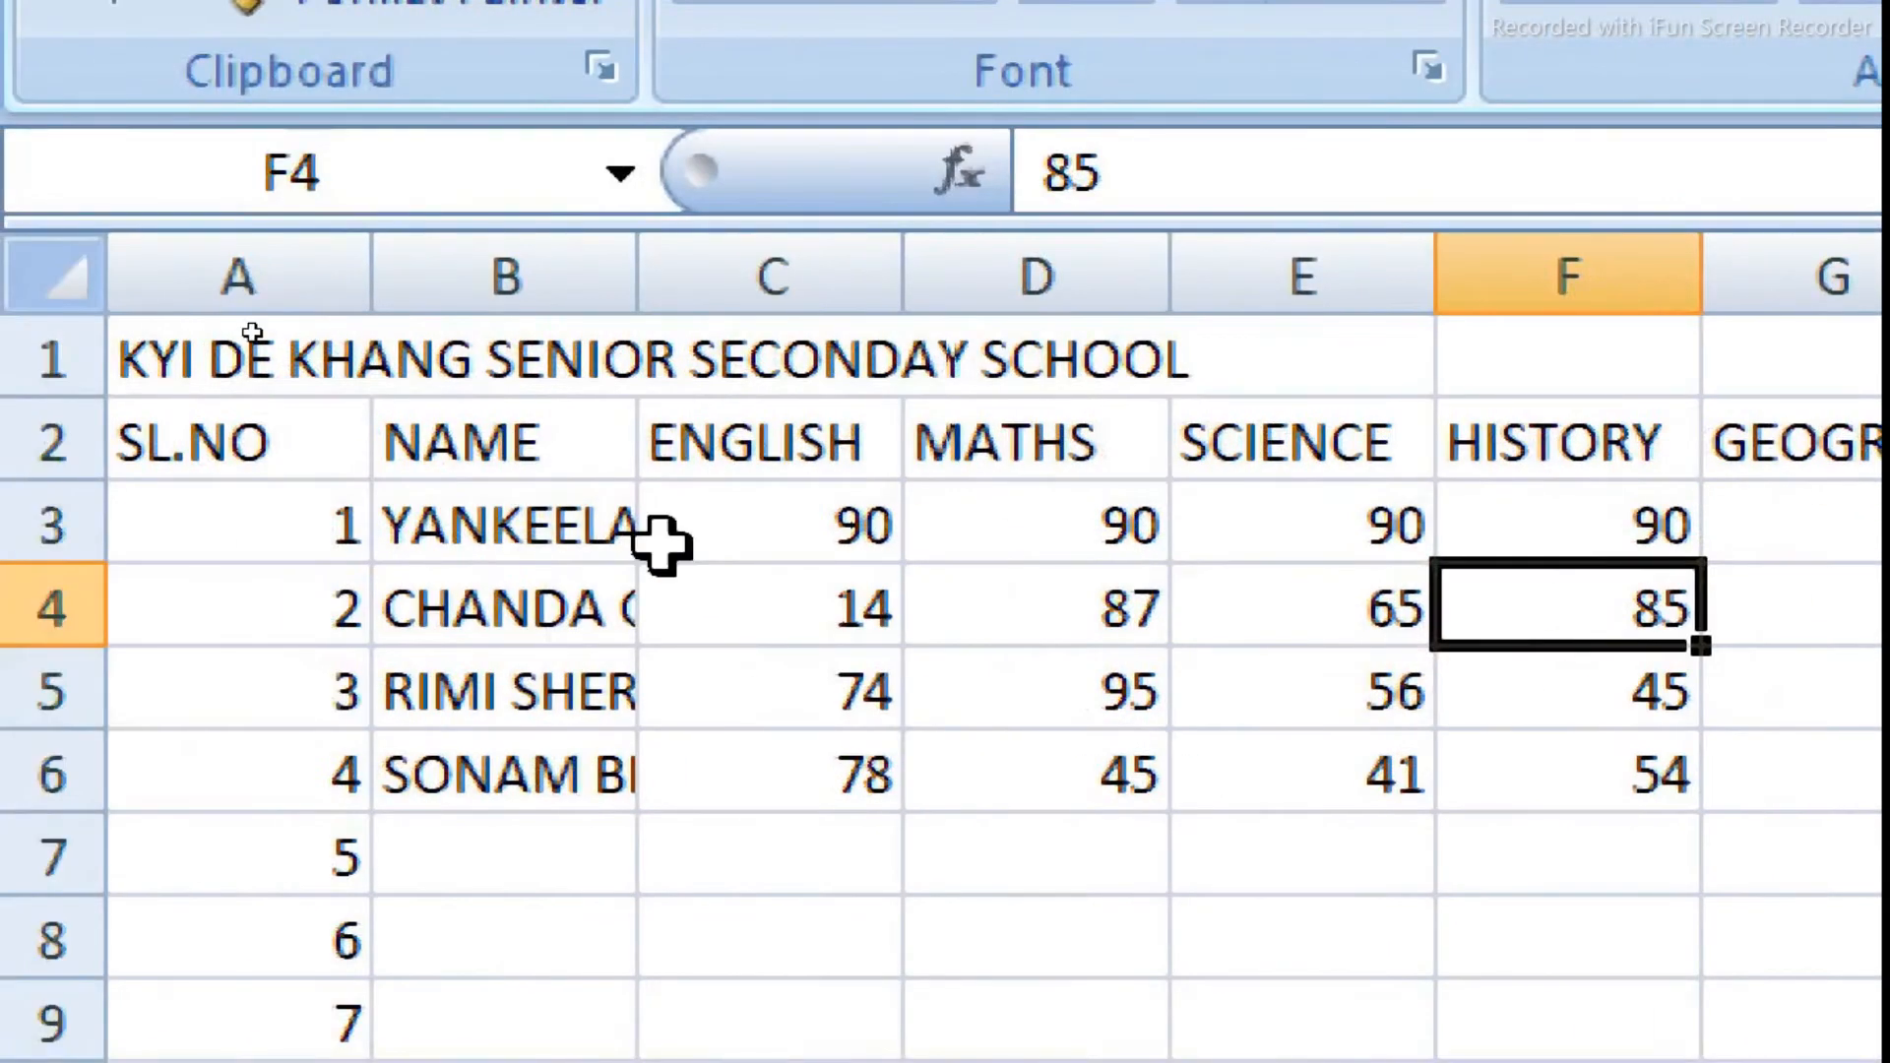
{"action": "left_click", "coordinate": [1392, 548]}
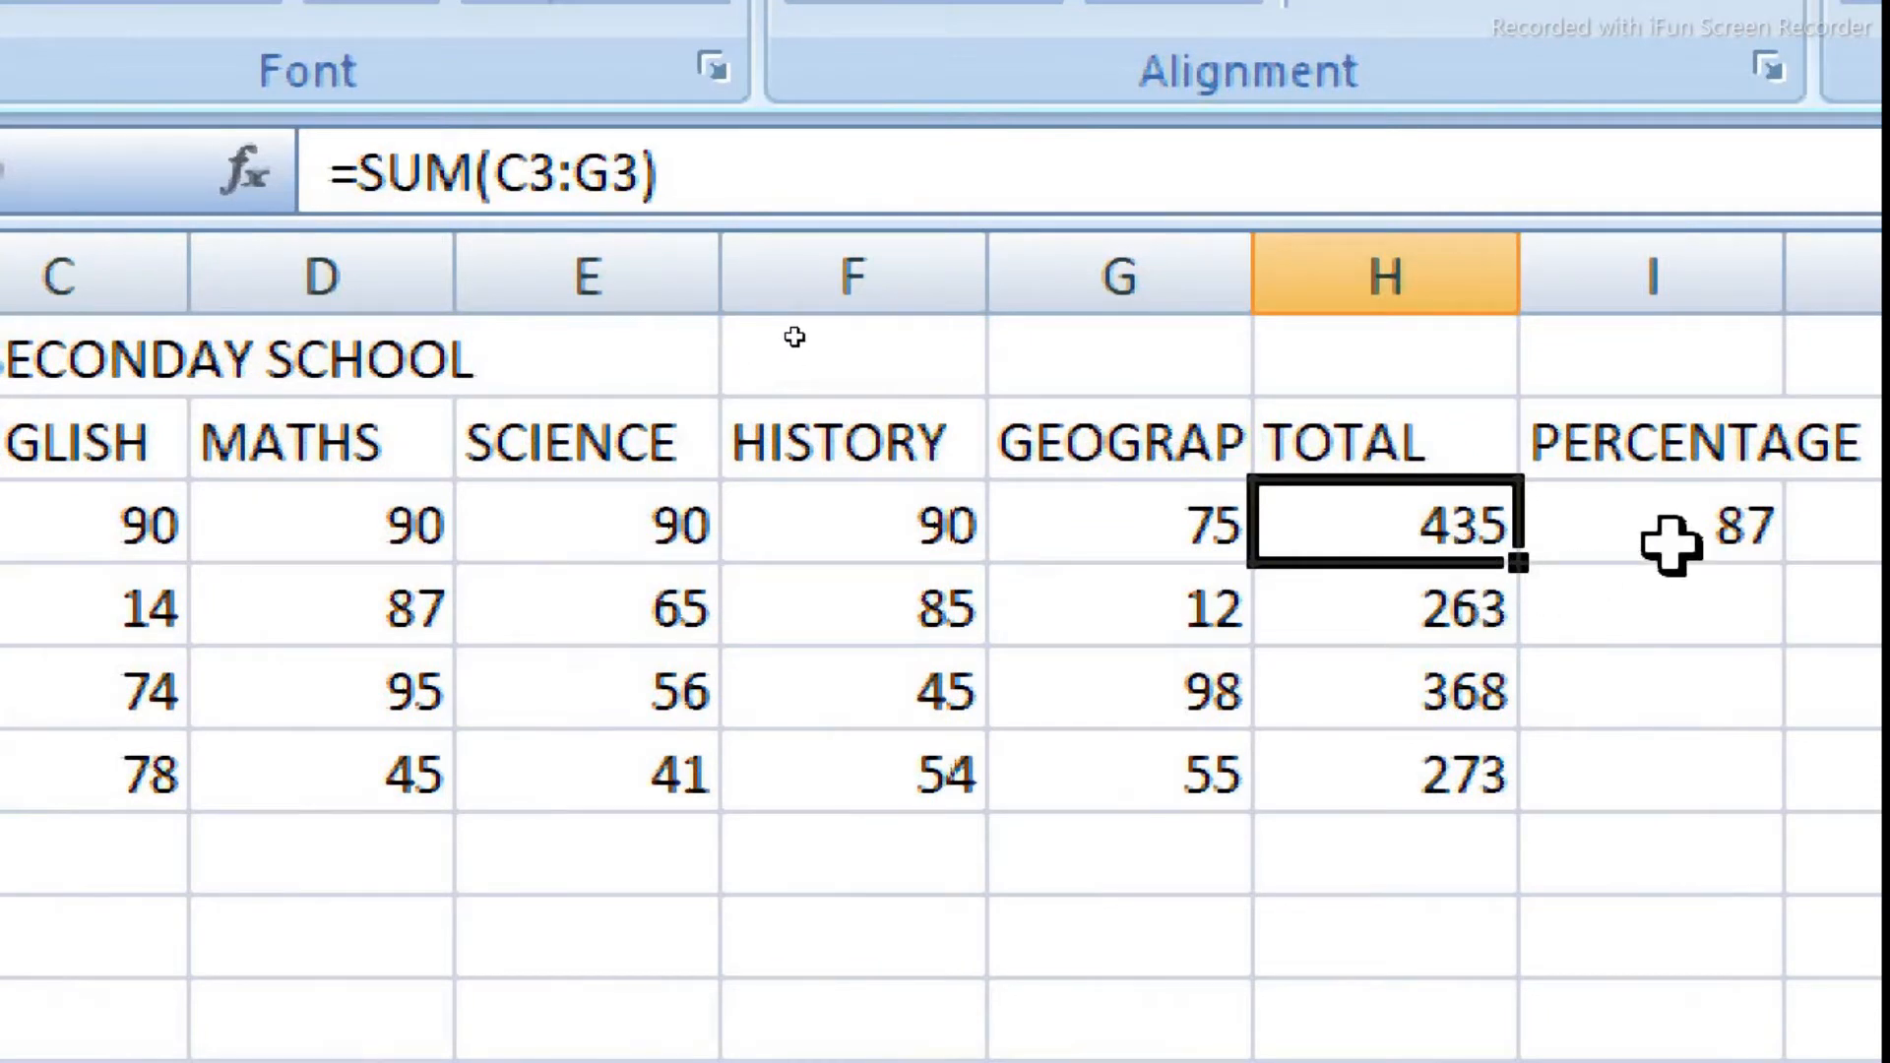
Step: Set the first student's GEOGRAPHY mark in G3 to 90
{"action": "left_click", "coordinate": [1214, 512]}
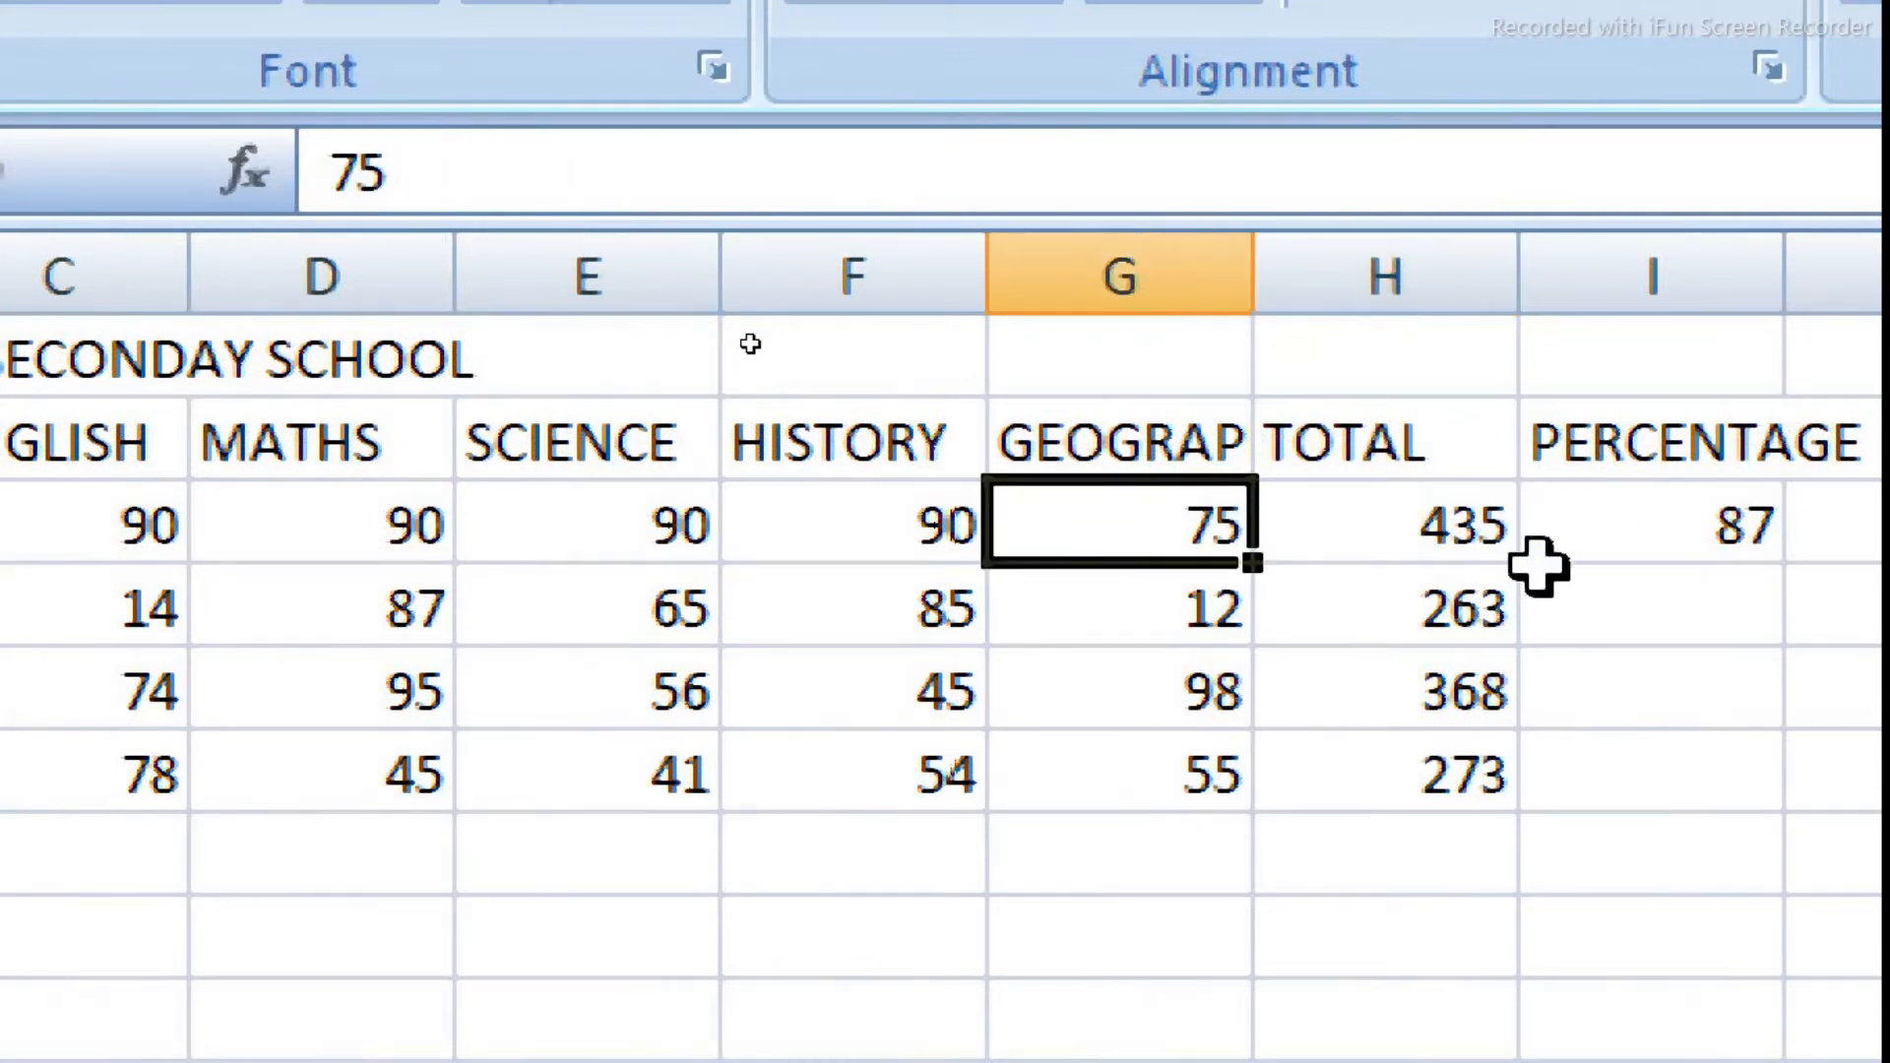
{"action": "type", "text": "90"}
{"action": "key", "text": "Return"}
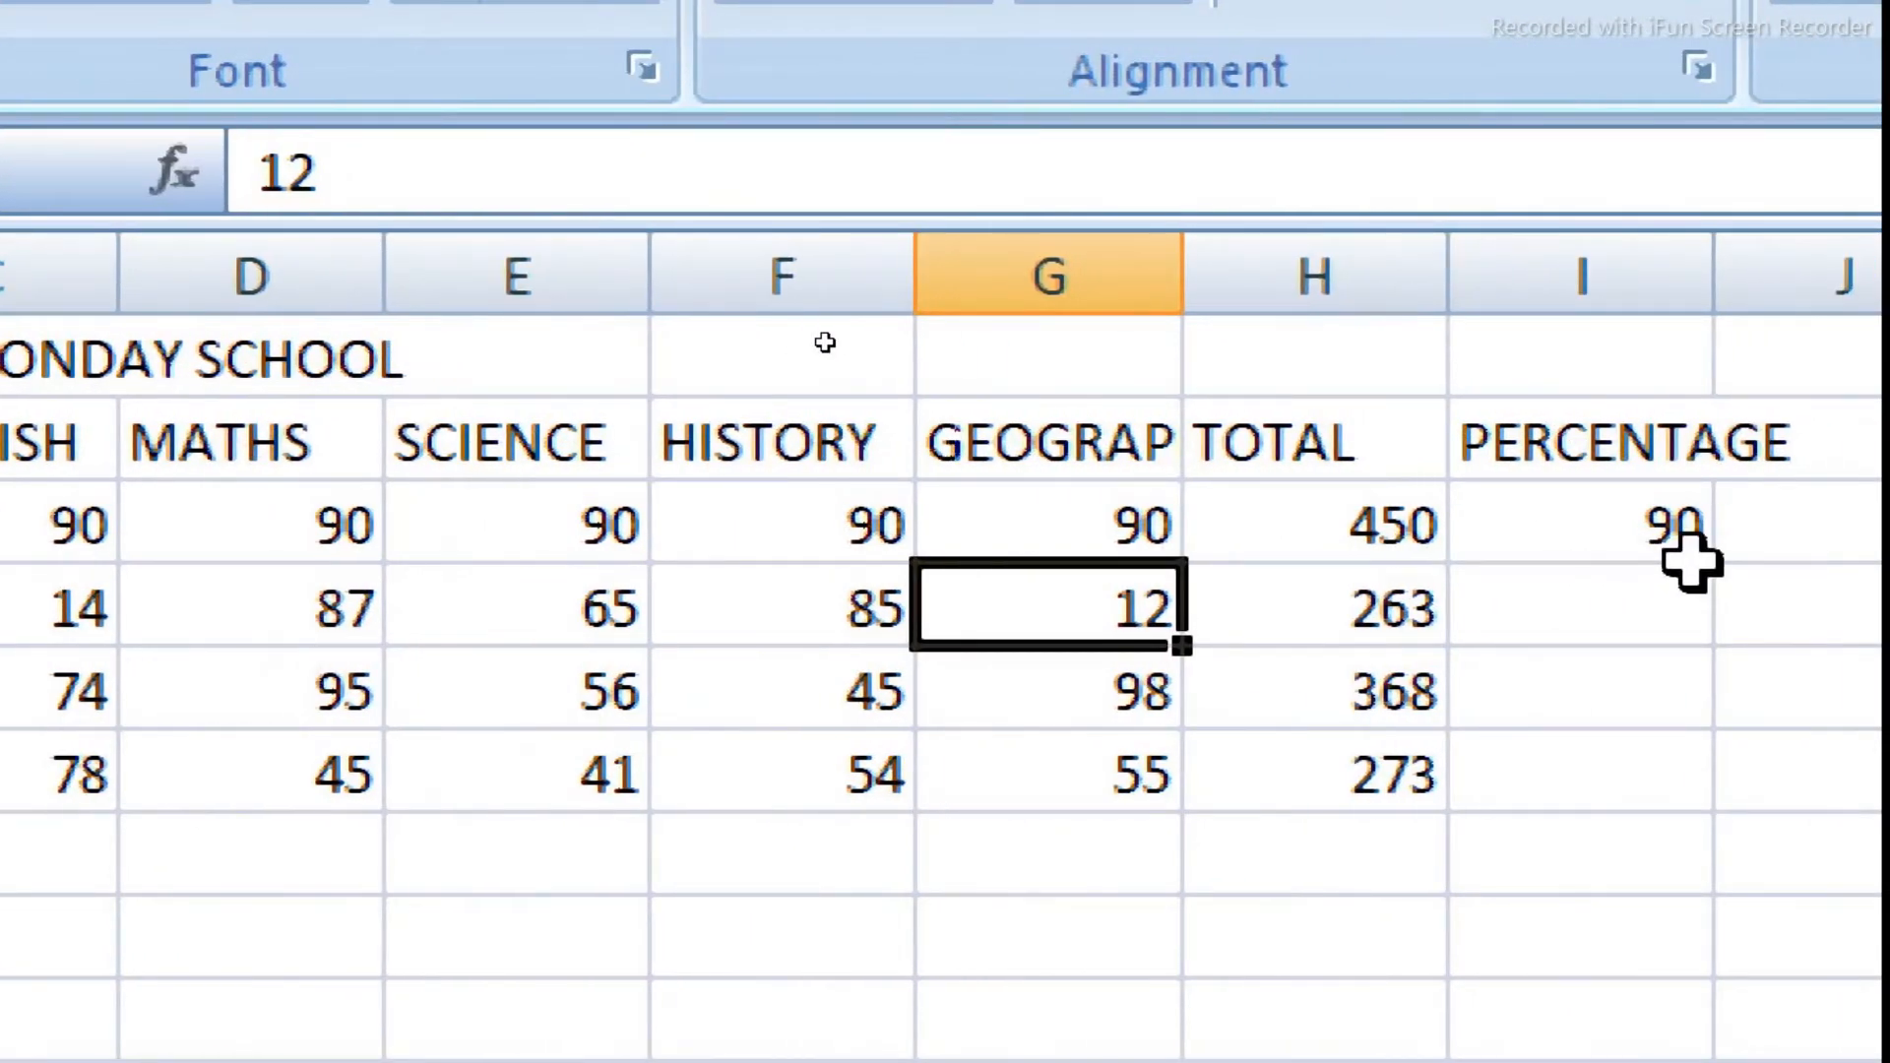
Step: Enter =SUM(H4/5) in I4 to calculate the second student's PERCENTAGE from the TOTAL cell
{"action": "left_click", "coordinate": [1554, 601]}
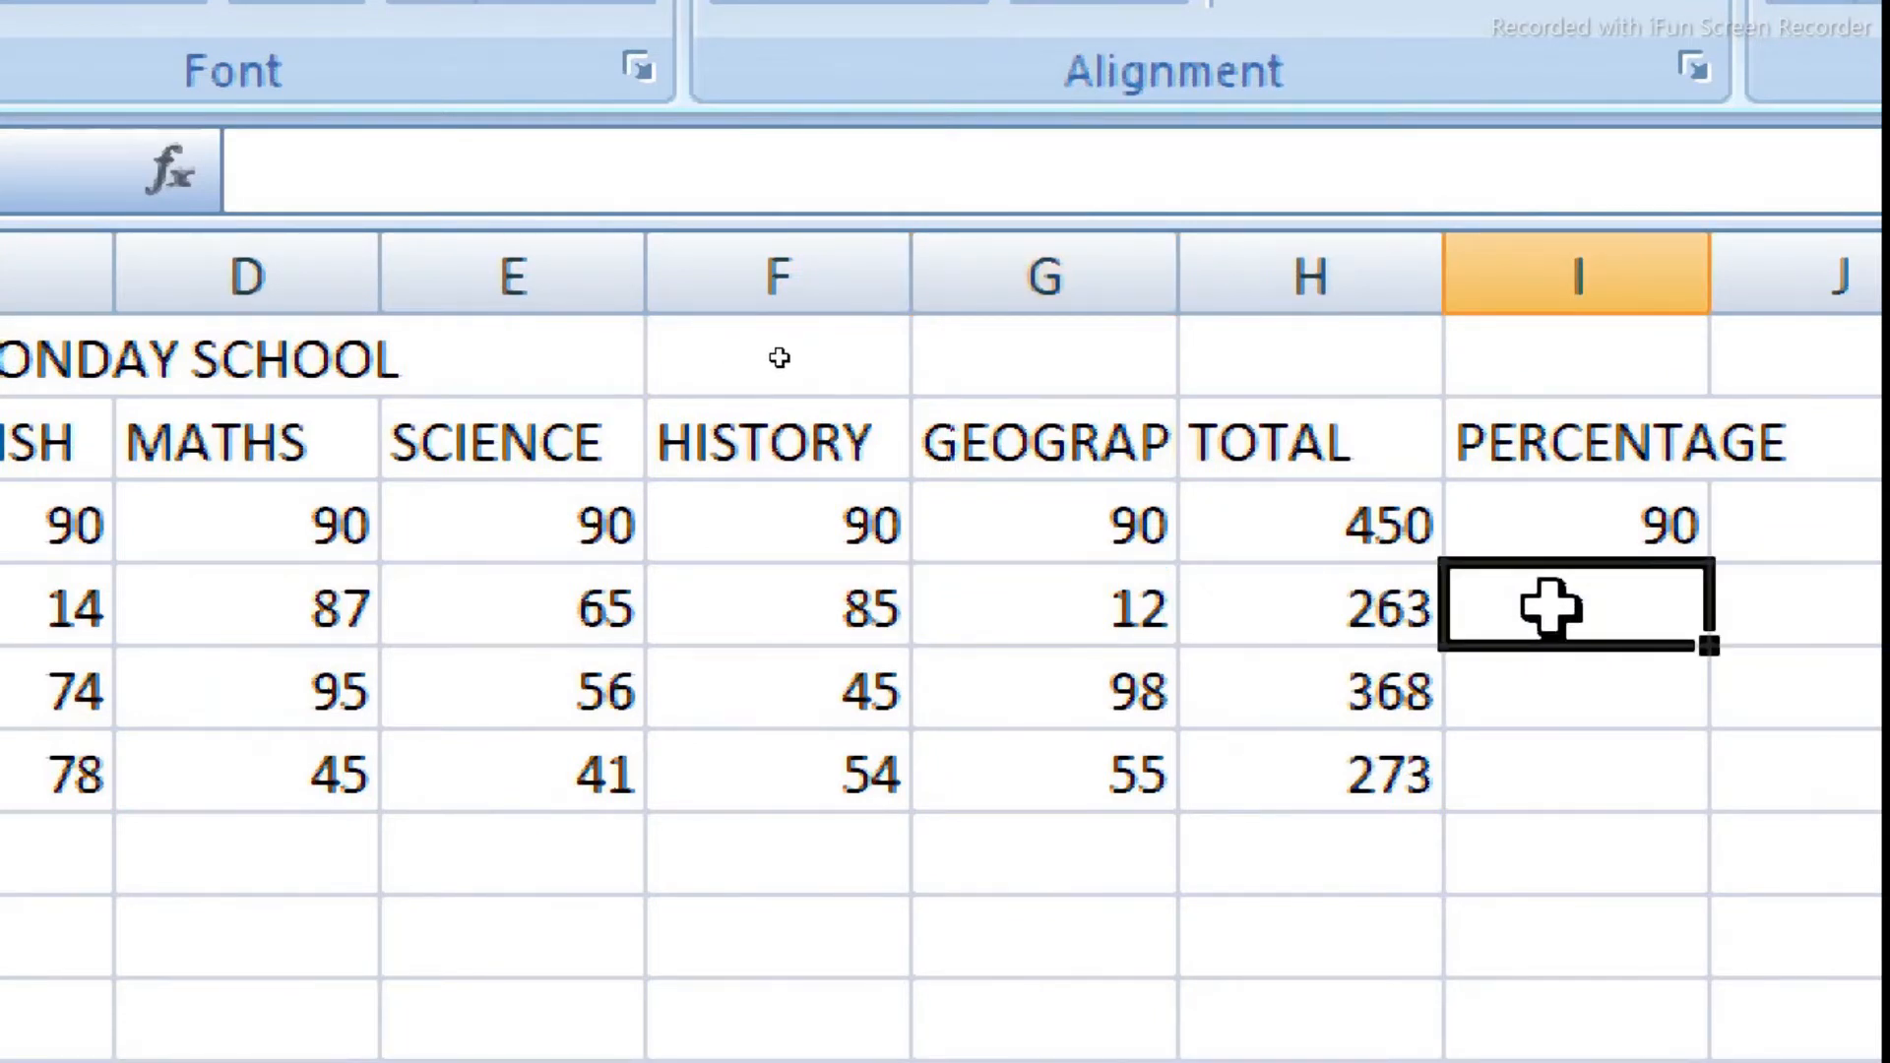
{"action": "type", "text": "=SUM"}
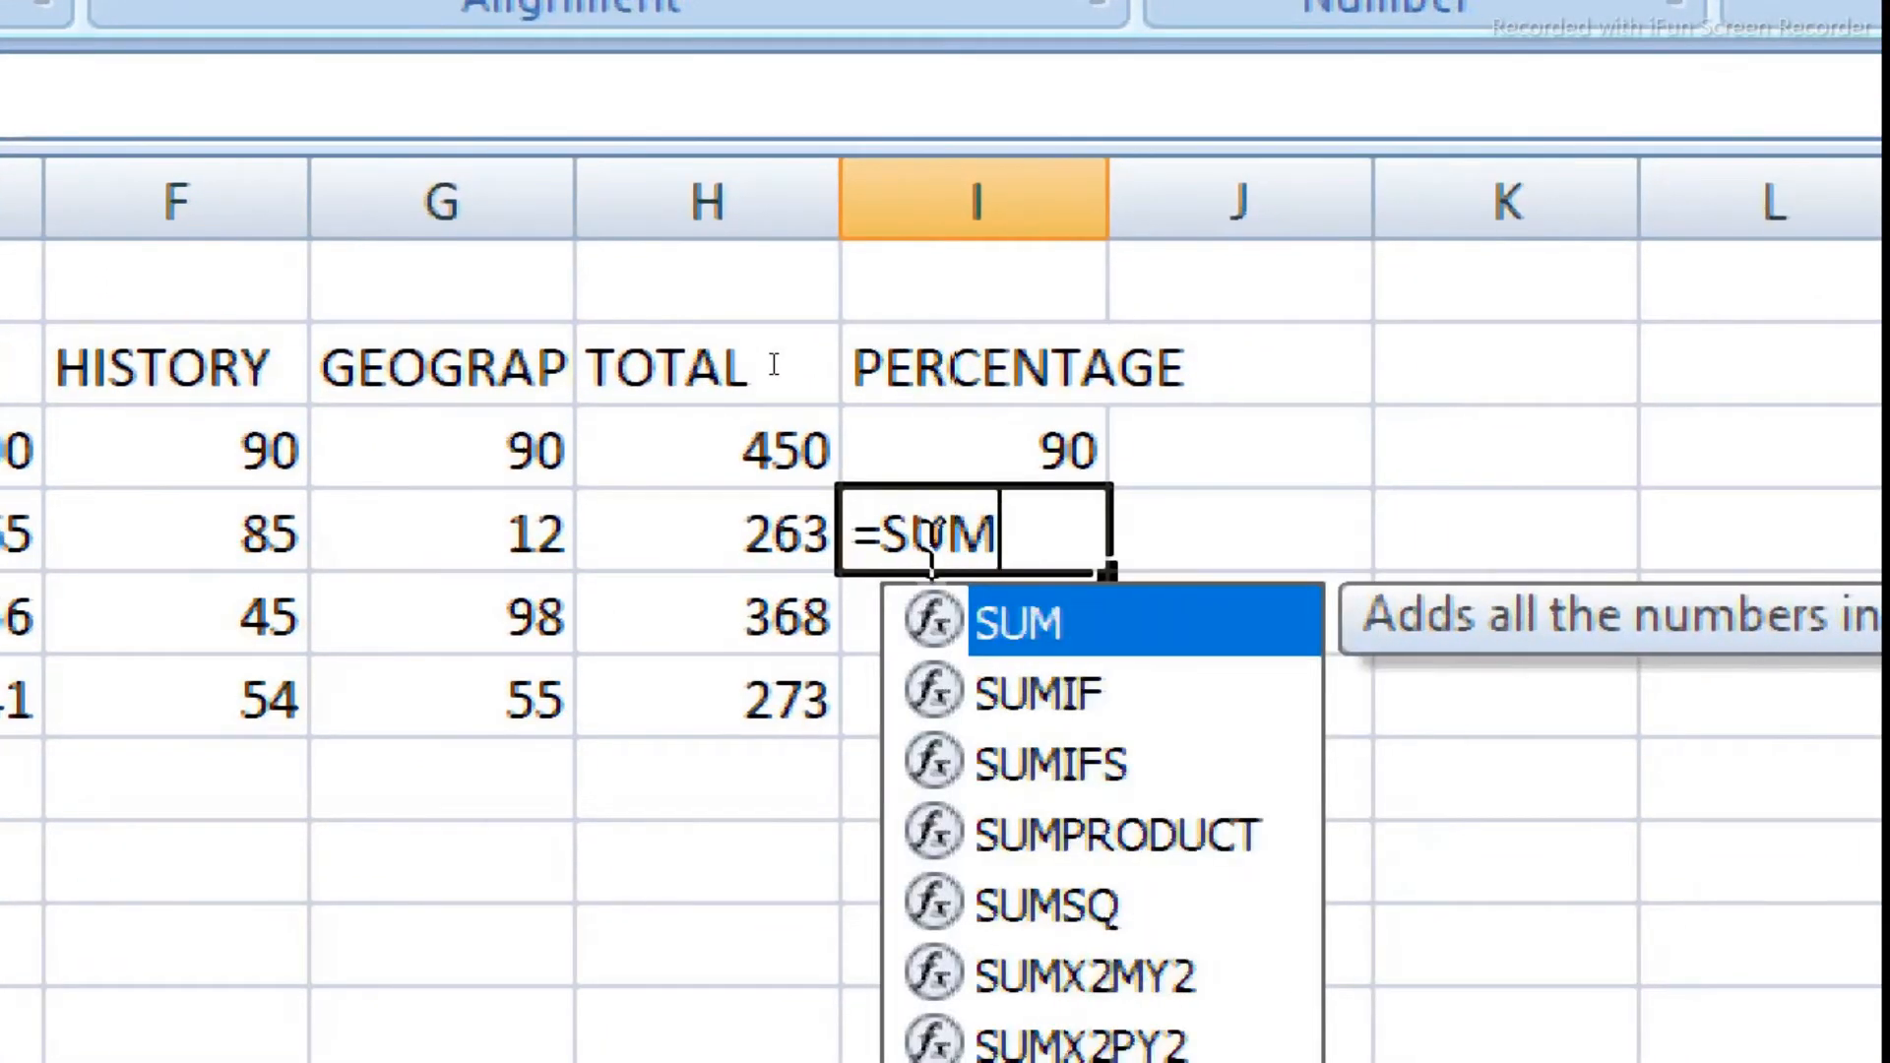
{"action": "type", "text": "("}
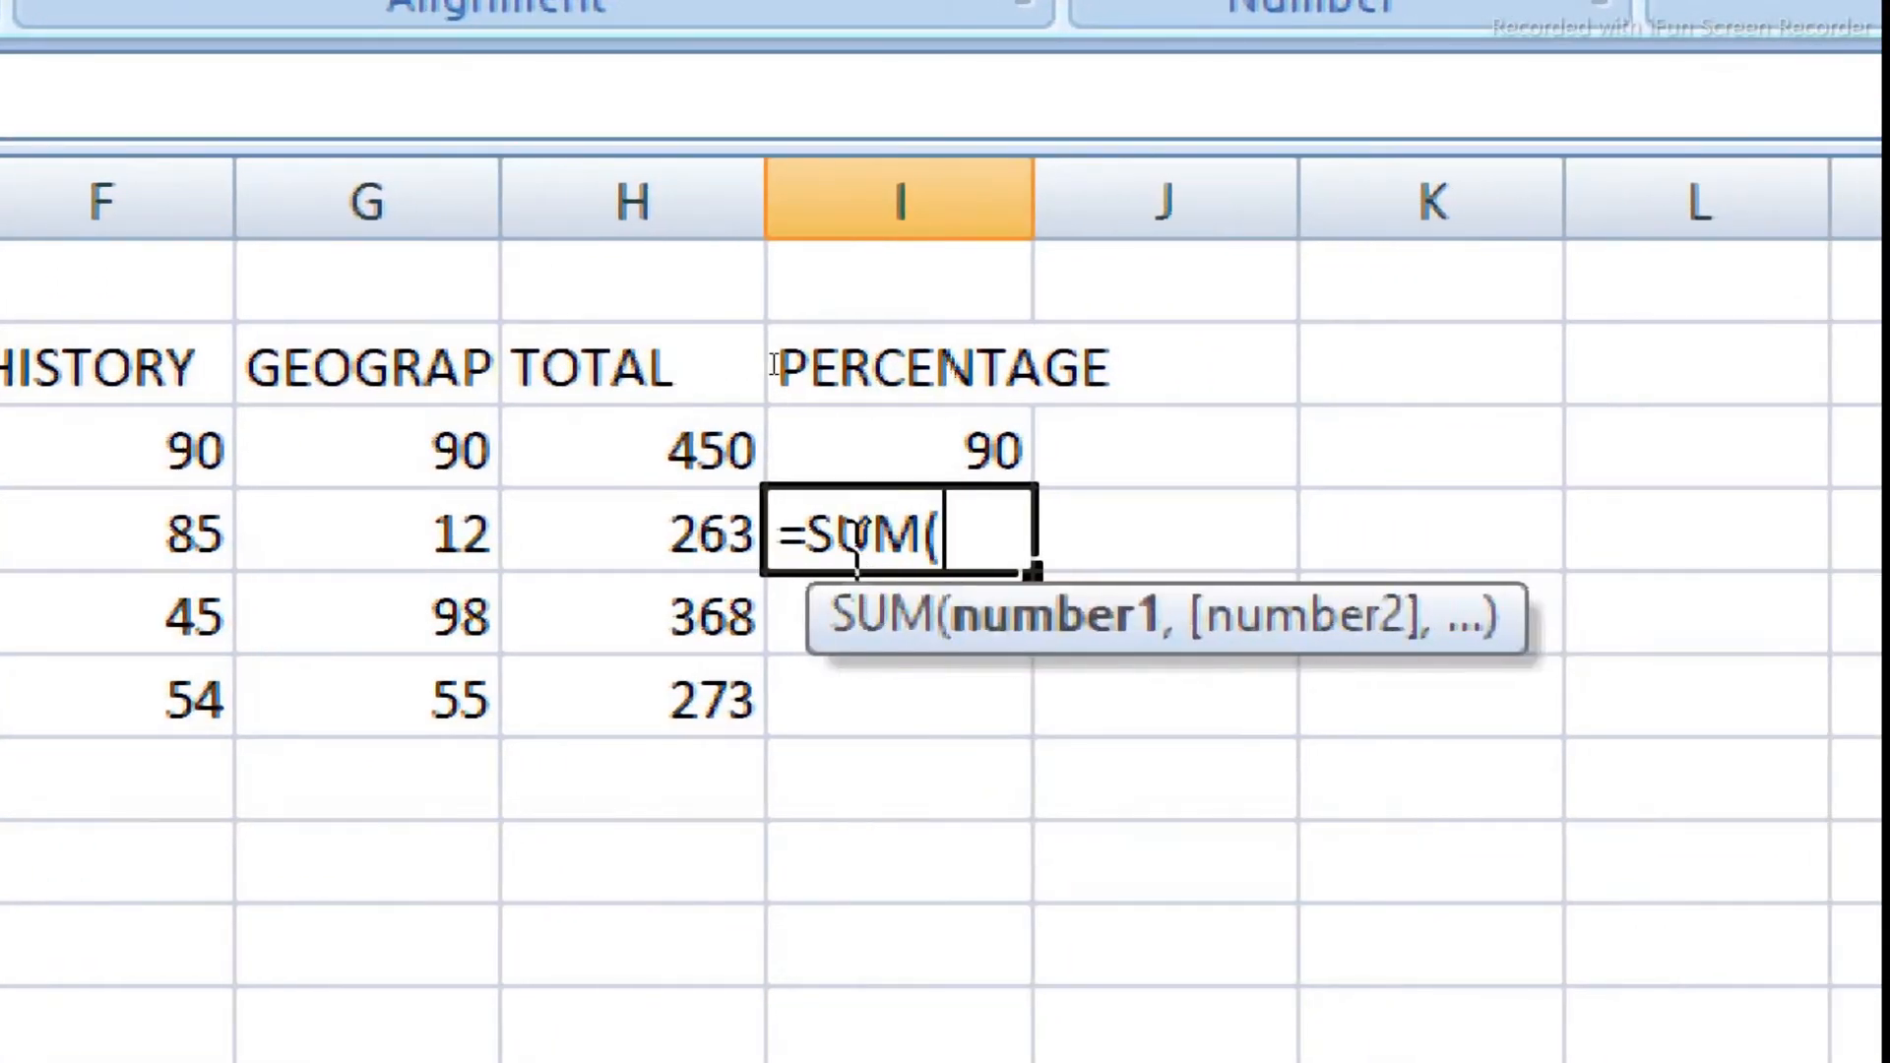
{"action": "key", "text": "Left"}
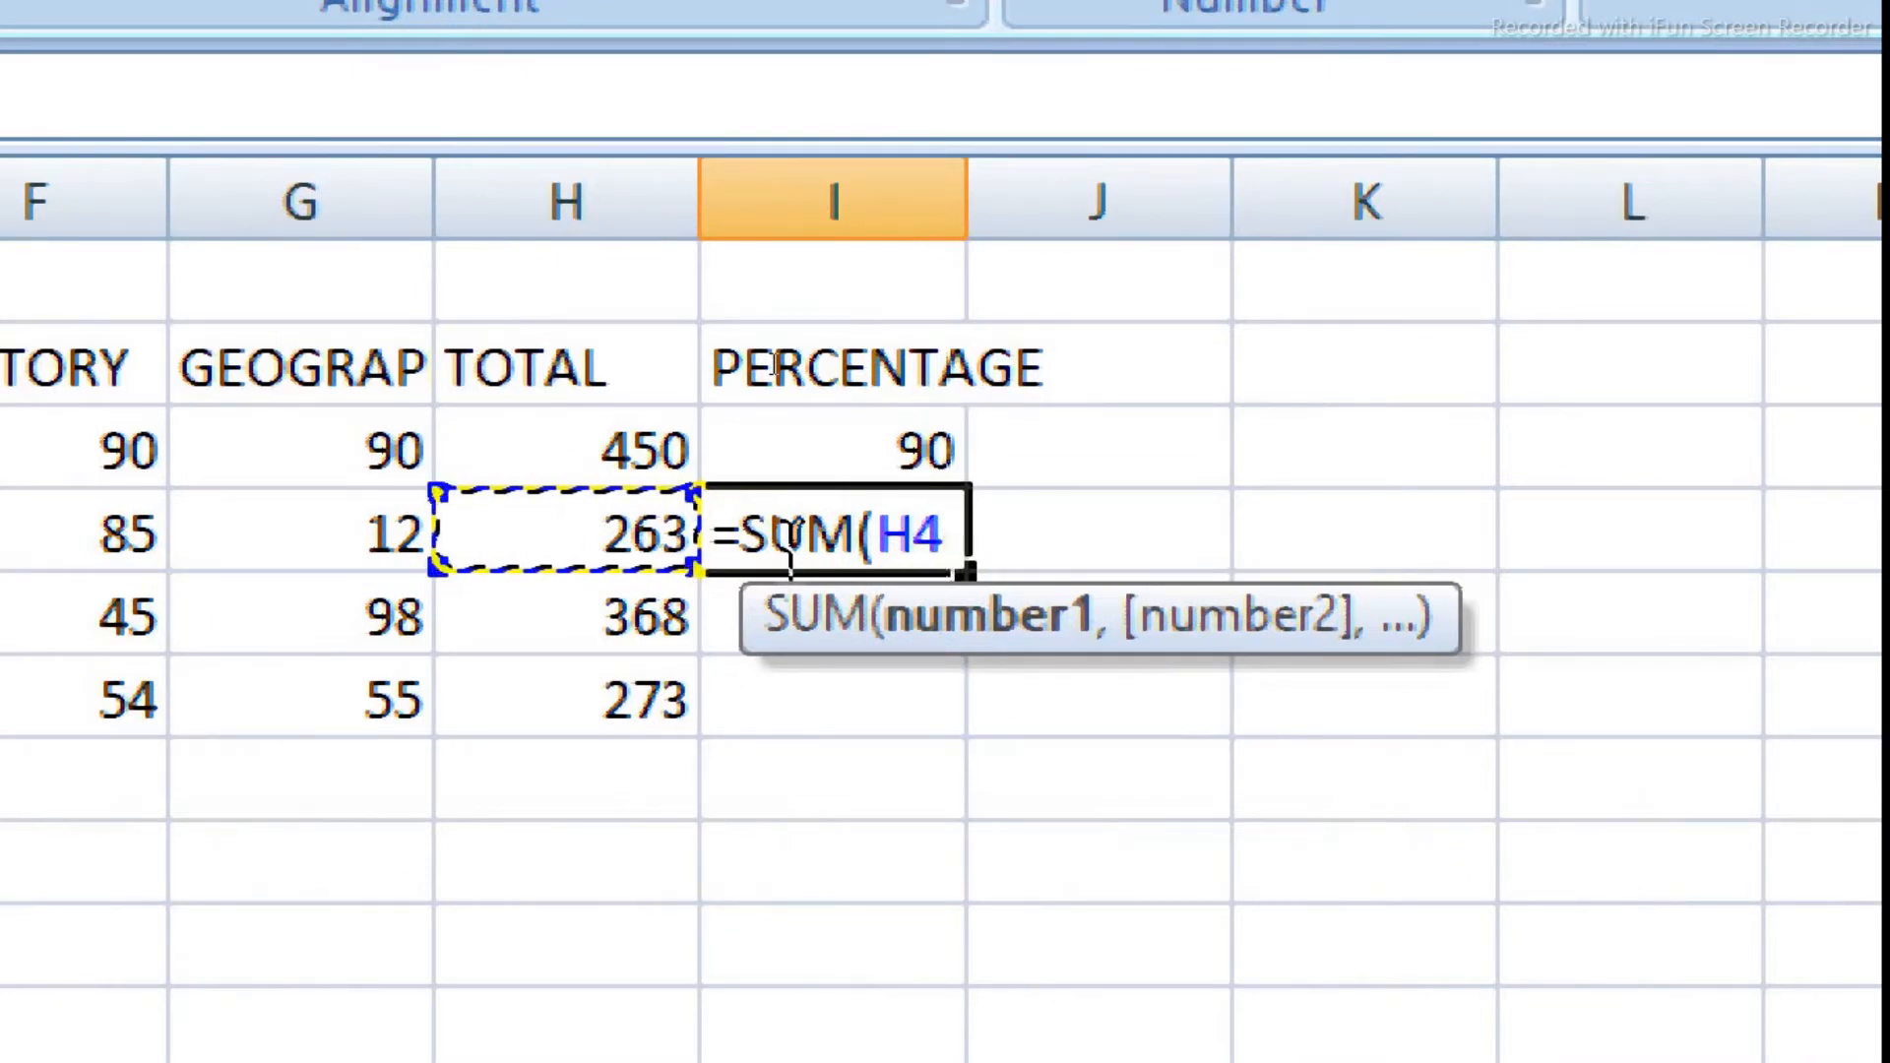
{"action": "type", "text": "/5)"}
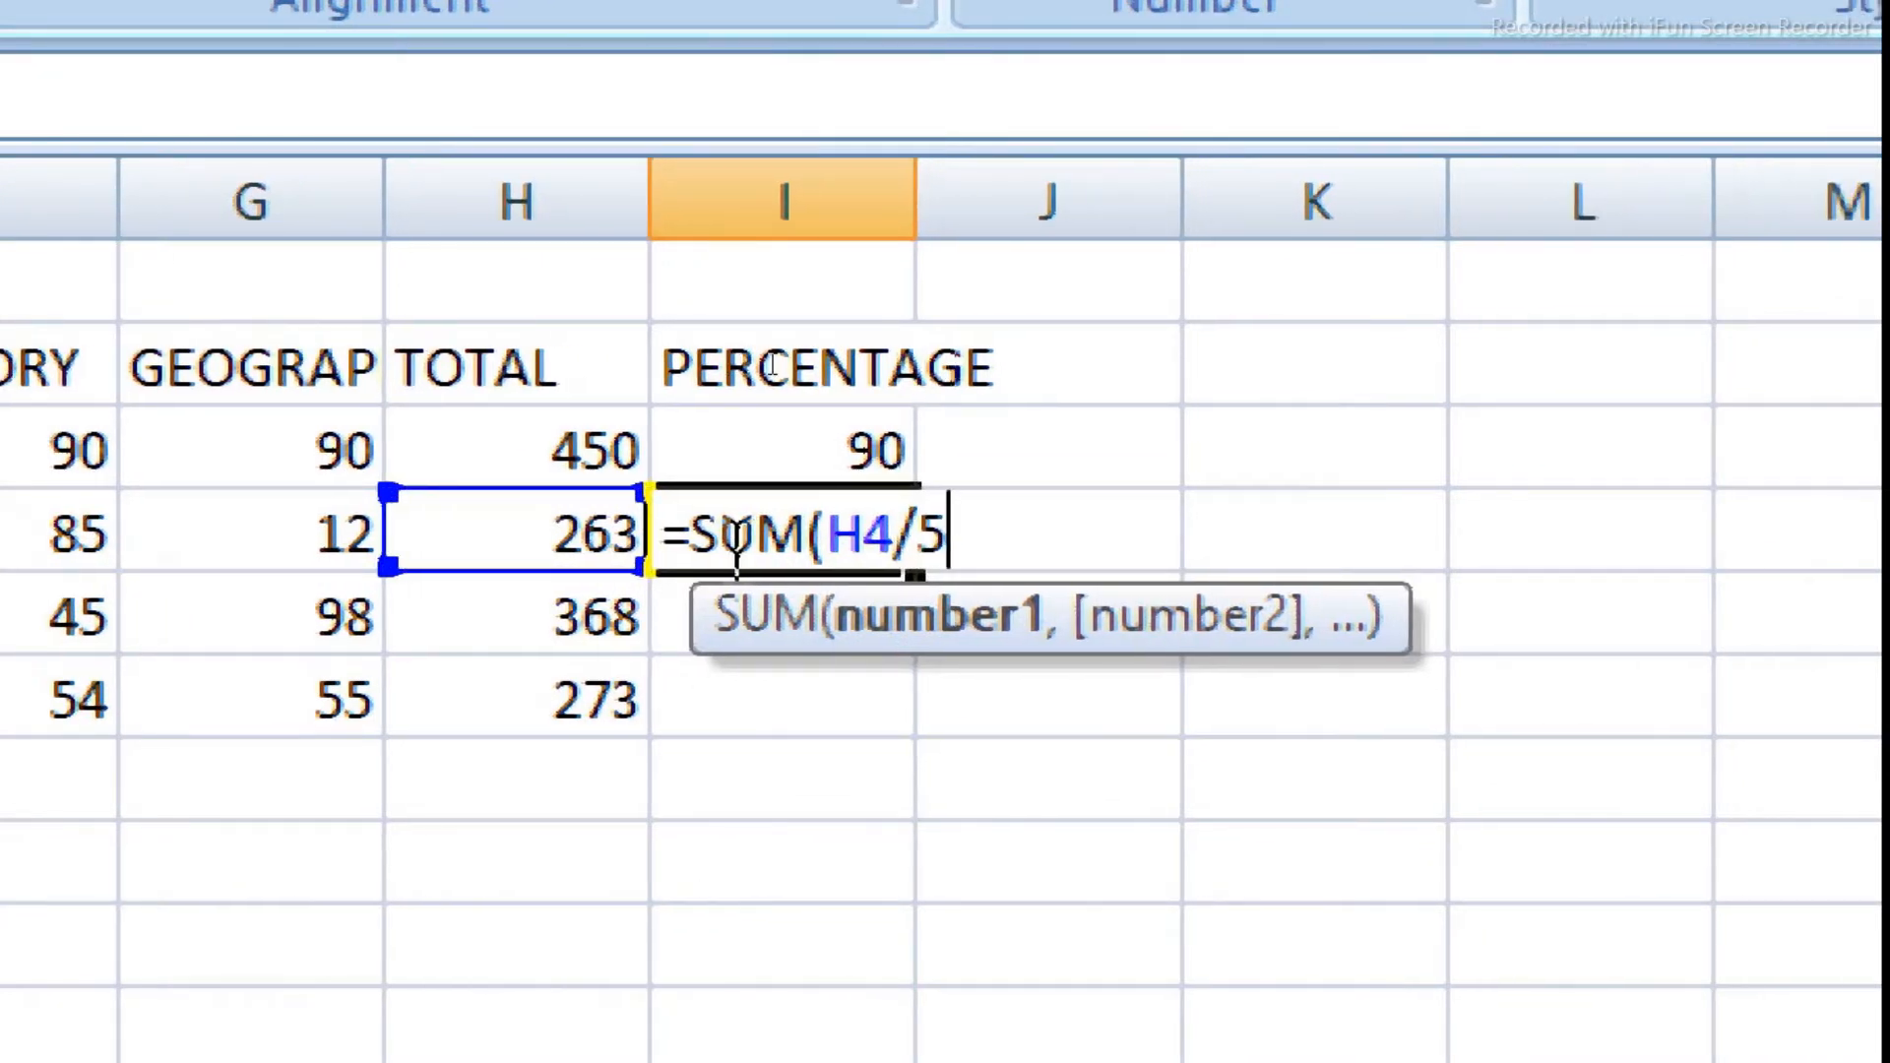
{"action": "key", "text": "Return"}
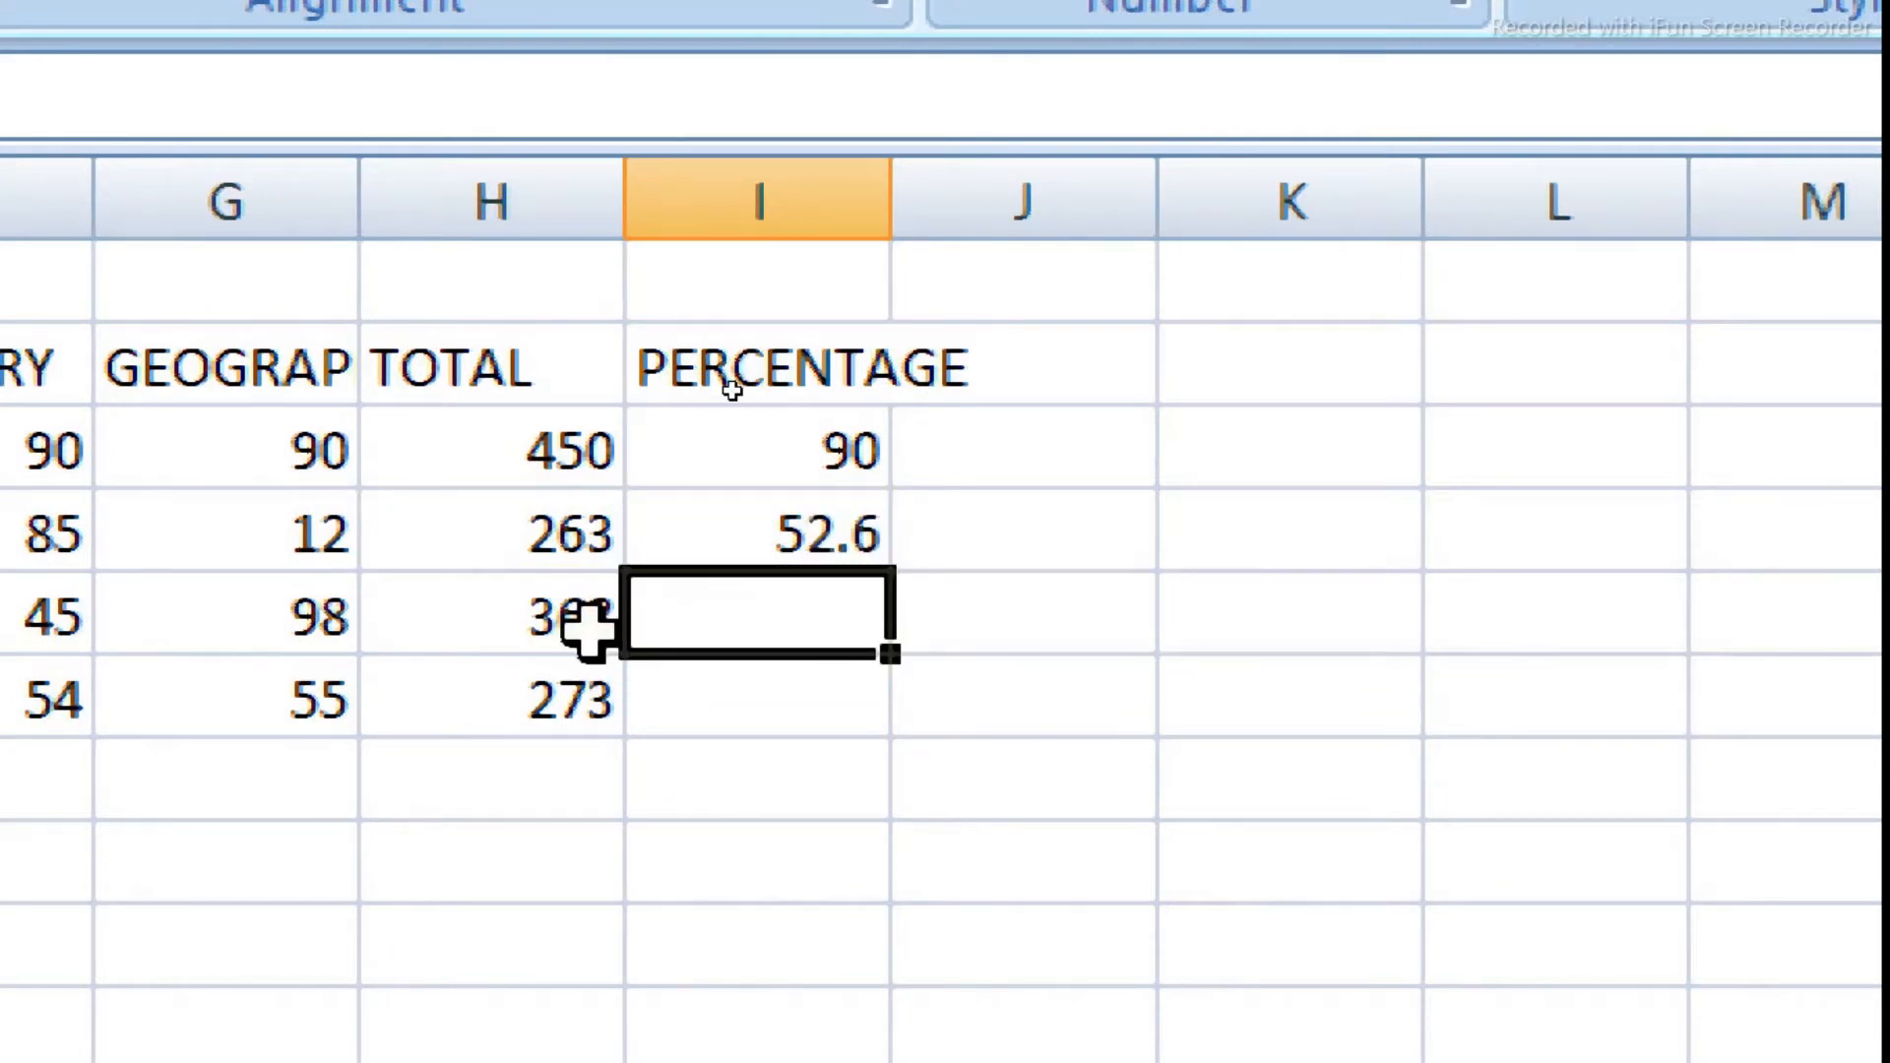
Step: Set the second student's HISTORY mark in F4 to 41
{"action": "left_click", "coordinate": [33, 530]}
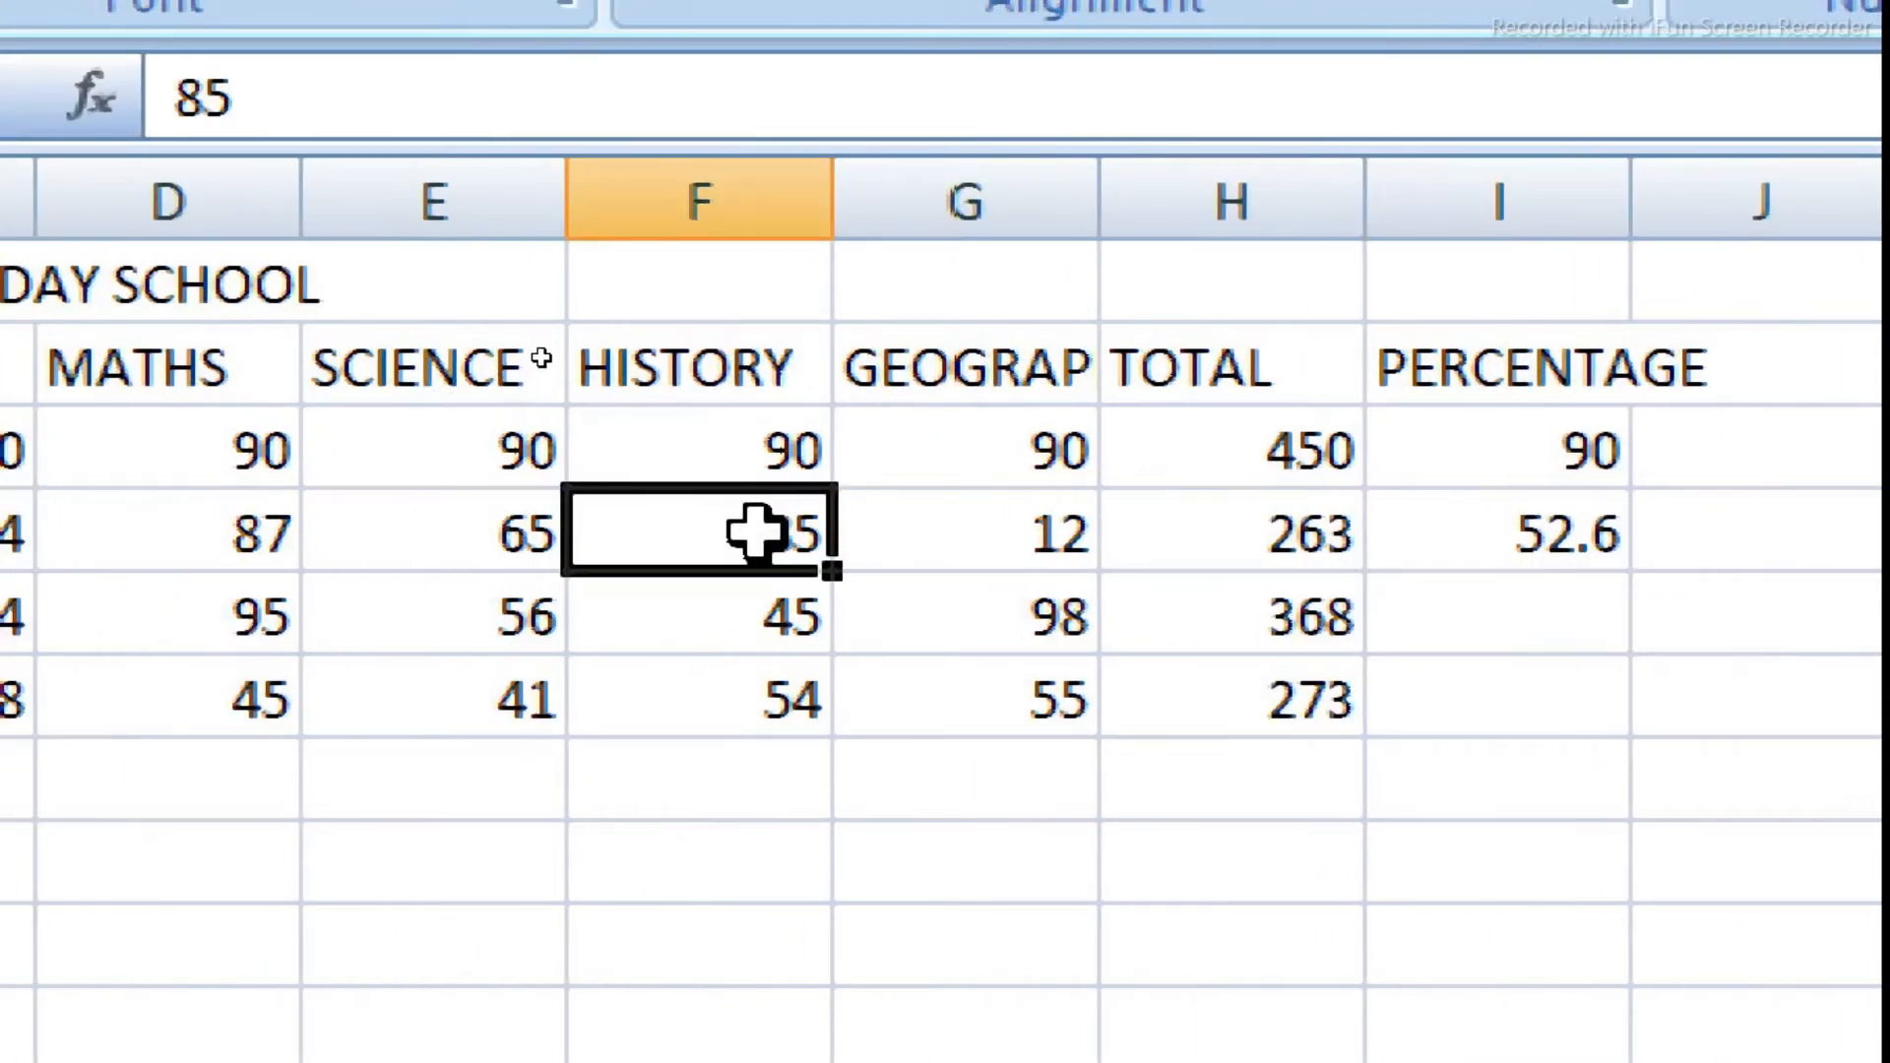
{"action": "type", "text": "41"}
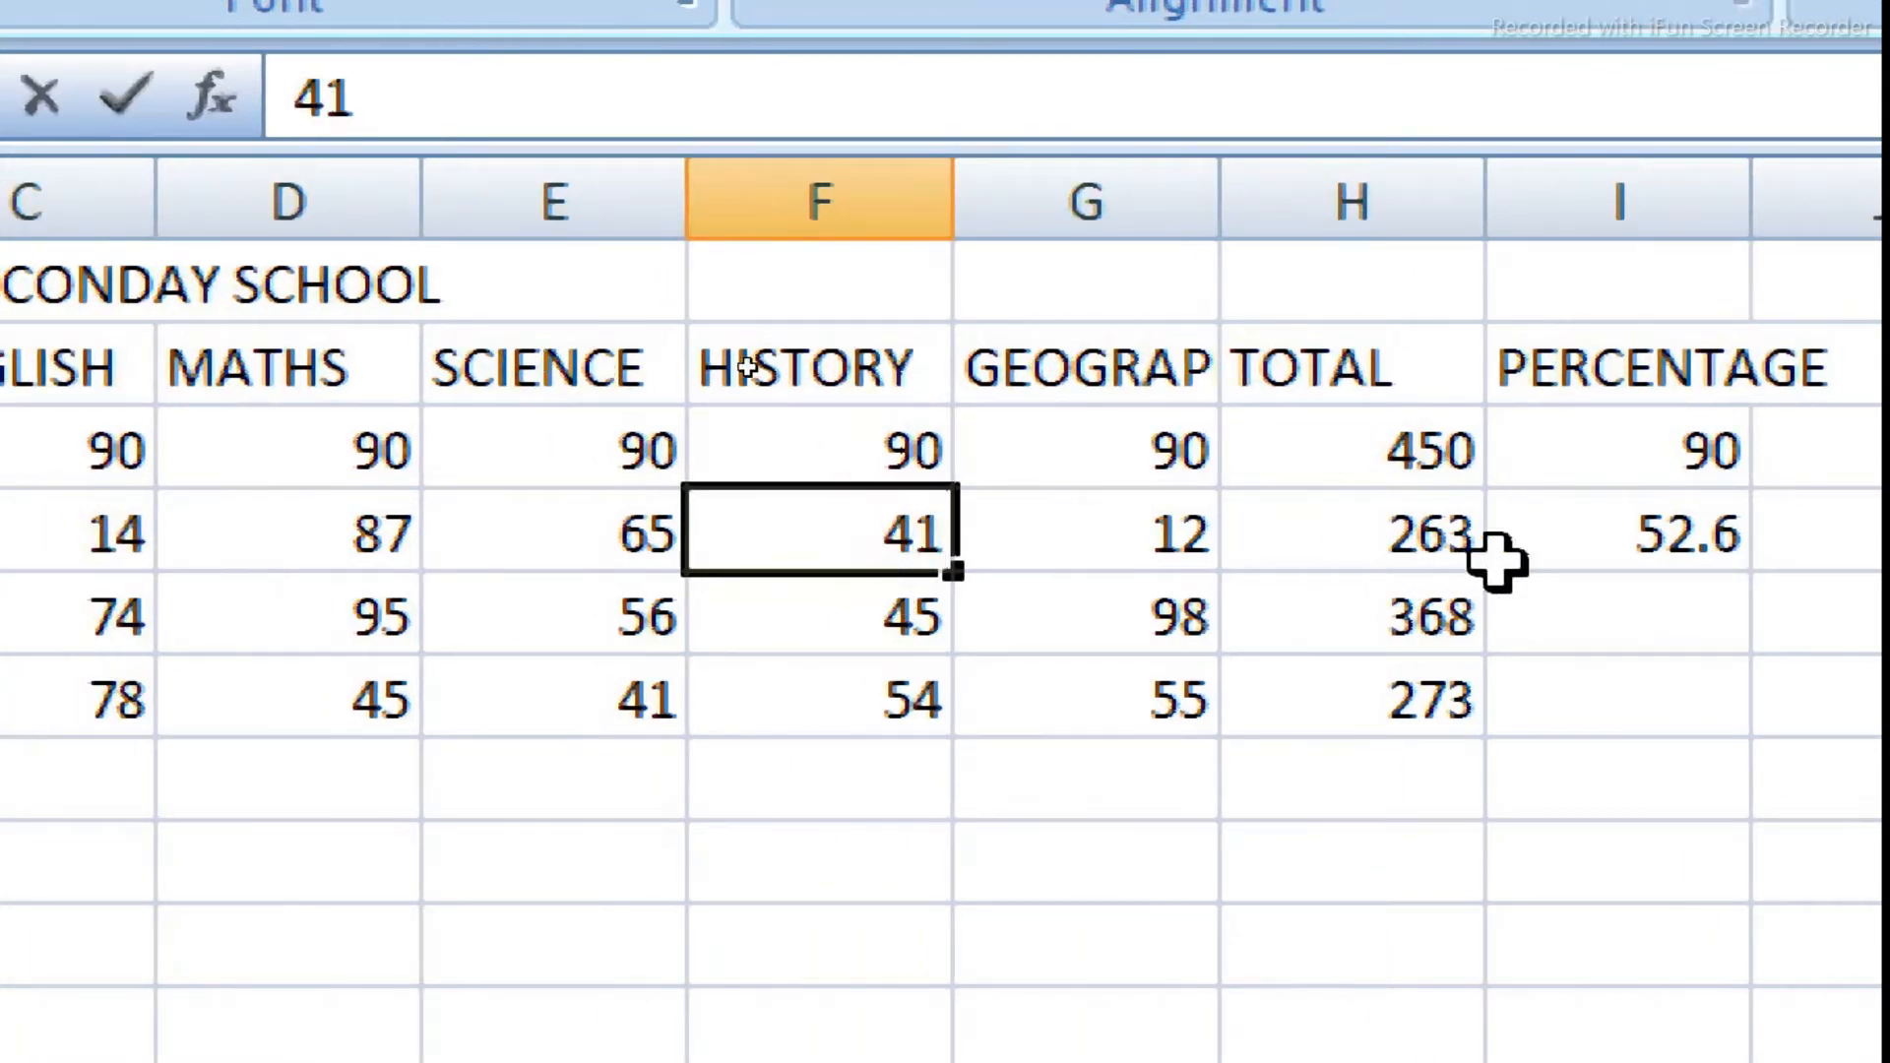
{"action": "key", "text": "Return"}
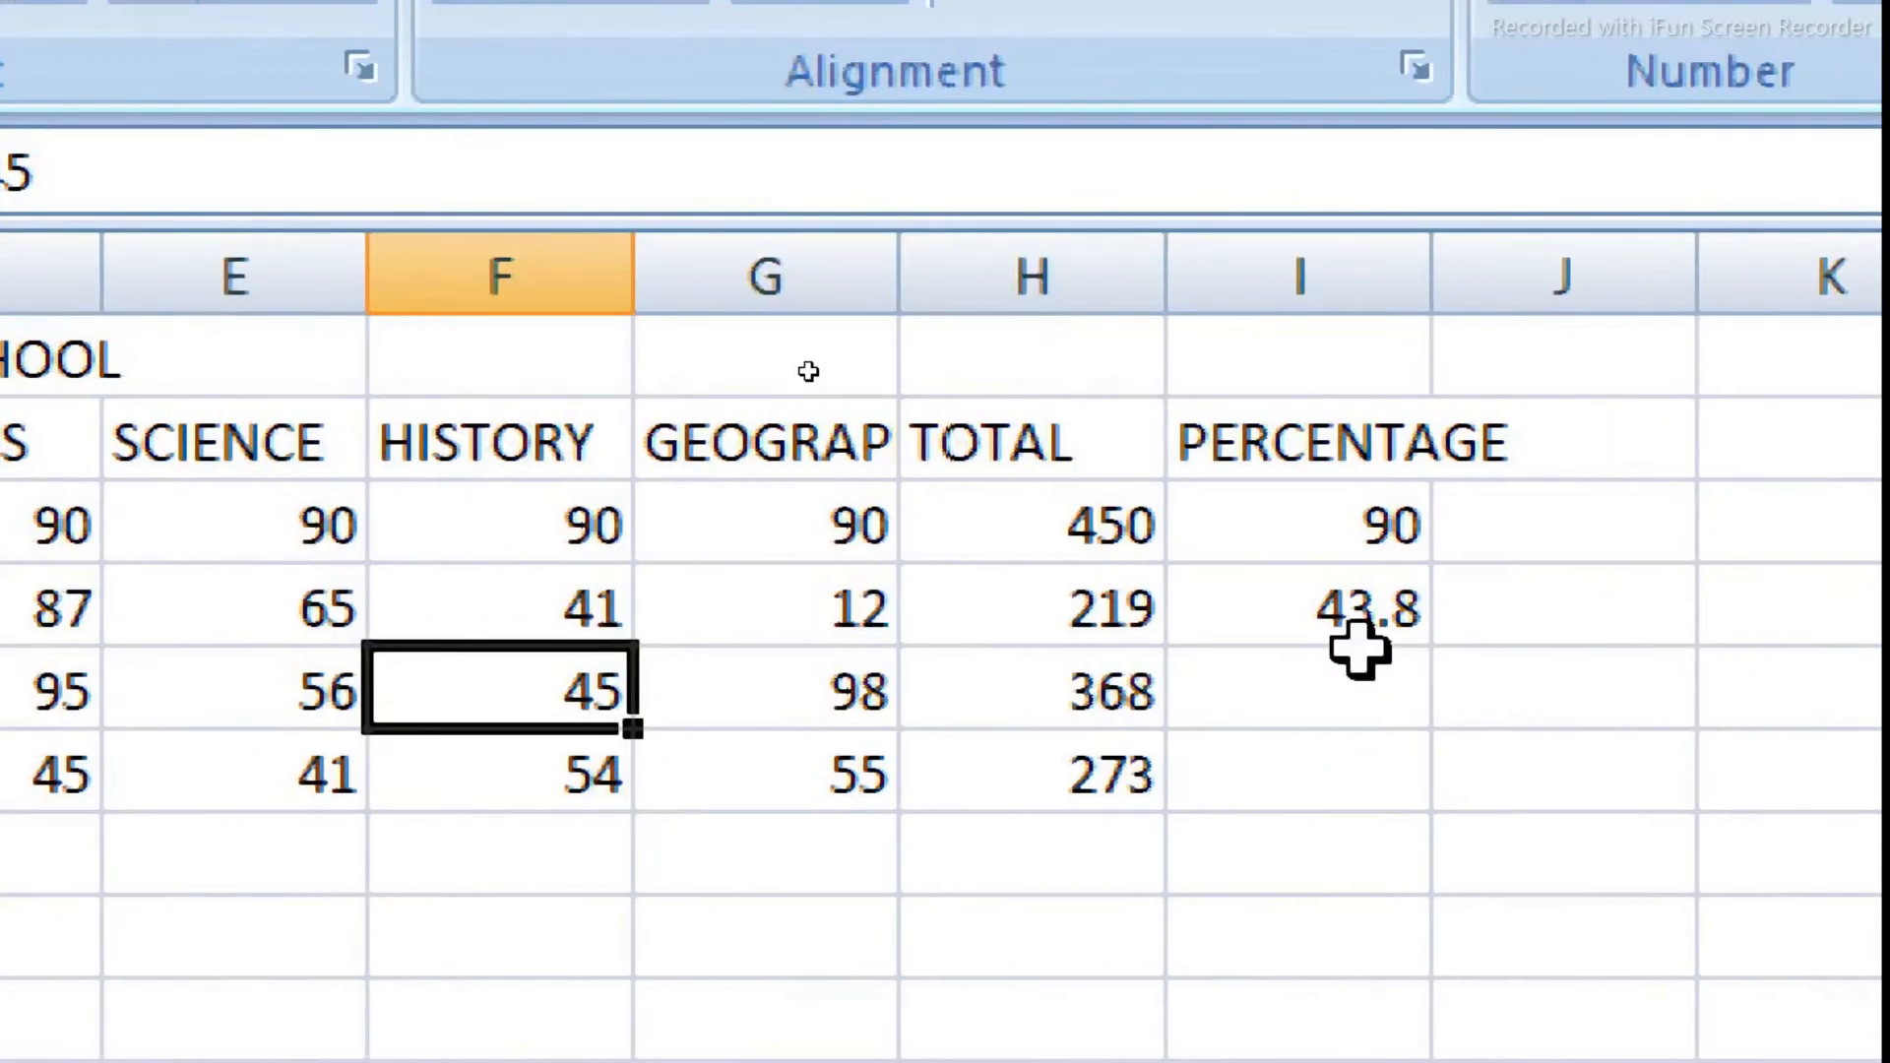
Step: Calculate the third and fourth students' PERCENTAGE with =SUM(H5/5) in I5 and =SUM(H6/5) in I6
{"action": "left_click", "coordinate": [1384, 675]}
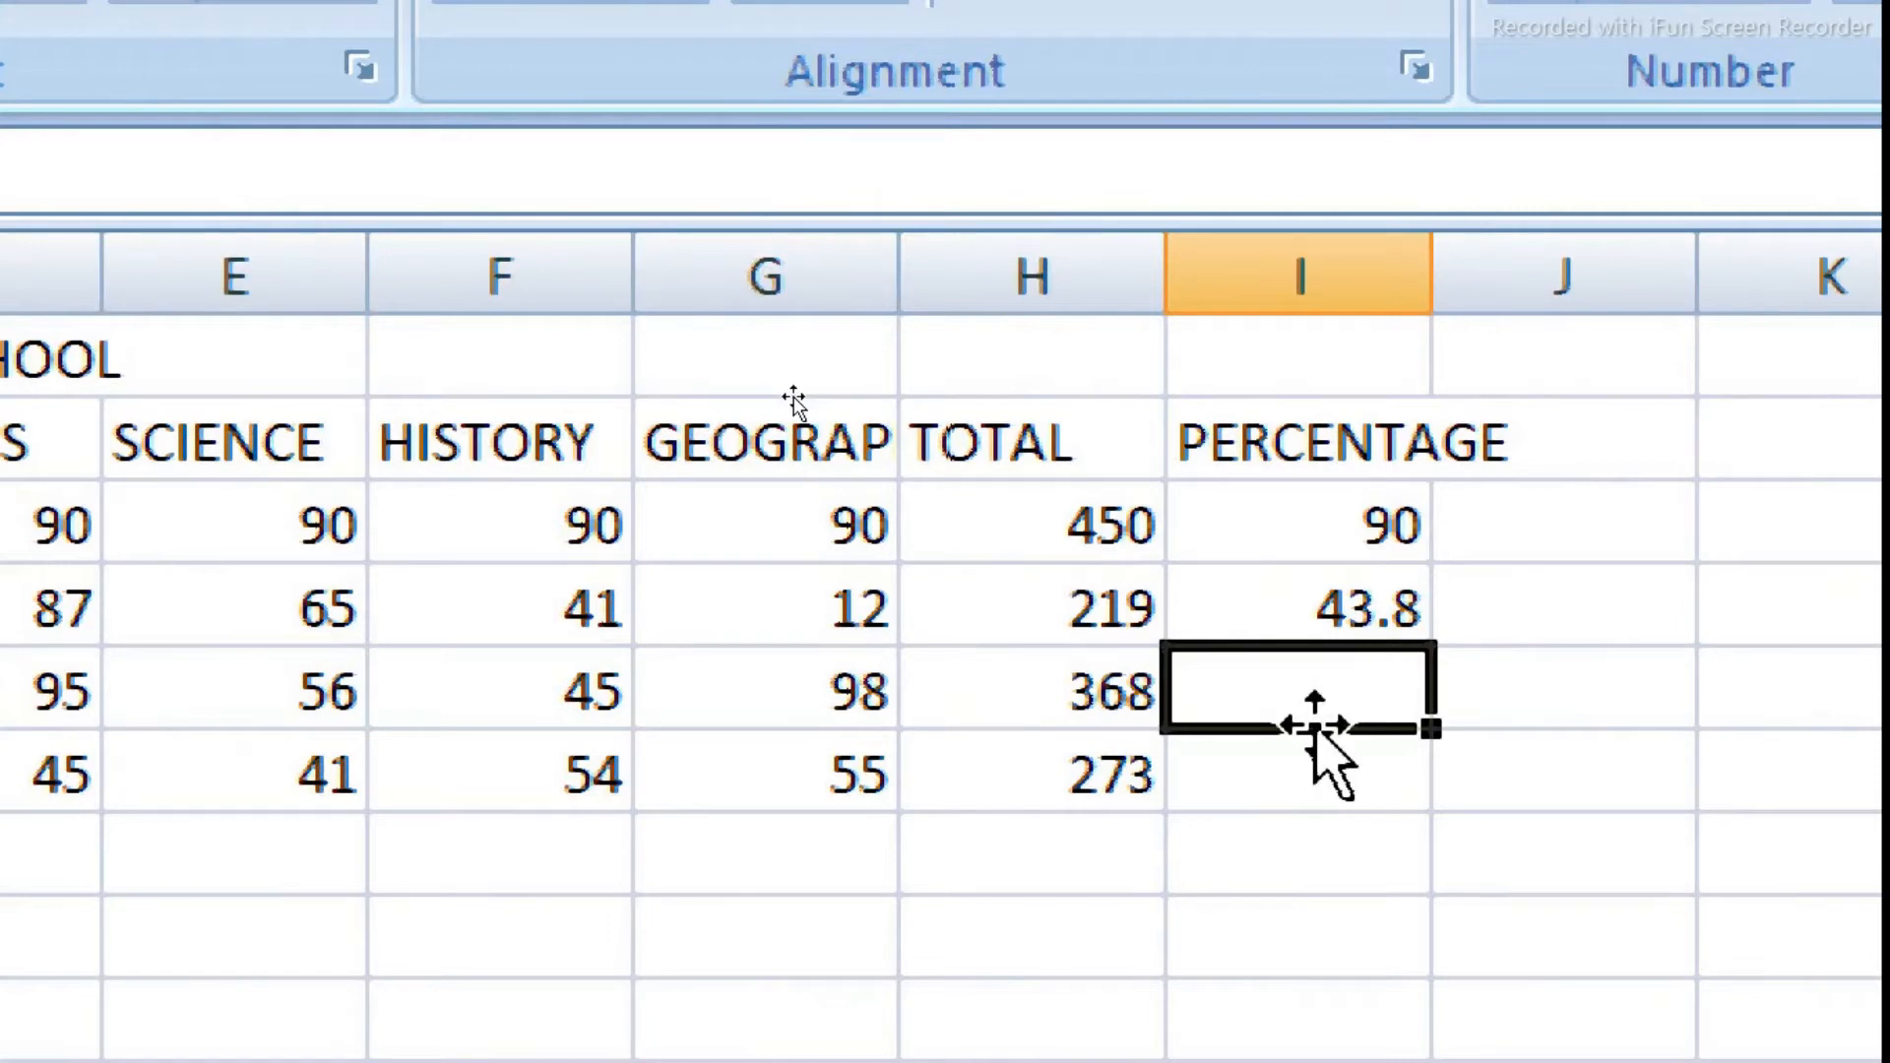
{"action": "type", "text": "=SUM("}
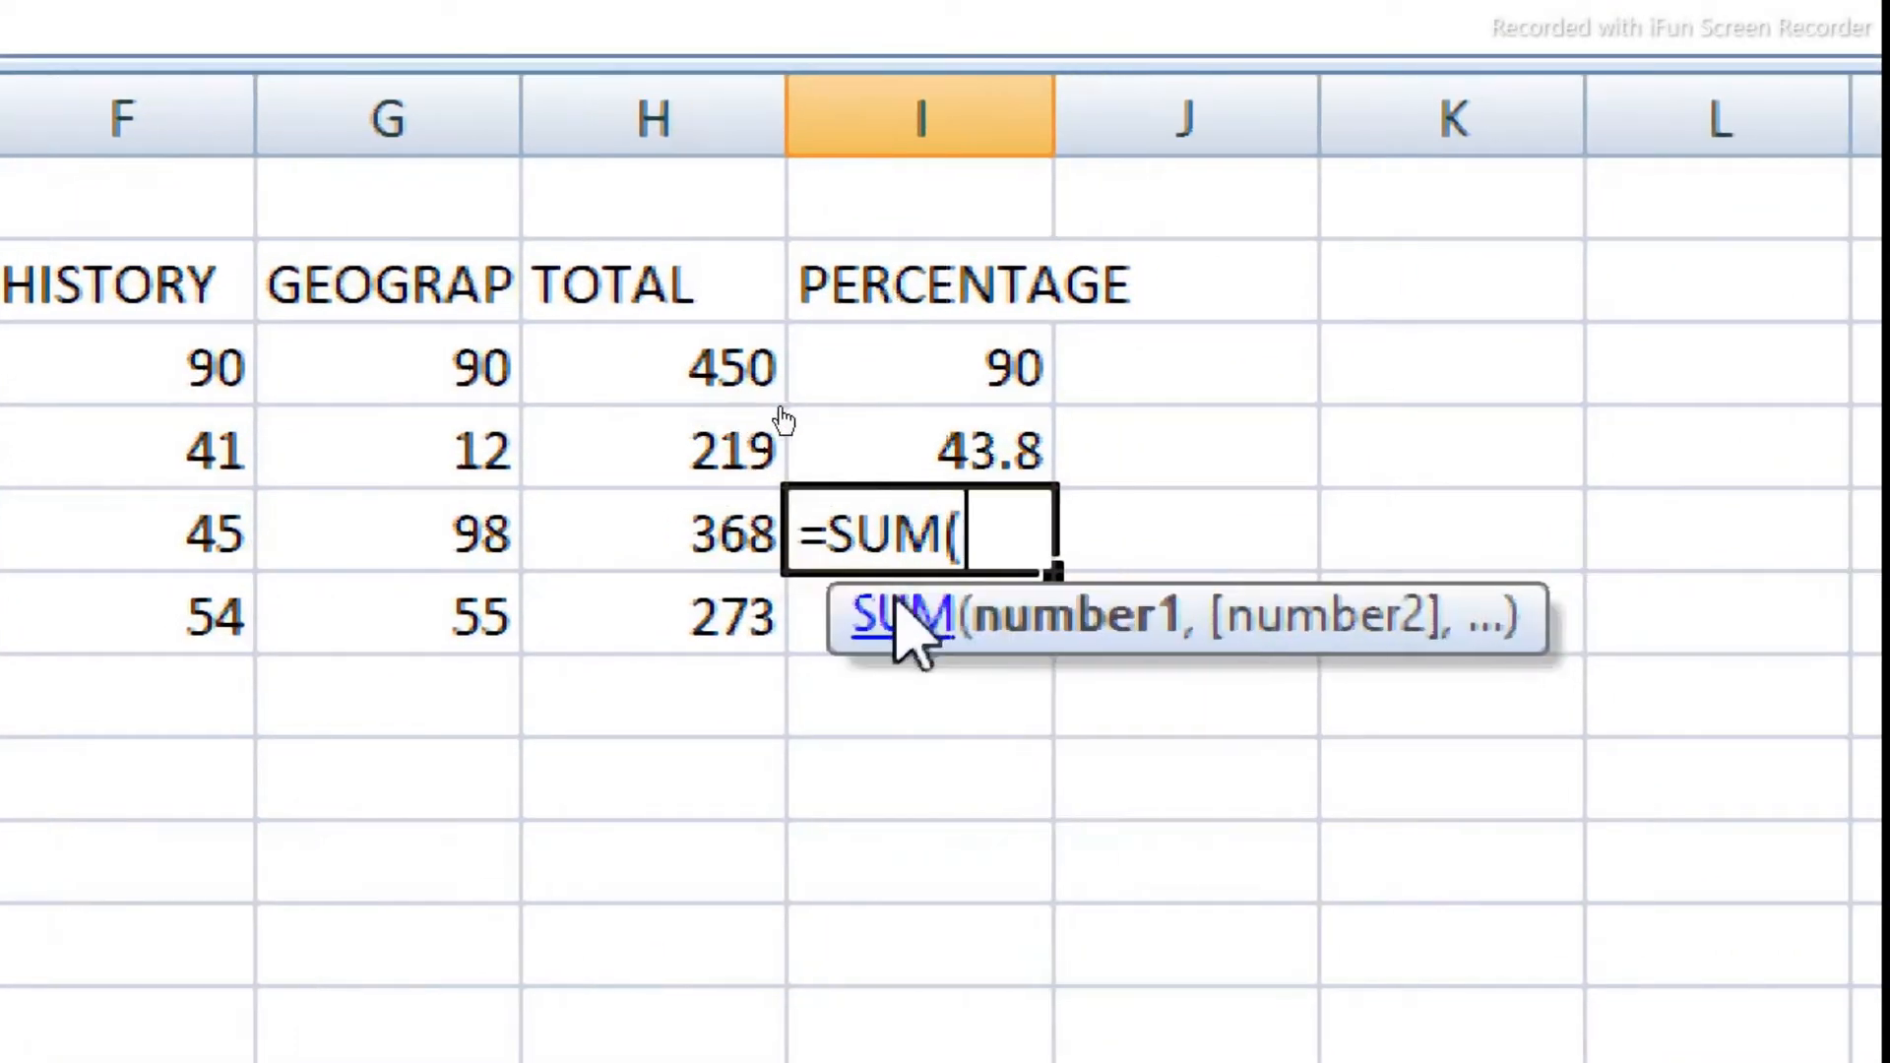
{"action": "key", "text": "Left"}
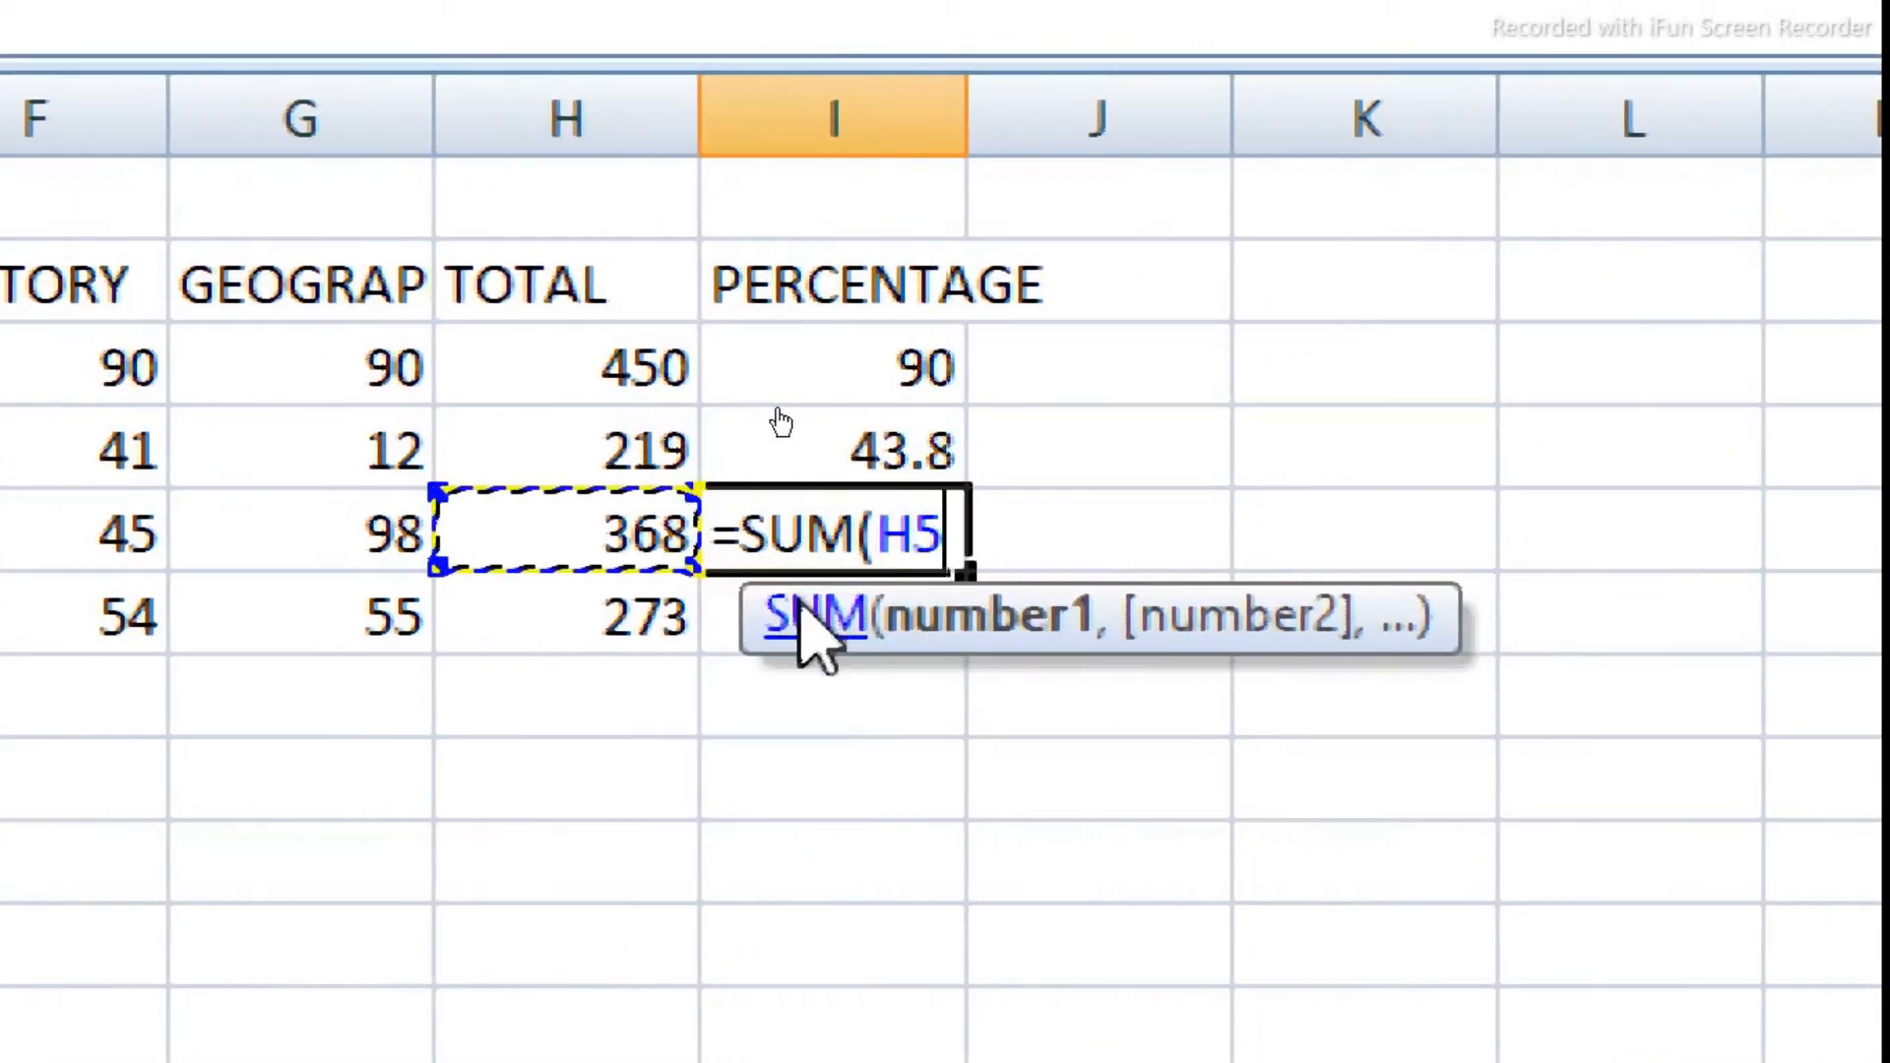
{"action": "type", "text": "/5)"}
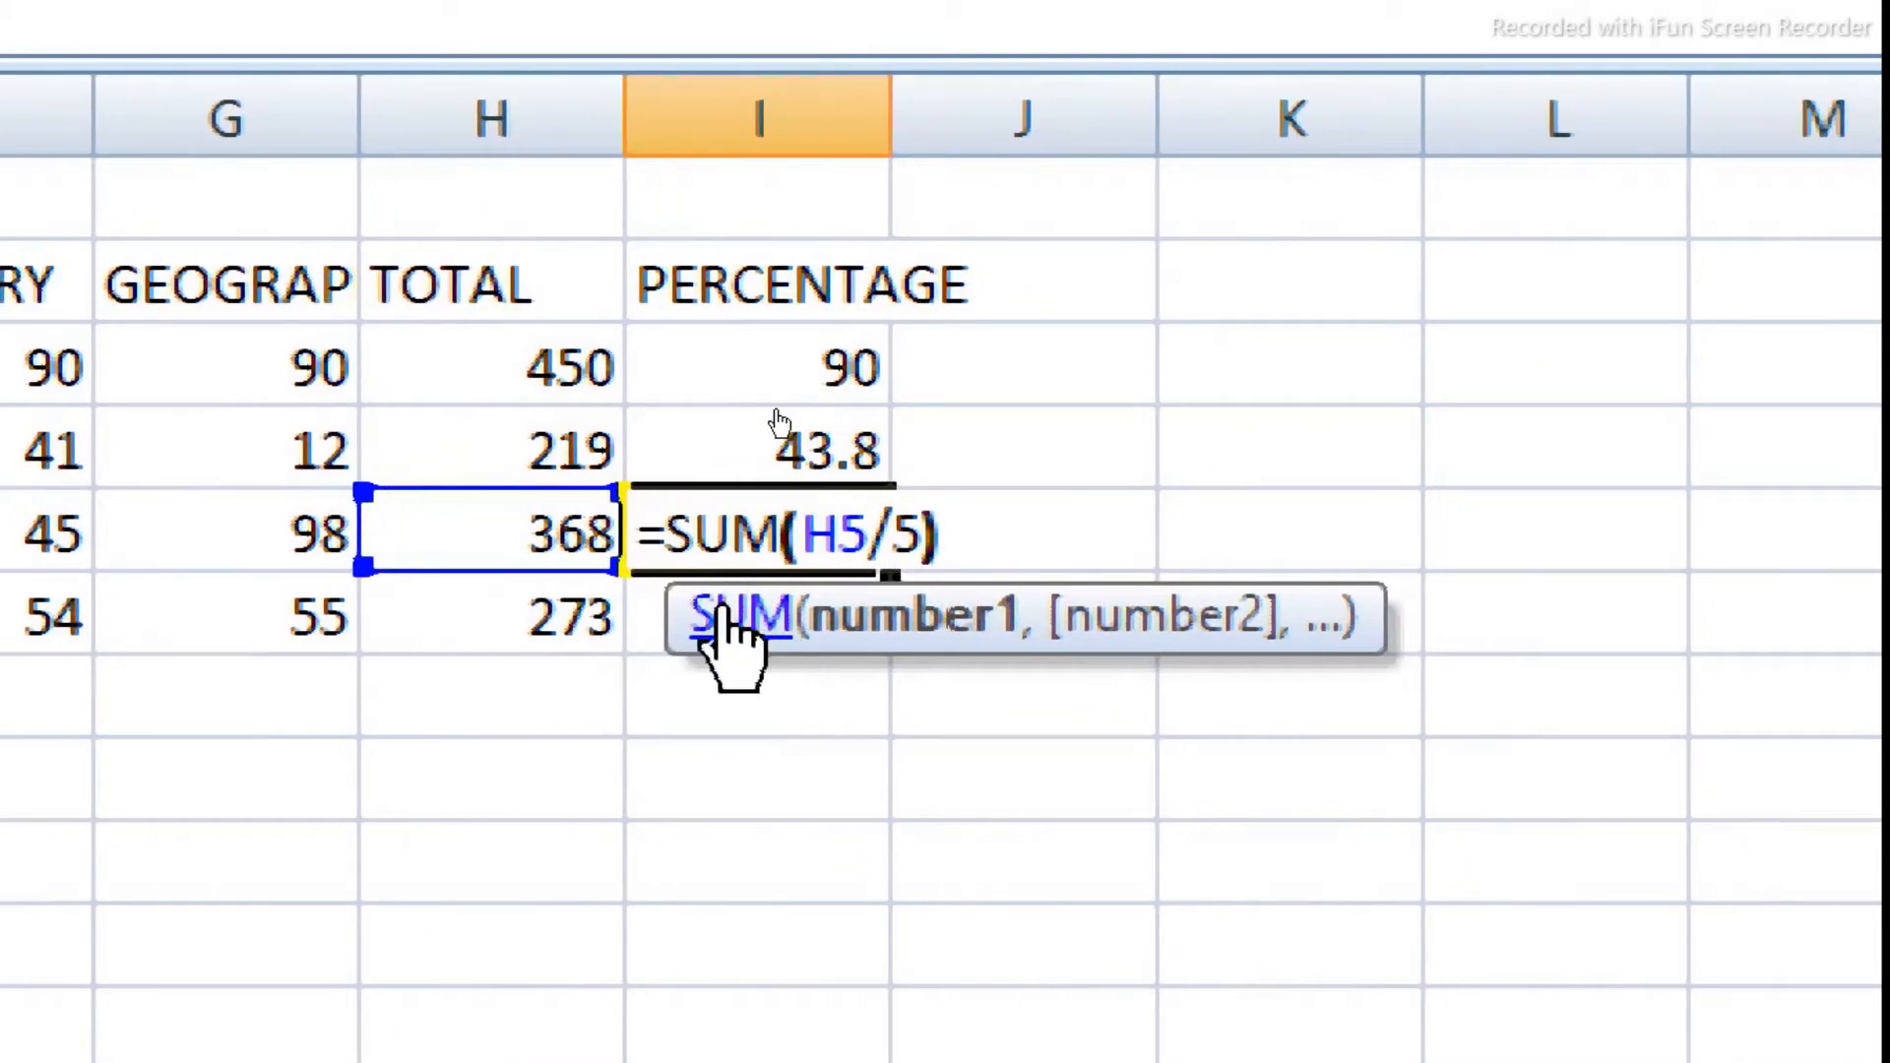
{"action": "key", "text": "Return"}
{"action": "type", "text": "=SUM("}
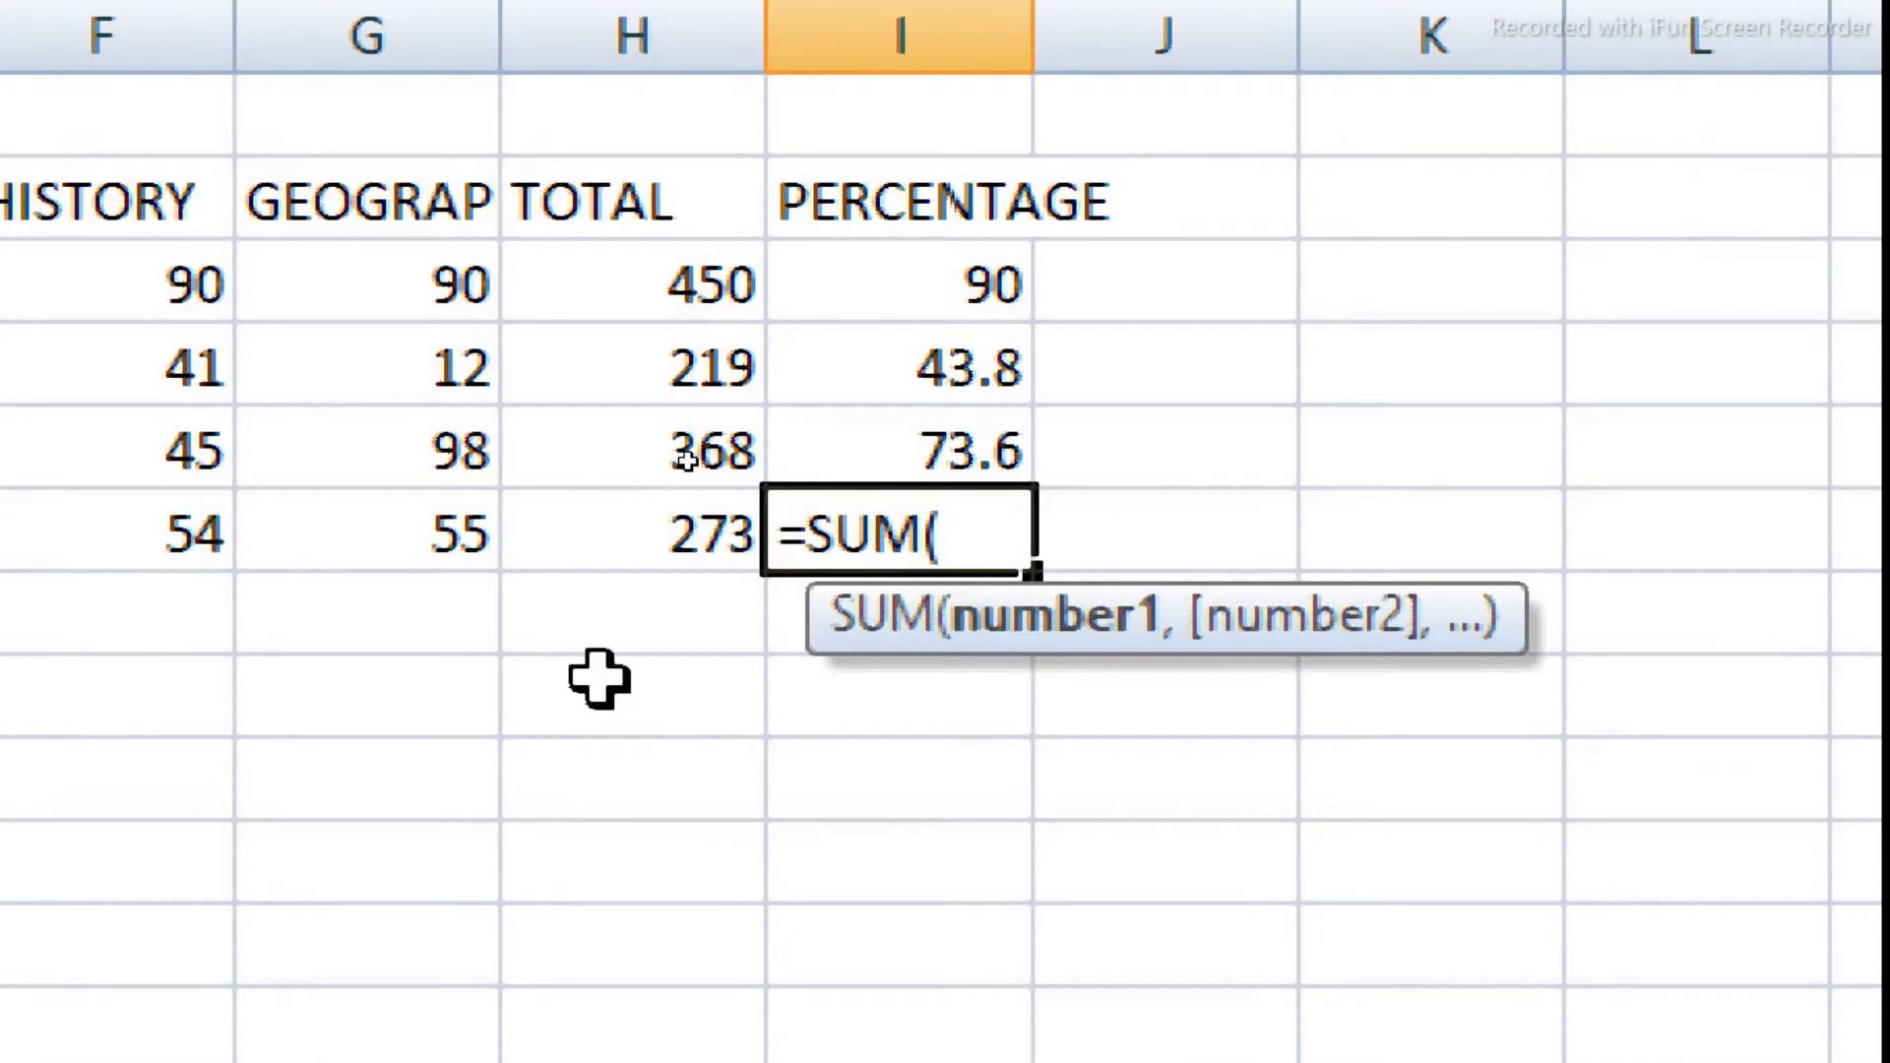
{"action": "key", "text": "Left"}
{"action": "type", "text": "/5)"}
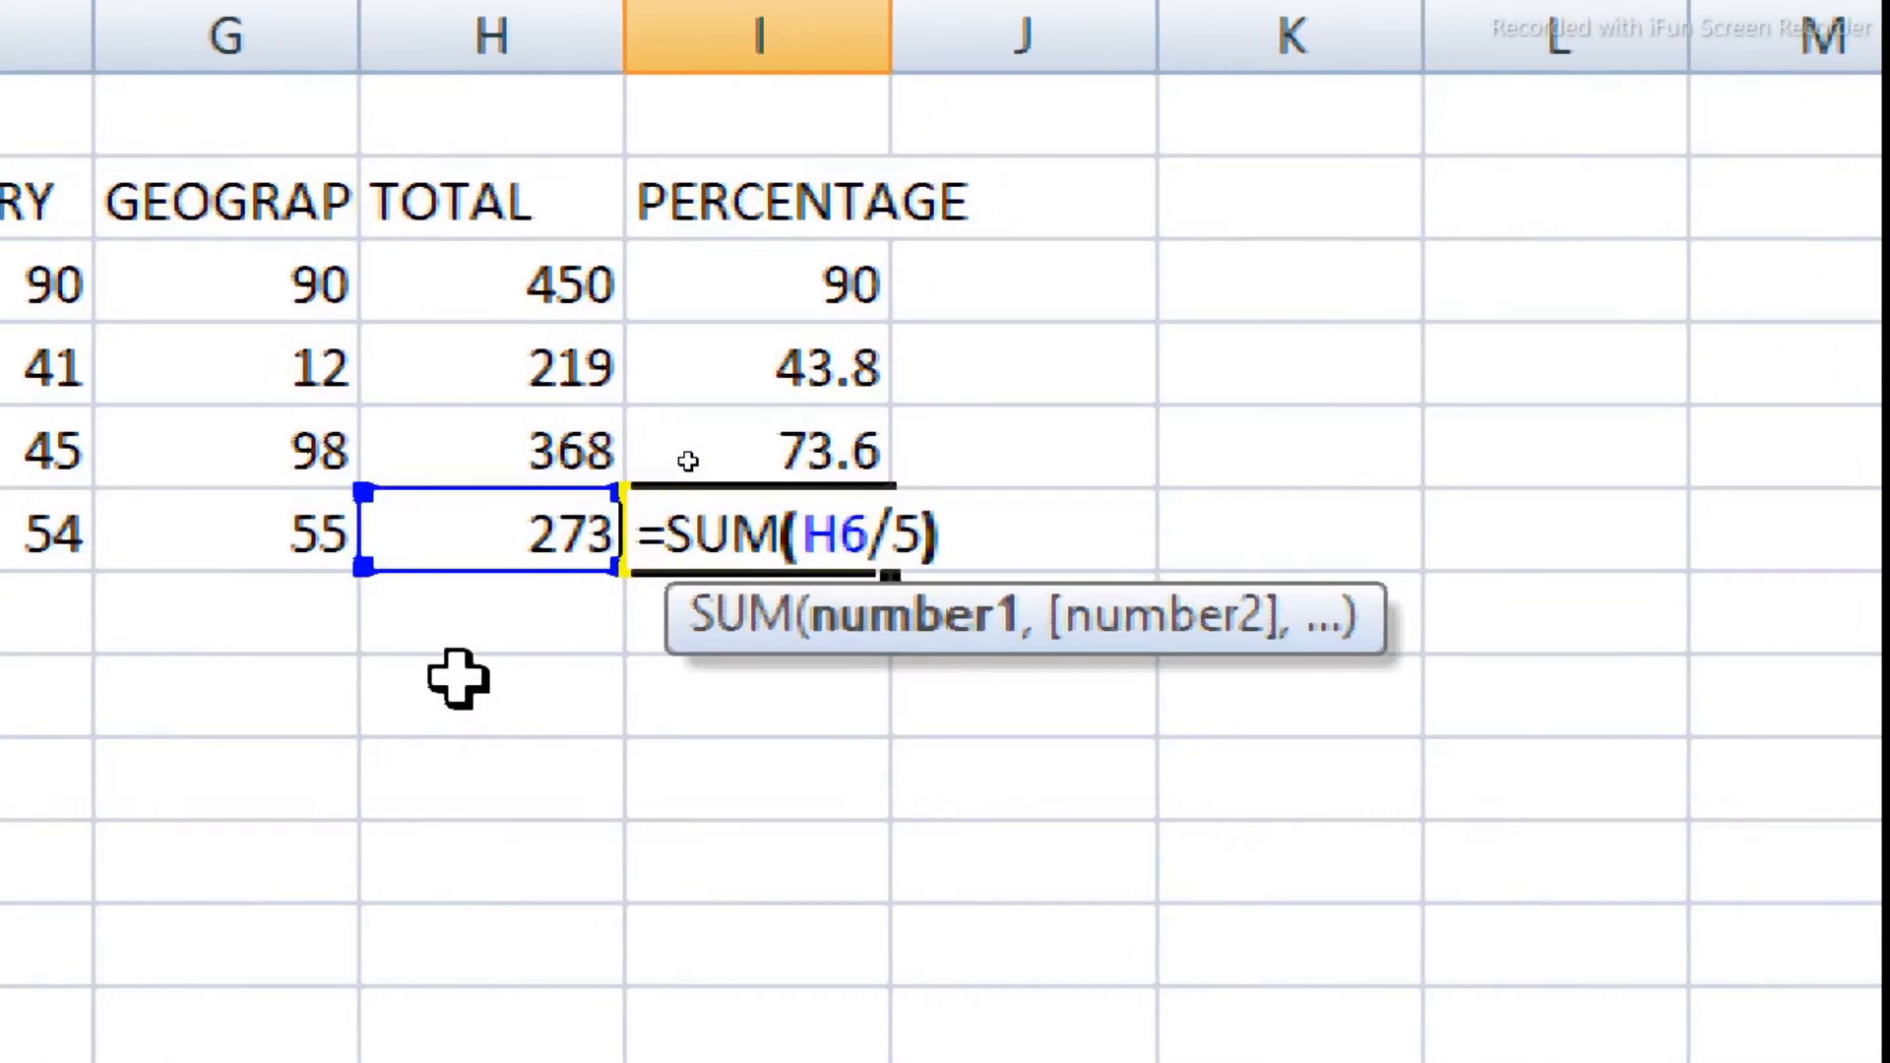
{"action": "key", "text": "Return"}
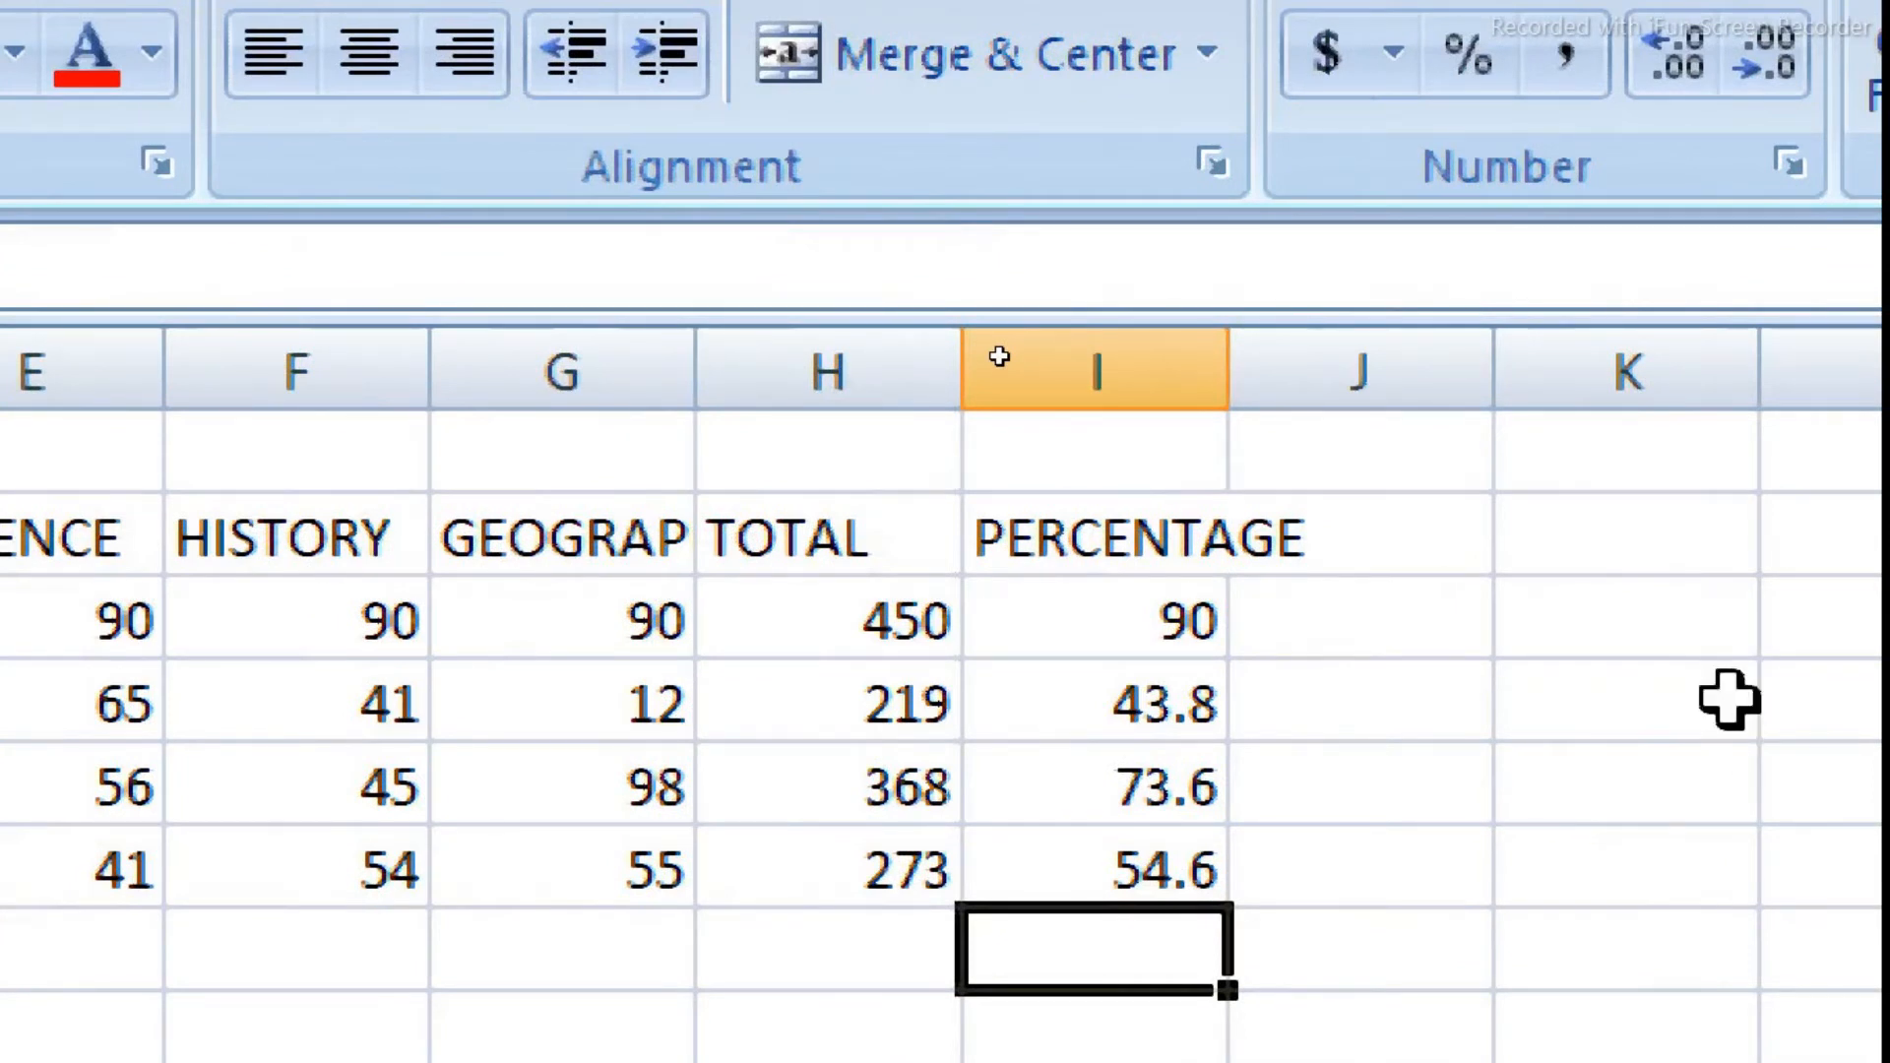
Step: Add a STATUS column heading in J2, next to PERCENTAGE
{"action": "left_click", "coordinate": [780, 605]}
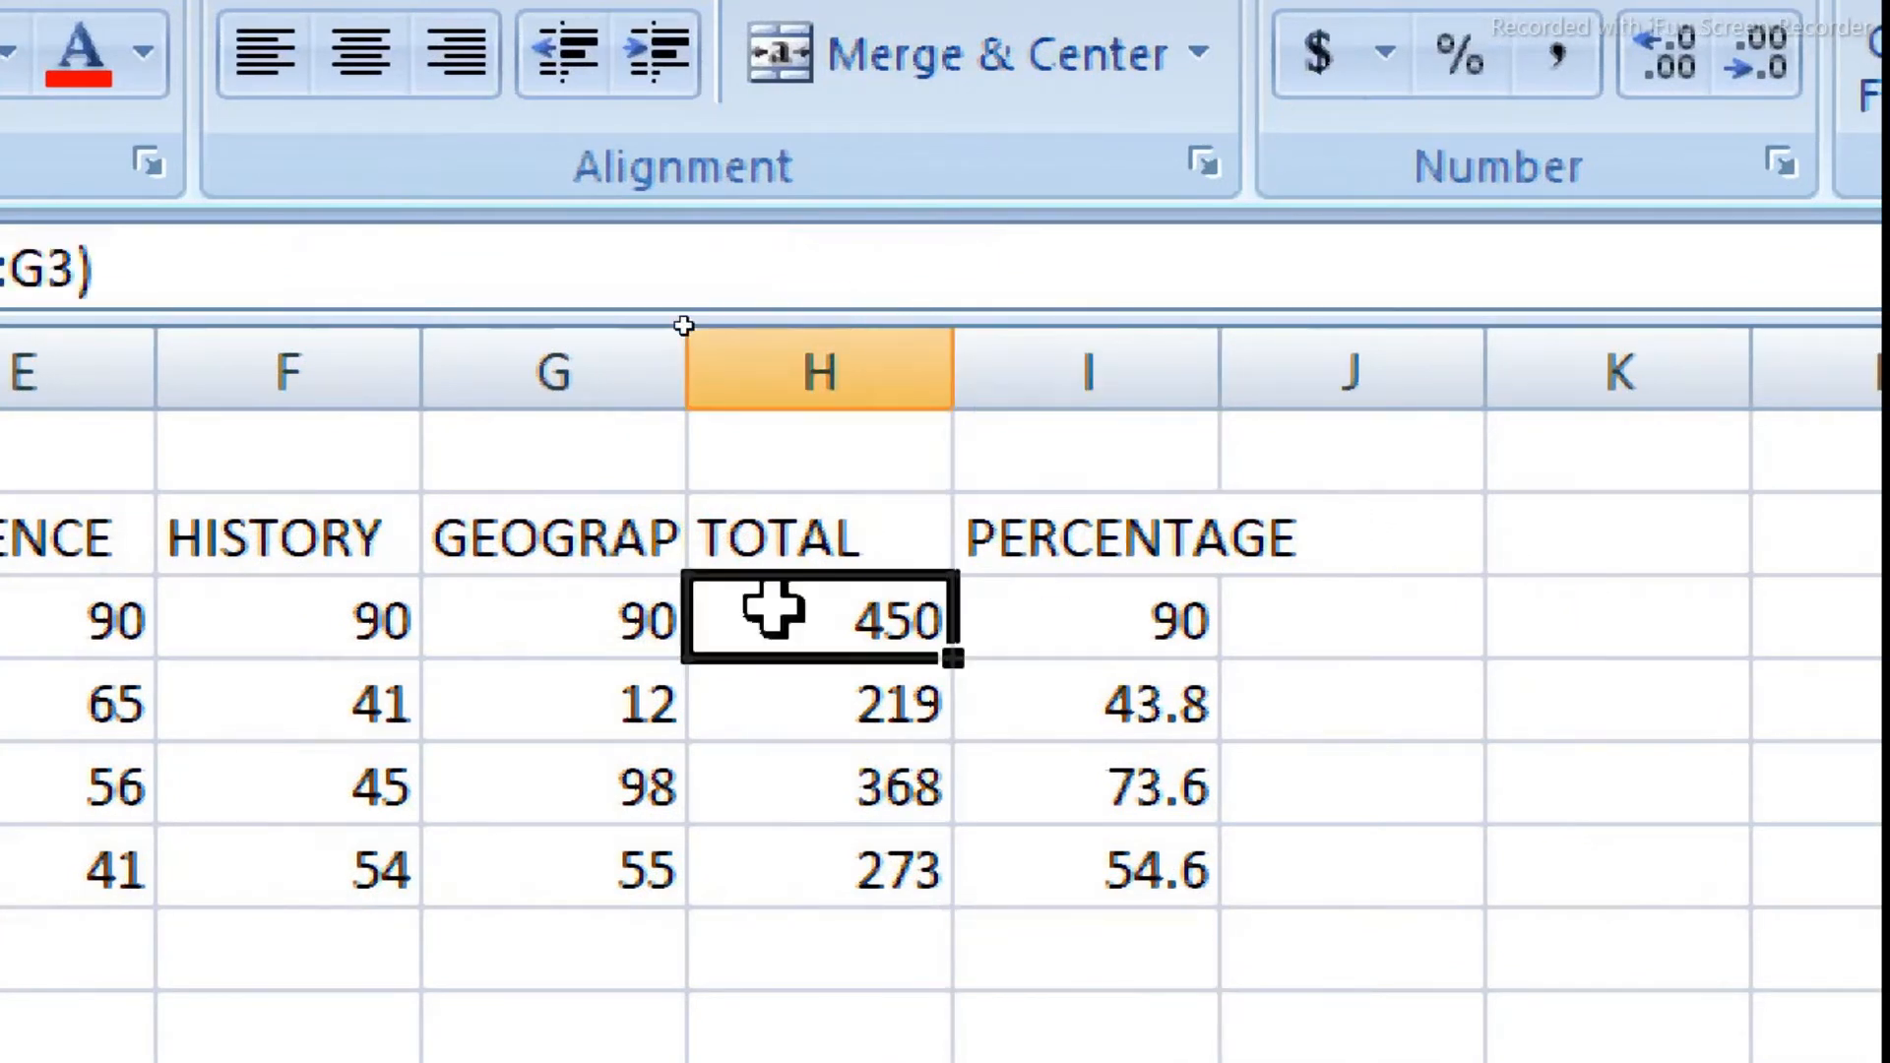
{"action": "left_click", "coordinate": [1173, 613]}
{"action": "left_click", "coordinate": [1359, 536]}
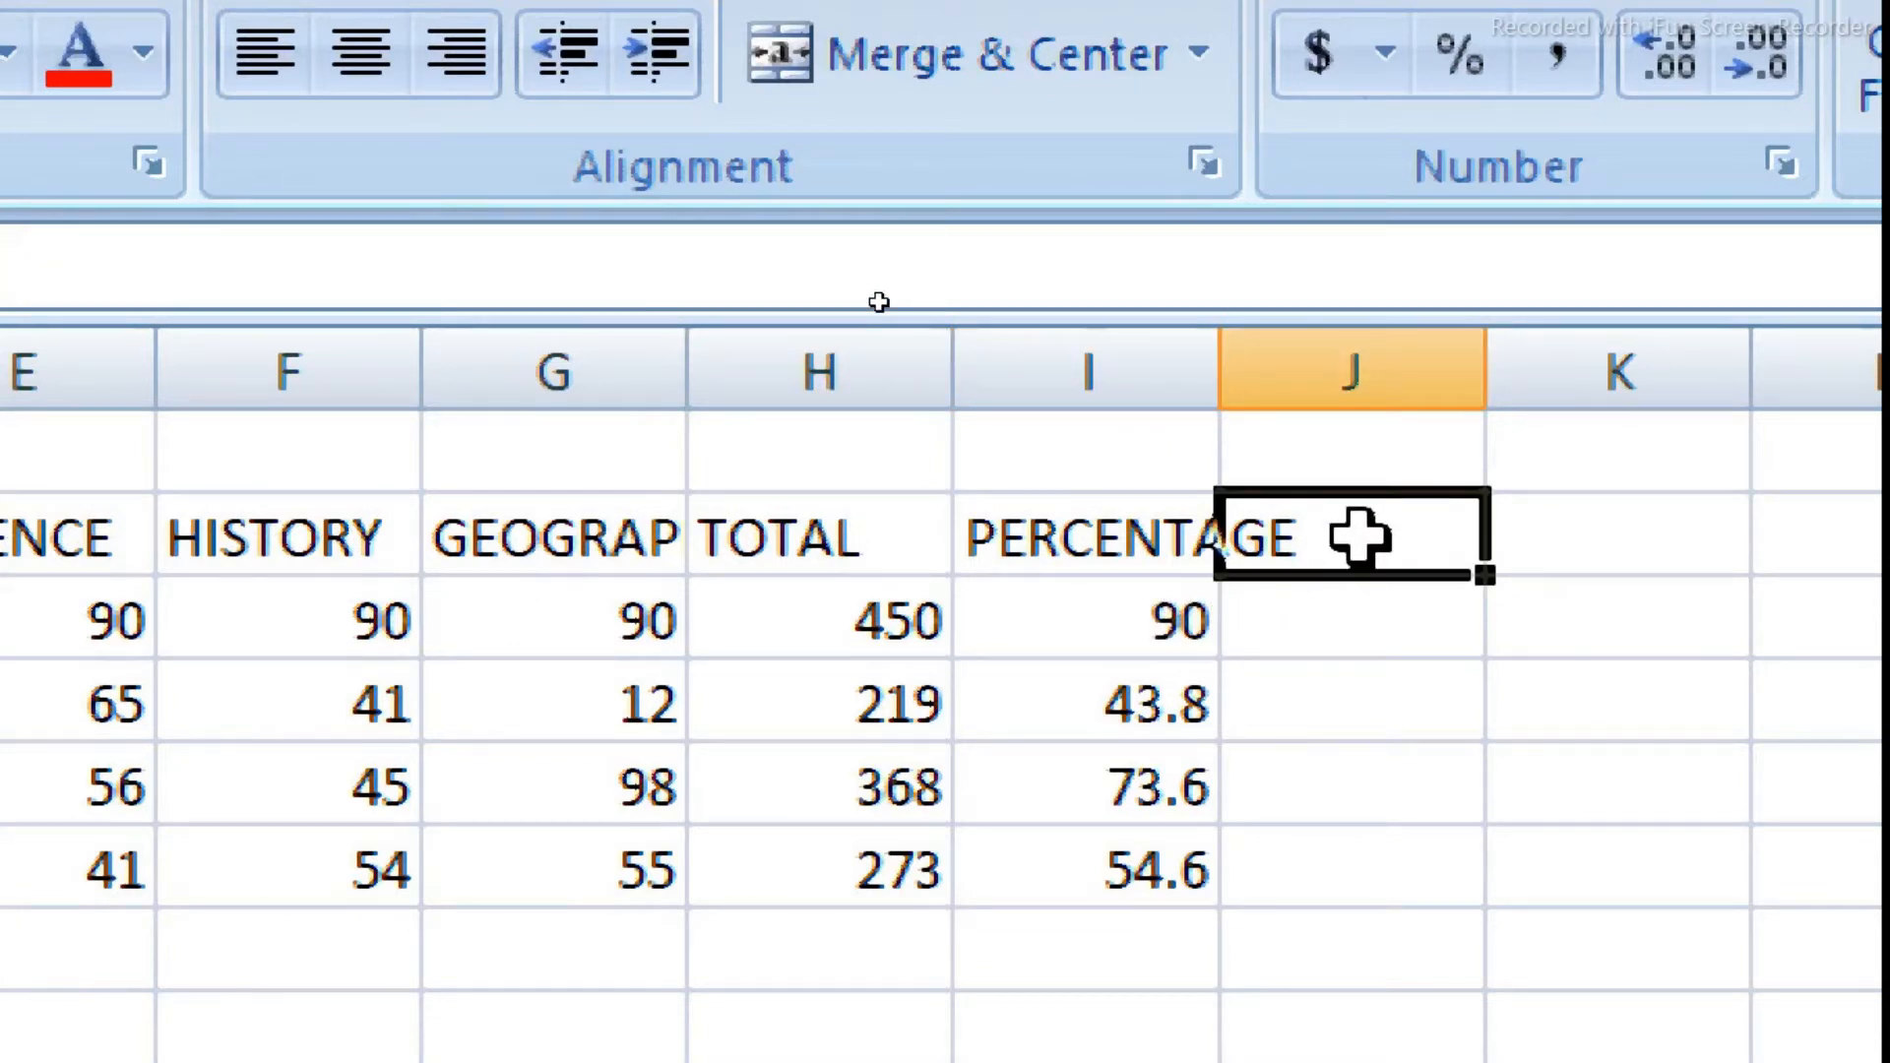
{"action": "type", "text": "STATUS"}
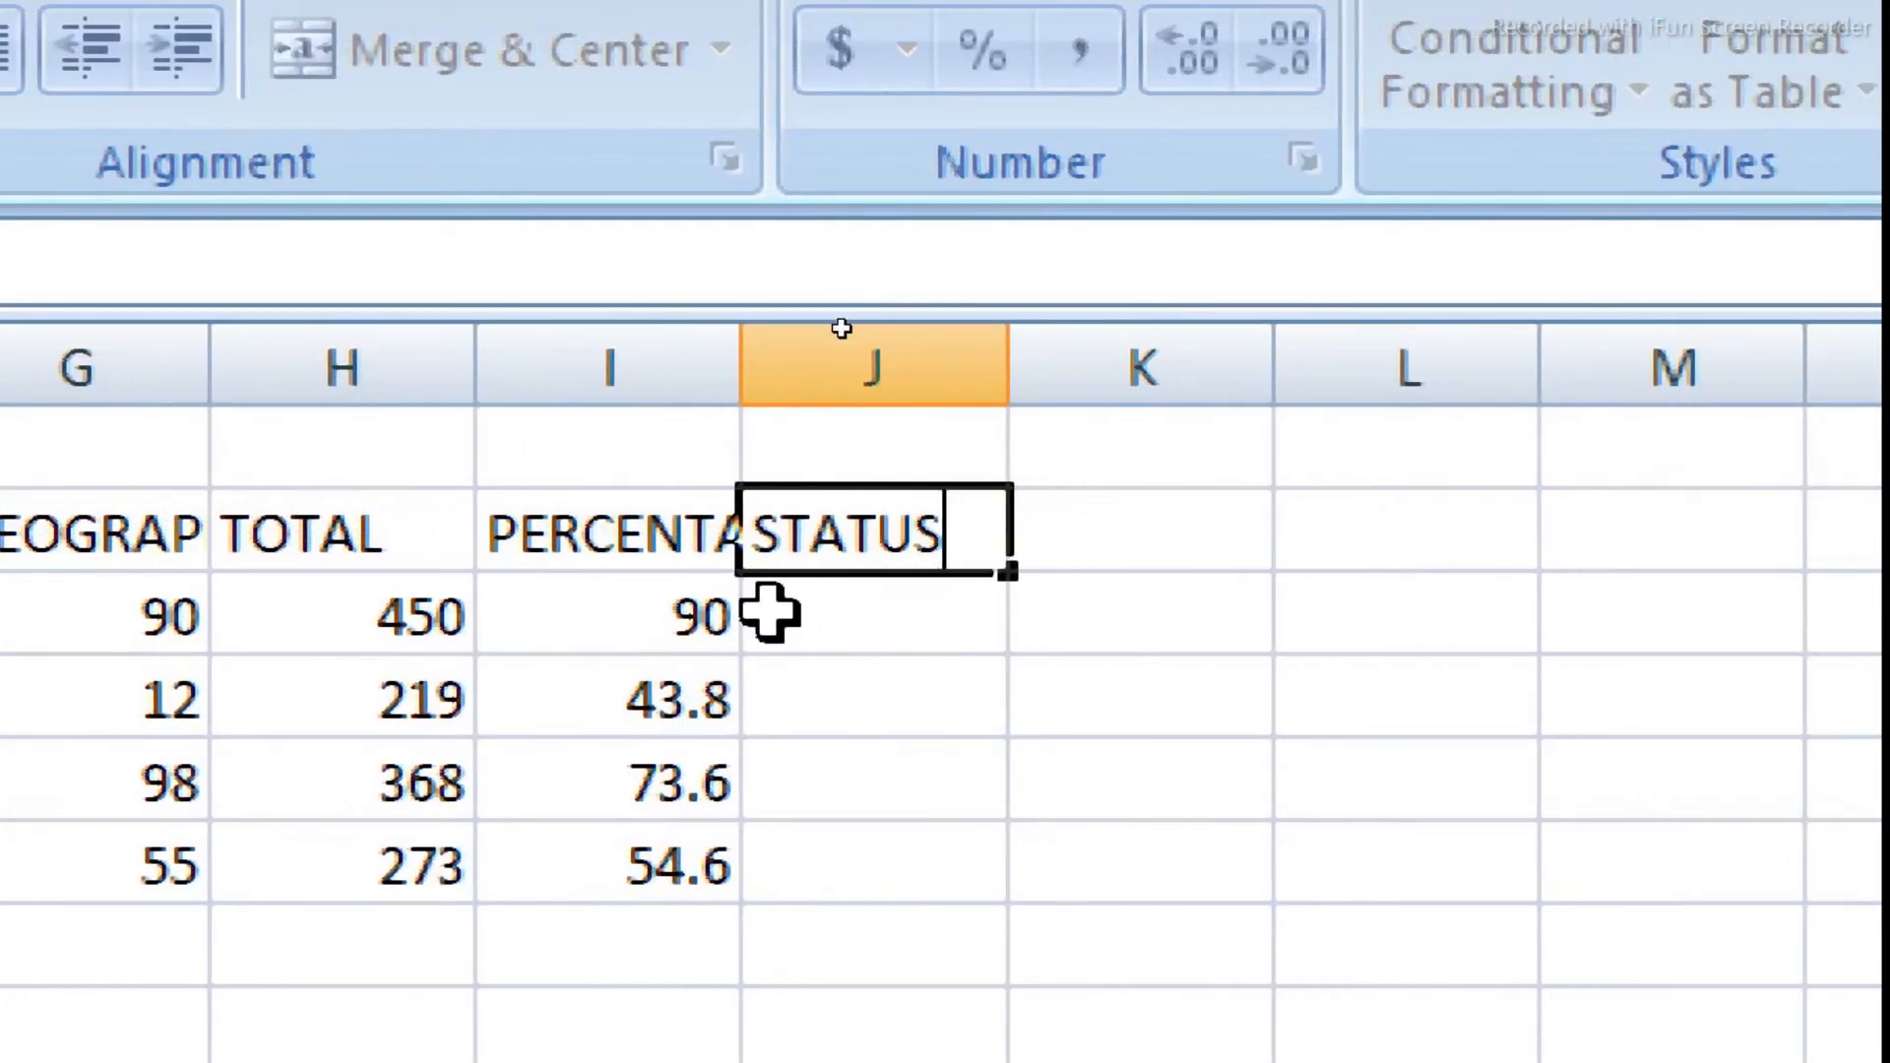
{"action": "key", "text": "Return"}
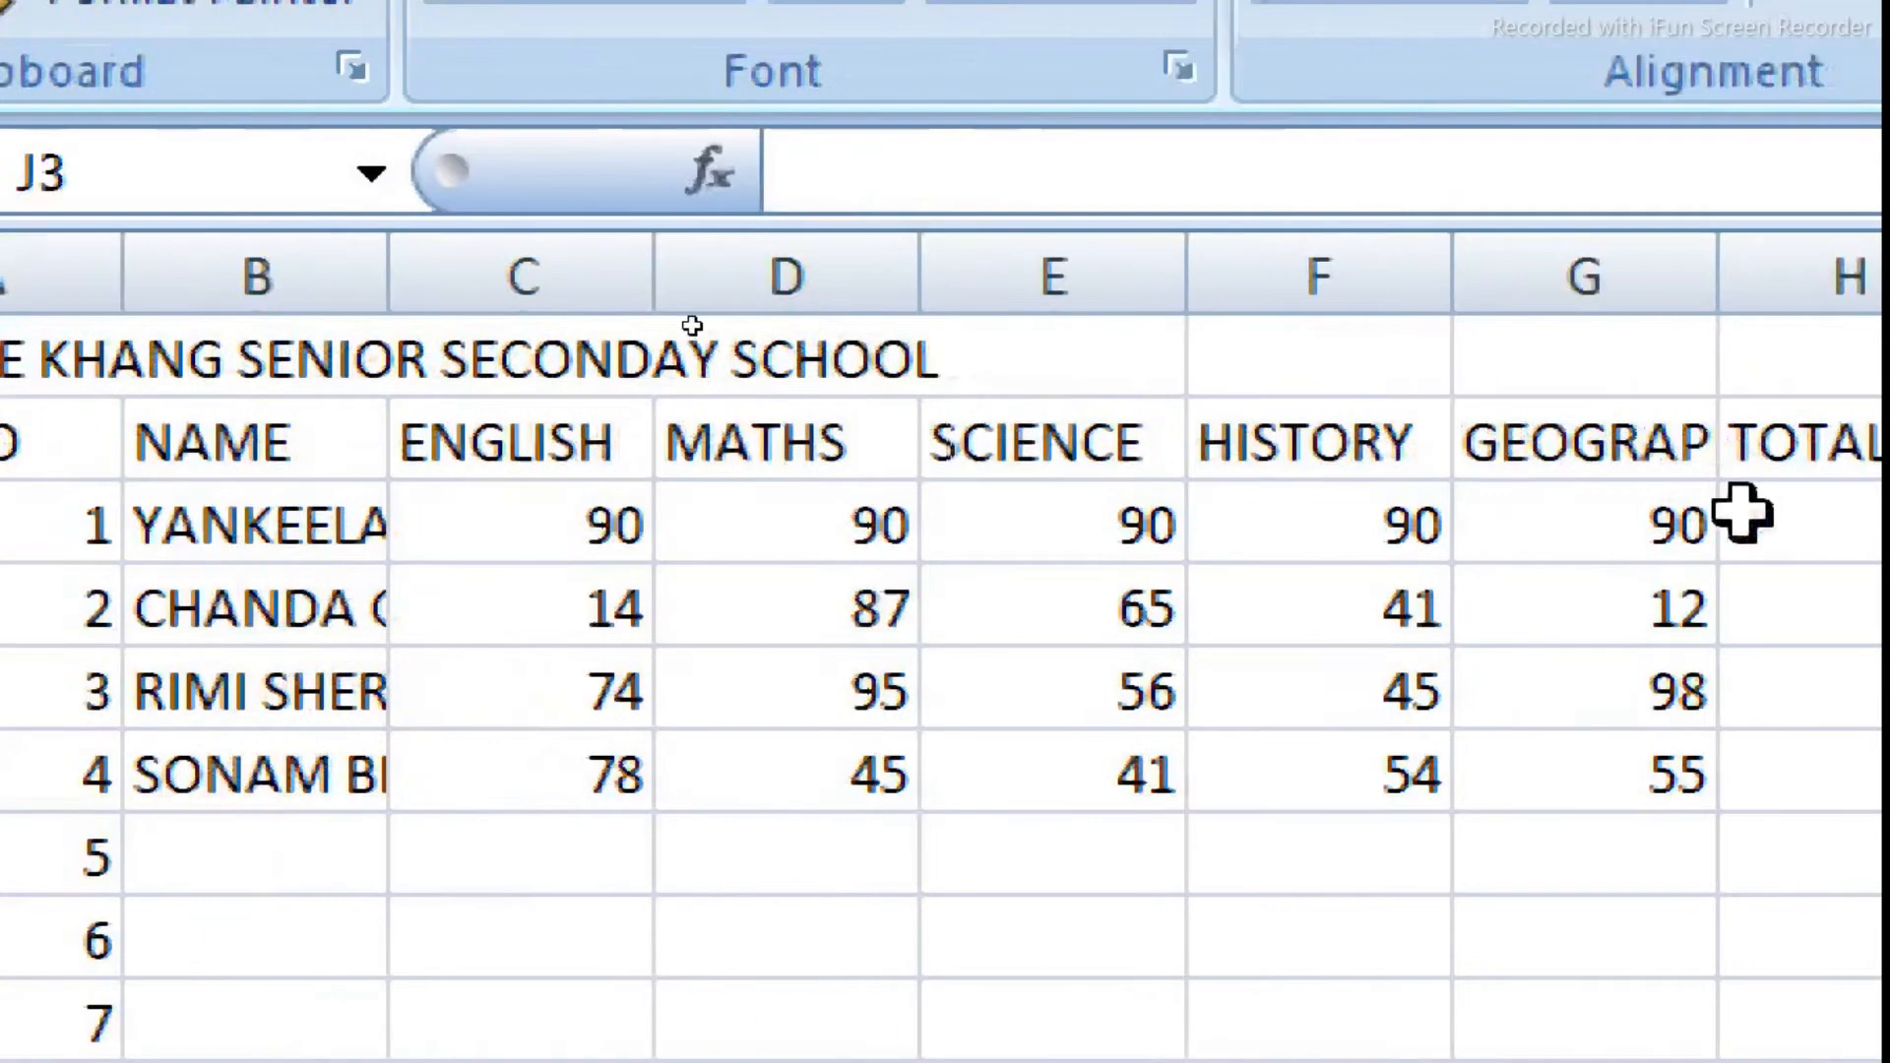
Step: Enter PASS as the STATUS of all four students in J3 to J6
{"action": "left_click", "coordinate": [1604, 753]}
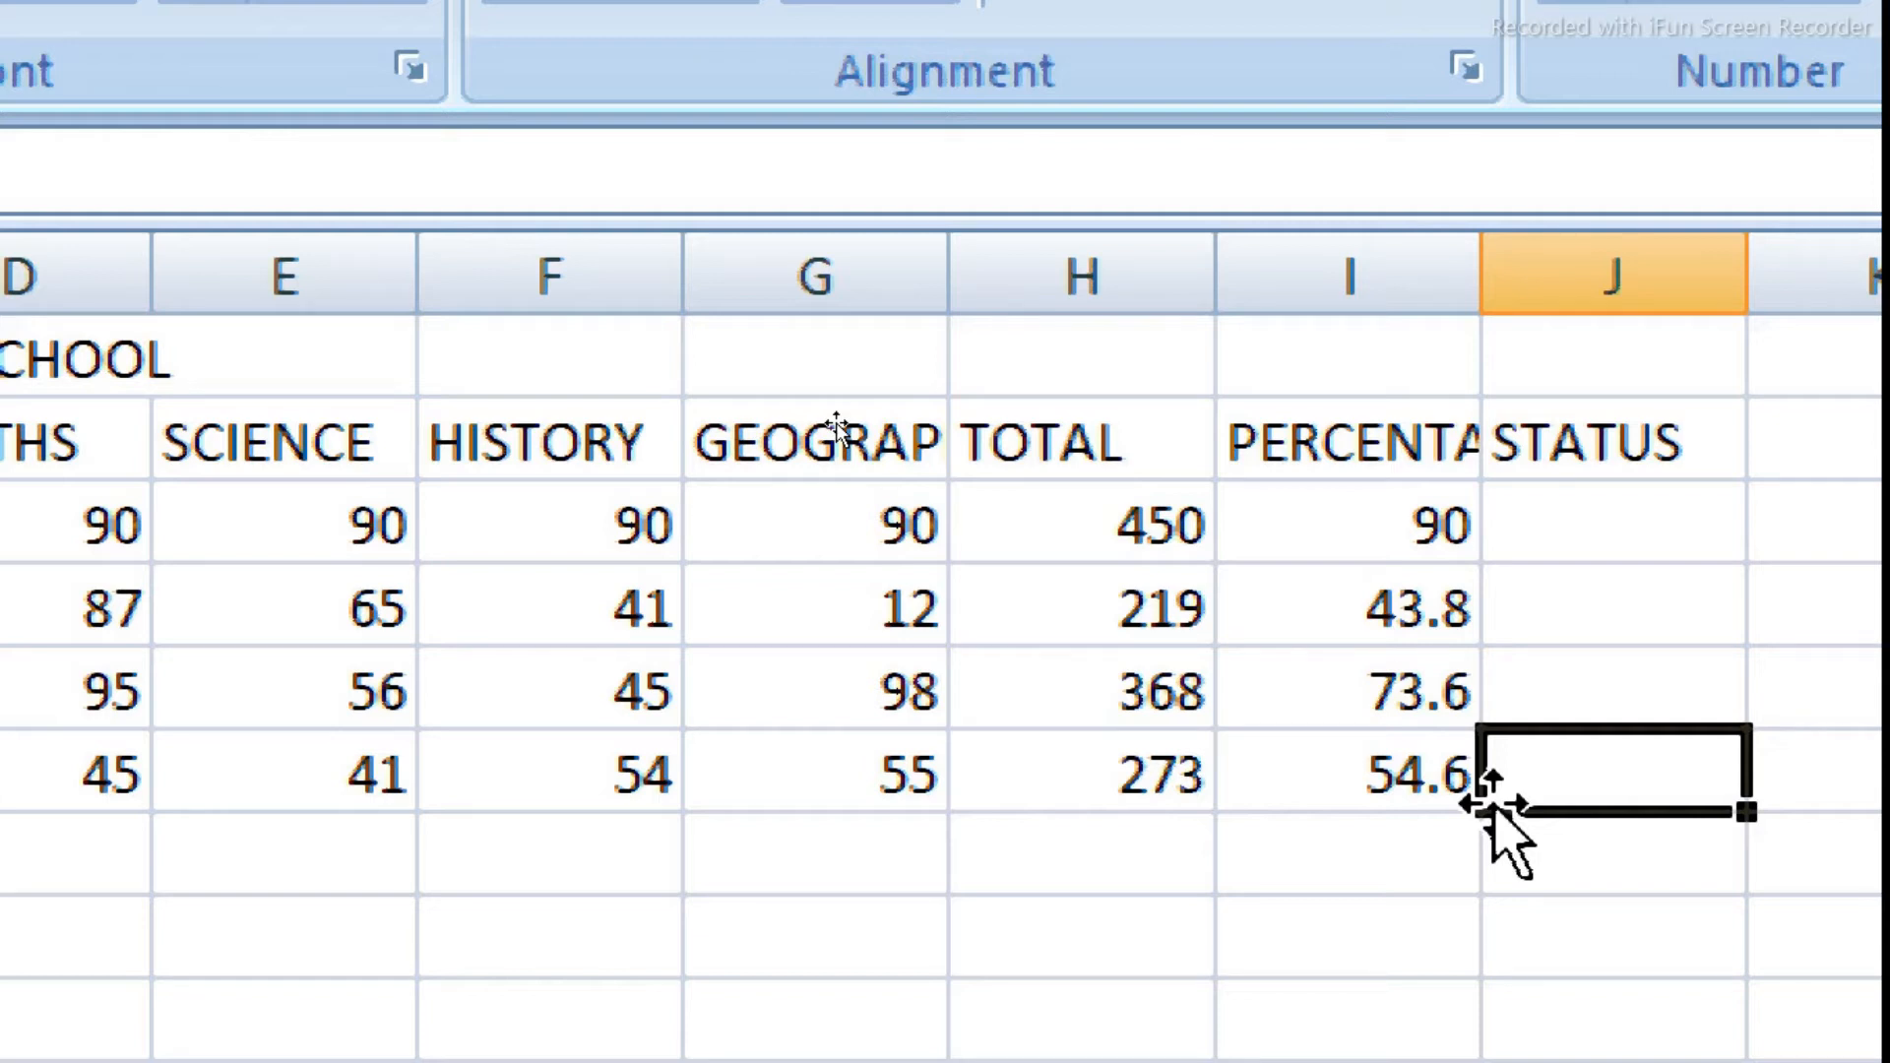
{"action": "left_click", "coordinate": [1607, 519]}
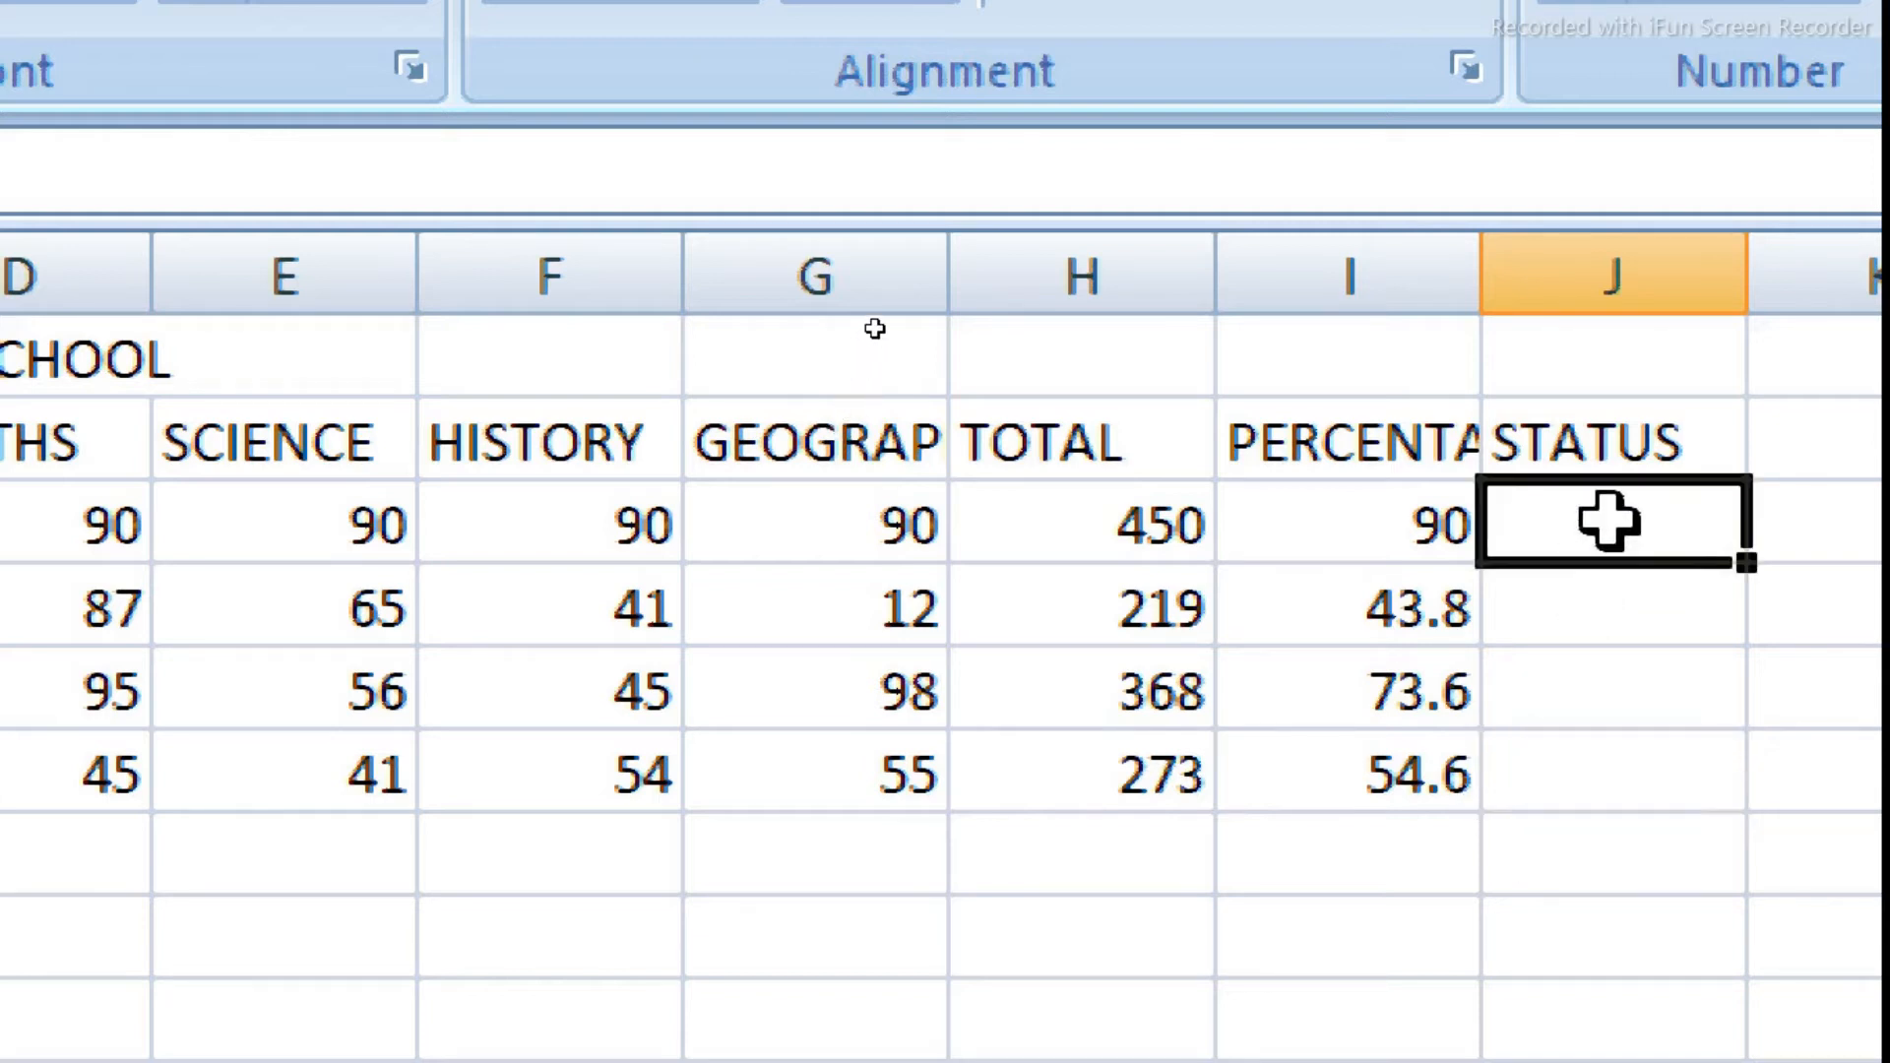
{"action": "type", "text": "PASS"}
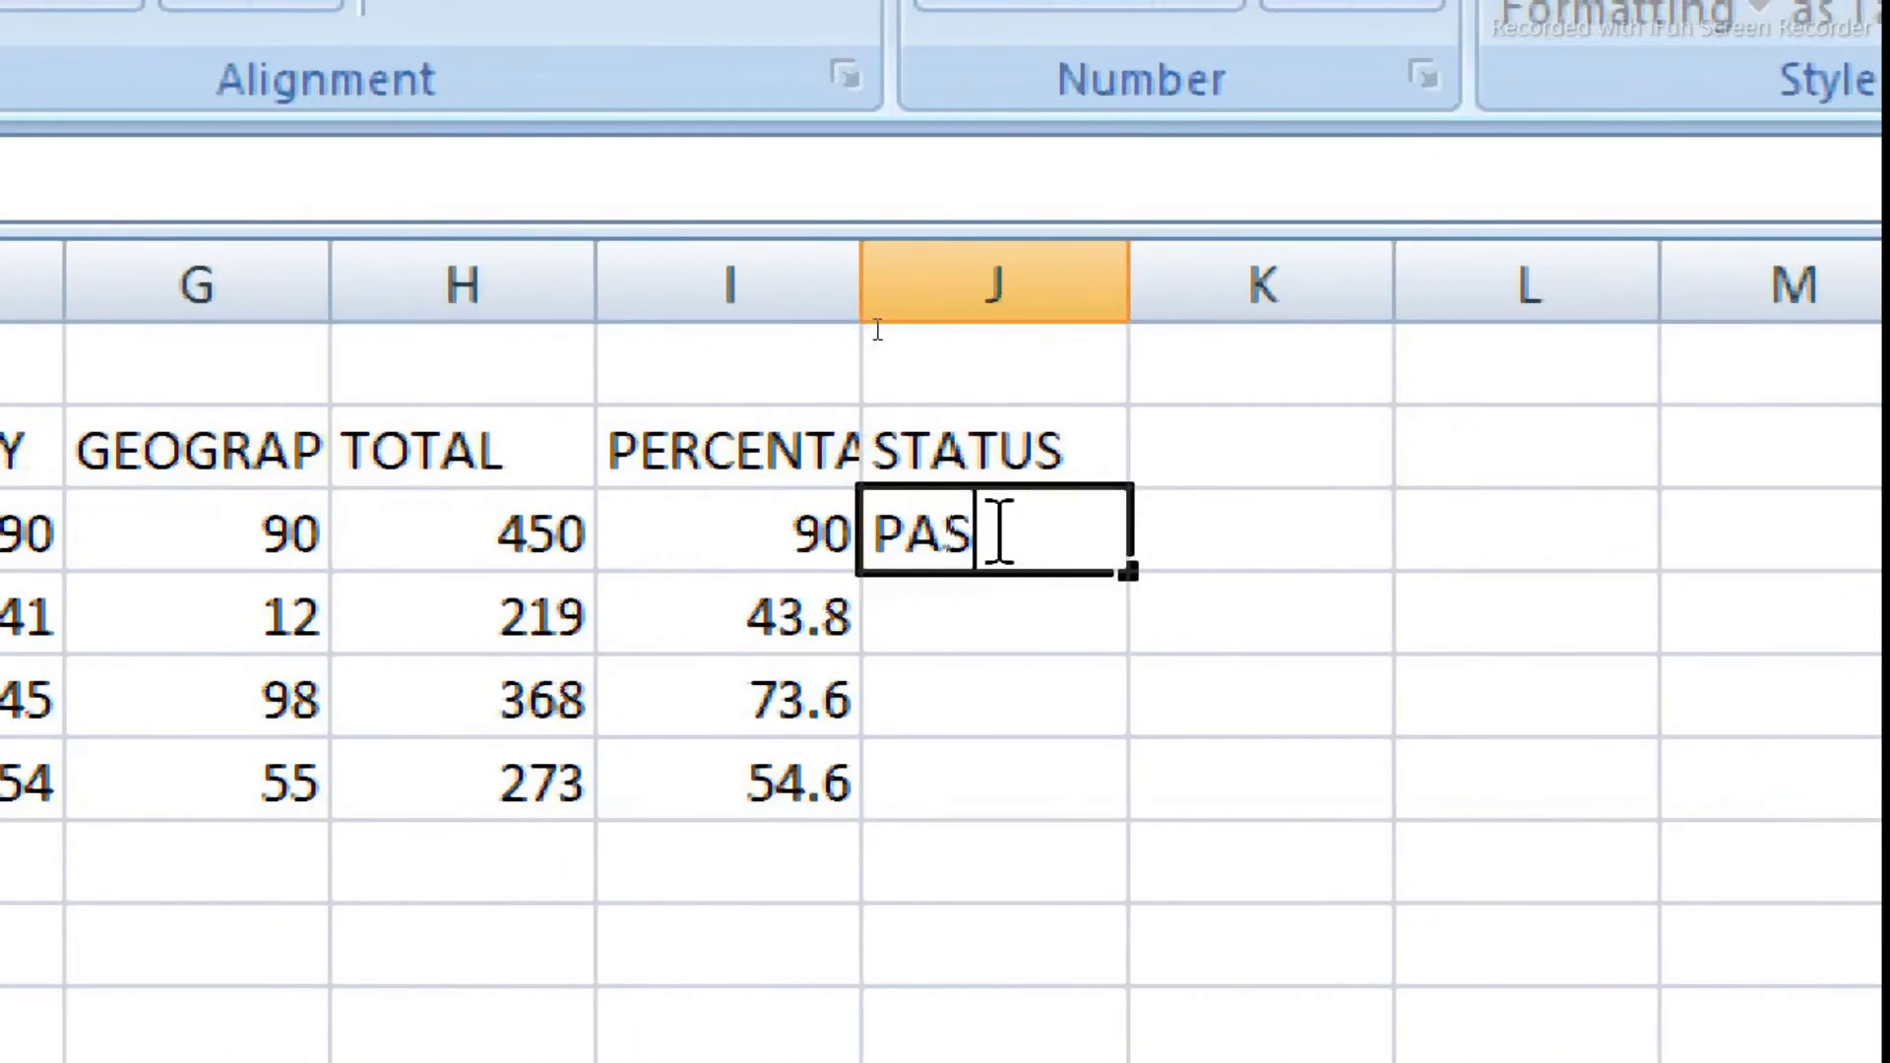
{"action": "key", "text": "Return"}
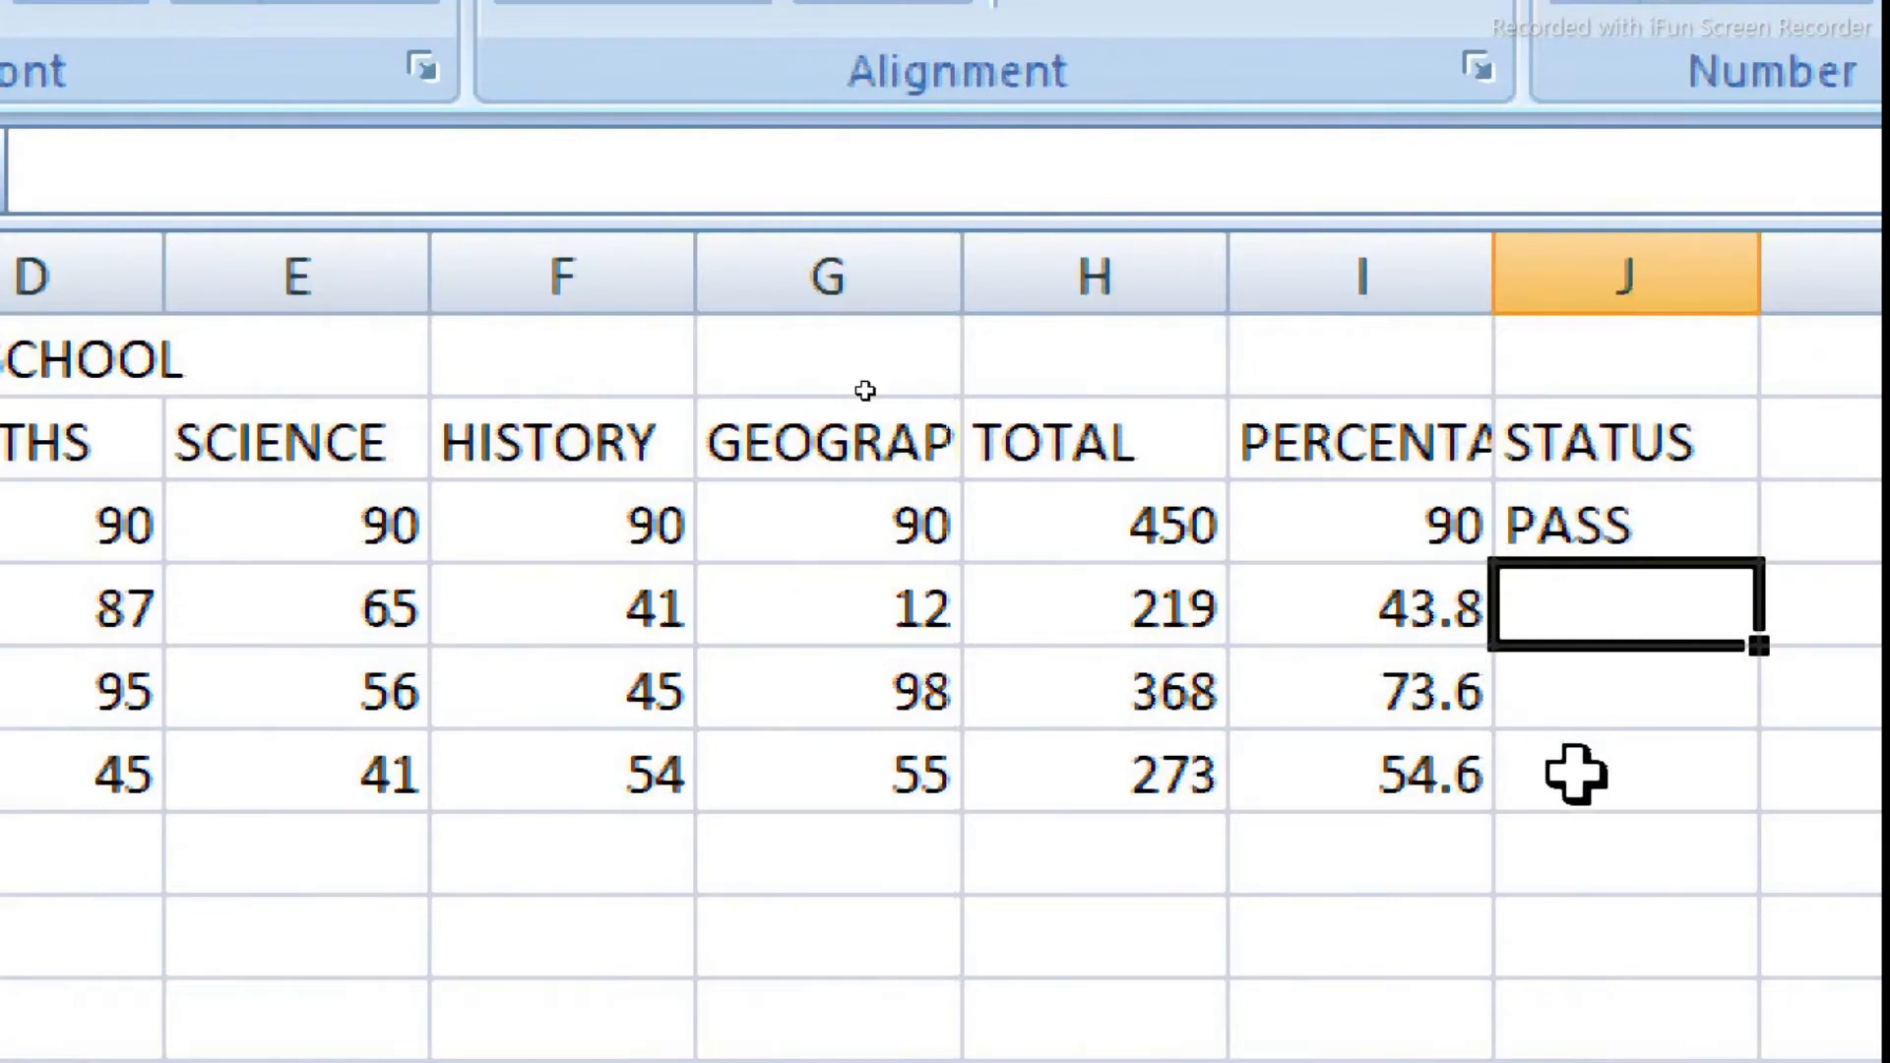
{"action": "type", "text": "PASS"}
{"action": "key", "text": "Return"}
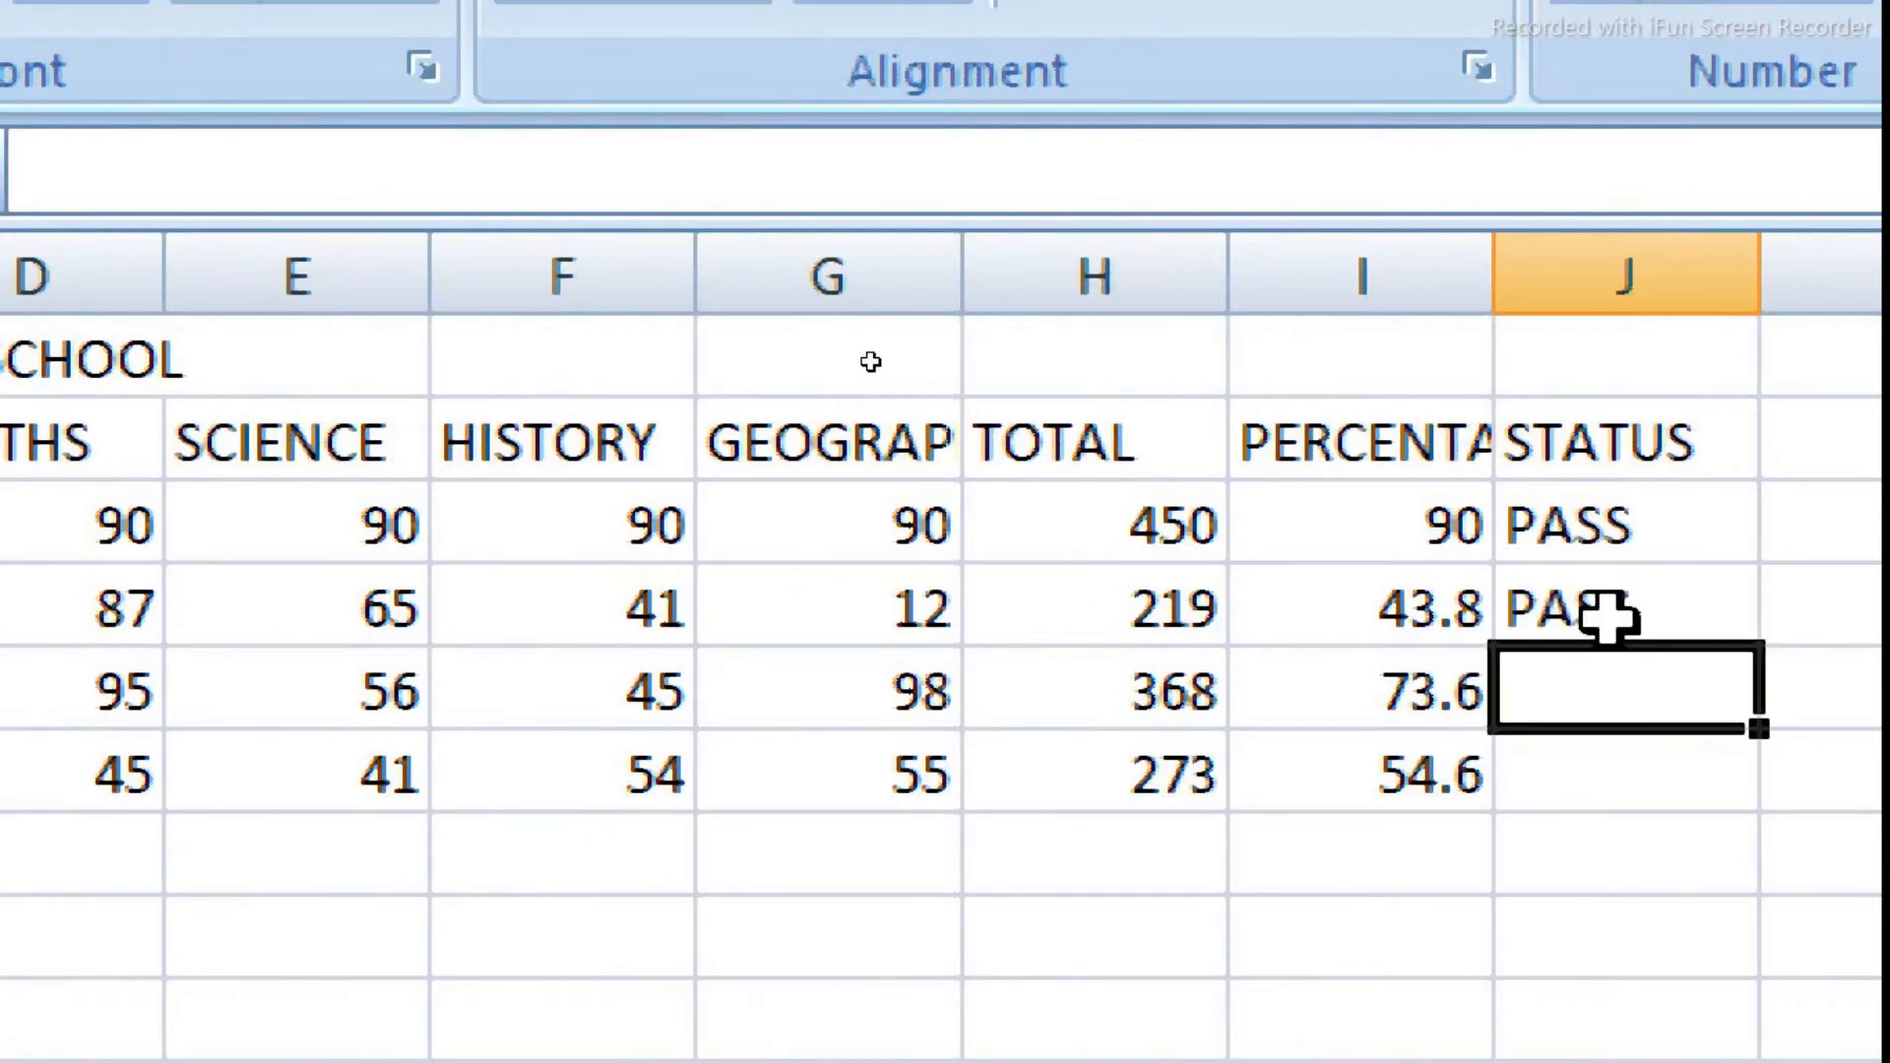
{"action": "type", "text": "PASS"}
{"action": "key", "text": "Return"}
{"action": "type", "text": "PASS"}
{"action": "left_click", "coordinate": [1177, 949]}
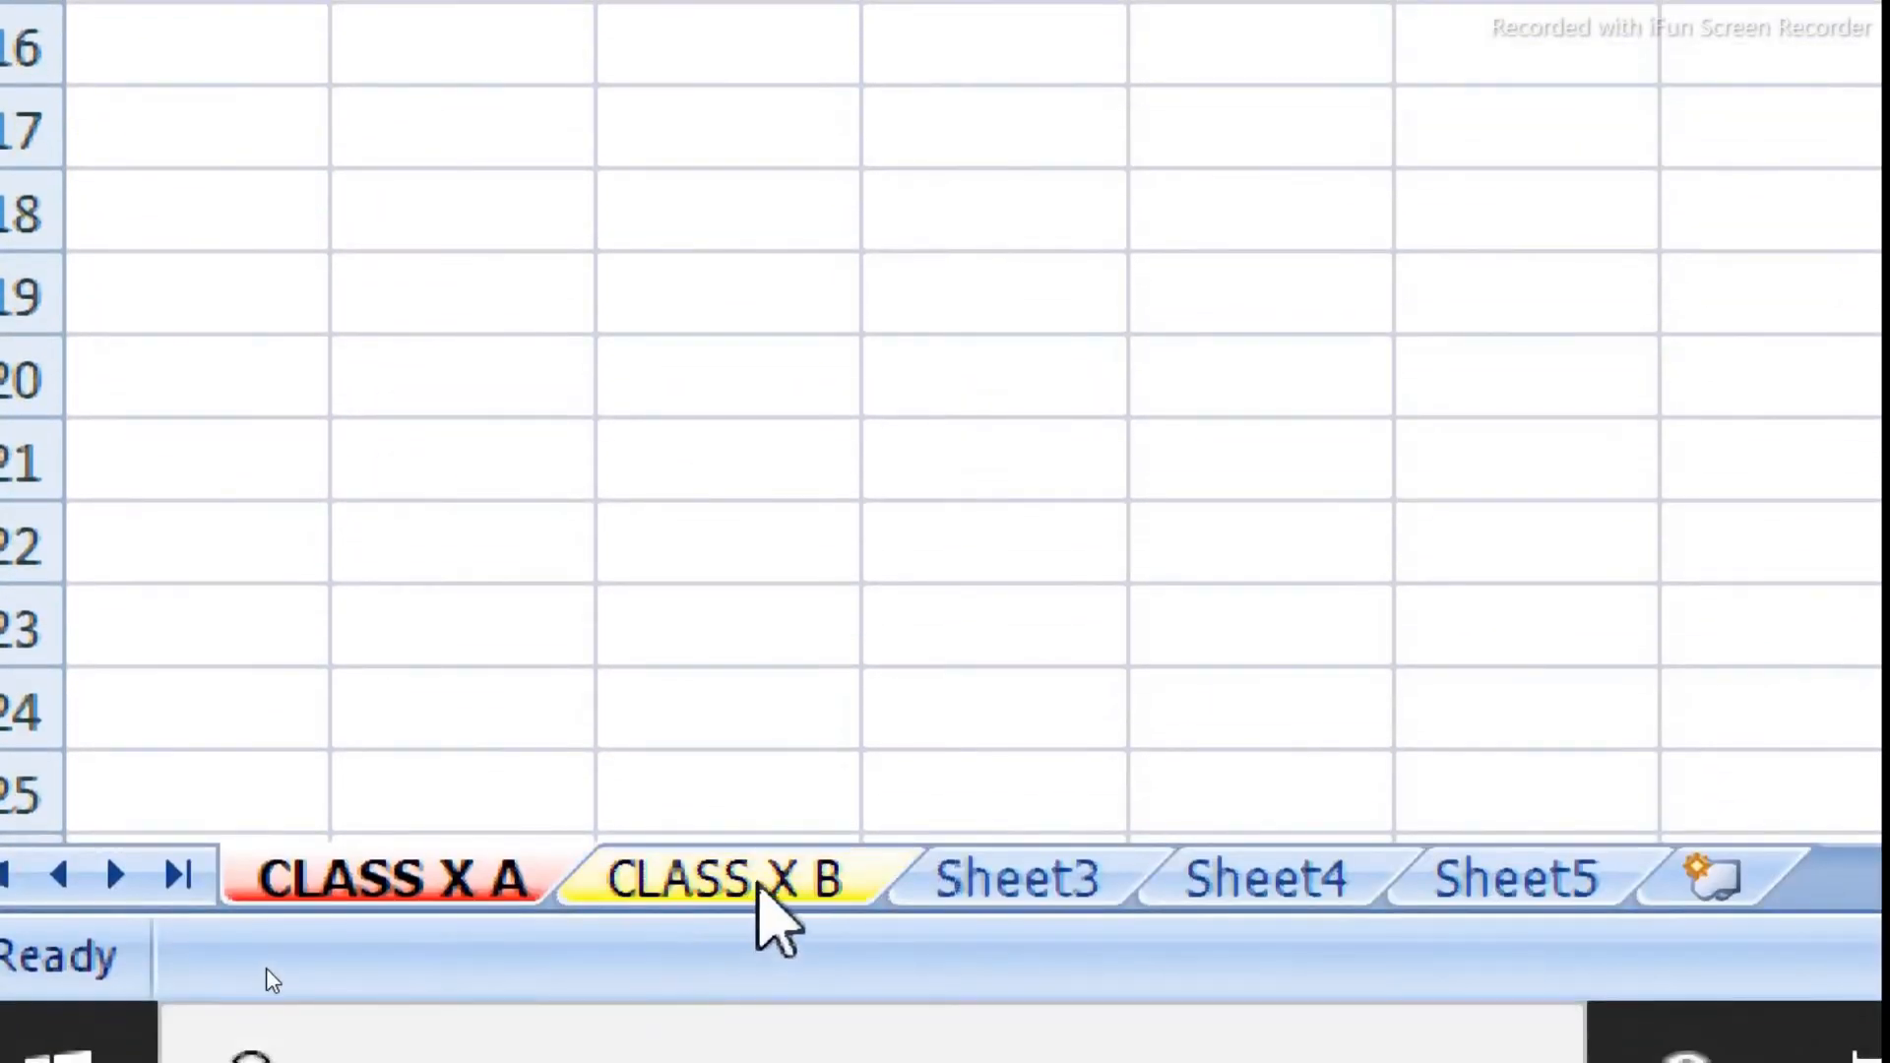
Step: Copy the school title and column headings in A1:J2 from sheet CLASS X A to cell A1 of sheet CLASS X B
{"action": "left_click", "coordinate": [758, 881]}
{"action": "left_click", "coordinate": [487, 890]}
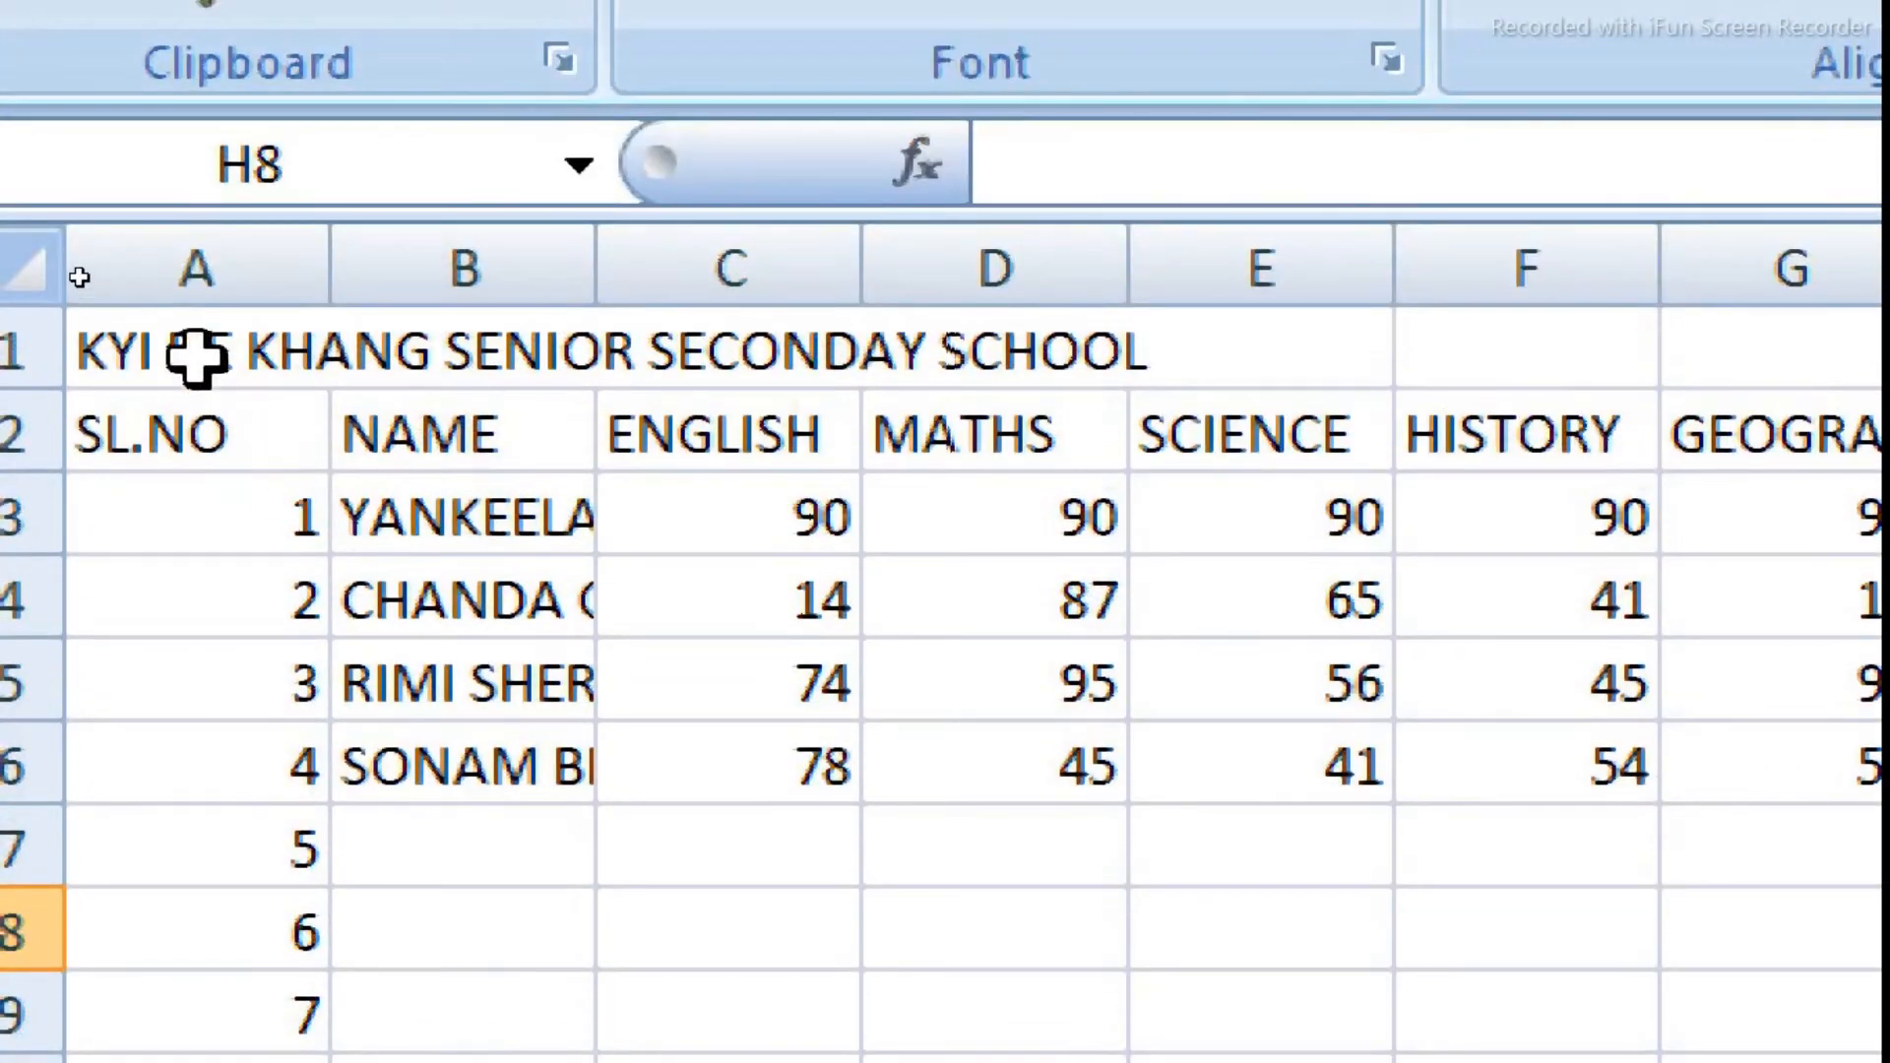
{"action": "left_click_drag", "start_coordinate": [186, 52], "coordinate": [1882, 105]}
{"action": "left_click_drag", "start_coordinate": [1693, 404], "coordinate": [1717, 413]}
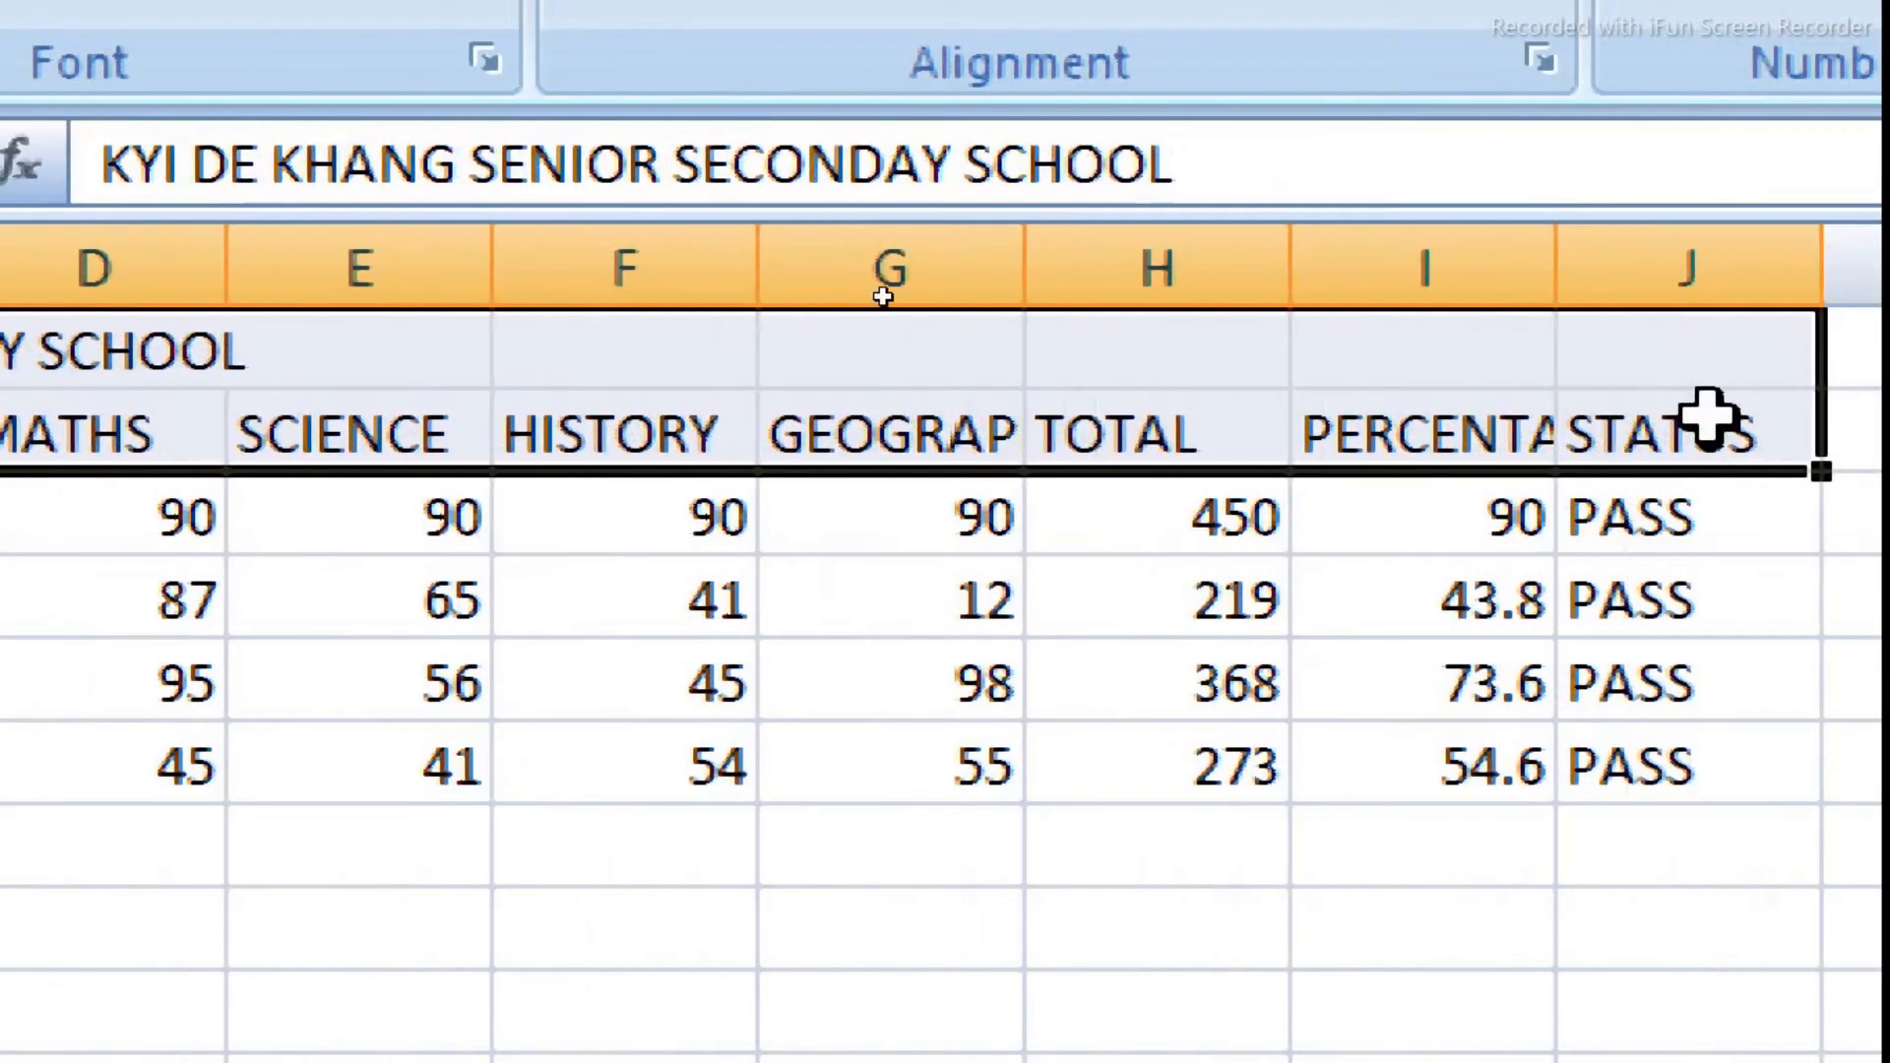
{"action": "key", "text": "ctrl+c"}
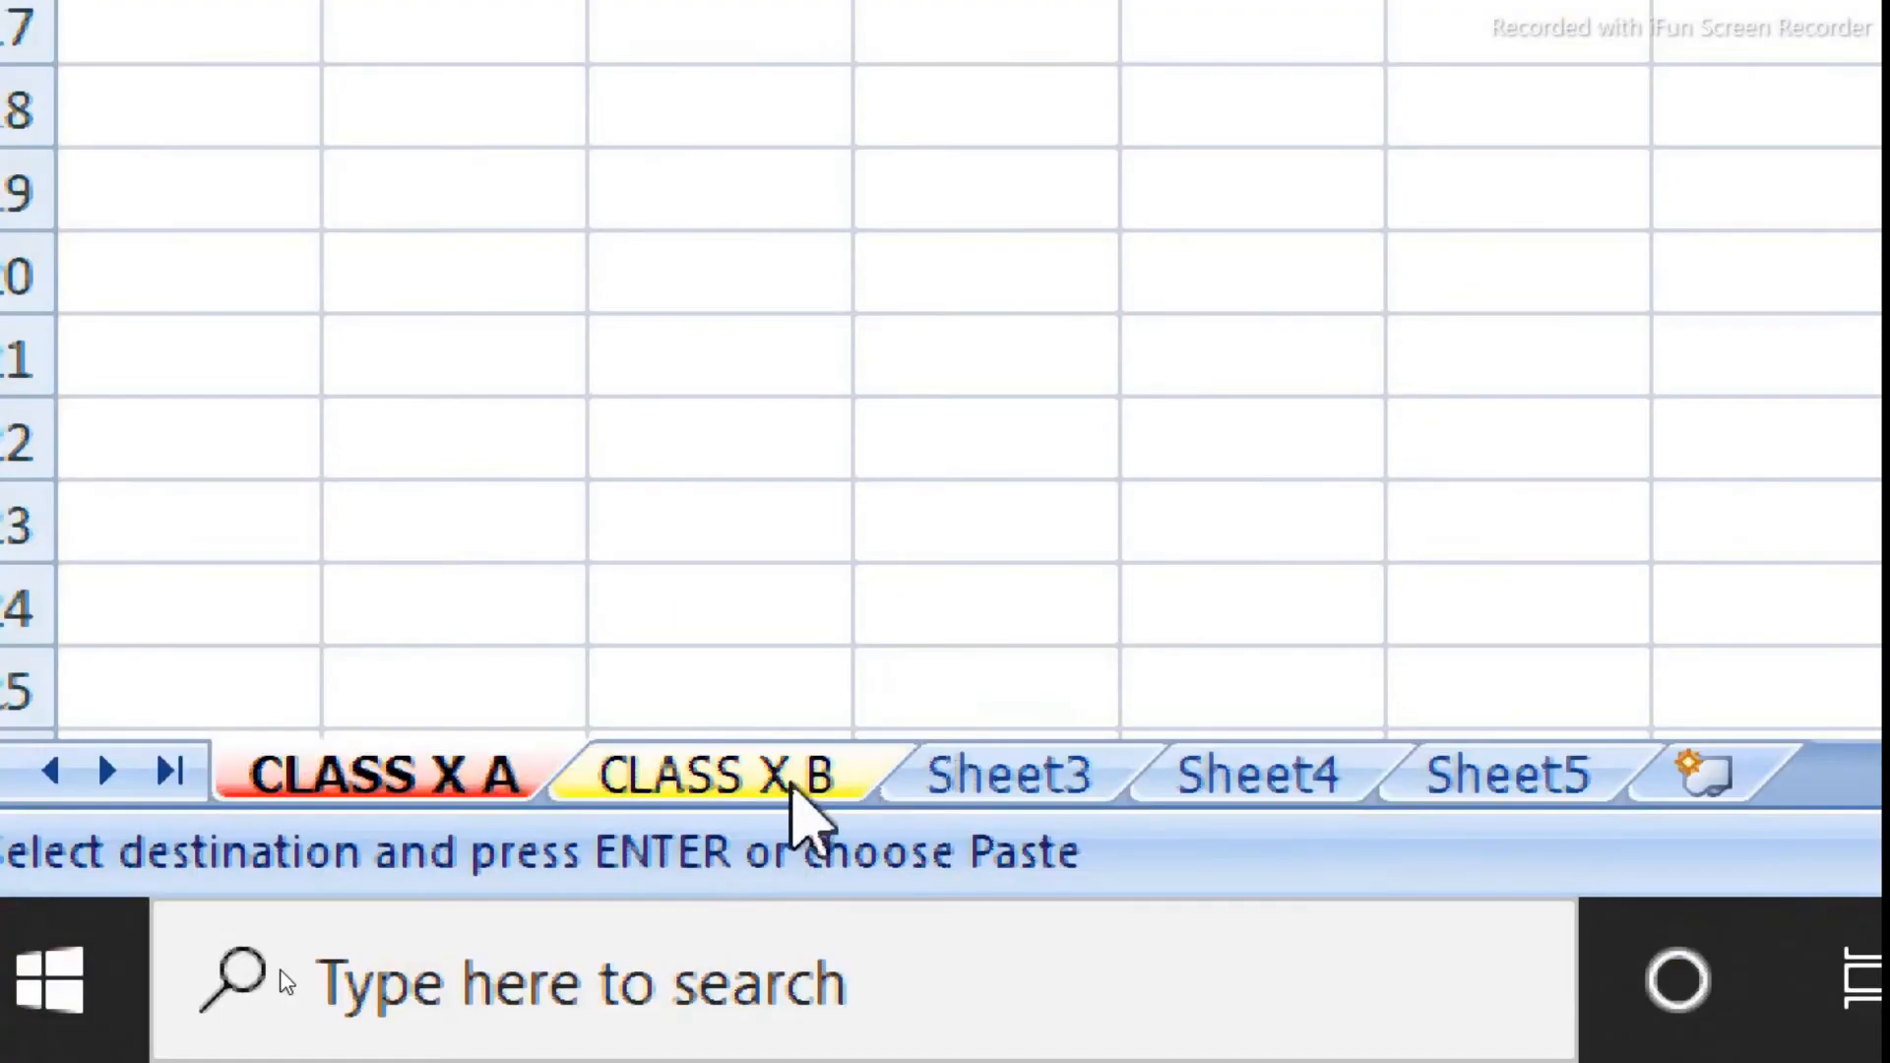
{"action": "left_click", "coordinate": [793, 784]}
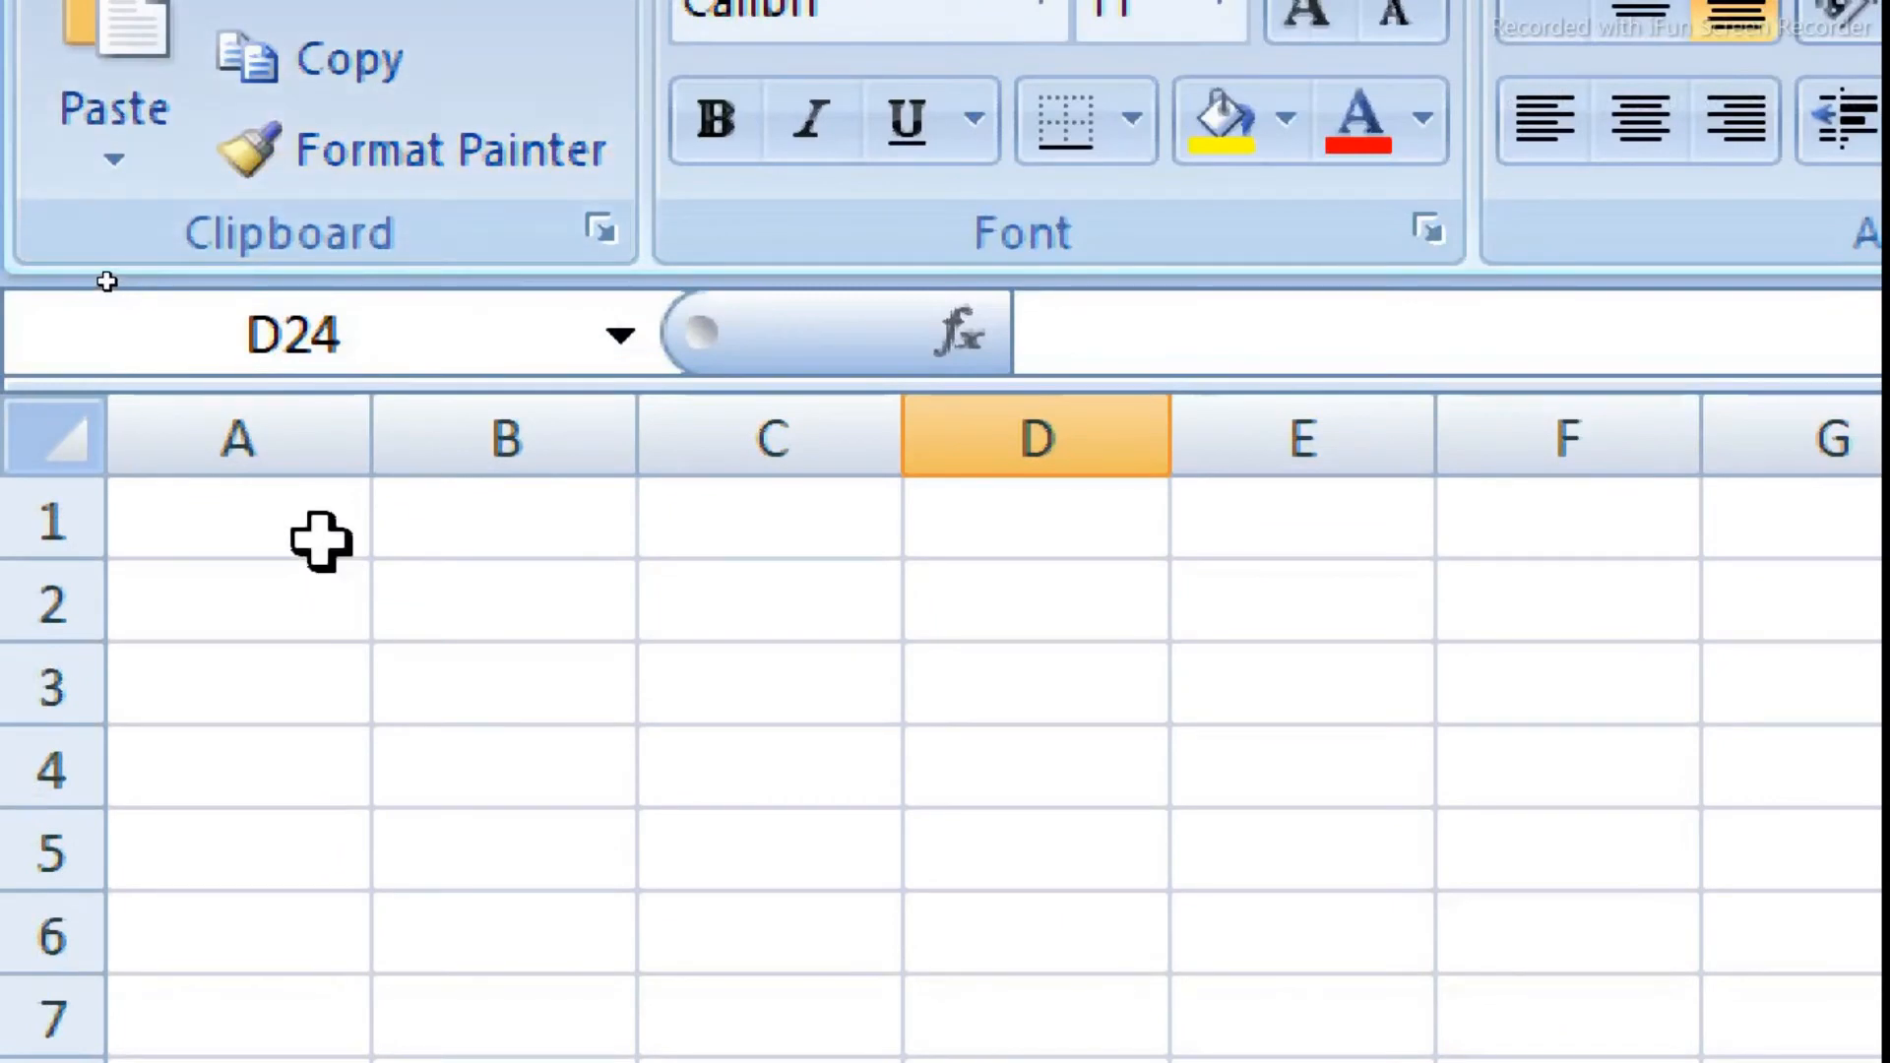
{"action": "left_click", "coordinate": [321, 539]}
{"action": "key", "text": "ctrl+v"}
{"action": "left_click", "coordinate": [907, 816]}
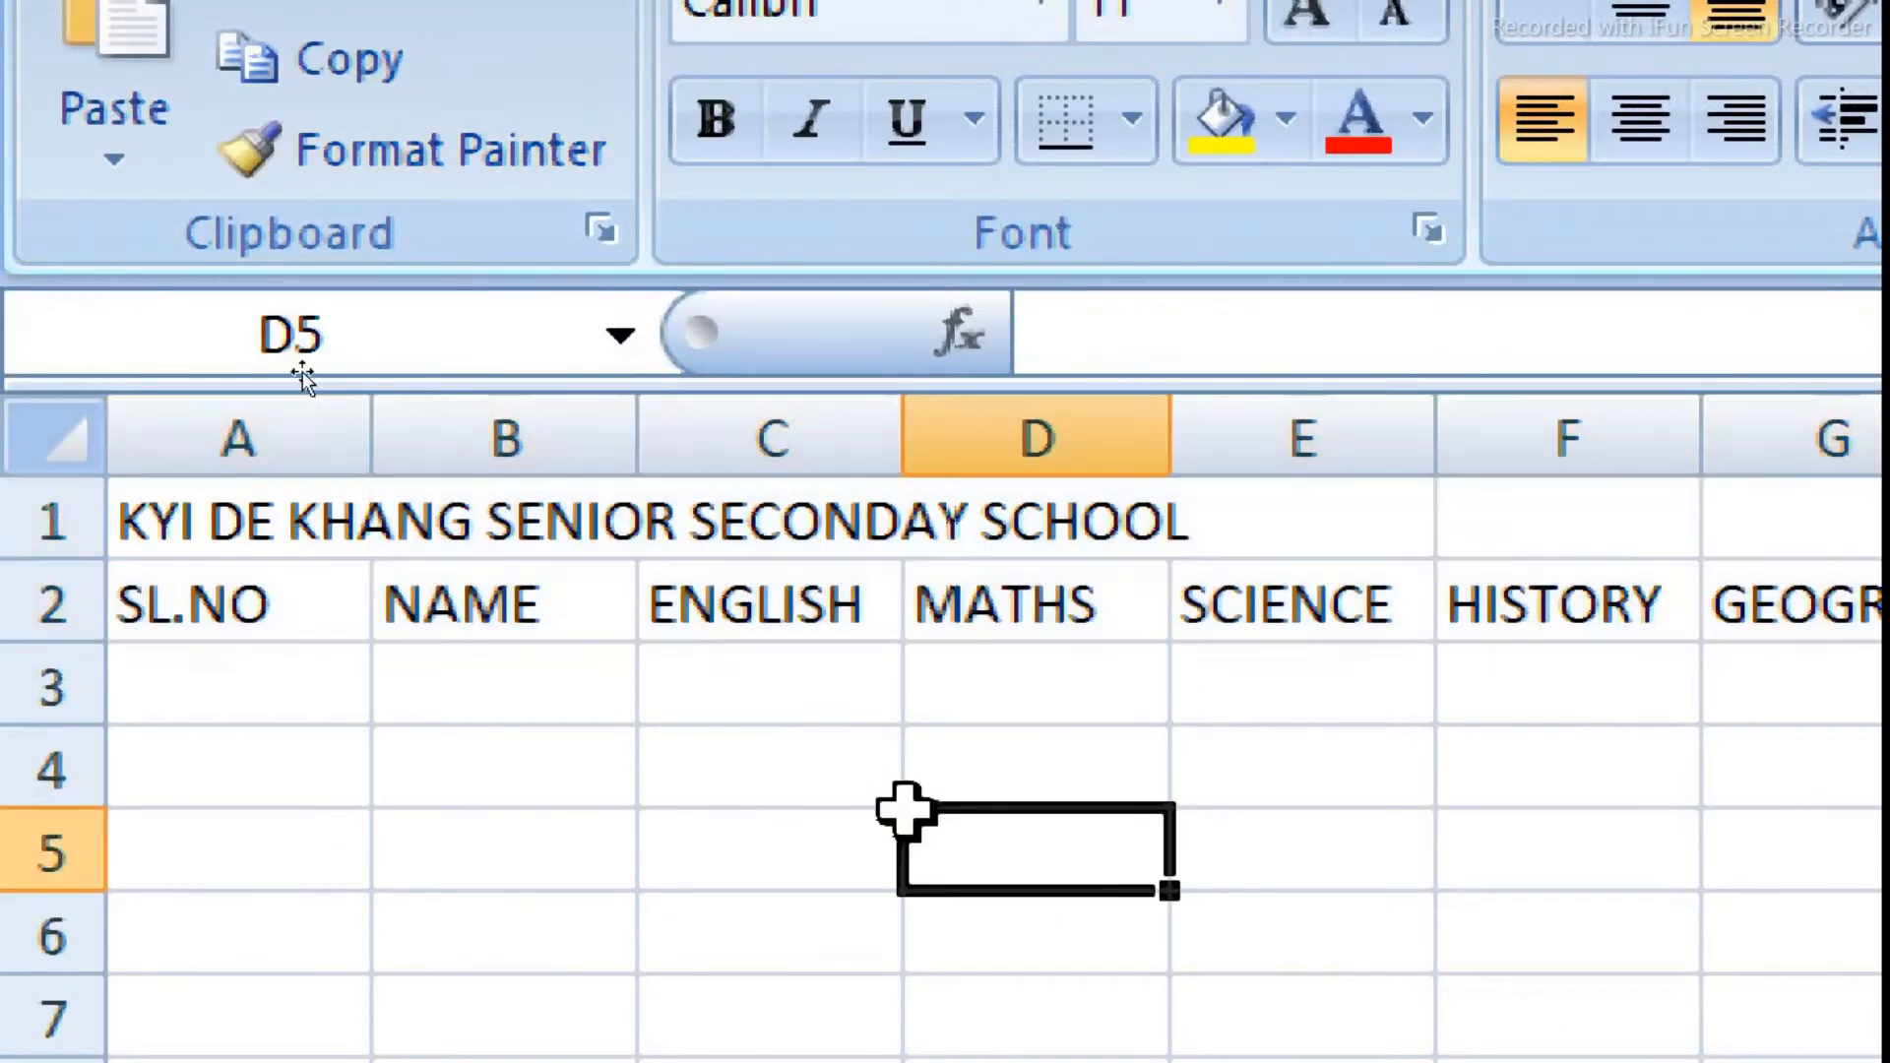
Step: Number the SL.NO column from 1 to 8 in A3 to A10 by entering 1 and filling the series down
{"action": "left_click", "coordinate": [258, 705]}
{"action": "type", "text": "1"}
{"action": "key", "text": "Return"}
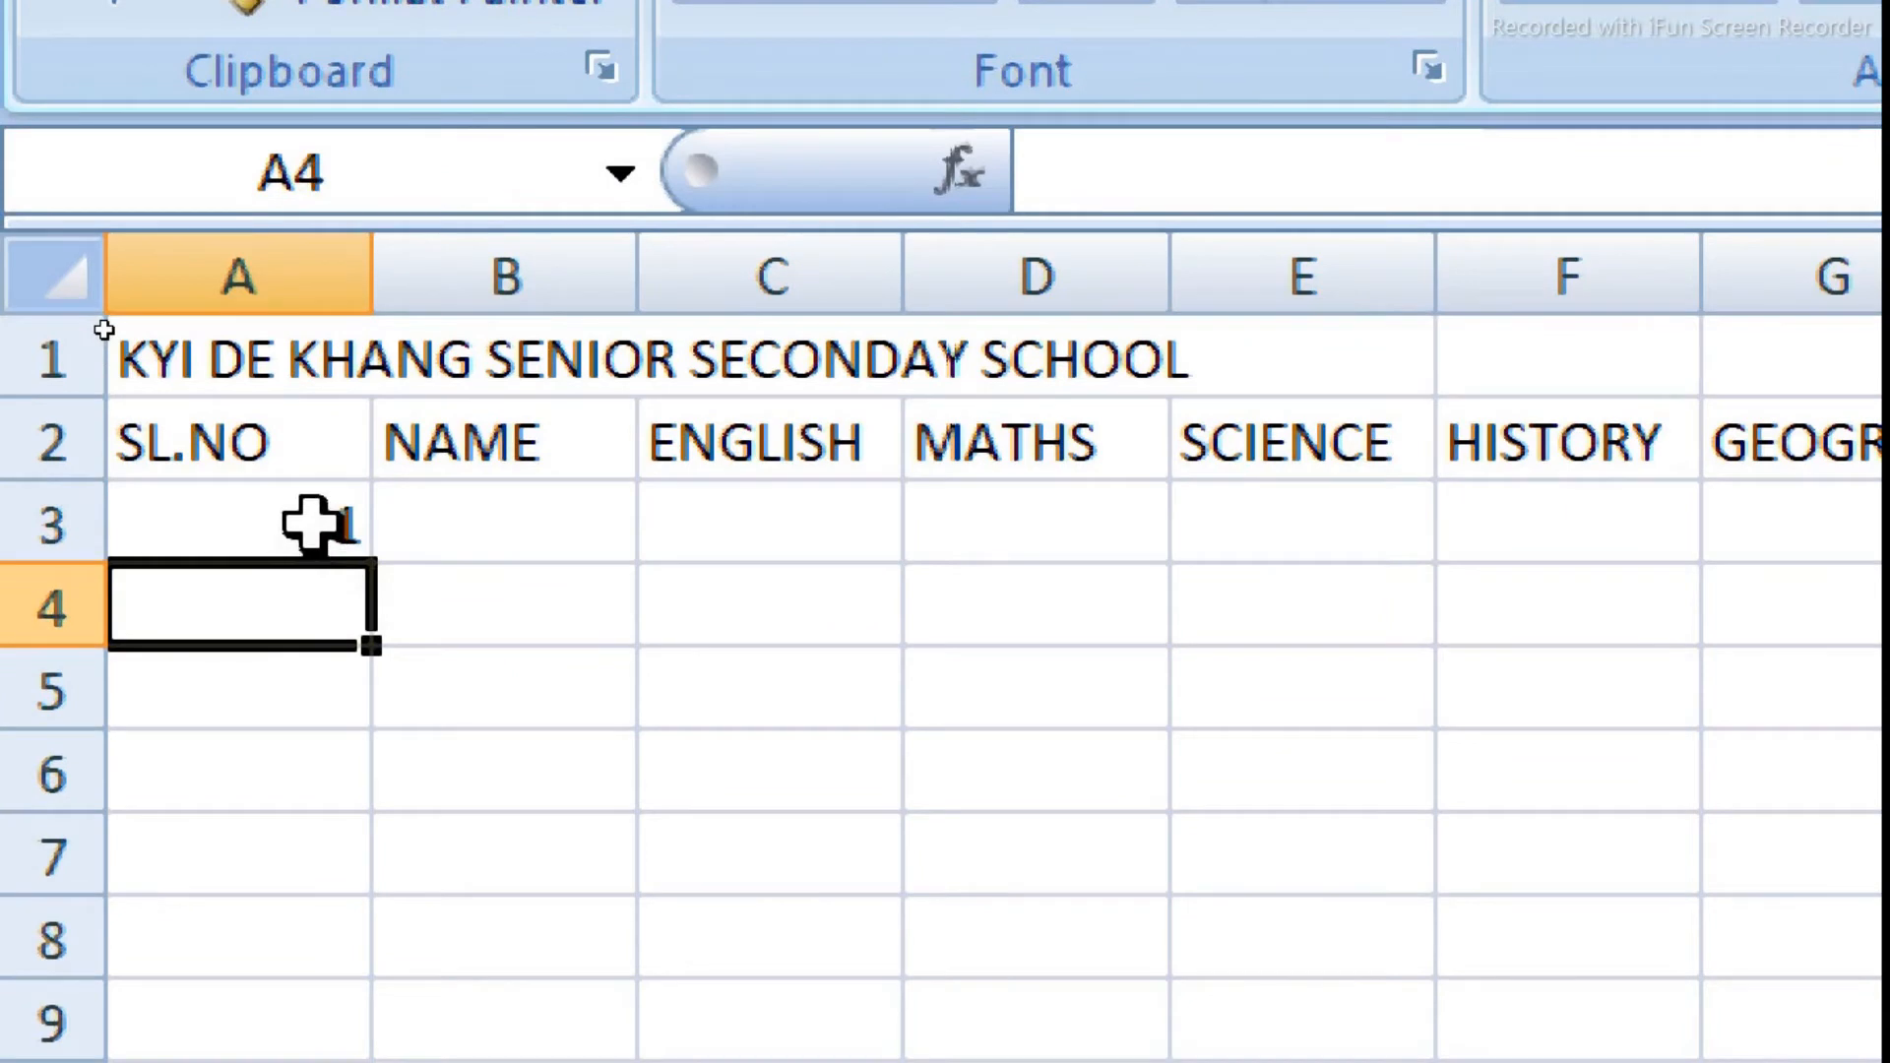
{"action": "left_click", "coordinate": [311, 525]}
{"action": "left_click_drag", "start_coordinate": [374, 559], "coordinate": [410, 1062]}
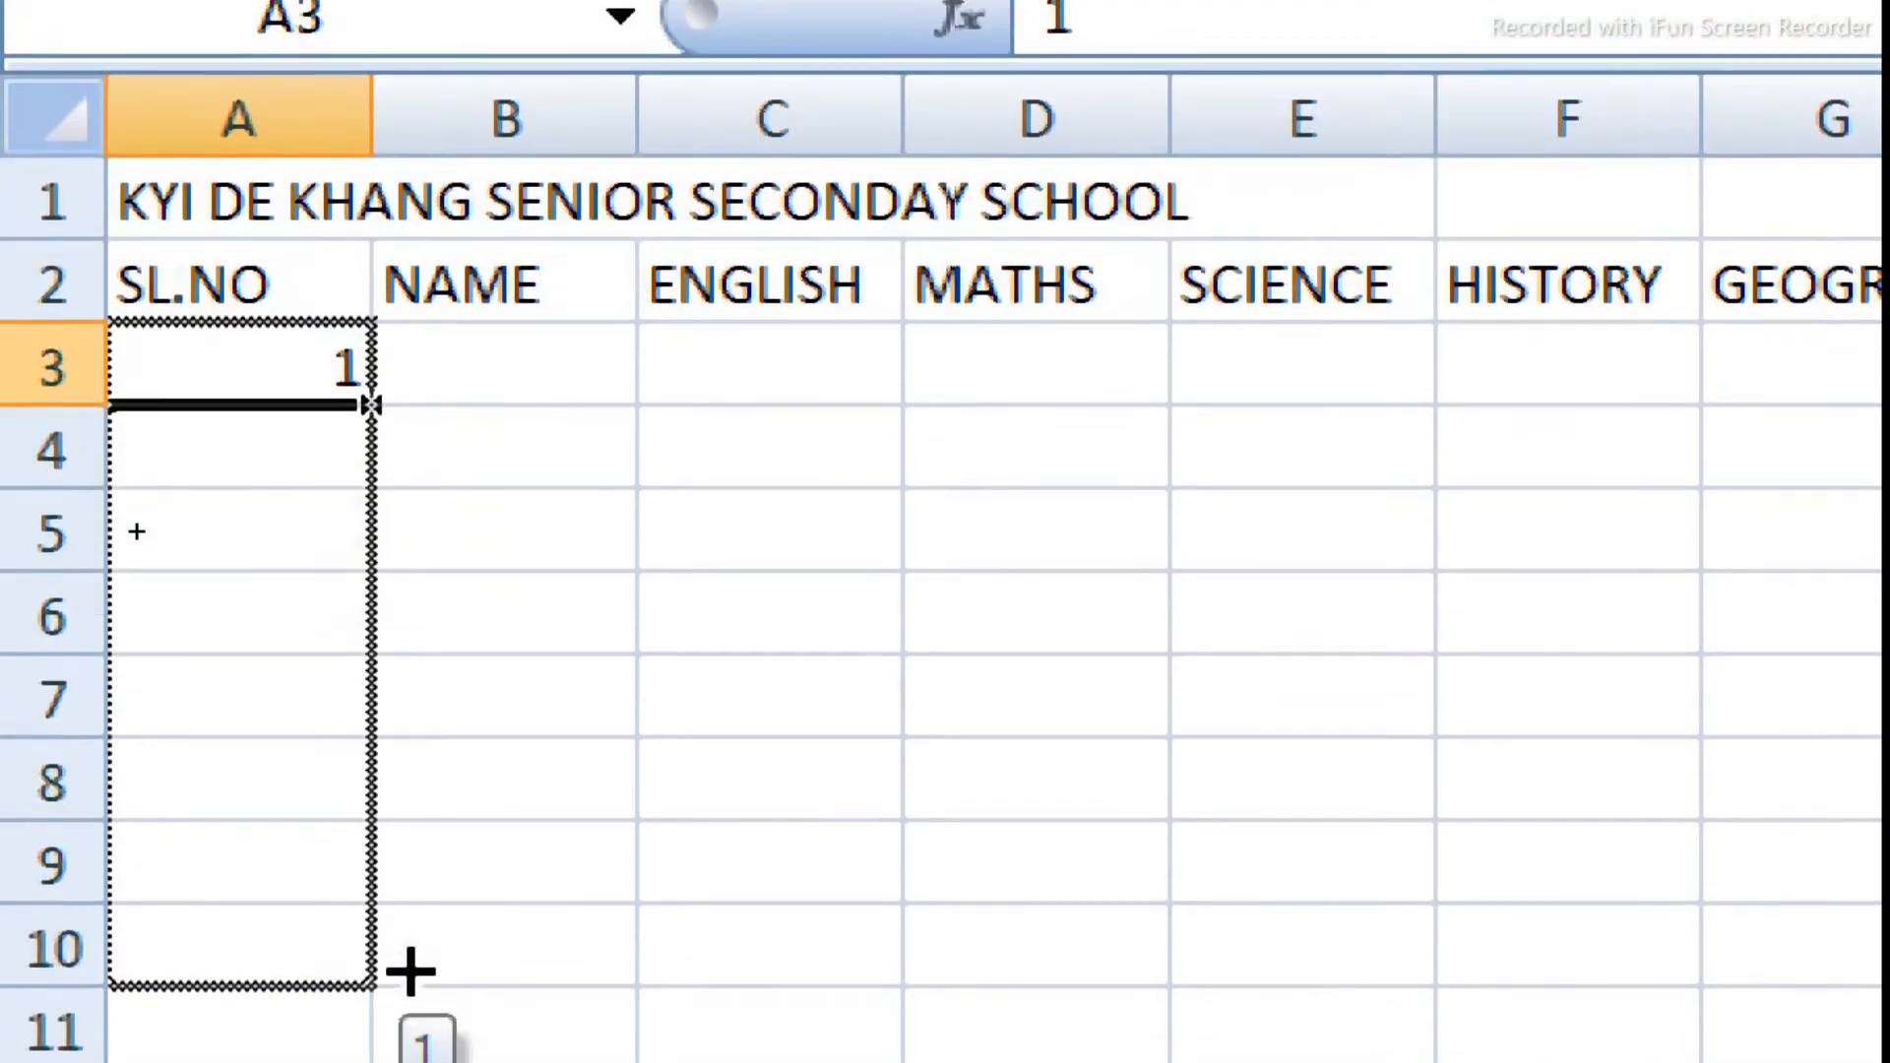
{"action": "left_click", "coordinate": [505, 771]}
{"action": "left_click", "coordinate": [312, 516]}
{"action": "left_click_drag", "start_coordinate": [379, 409], "coordinate": [422, 975]}
{"action": "left_click", "coordinate": [566, 364]}
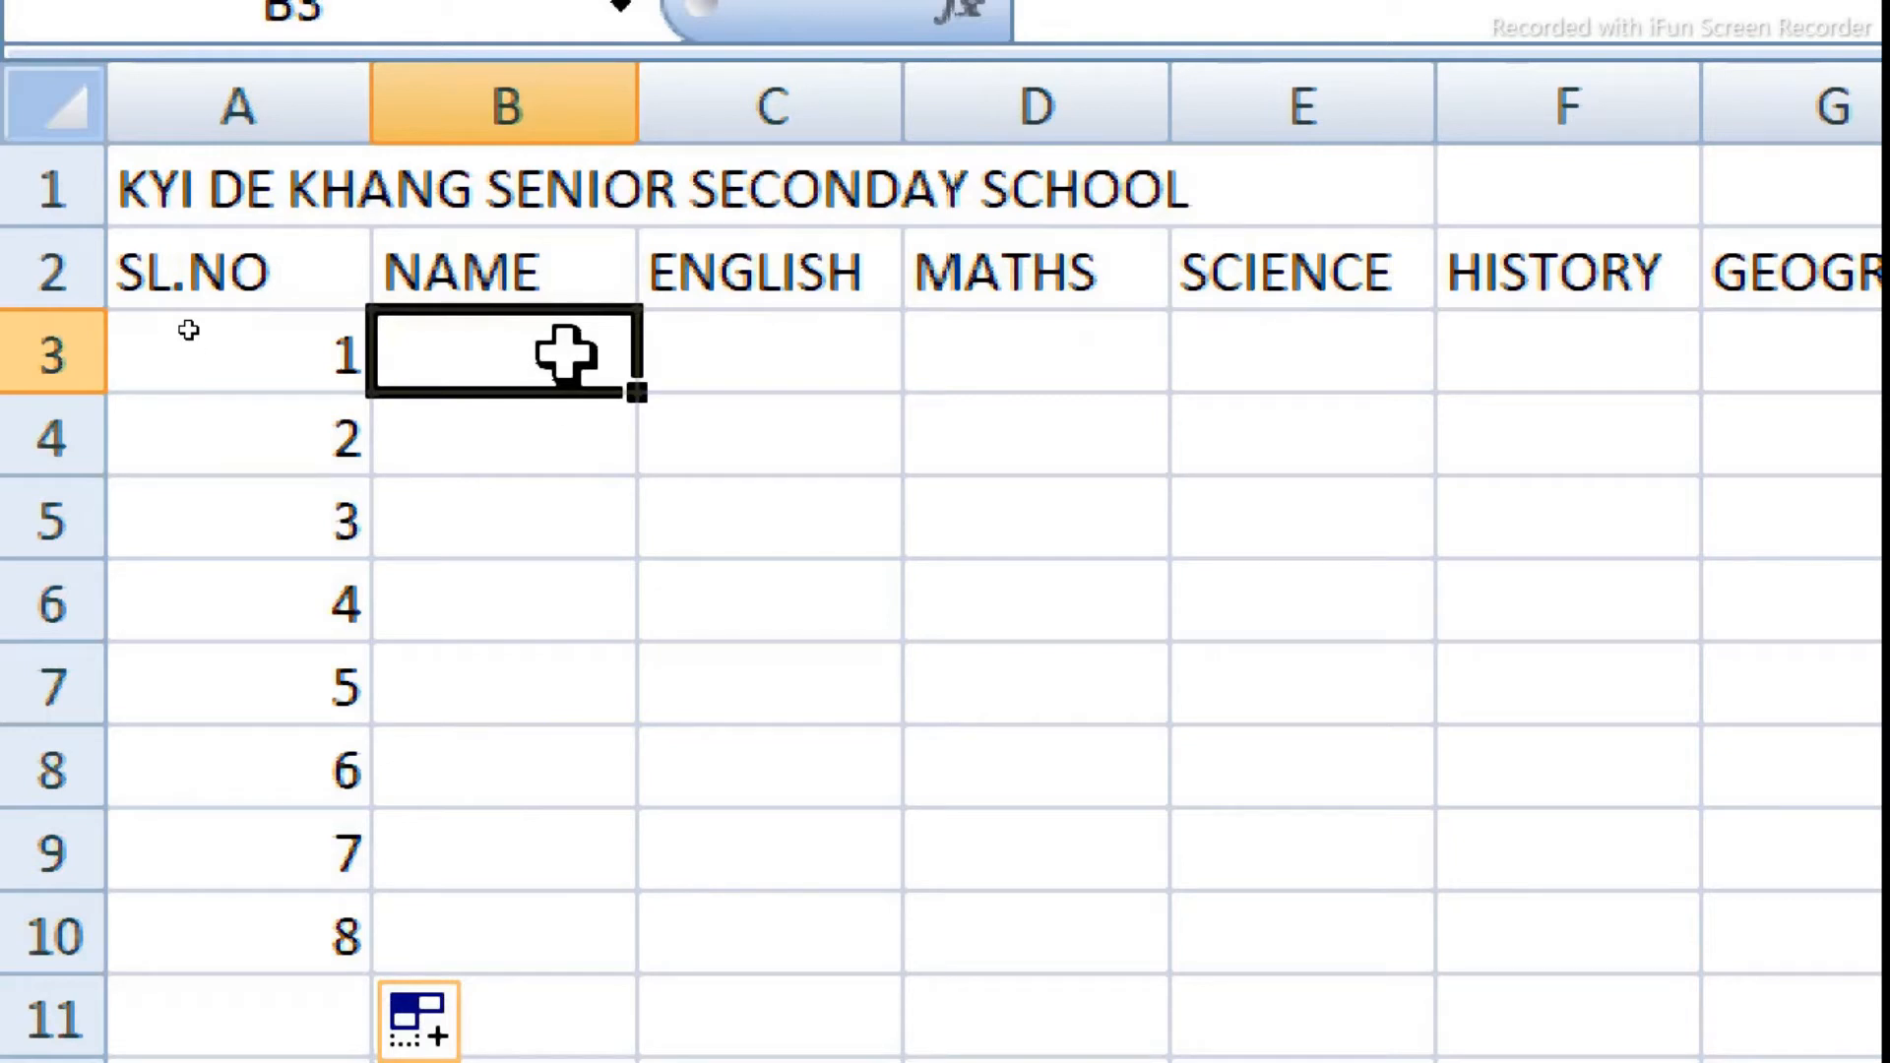
{"action": "key", "text": "Tab"}
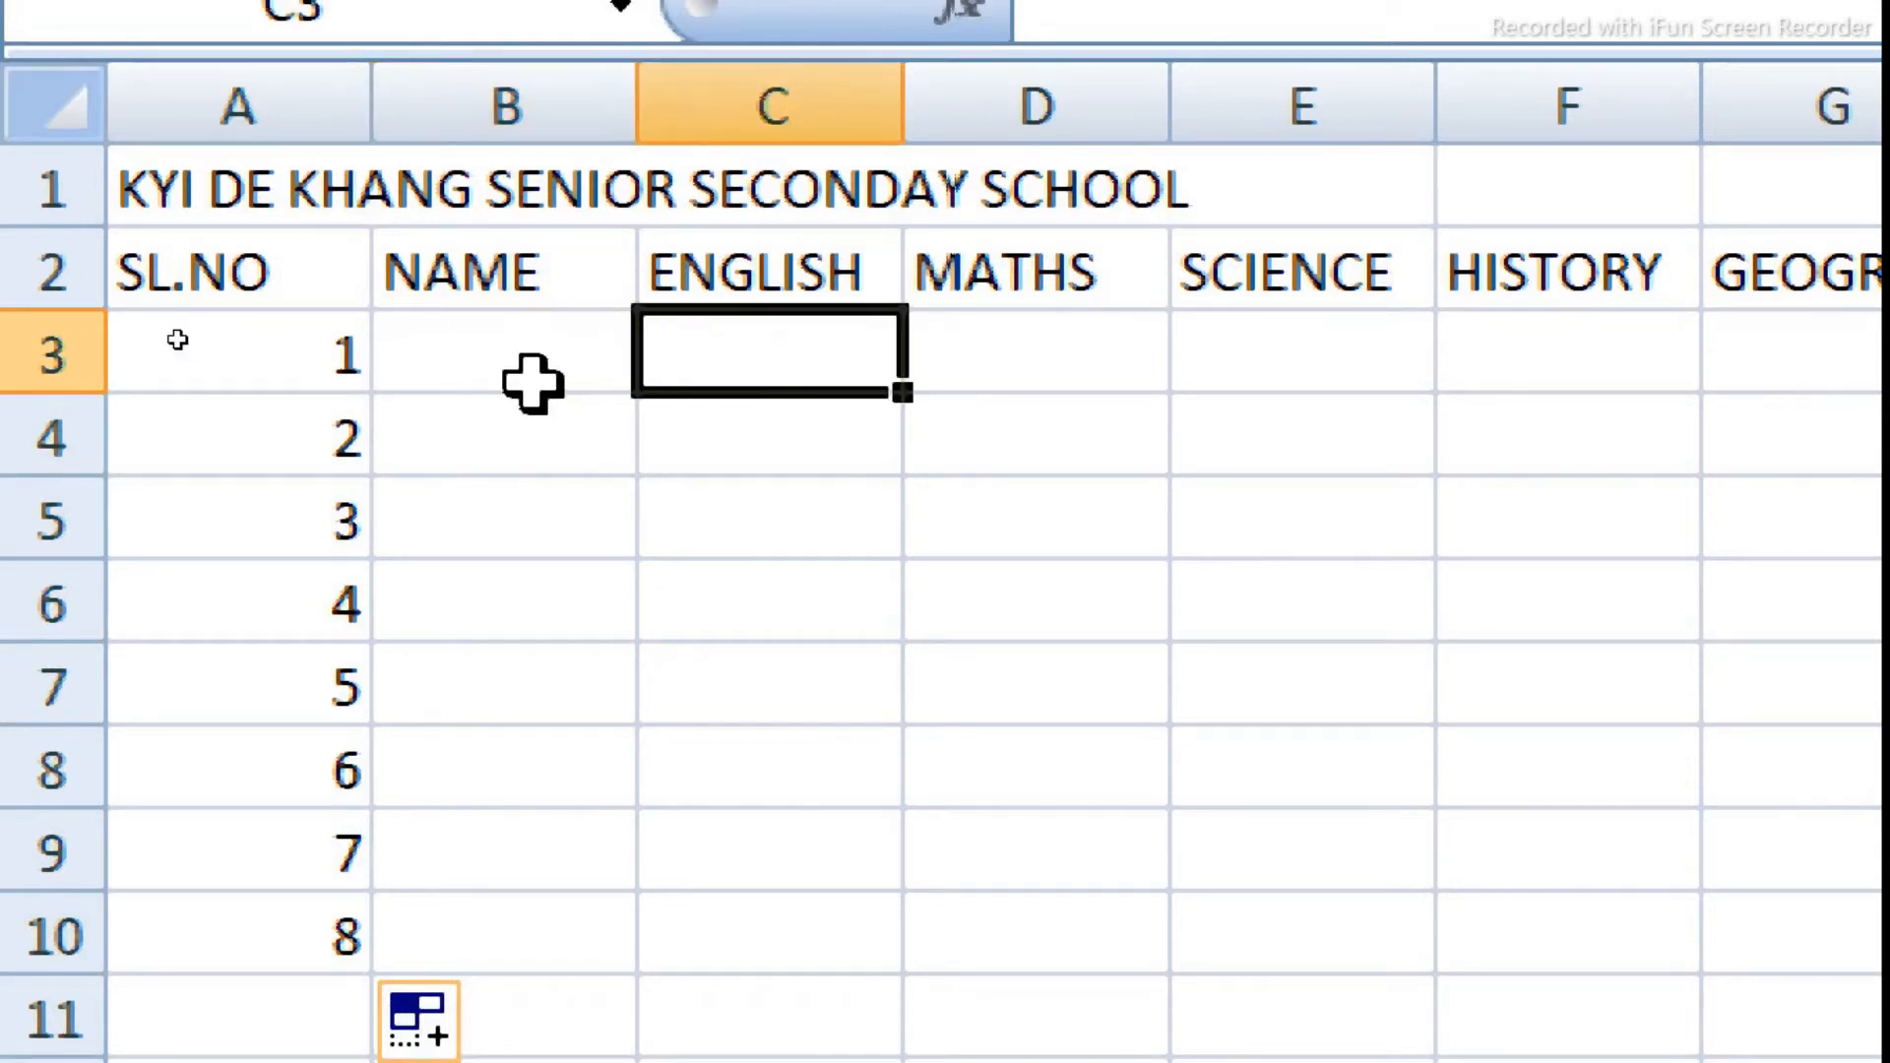
{"action": "key", "text": "Tab"}
{"action": "key", "text": "Tab"}
{"action": "key", "text": "Tab"}
{"action": "key", "text": "Tab"}
{"action": "key", "text": "Tab"}
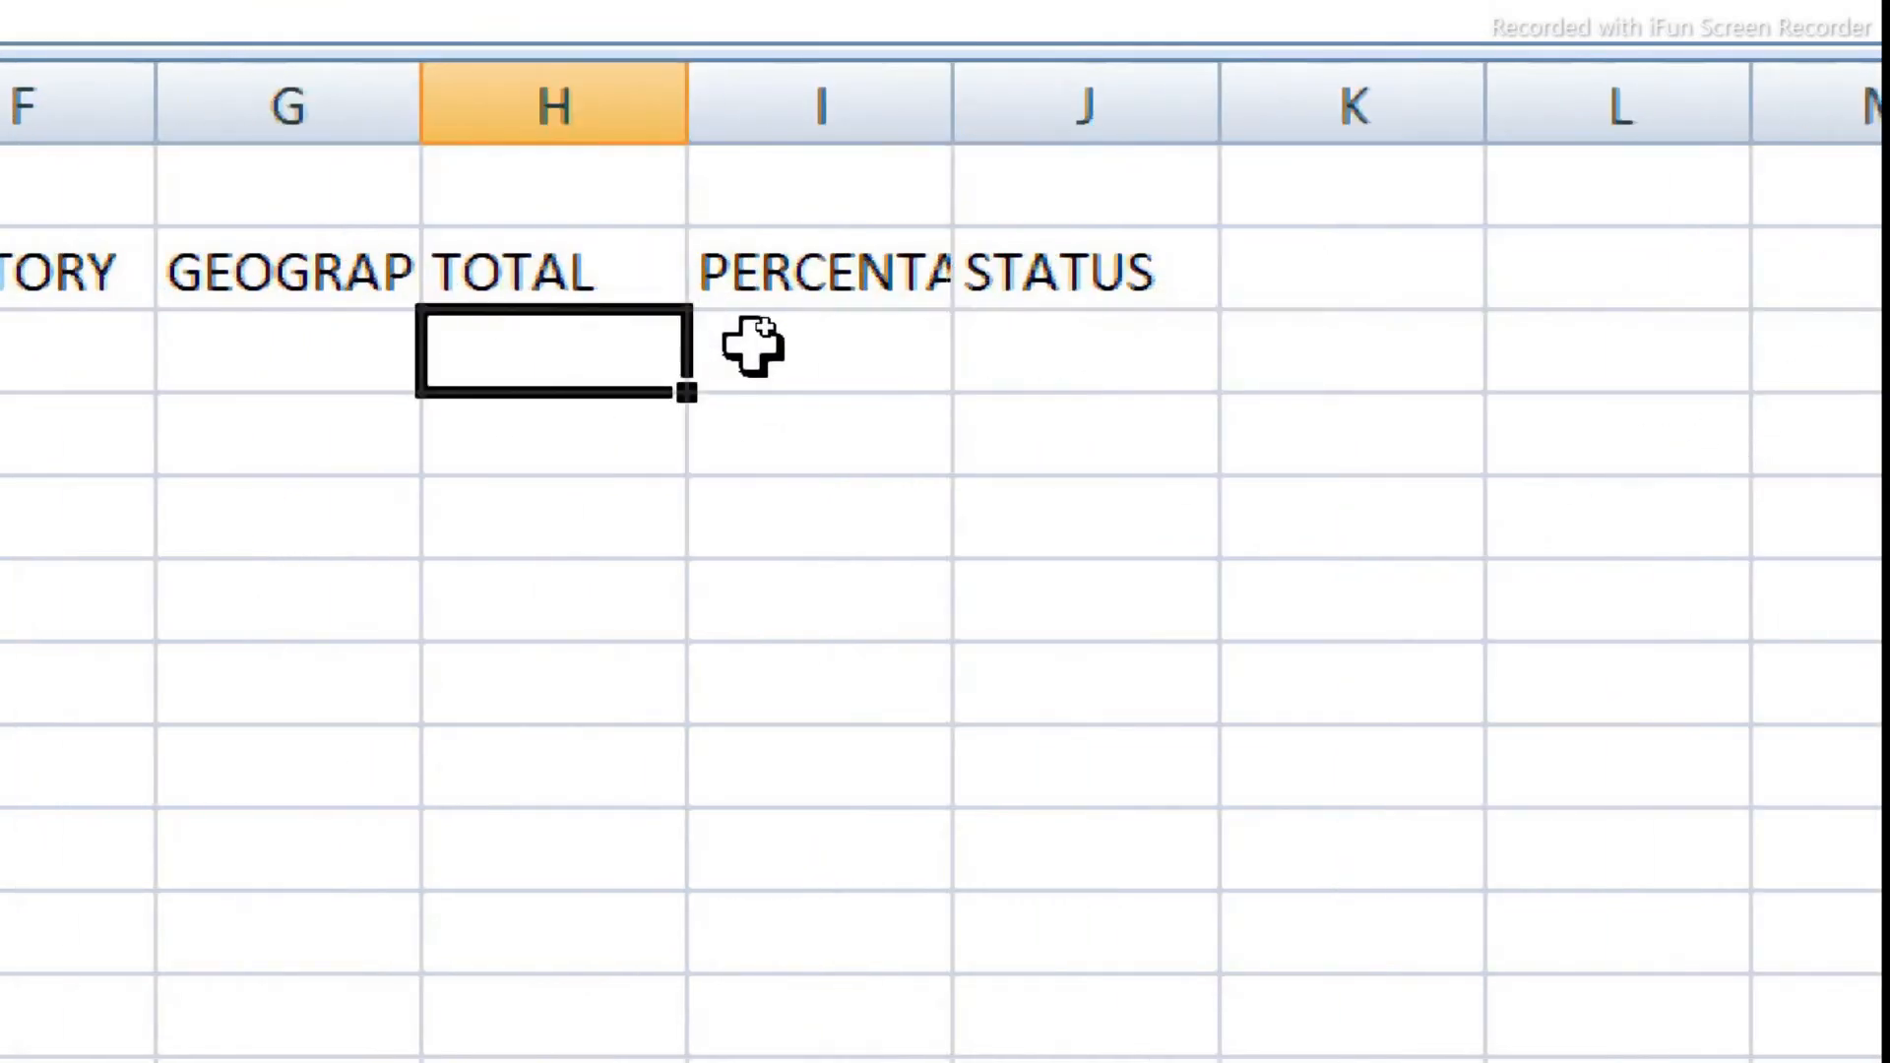
{"action": "left_click", "coordinate": [763, 347]}
{"action": "left_click", "coordinate": [987, 346]}
{"action": "left_click", "coordinate": [588, 350]}
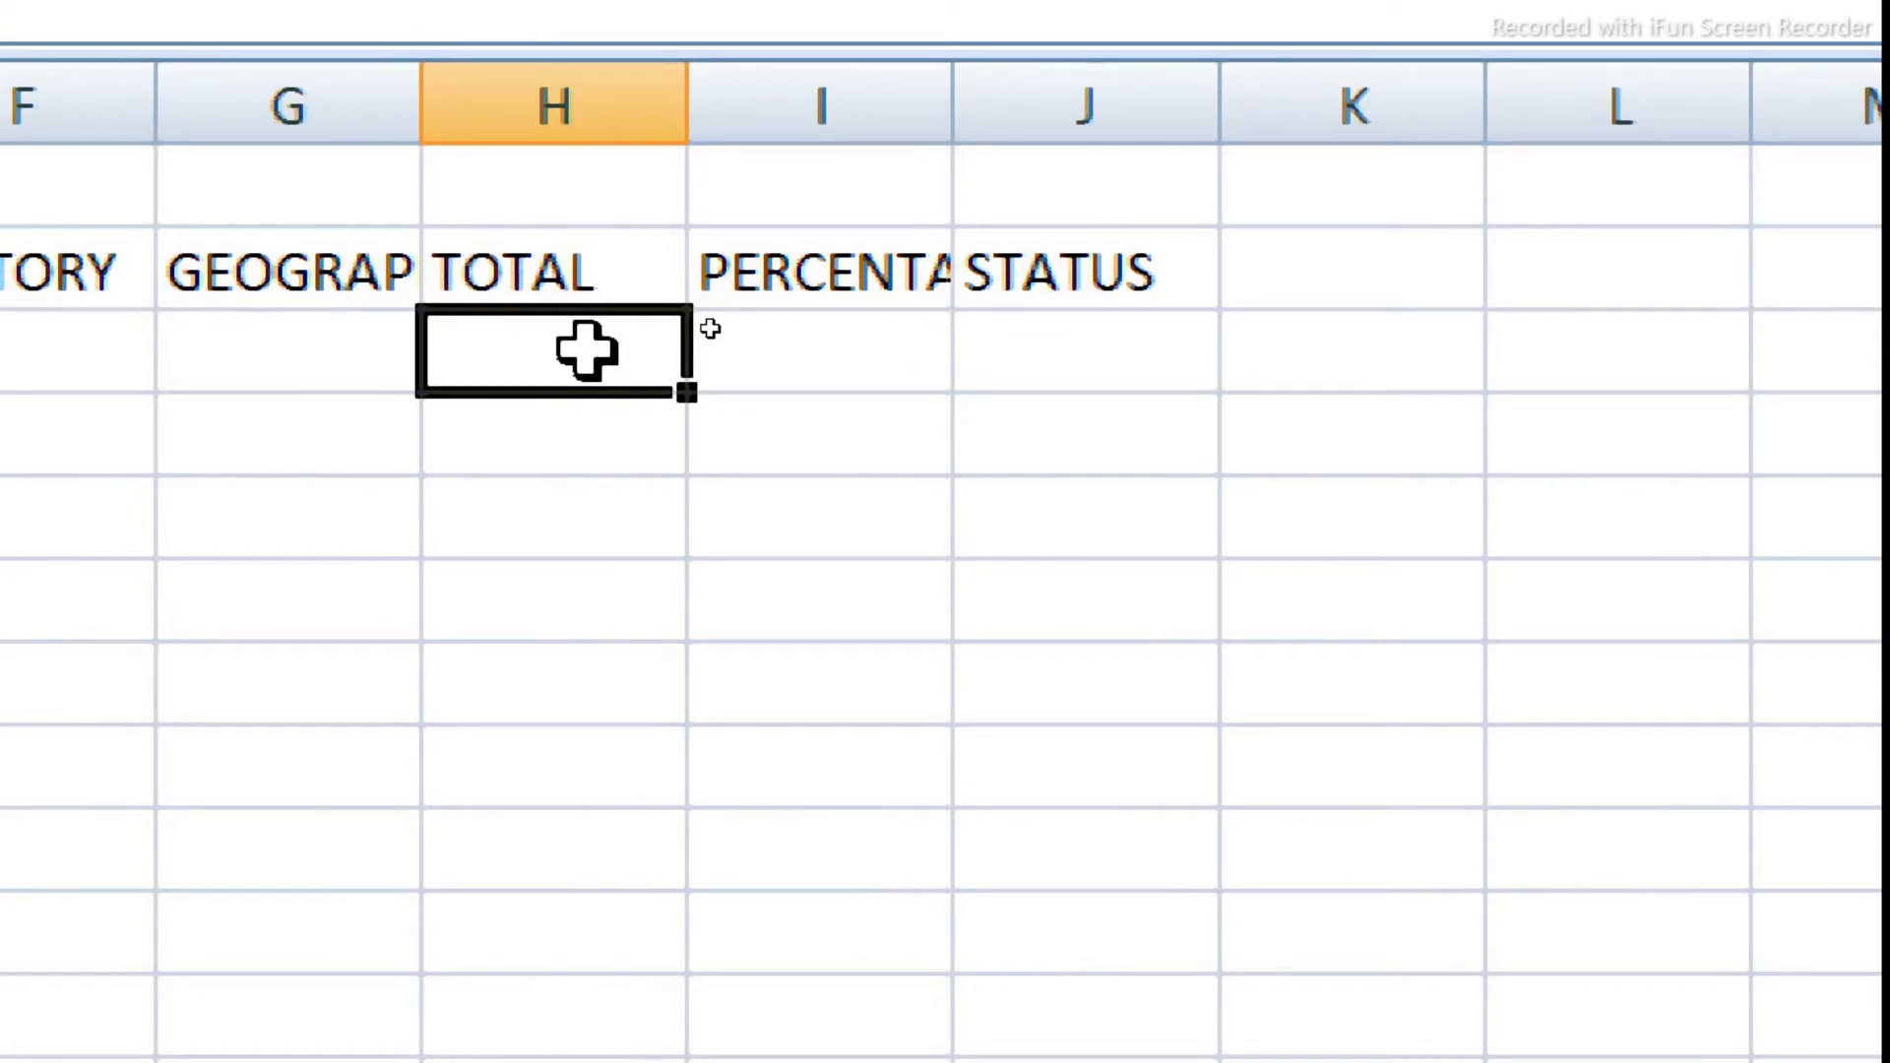
{"action": "key", "text": "Left"}
{"action": "key", "text": "Left"}
{"action": "key", "text": "Left"}
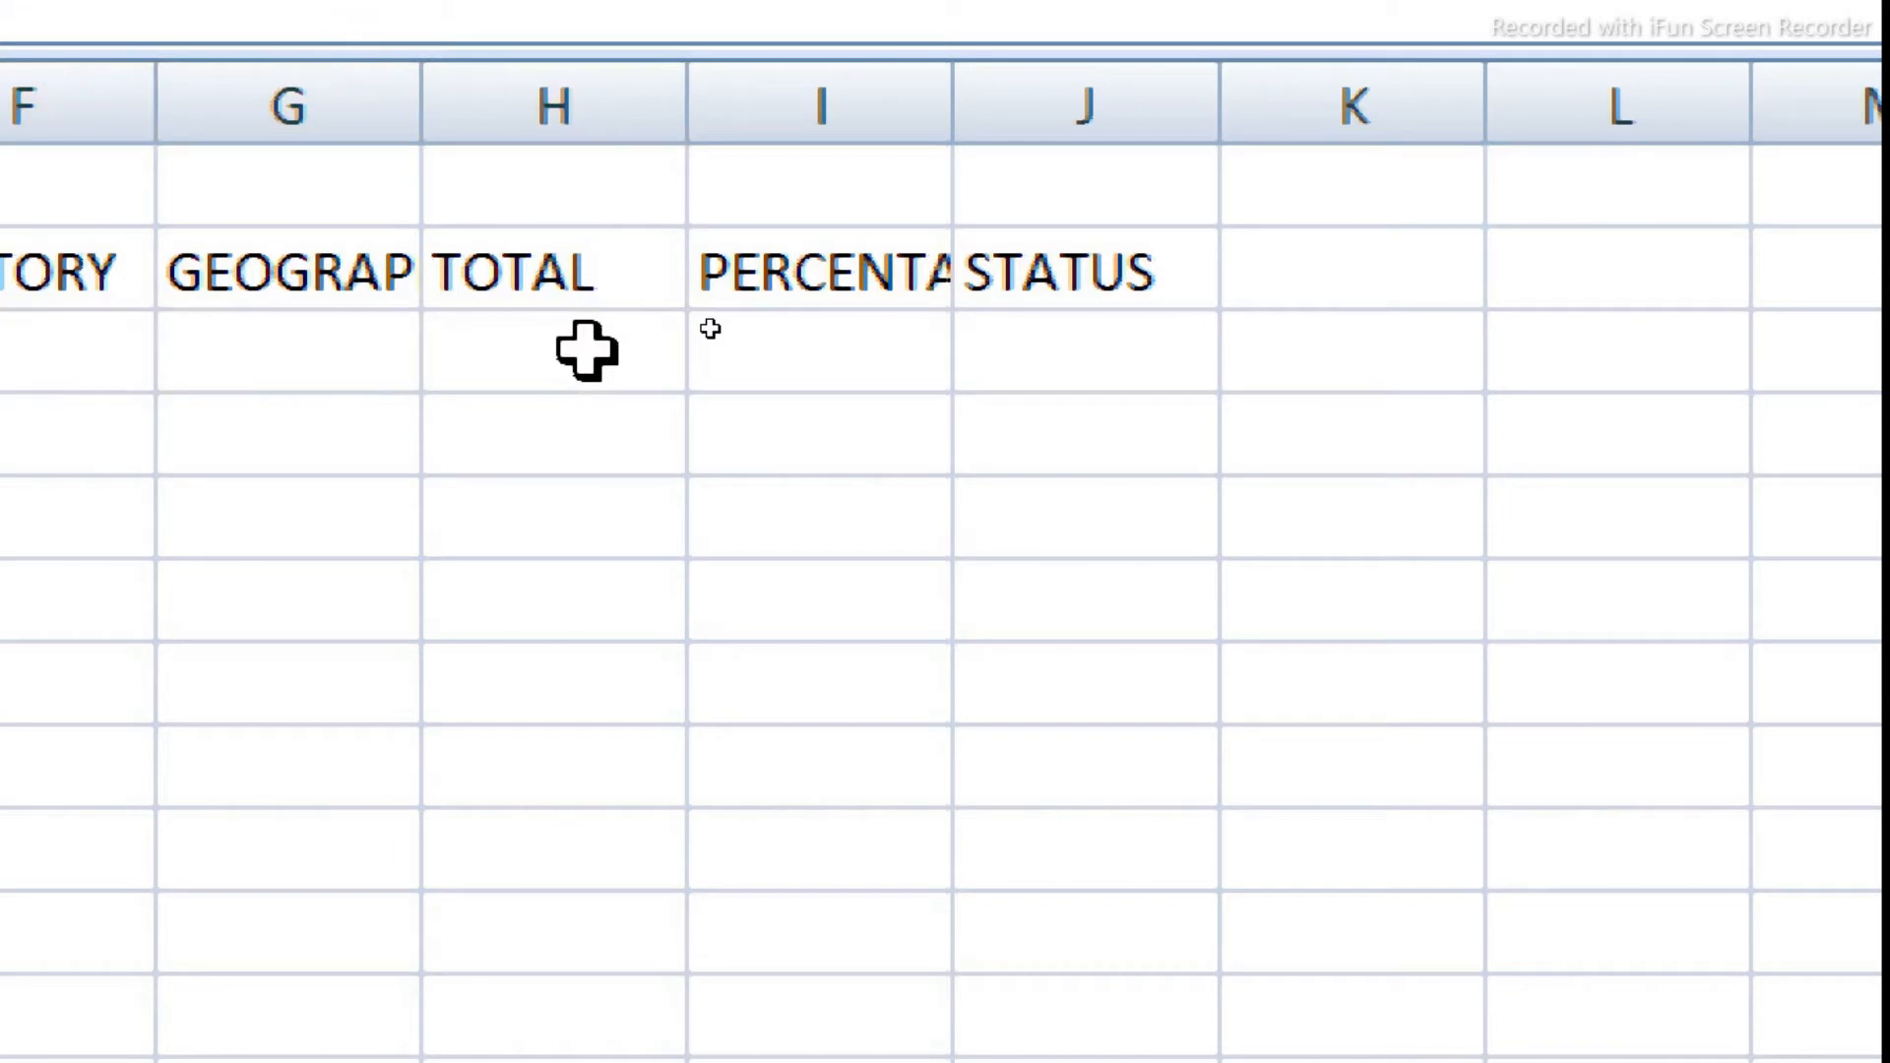
{"action": "key", "text": "Left"}
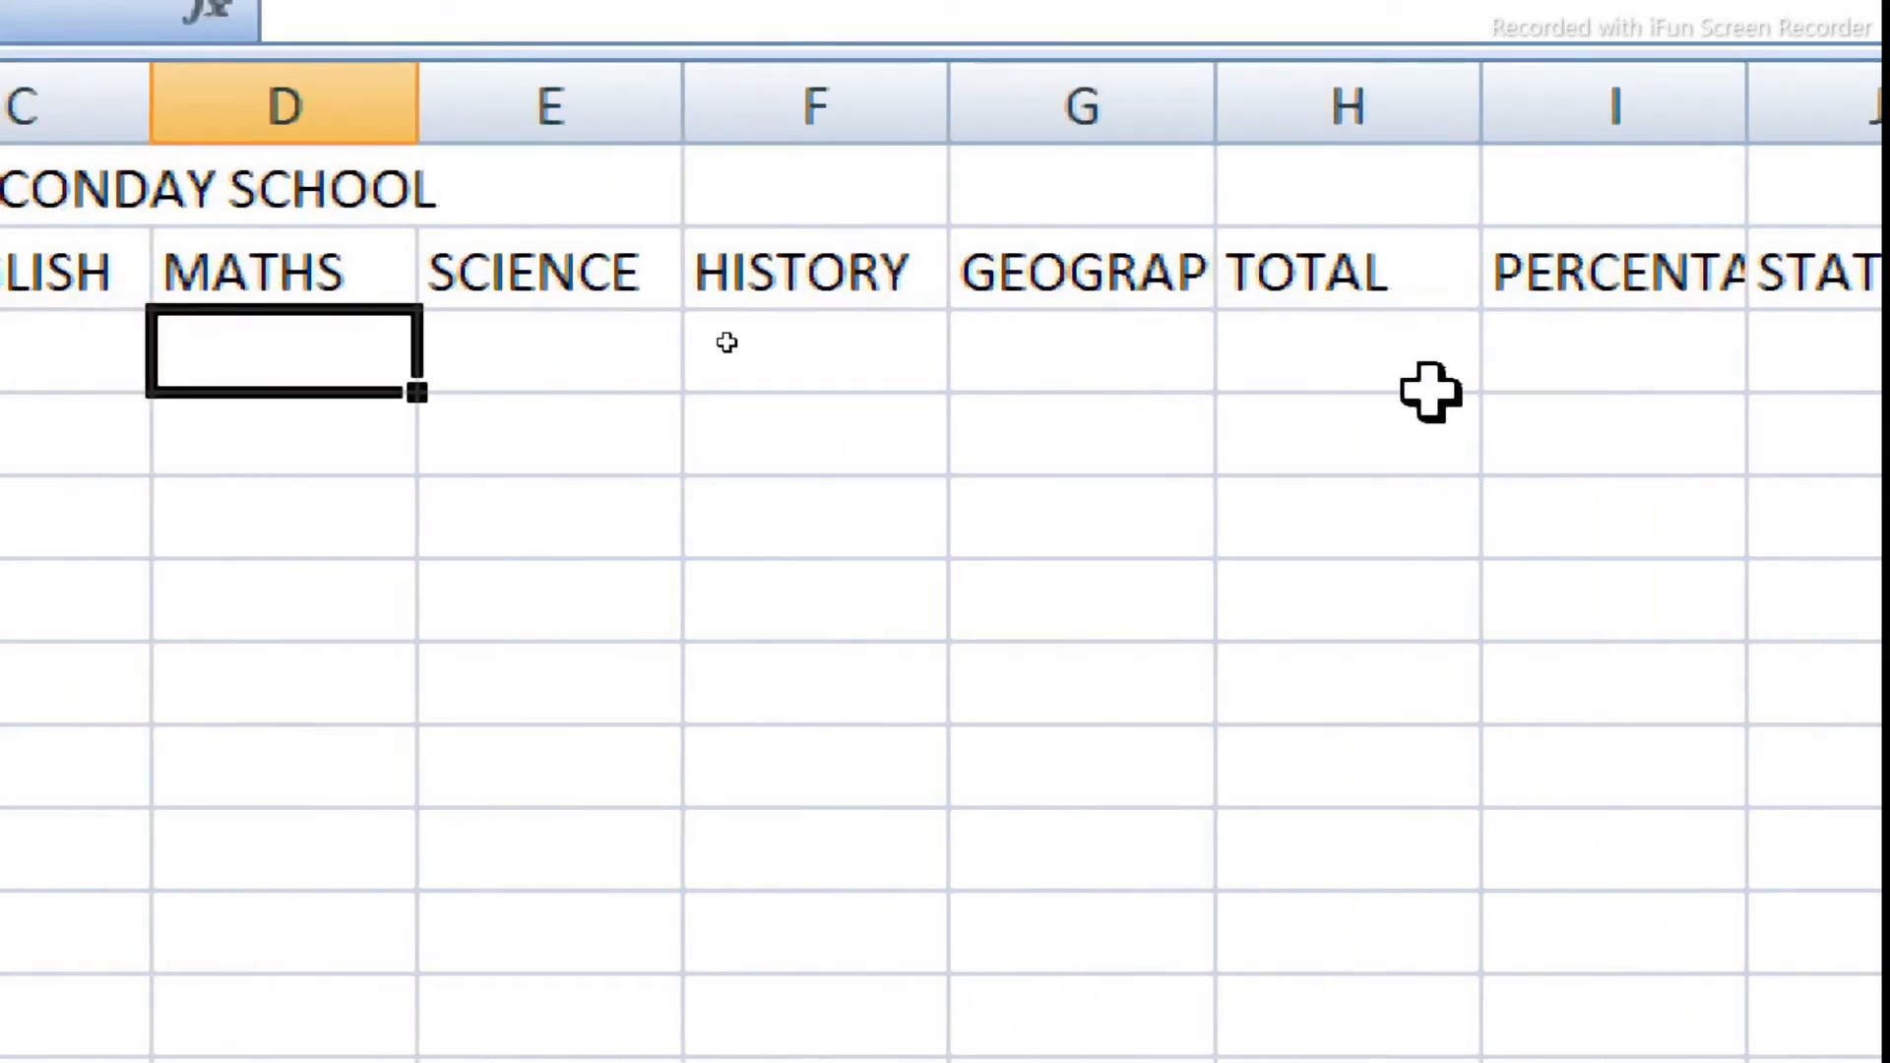
Step: Calculate the first student's TOTAL in H3 with =SUM(C3:G3)
{"action": "left_click", "coordinate": [1373, 364]}
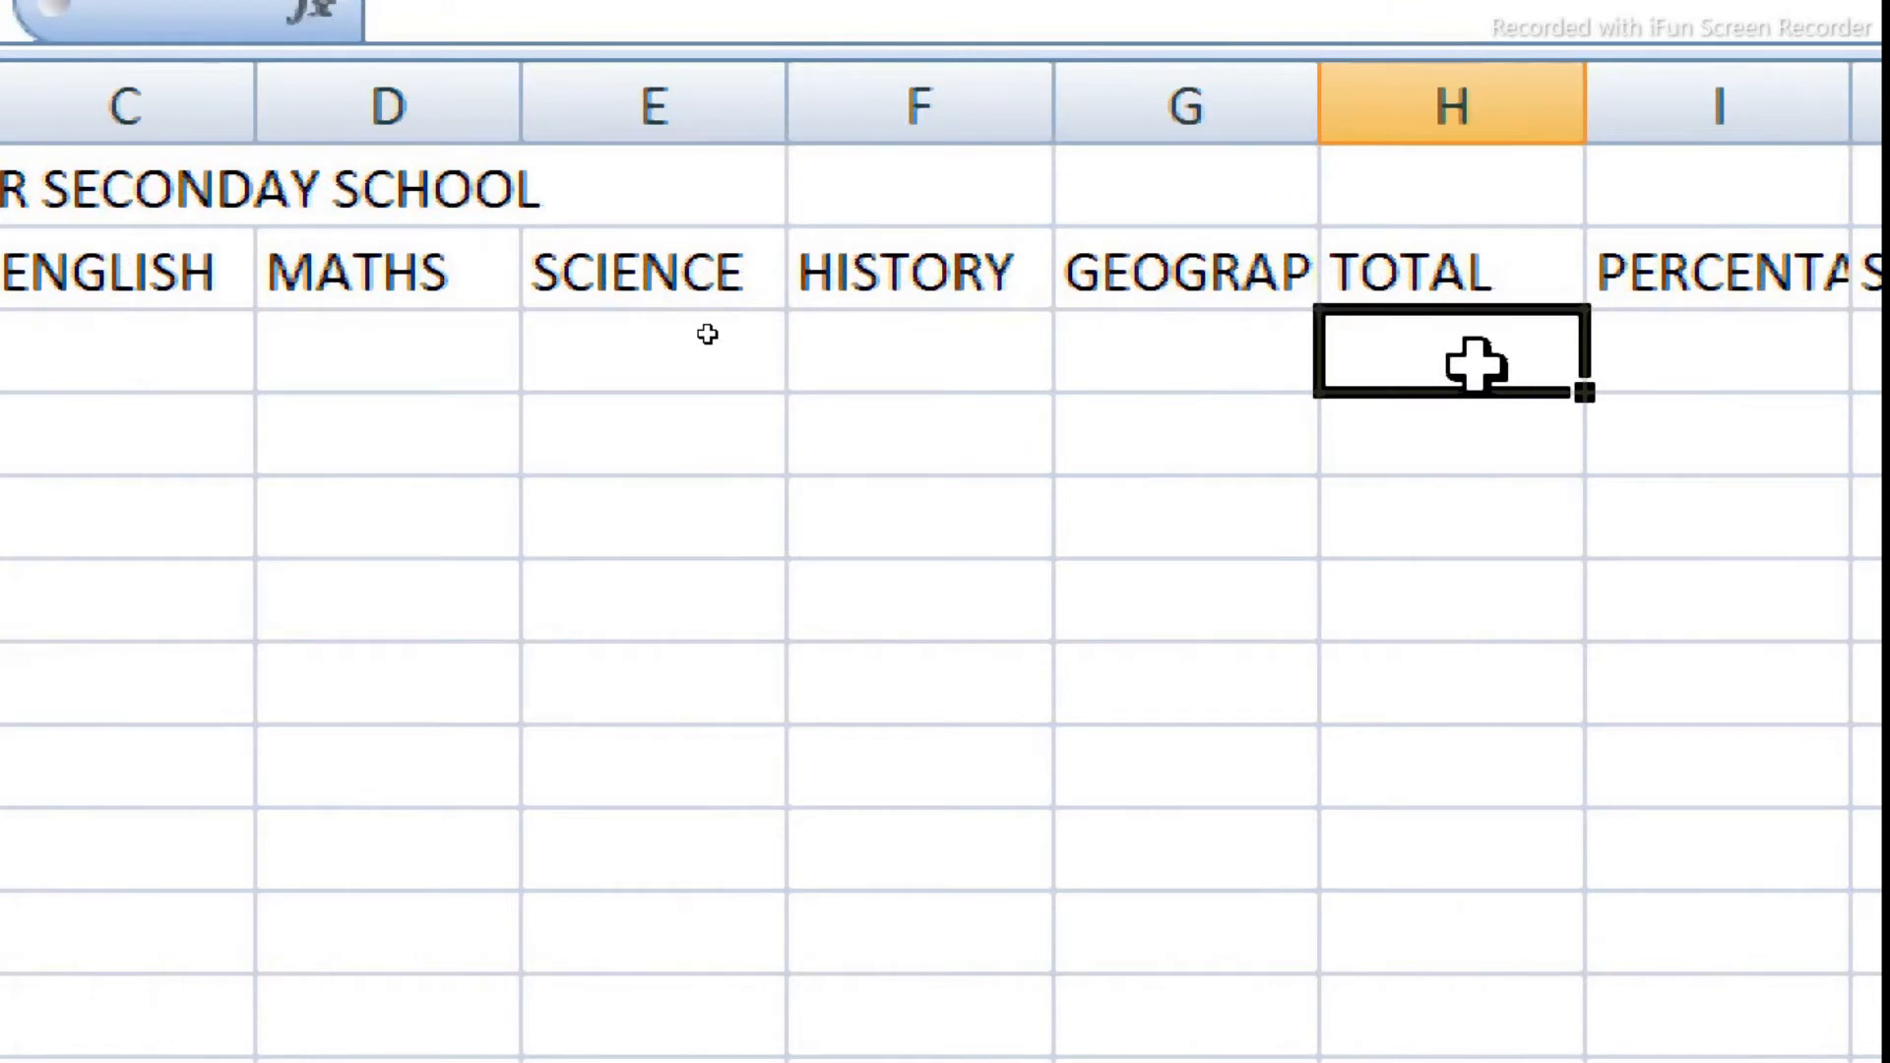
{"action": "type", "text": "=SUM"}
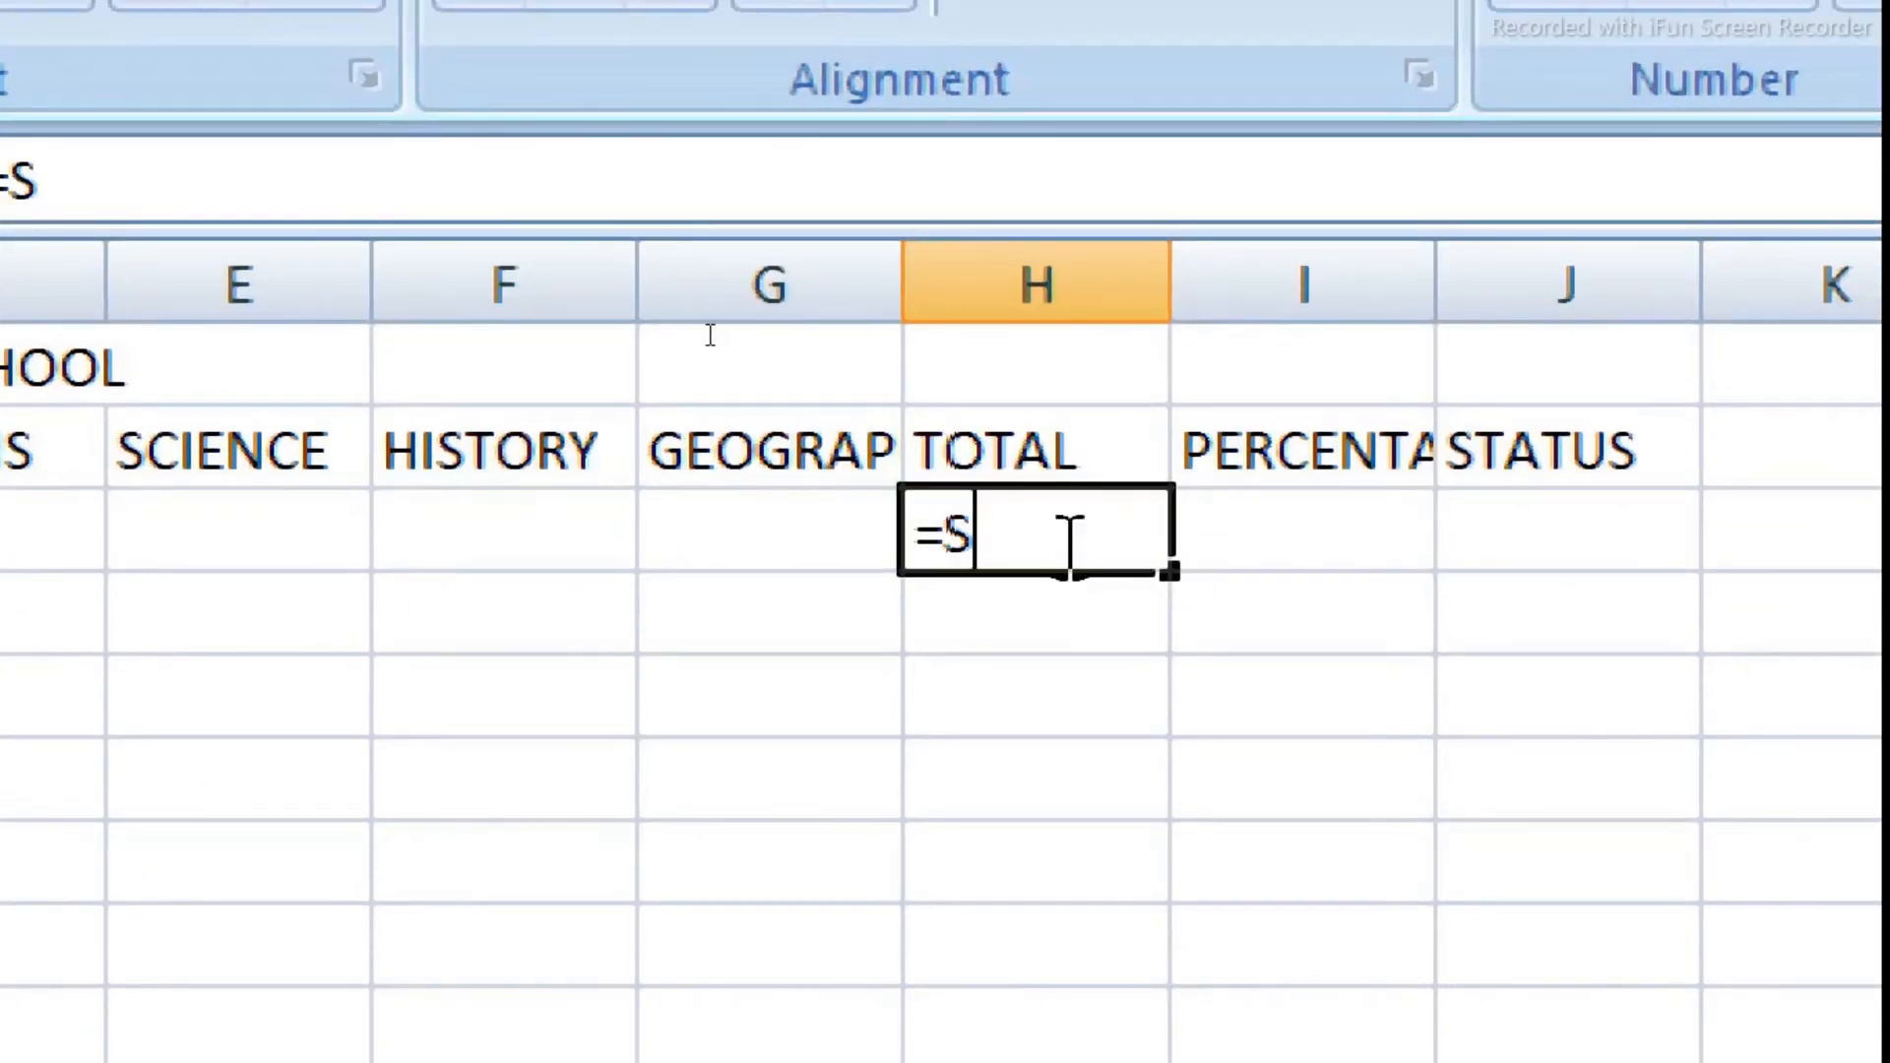
{"action": "type", "text": "("}
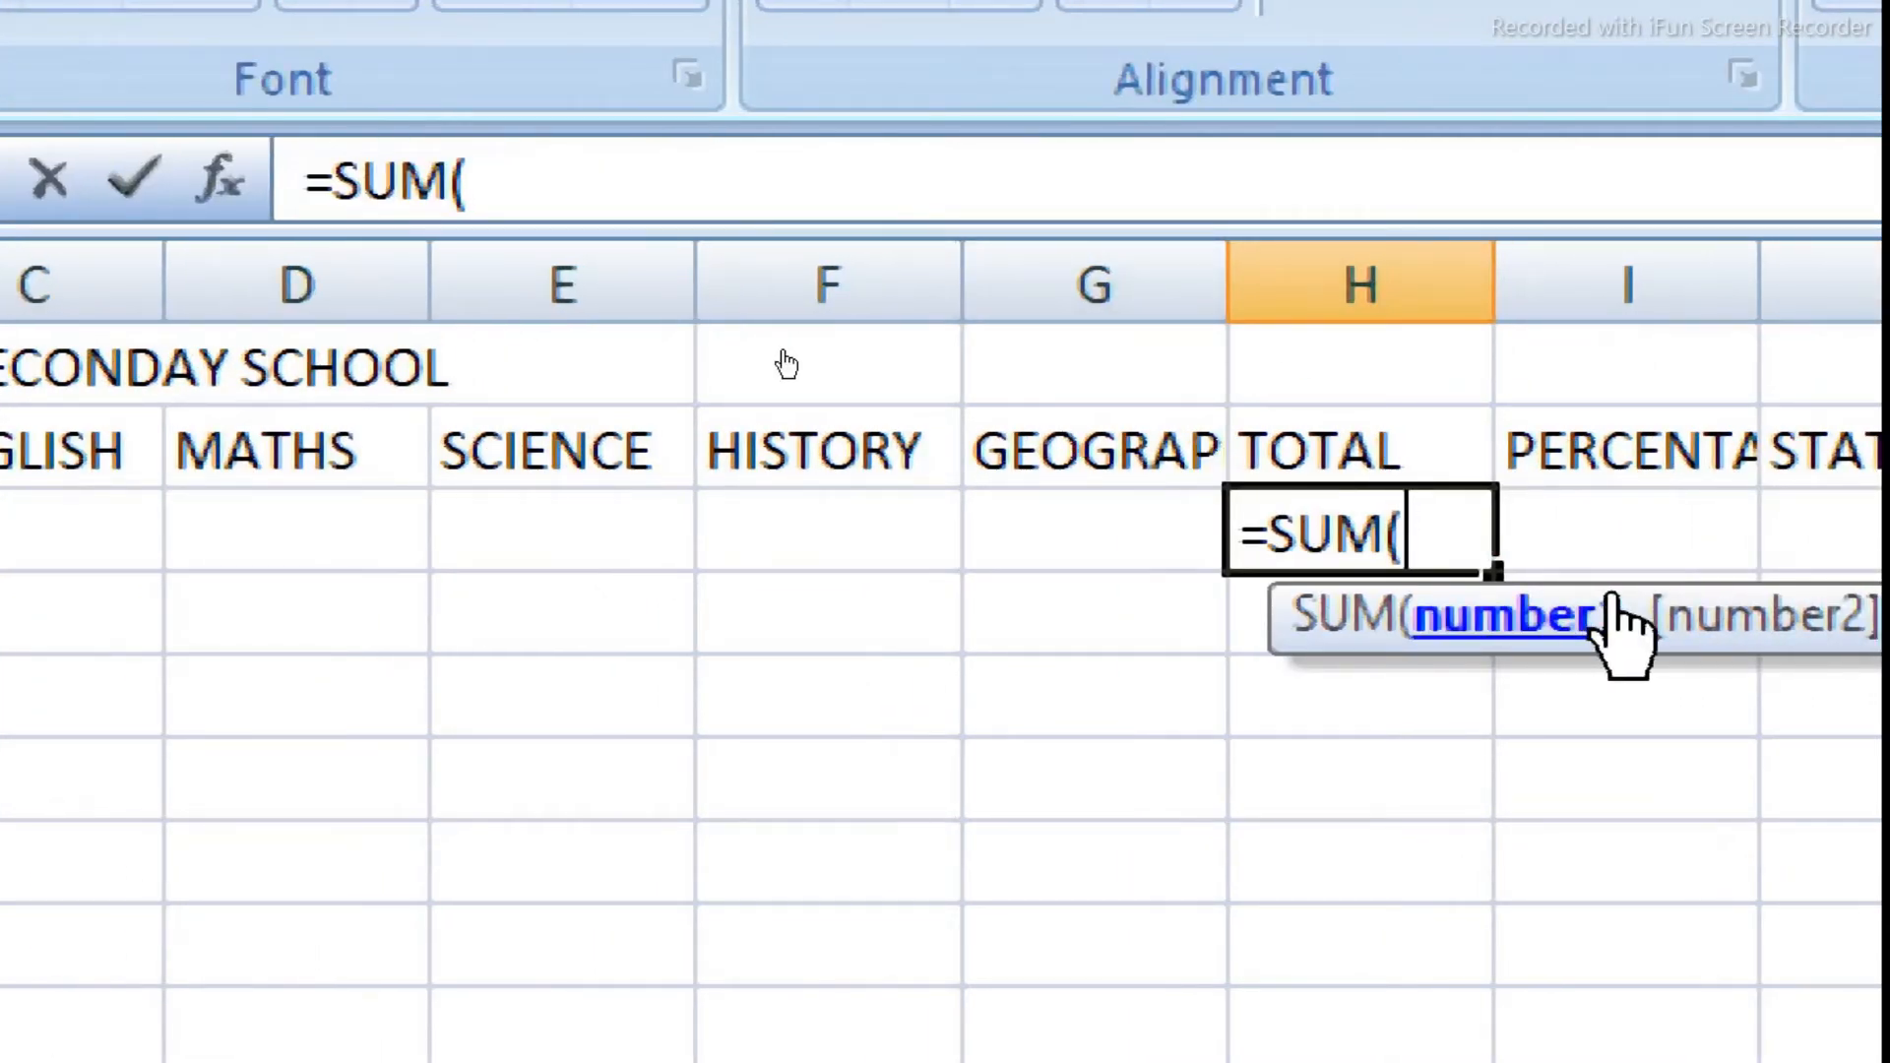
{"action": "key", "text": "Left"}
{"action": "key", "text": "Left"}
{"action": "key", "text": "Left"}
{"action": "key", "text": "Left"}
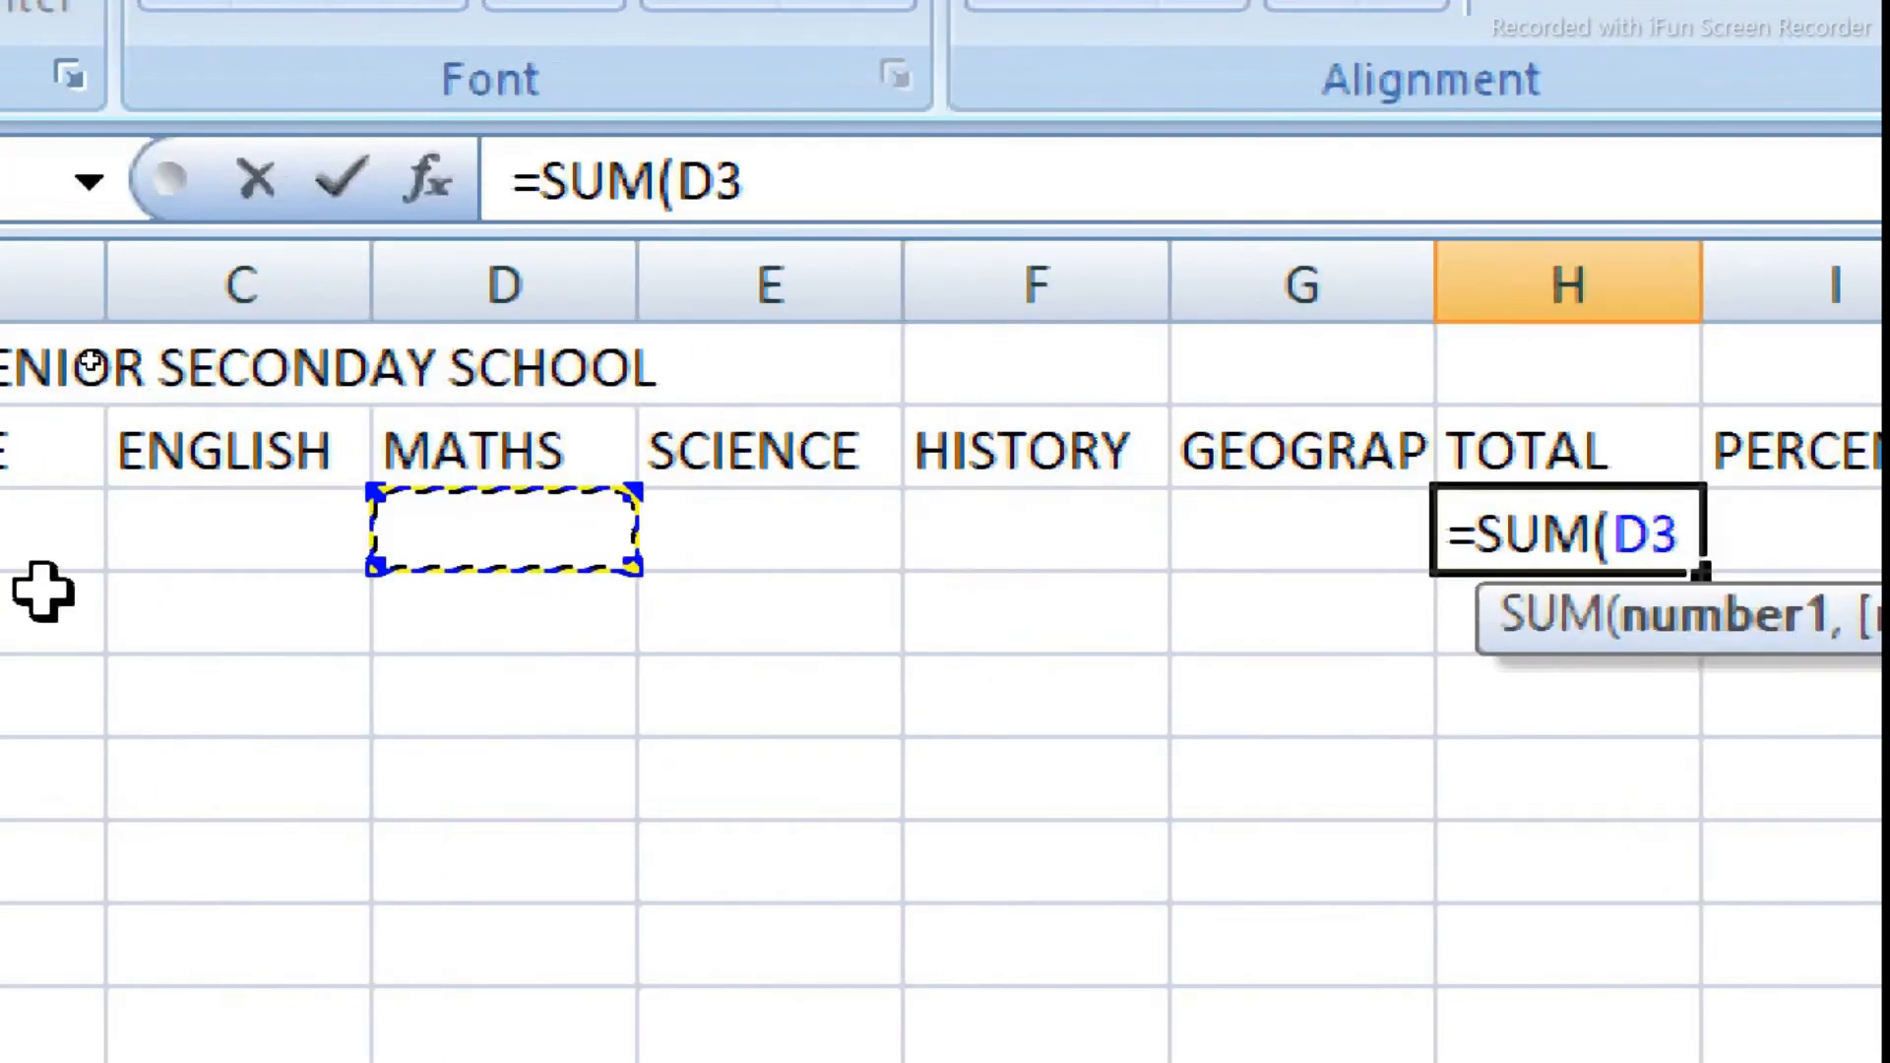
{"action": "key", "text": "Left"}
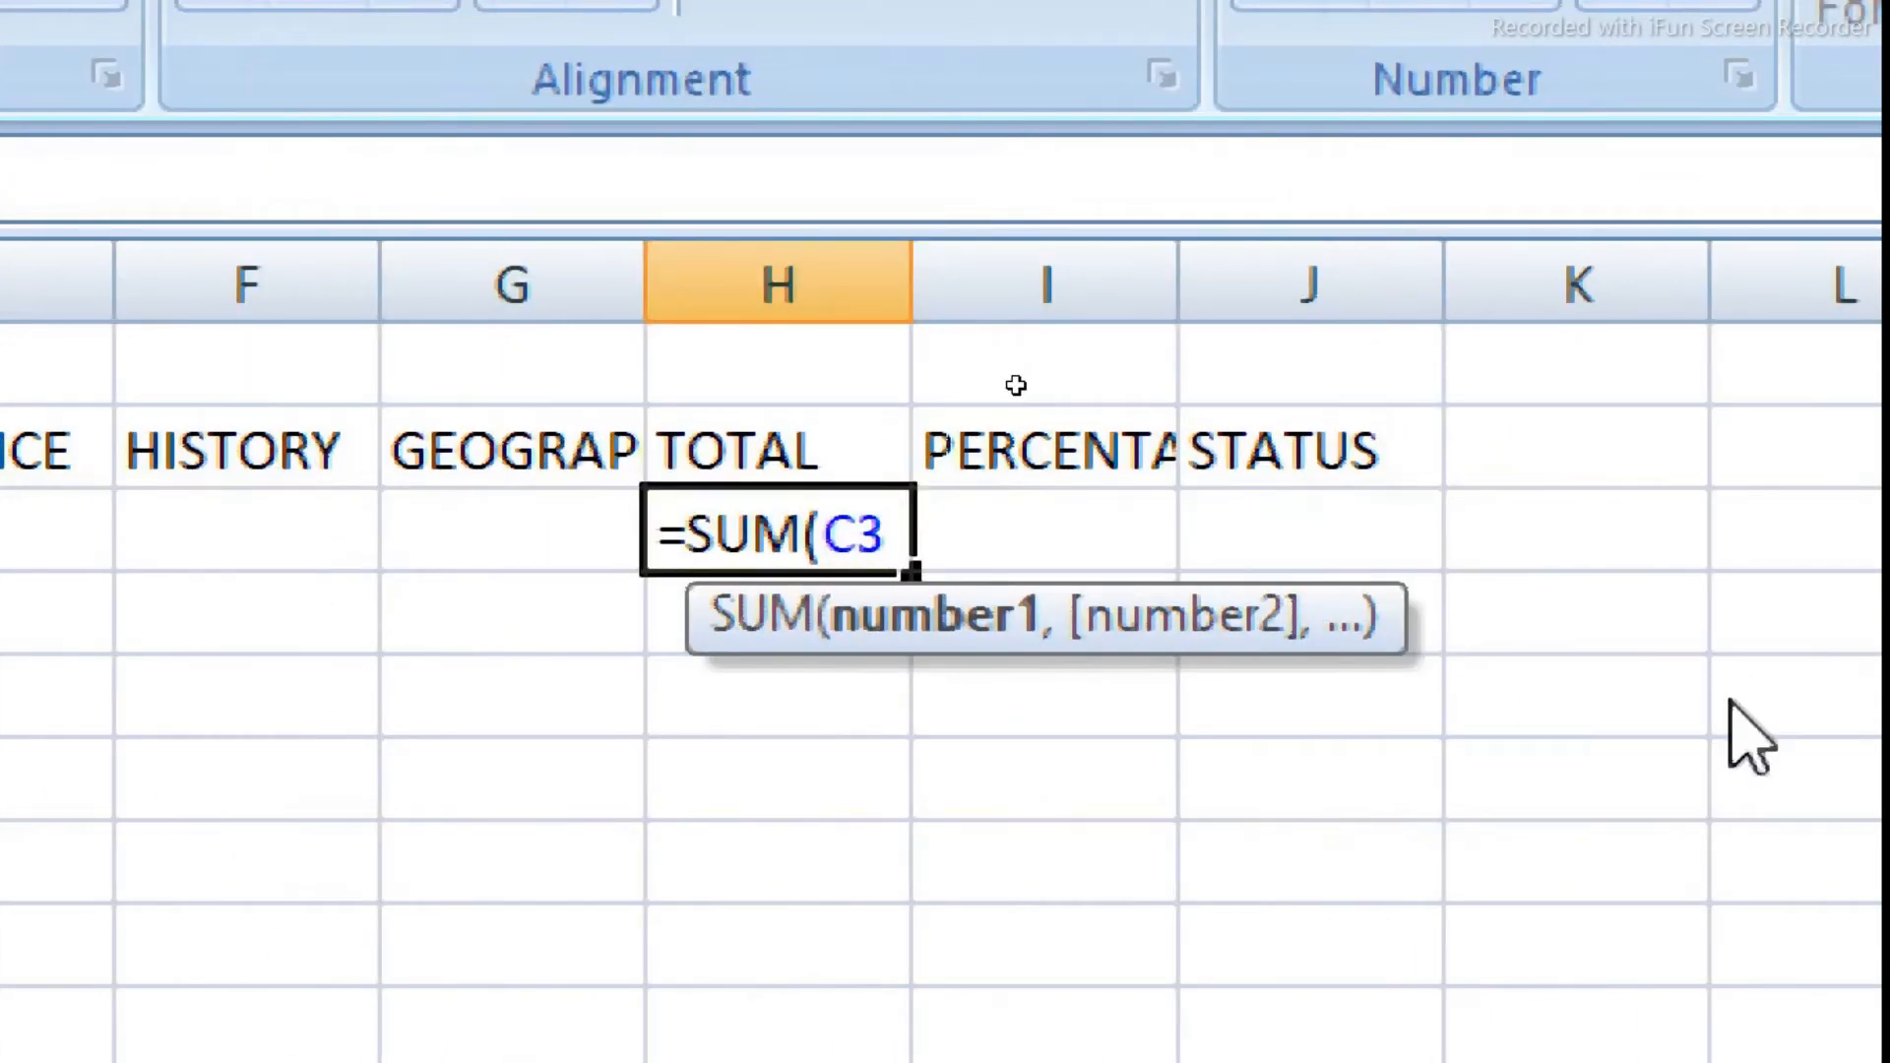
{"action": "key", "text": "shift+Right"}
{"action": "key", "text": "shift+Right"}
{"action": "key", "text": "shift+Right"}
{"action": "key", "text": "shift+Right"}
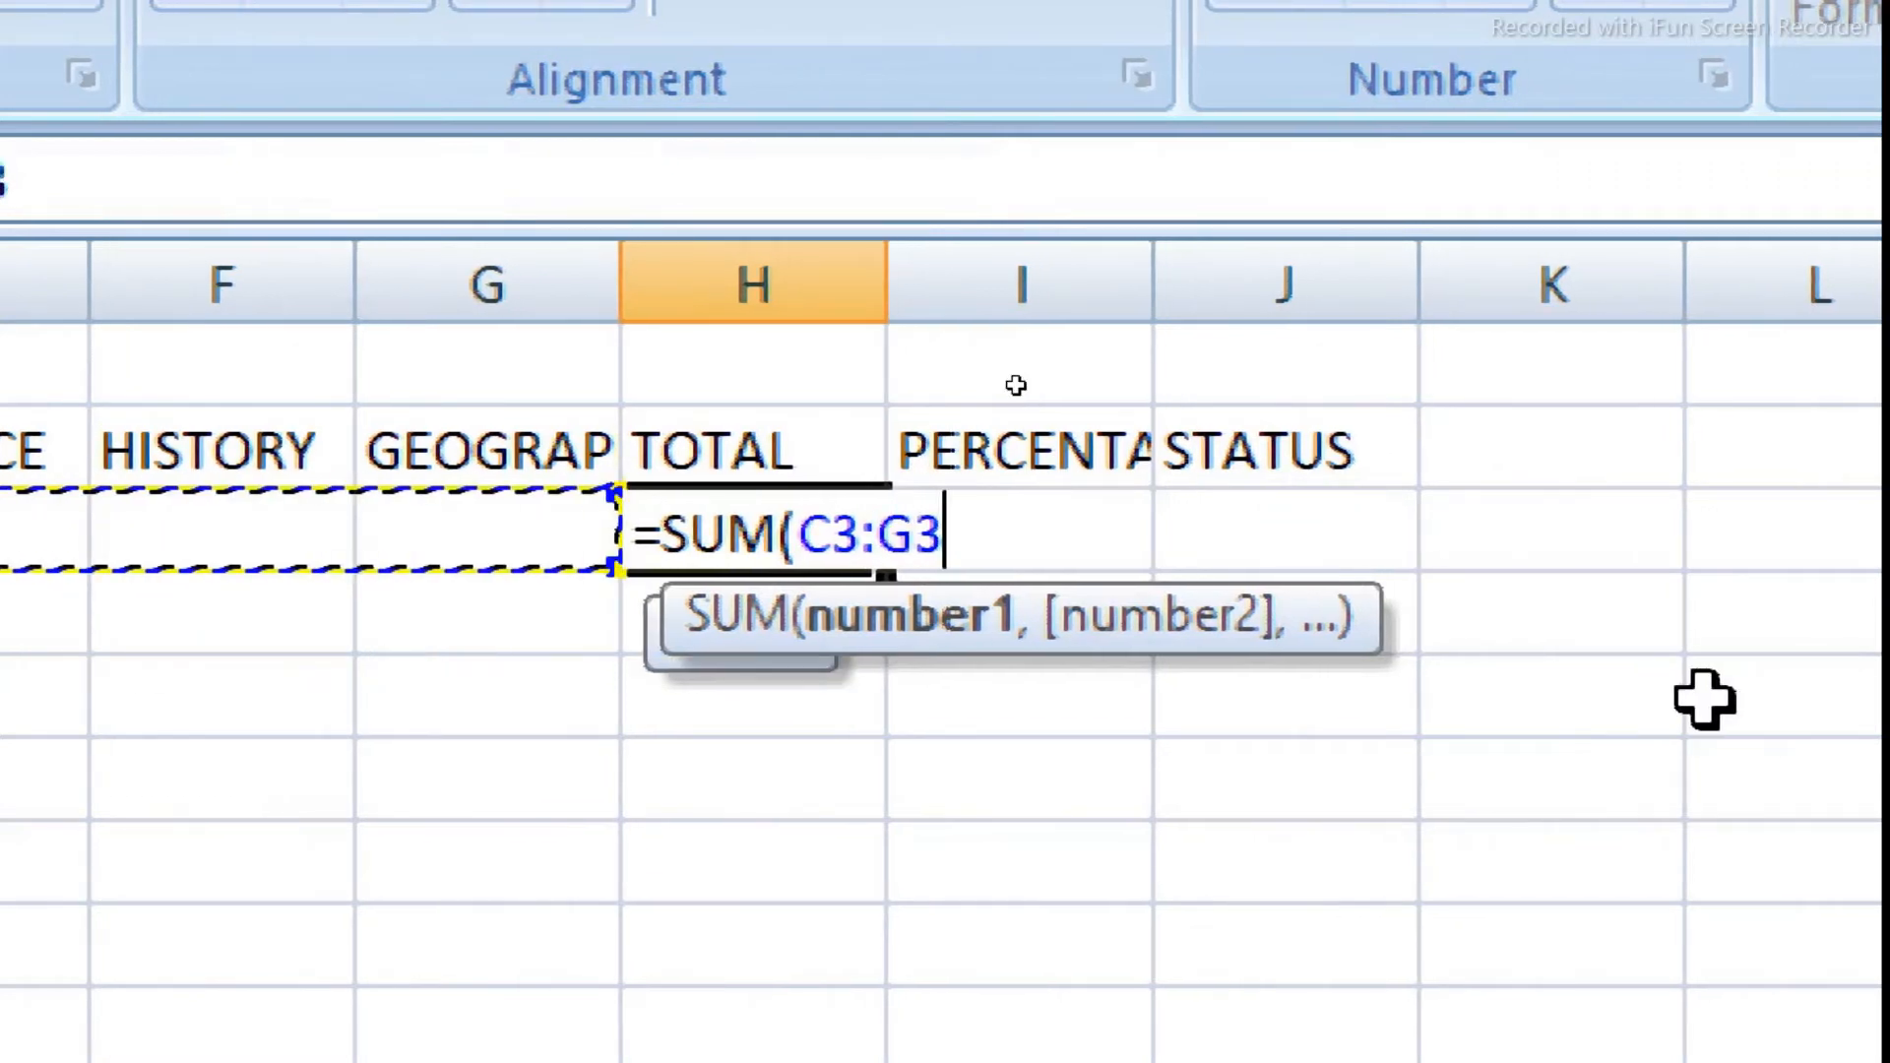
{"action": "type", "text": ")"}
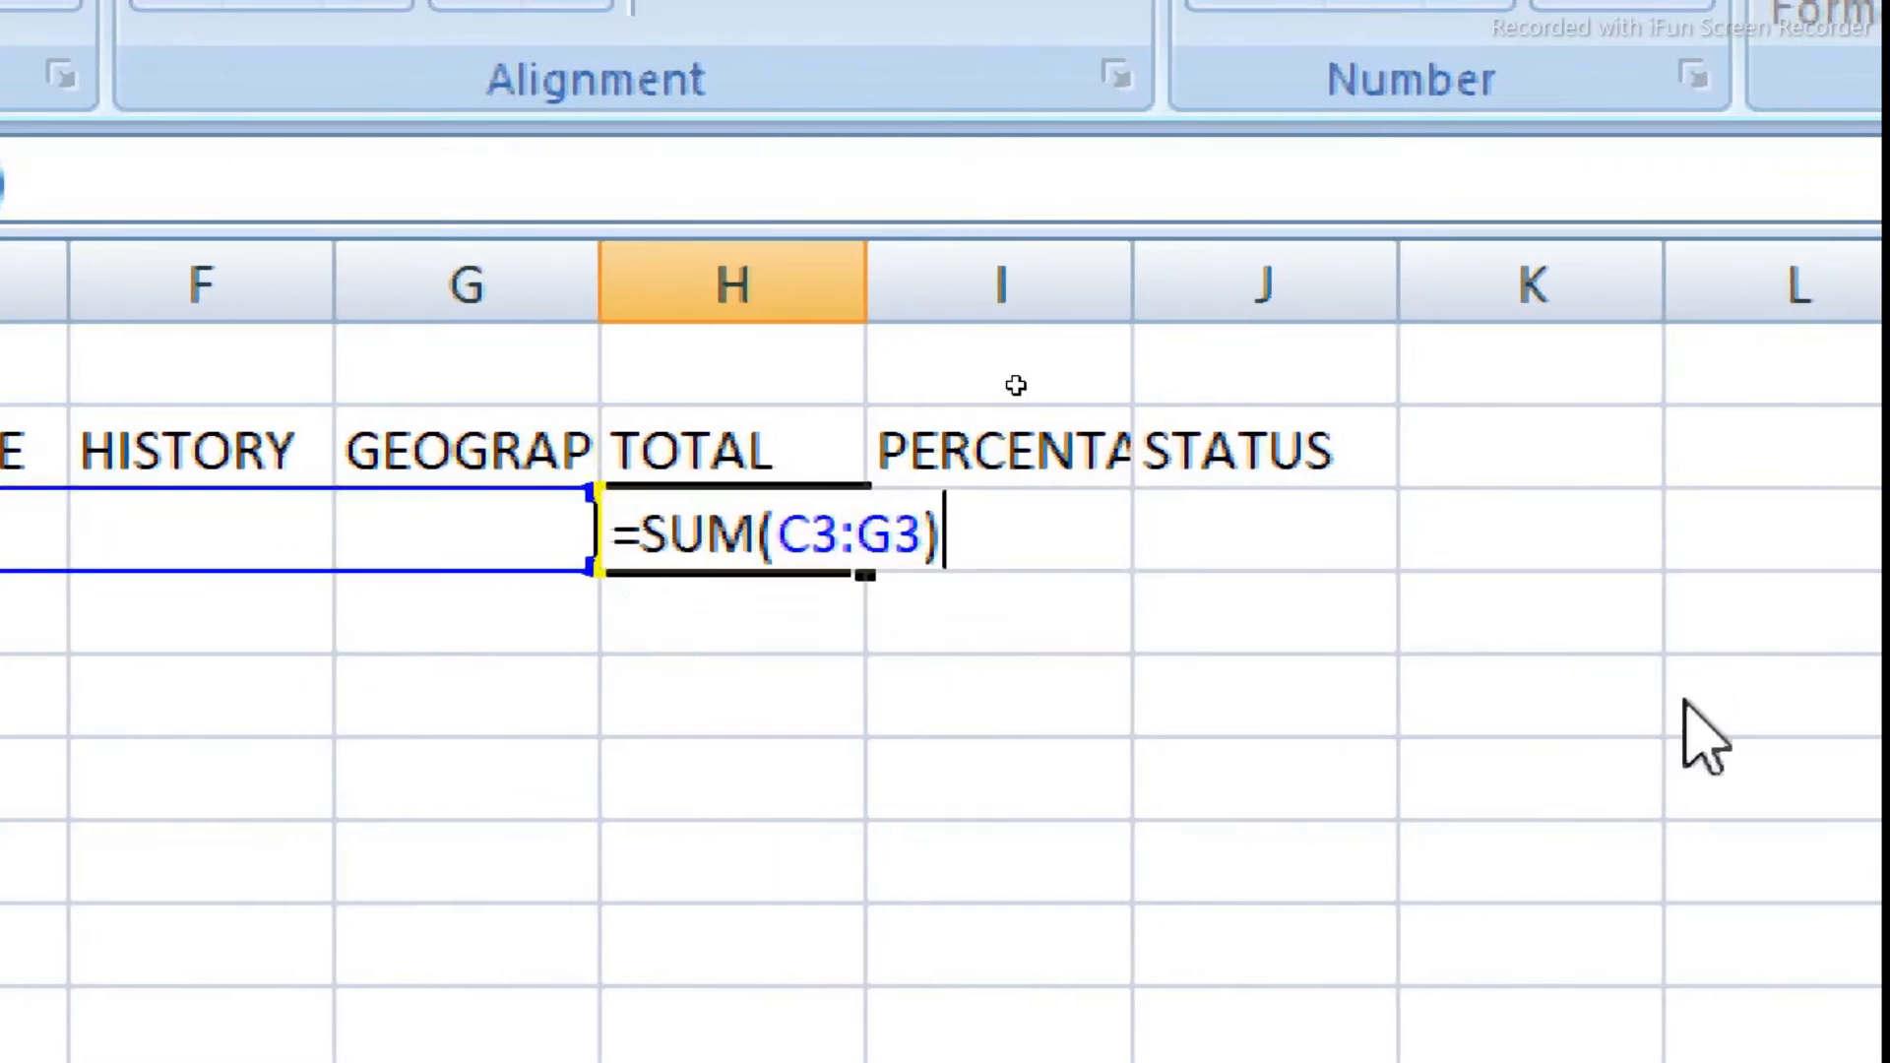
{"action": "key", "text": "Return"}
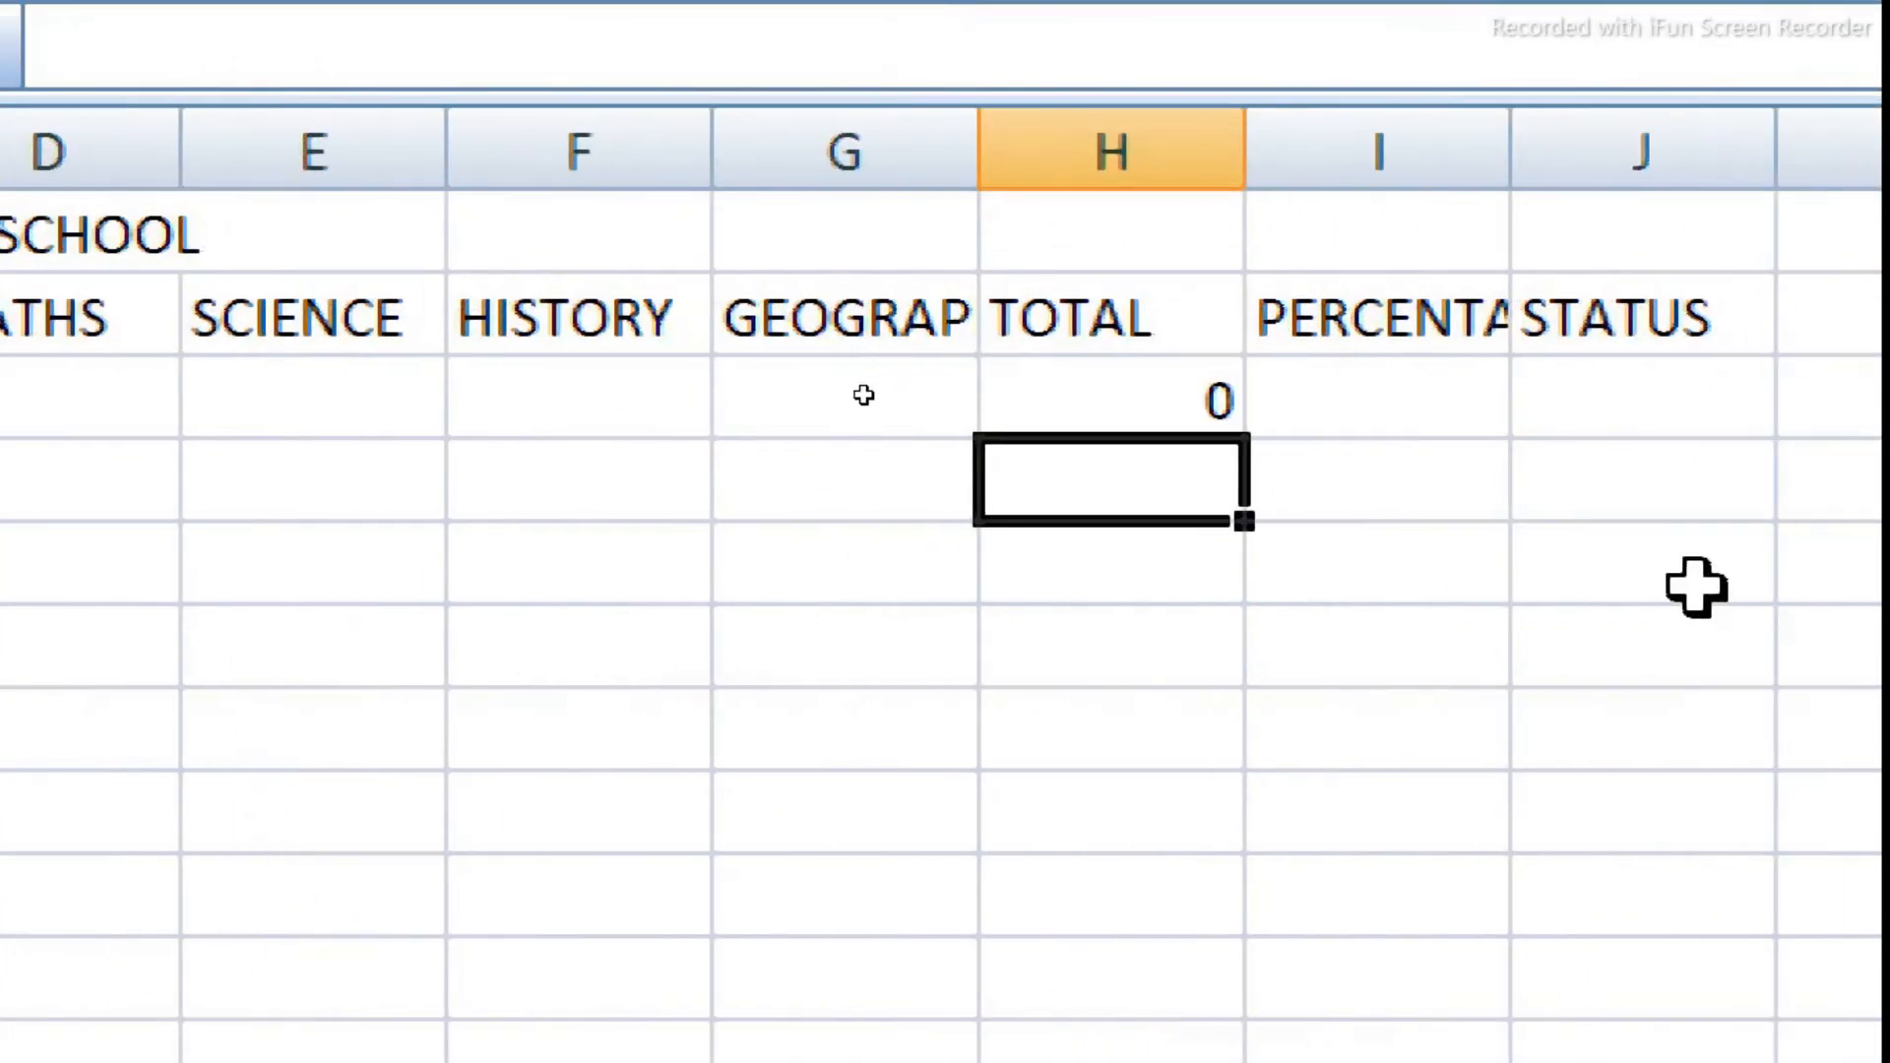
Step: Enter trial marks of 45 in ENGLISH, 45 in MATHS and 85 in SCIENCE for the first student in C3:E3
{"action": "left_click", "coordinate": [262, 418]}
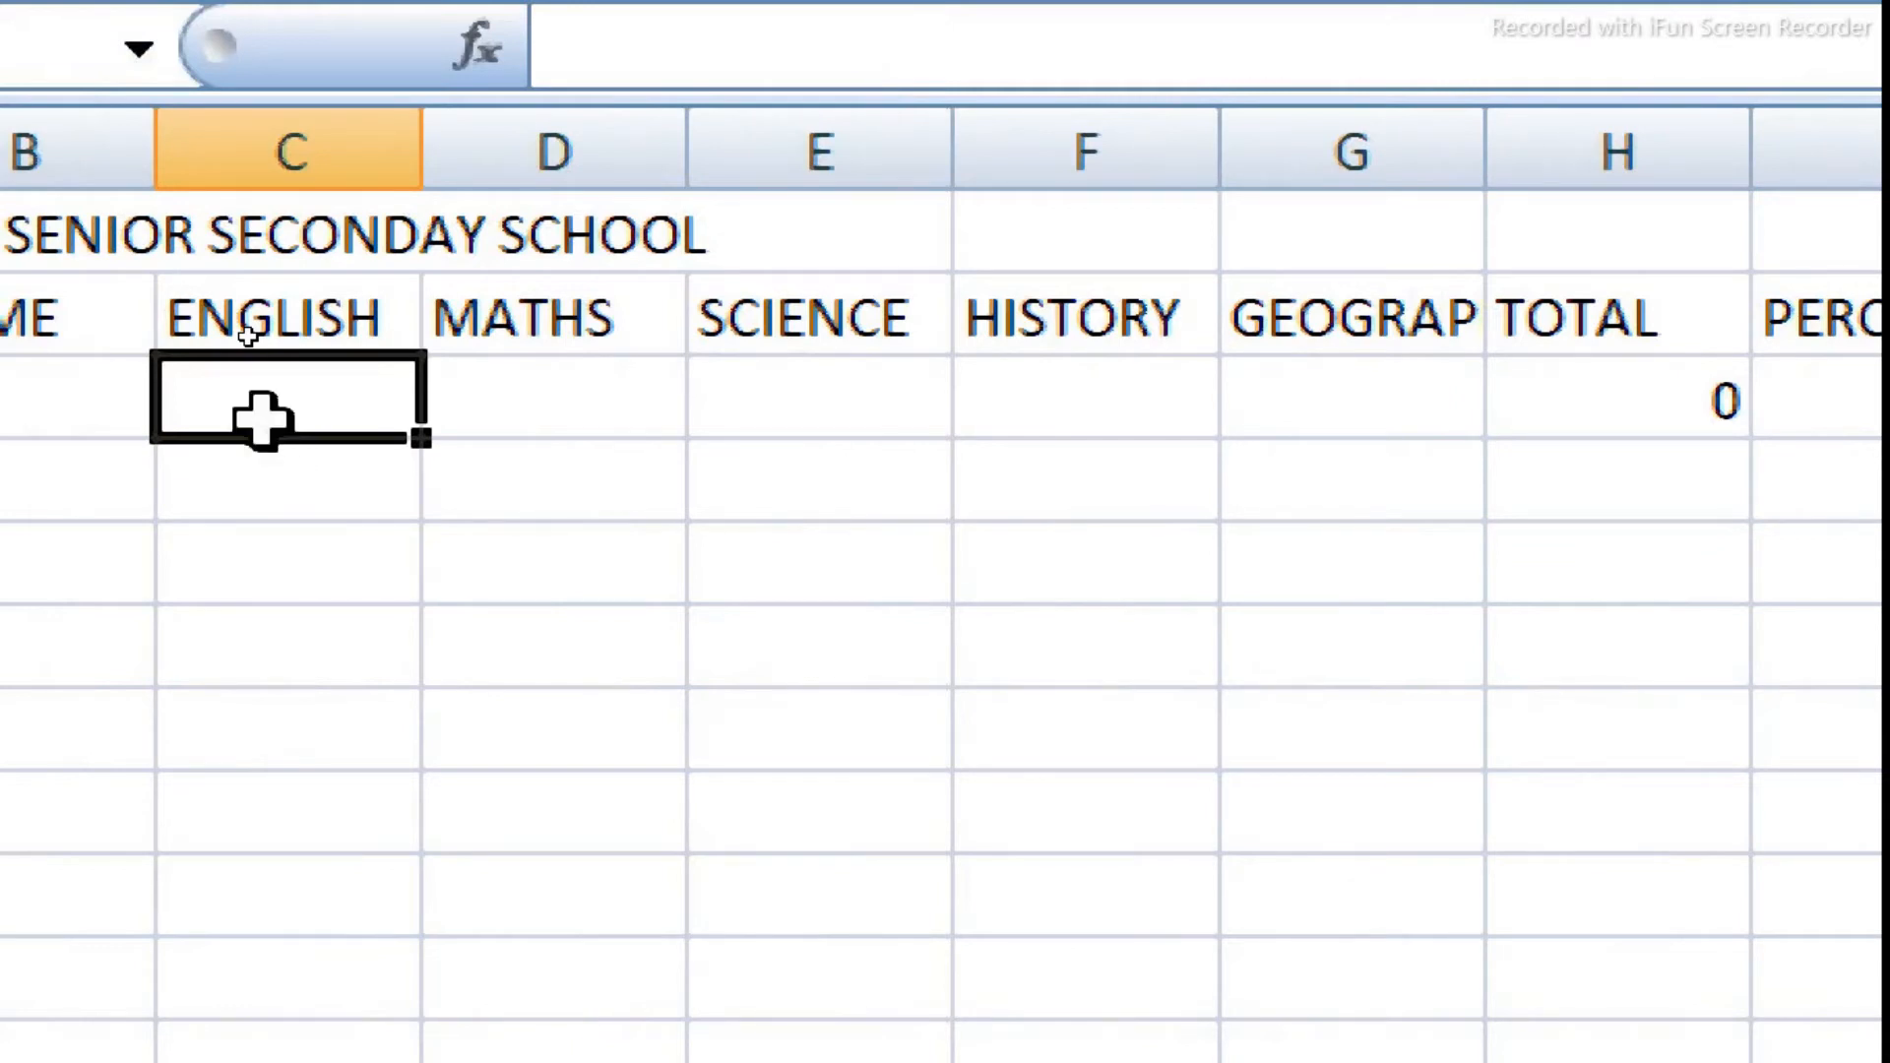
{"action": "type", "text": "45"}
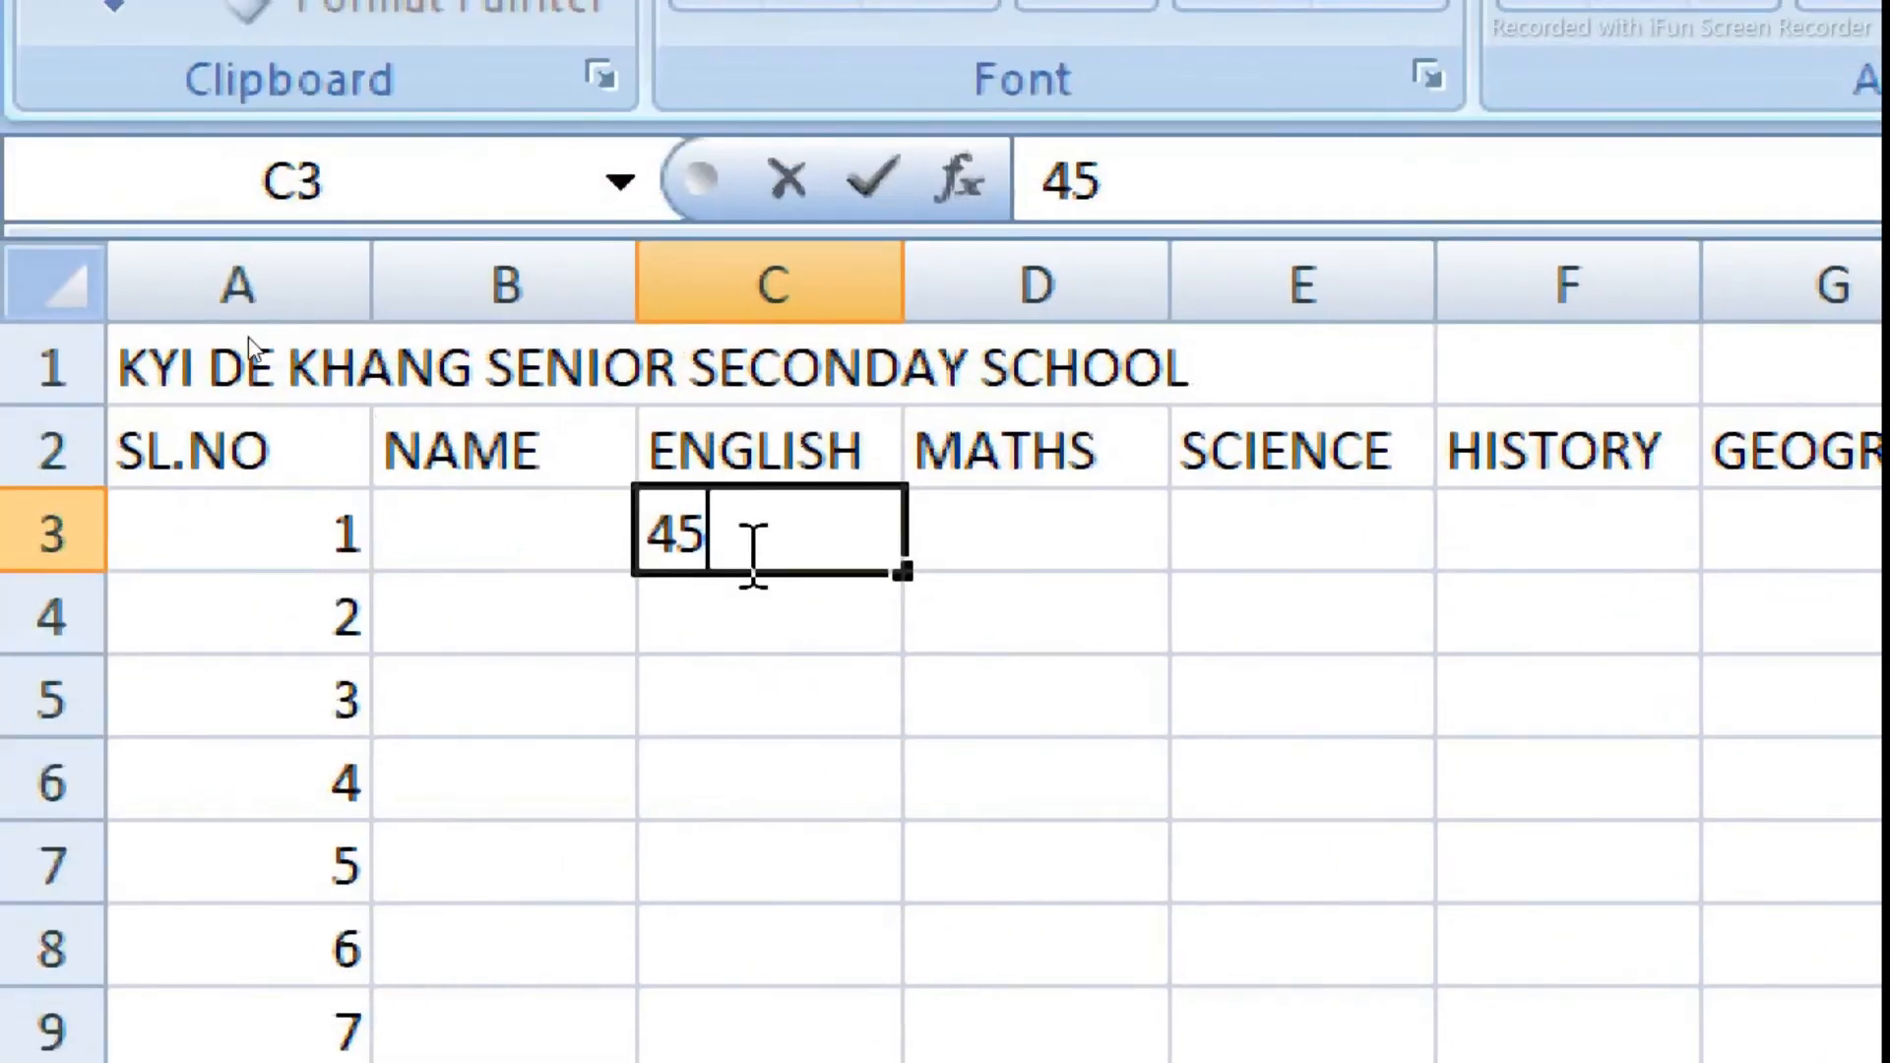
{"action": "key", "text": "Tab"}
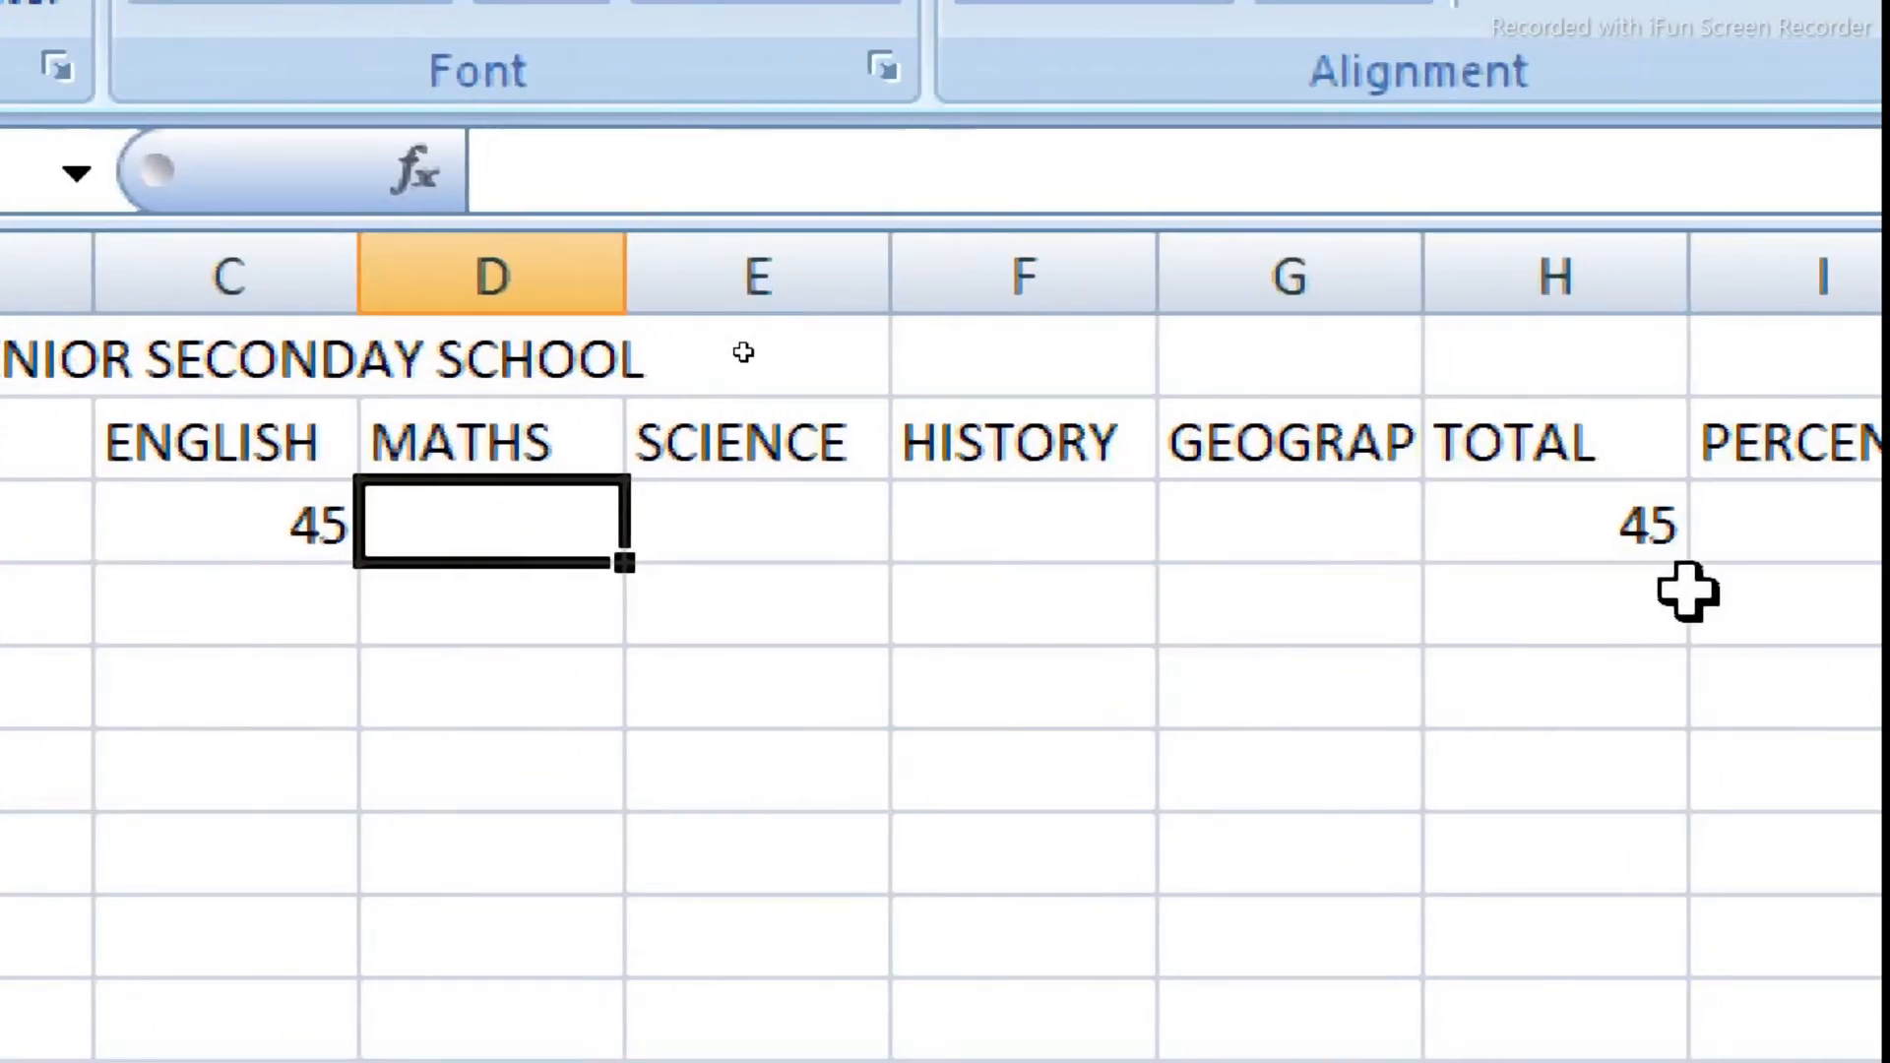
{"action": "type", "text": "45"}
{"action": "key", "text": "Tab"}
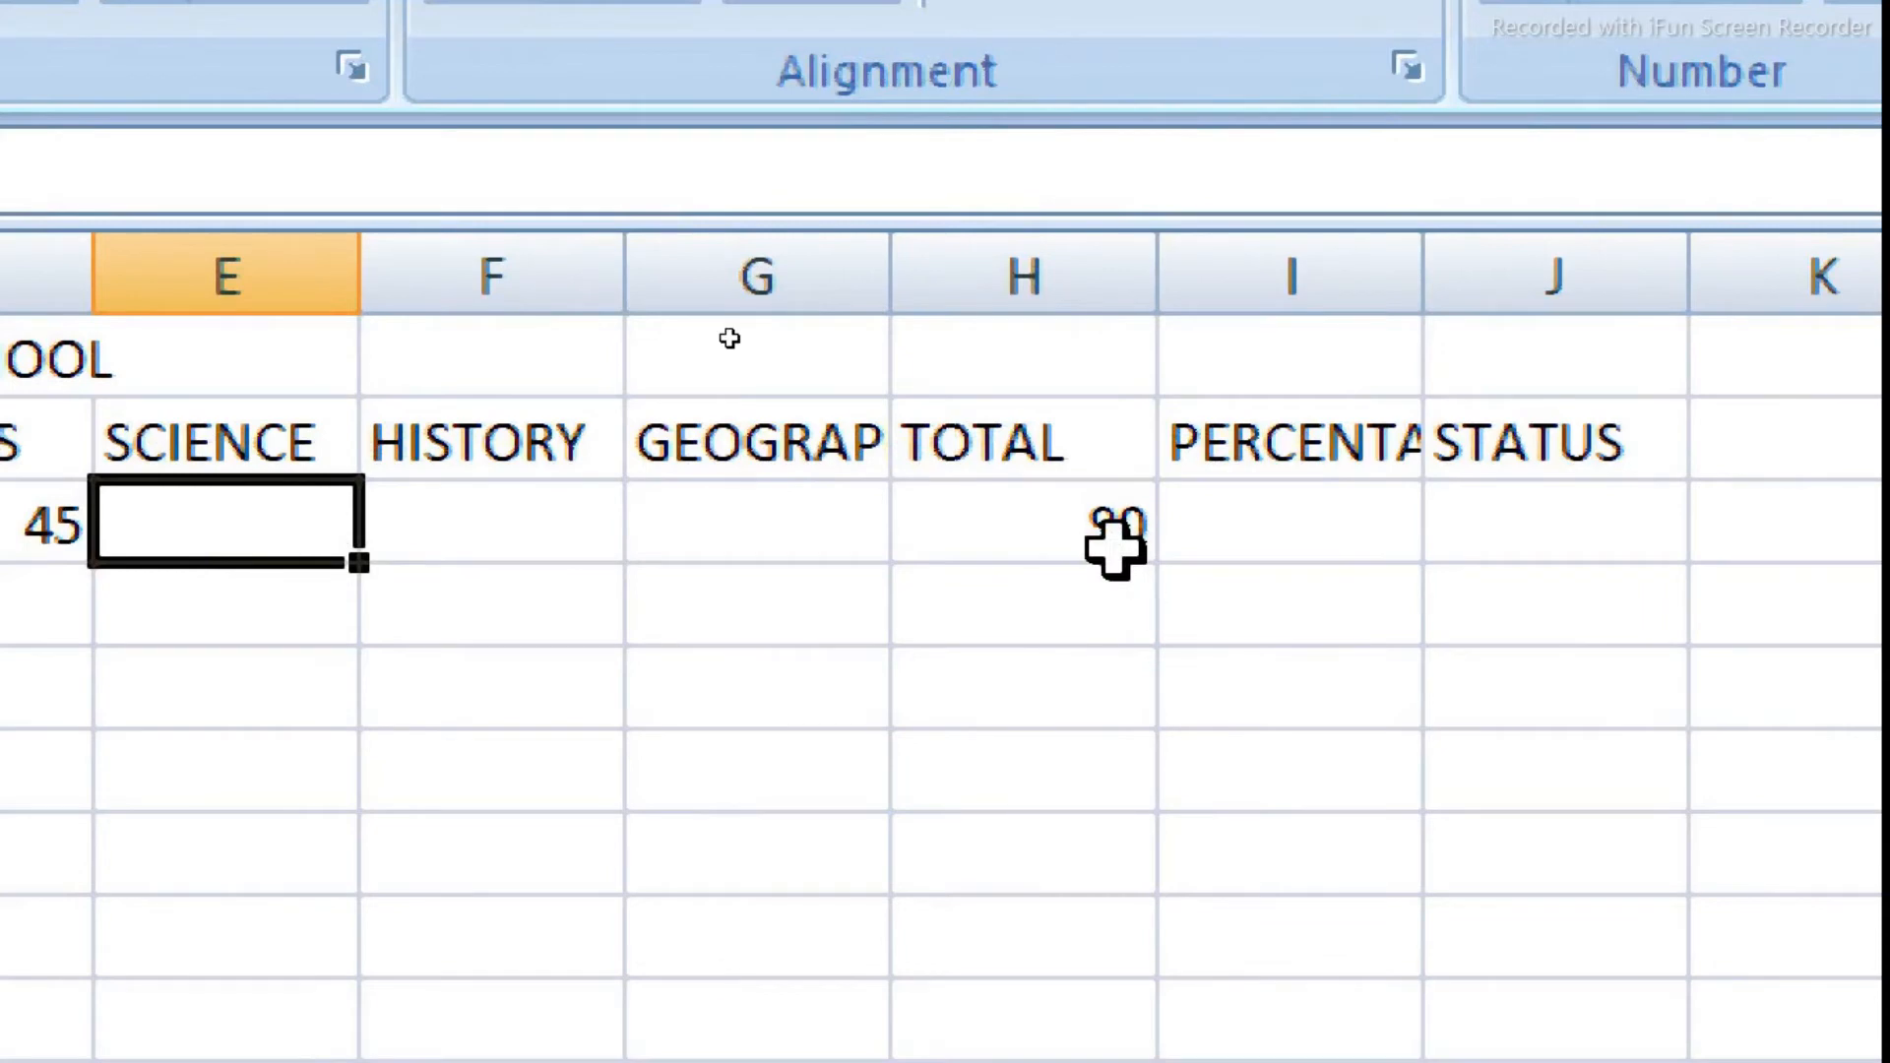
{"action": "type", "text": "85"}
{"action": "key", "text": "Tab"}
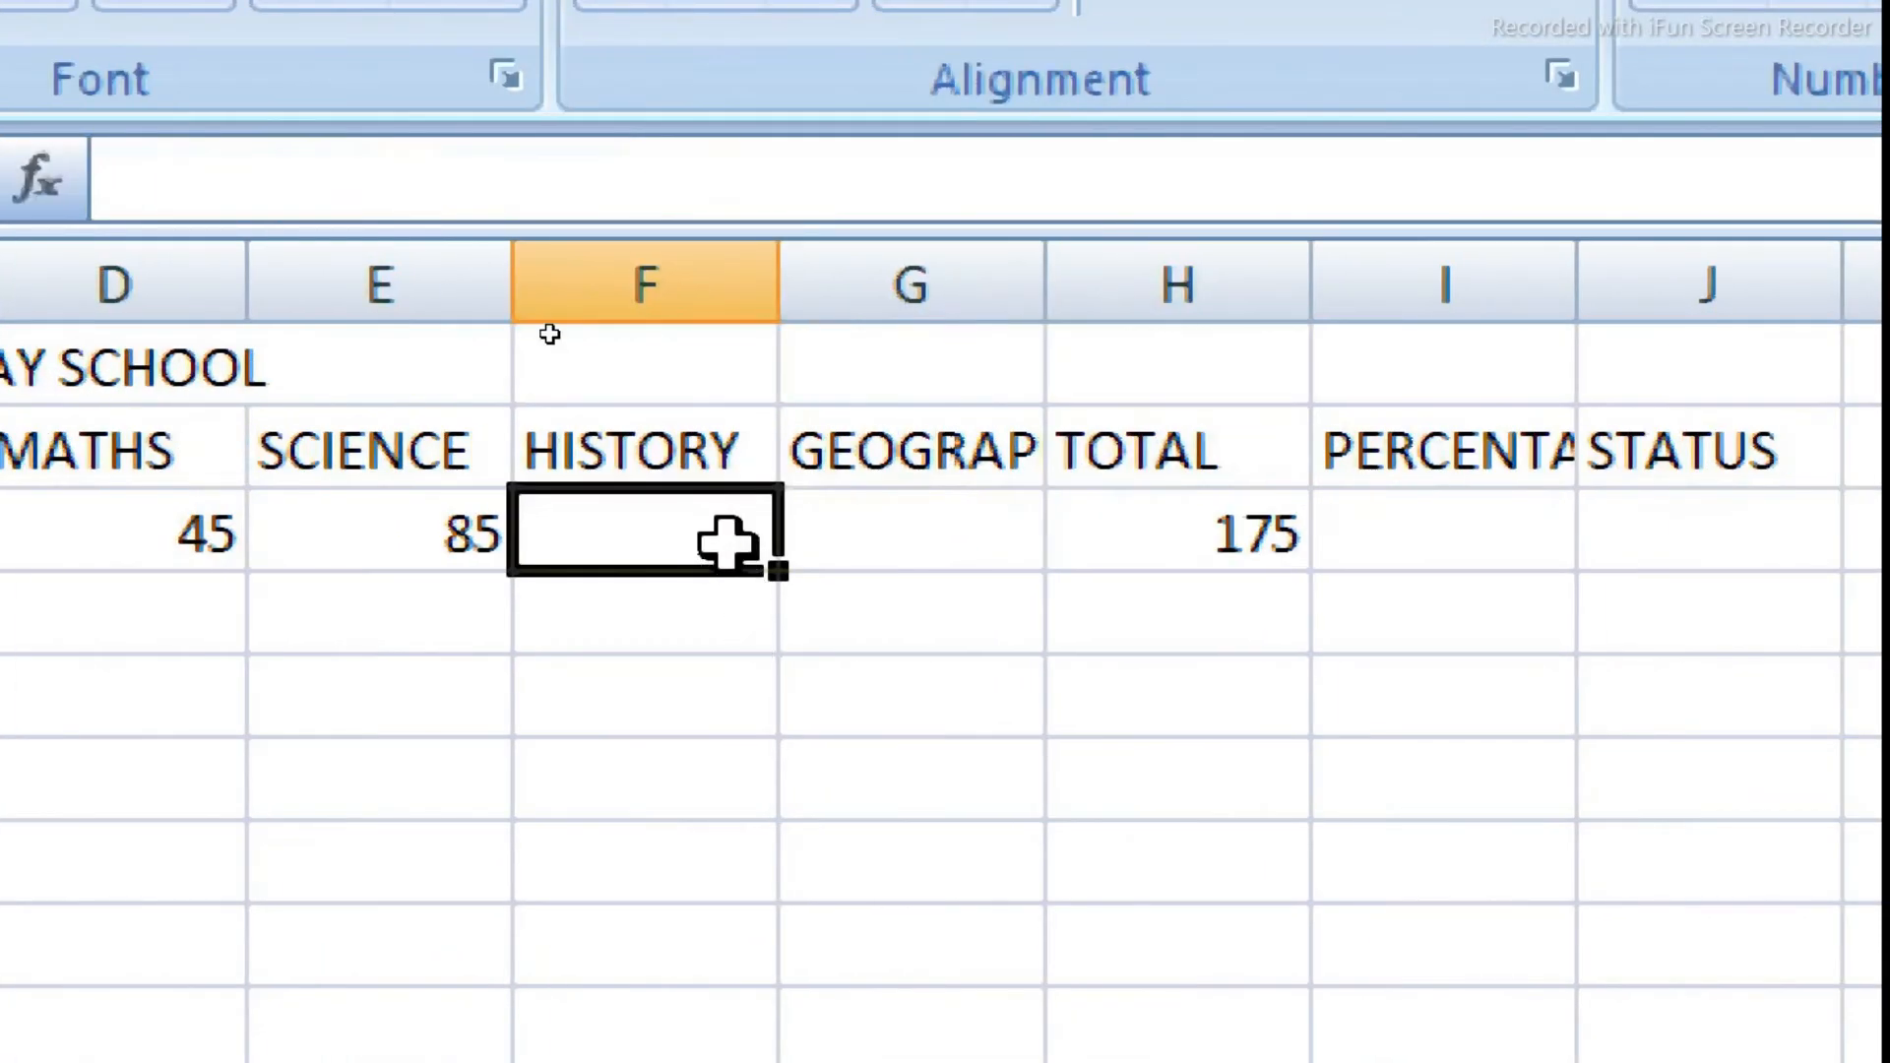
Step: Clear the trial ENGLISH, MATHS and SCIENCE marks from C3:E3
{"action": "left_click", "coordinate": [254, 758]}
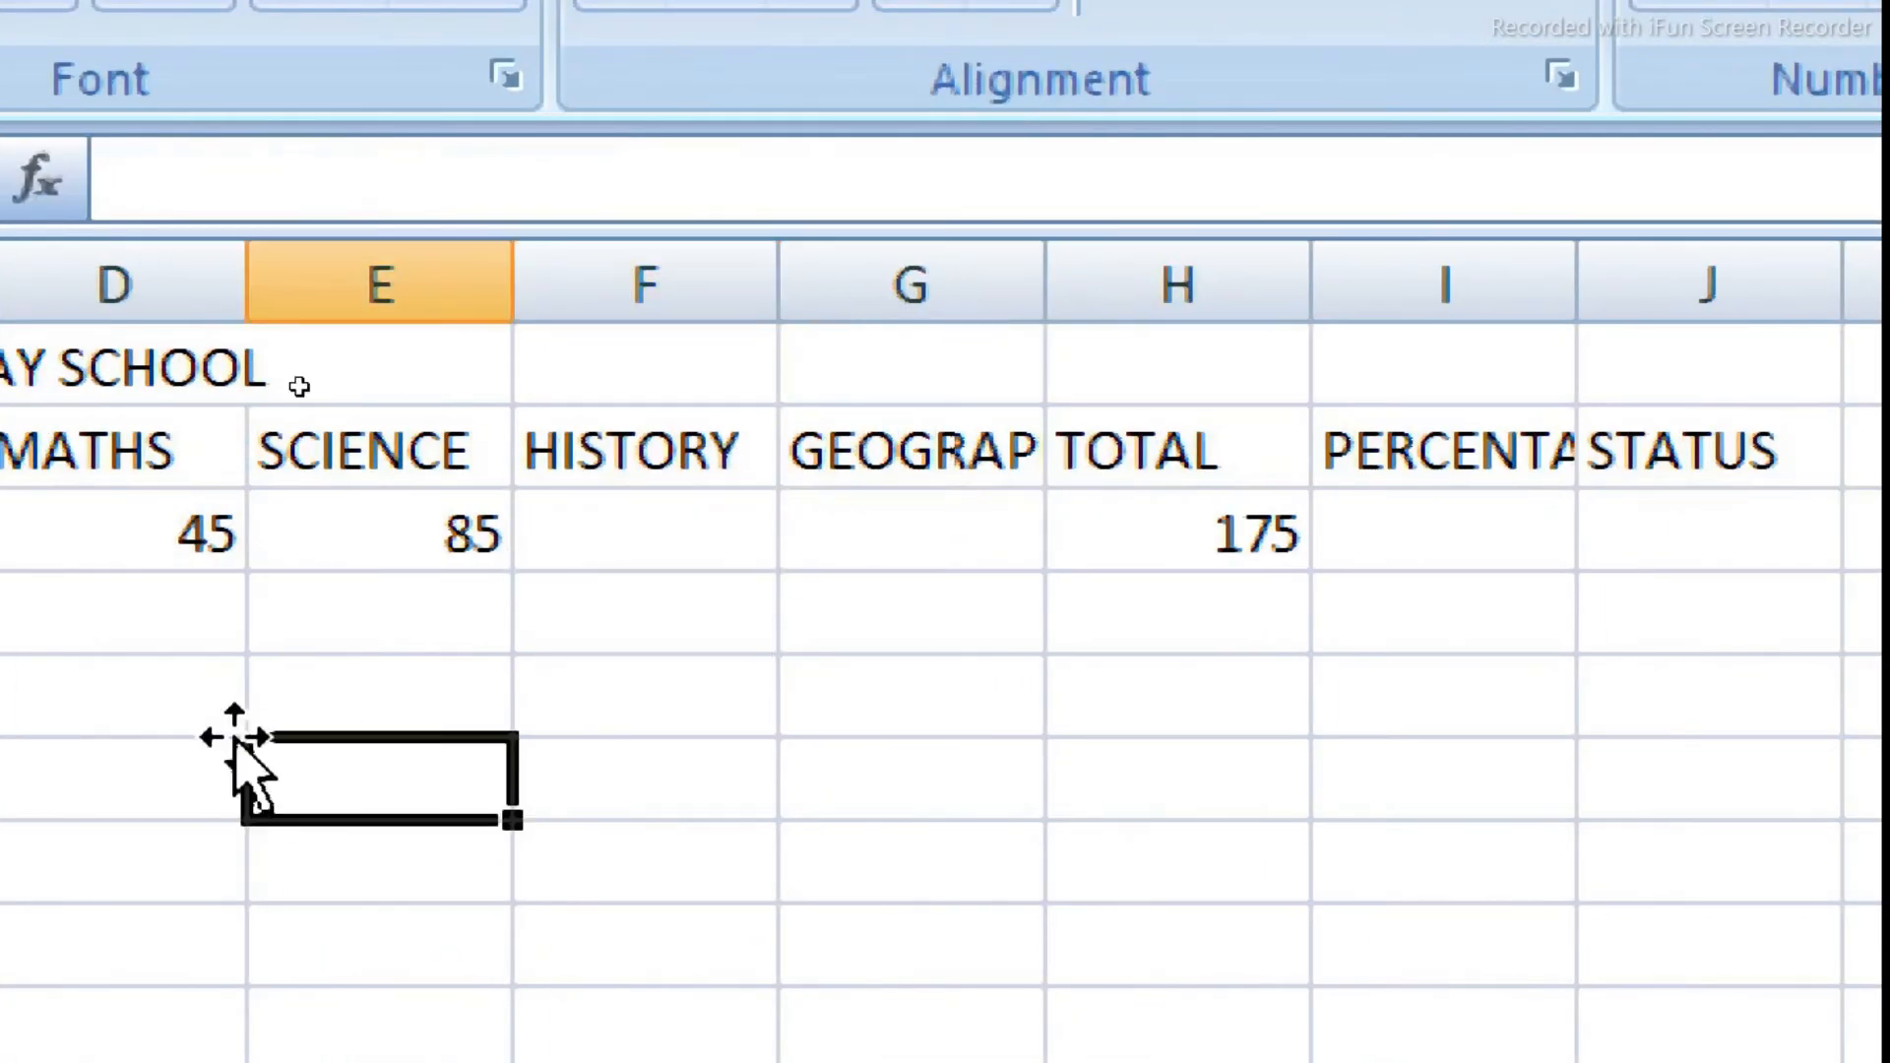
{"action": "left_click", "coordinate": [857, 536]}
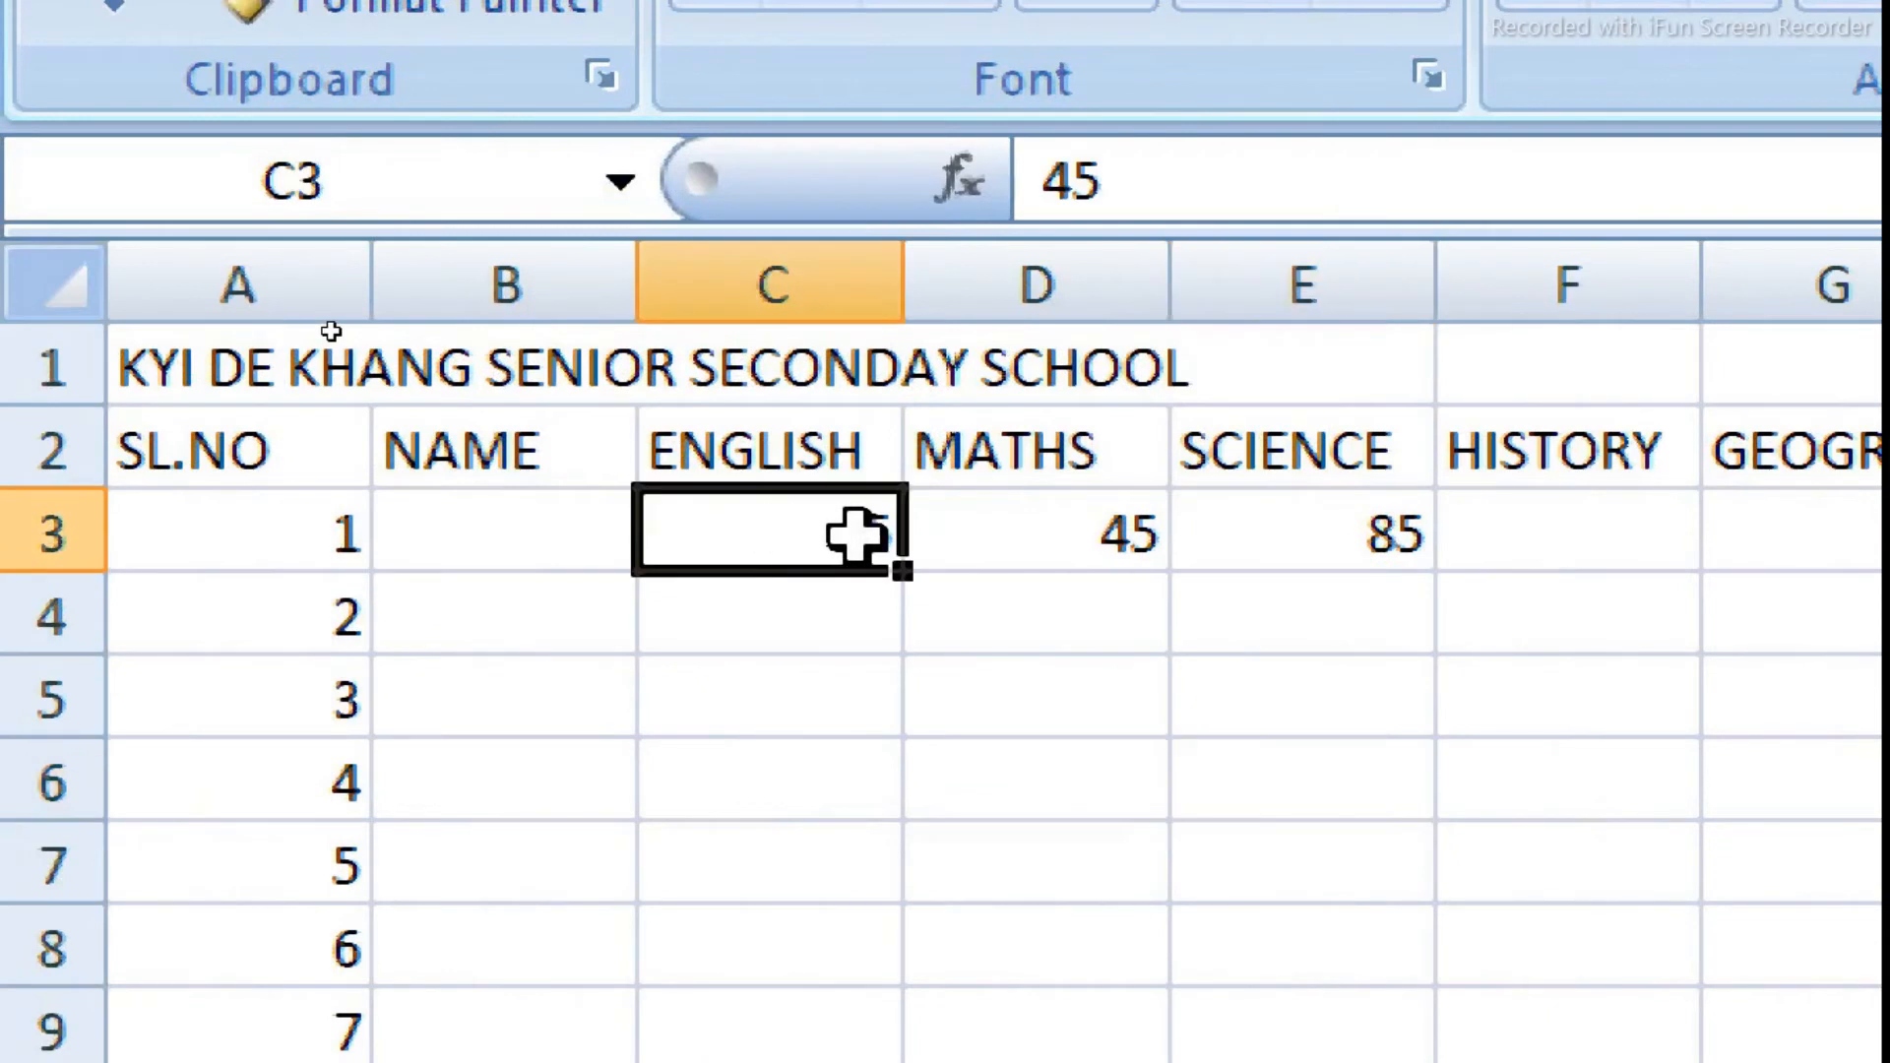
{"action": "left_click_drag", "start_coordinate": [857, 536], "coordinate": [1300, 540]}
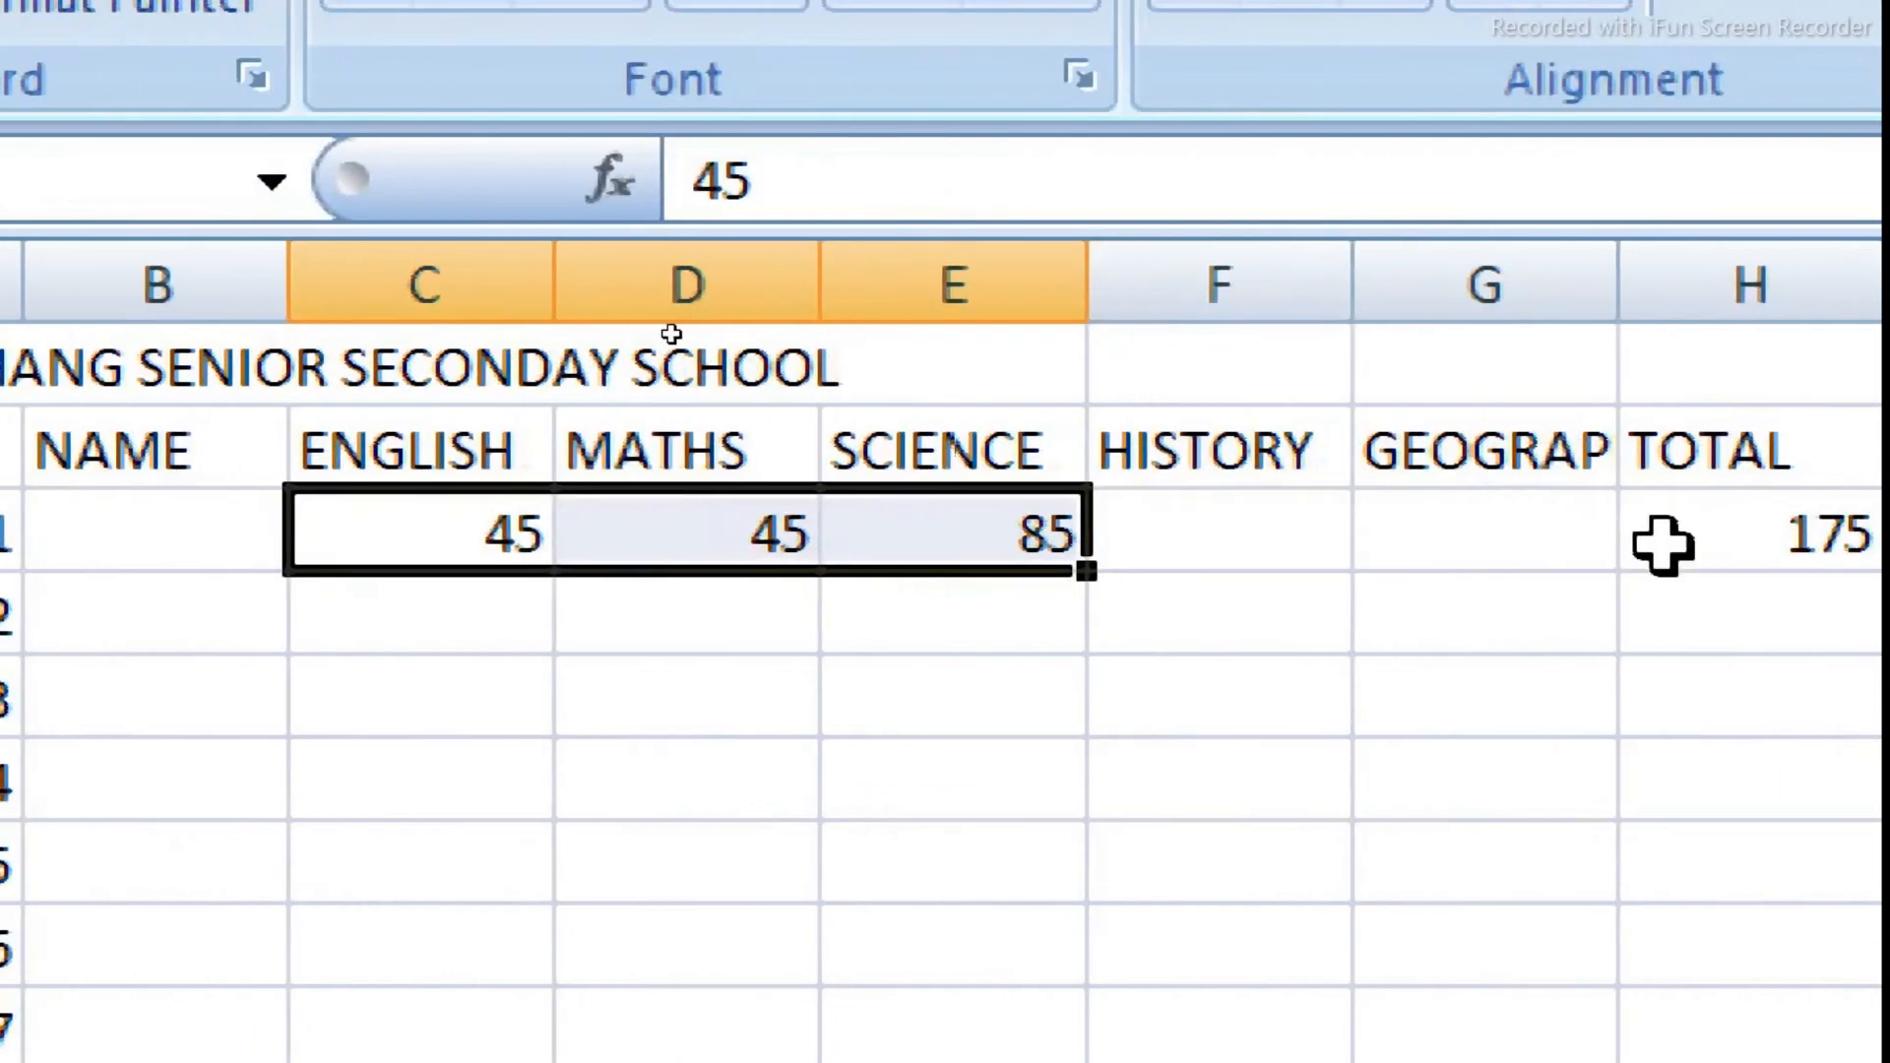
{"action": "key", "text": "Delete"}
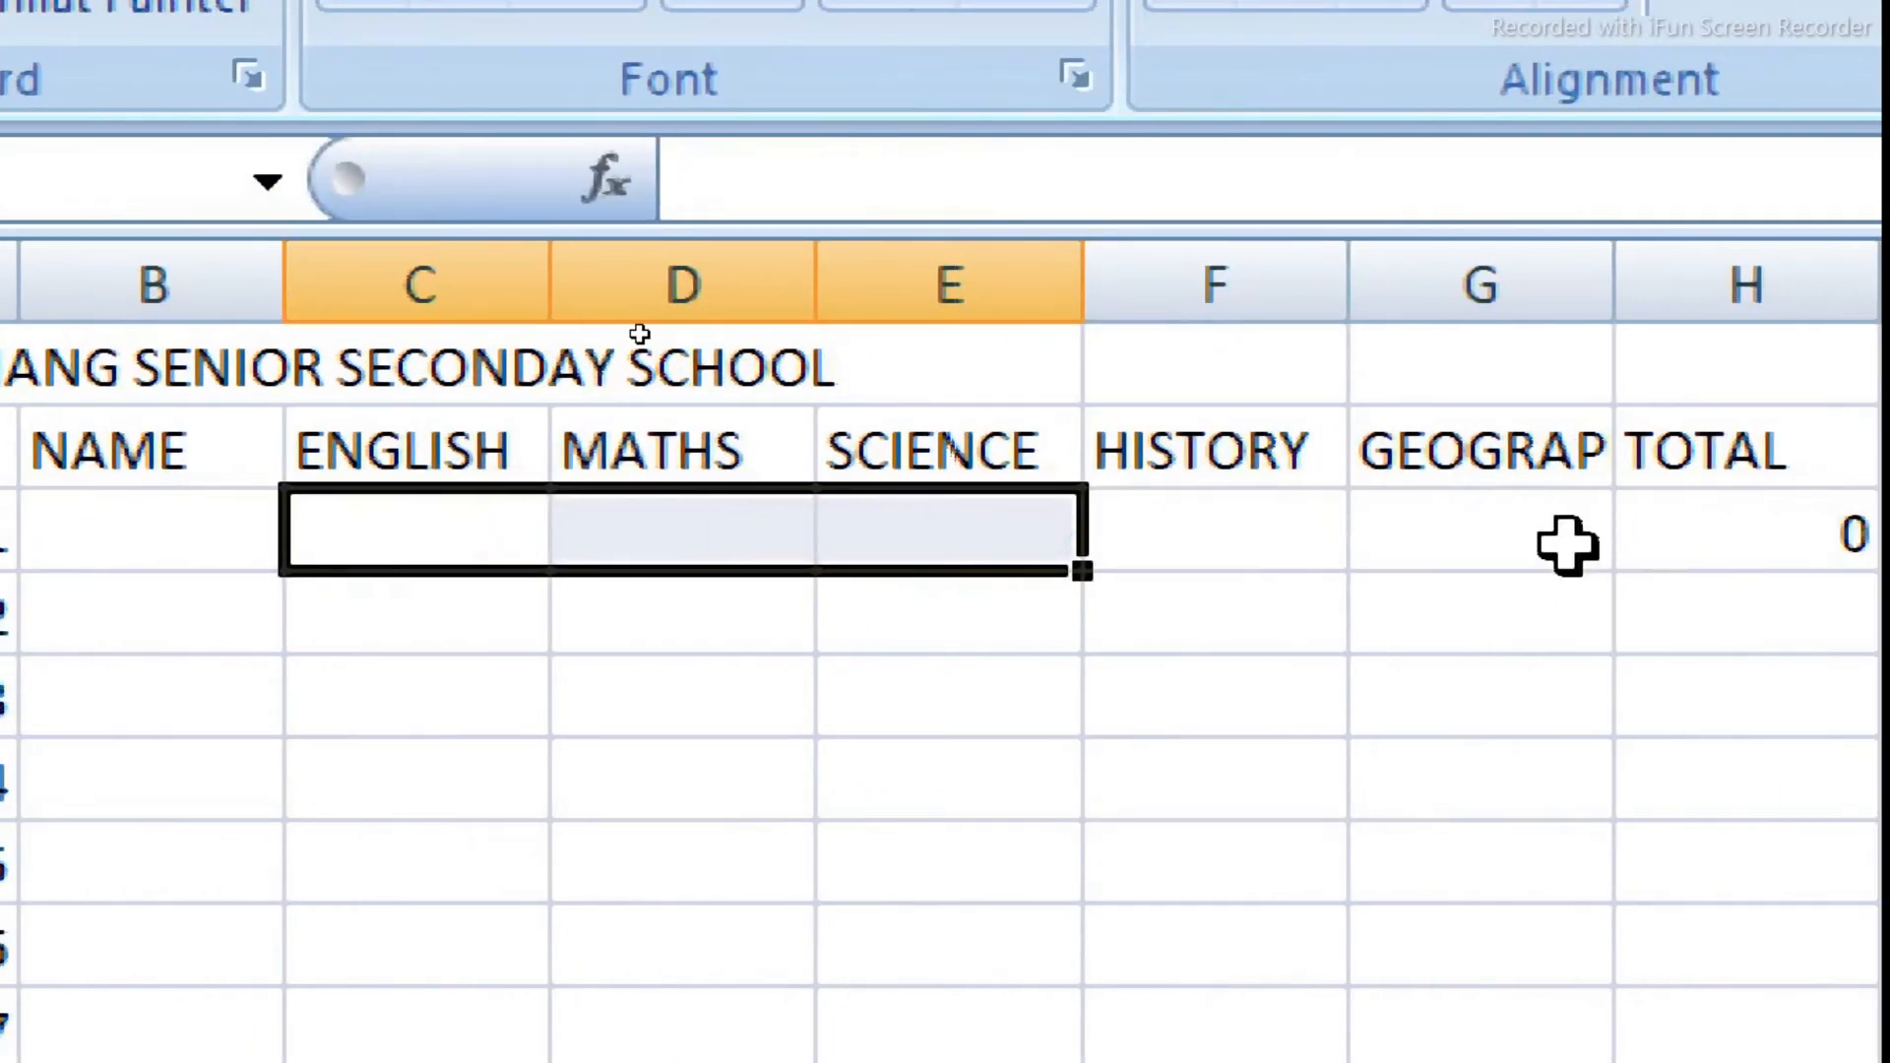
Step: Calculate the first student's PERCENTAGE in I3 with =sum(H3/5)
{"action": "left_click", "coordinate": [1650, 548]}
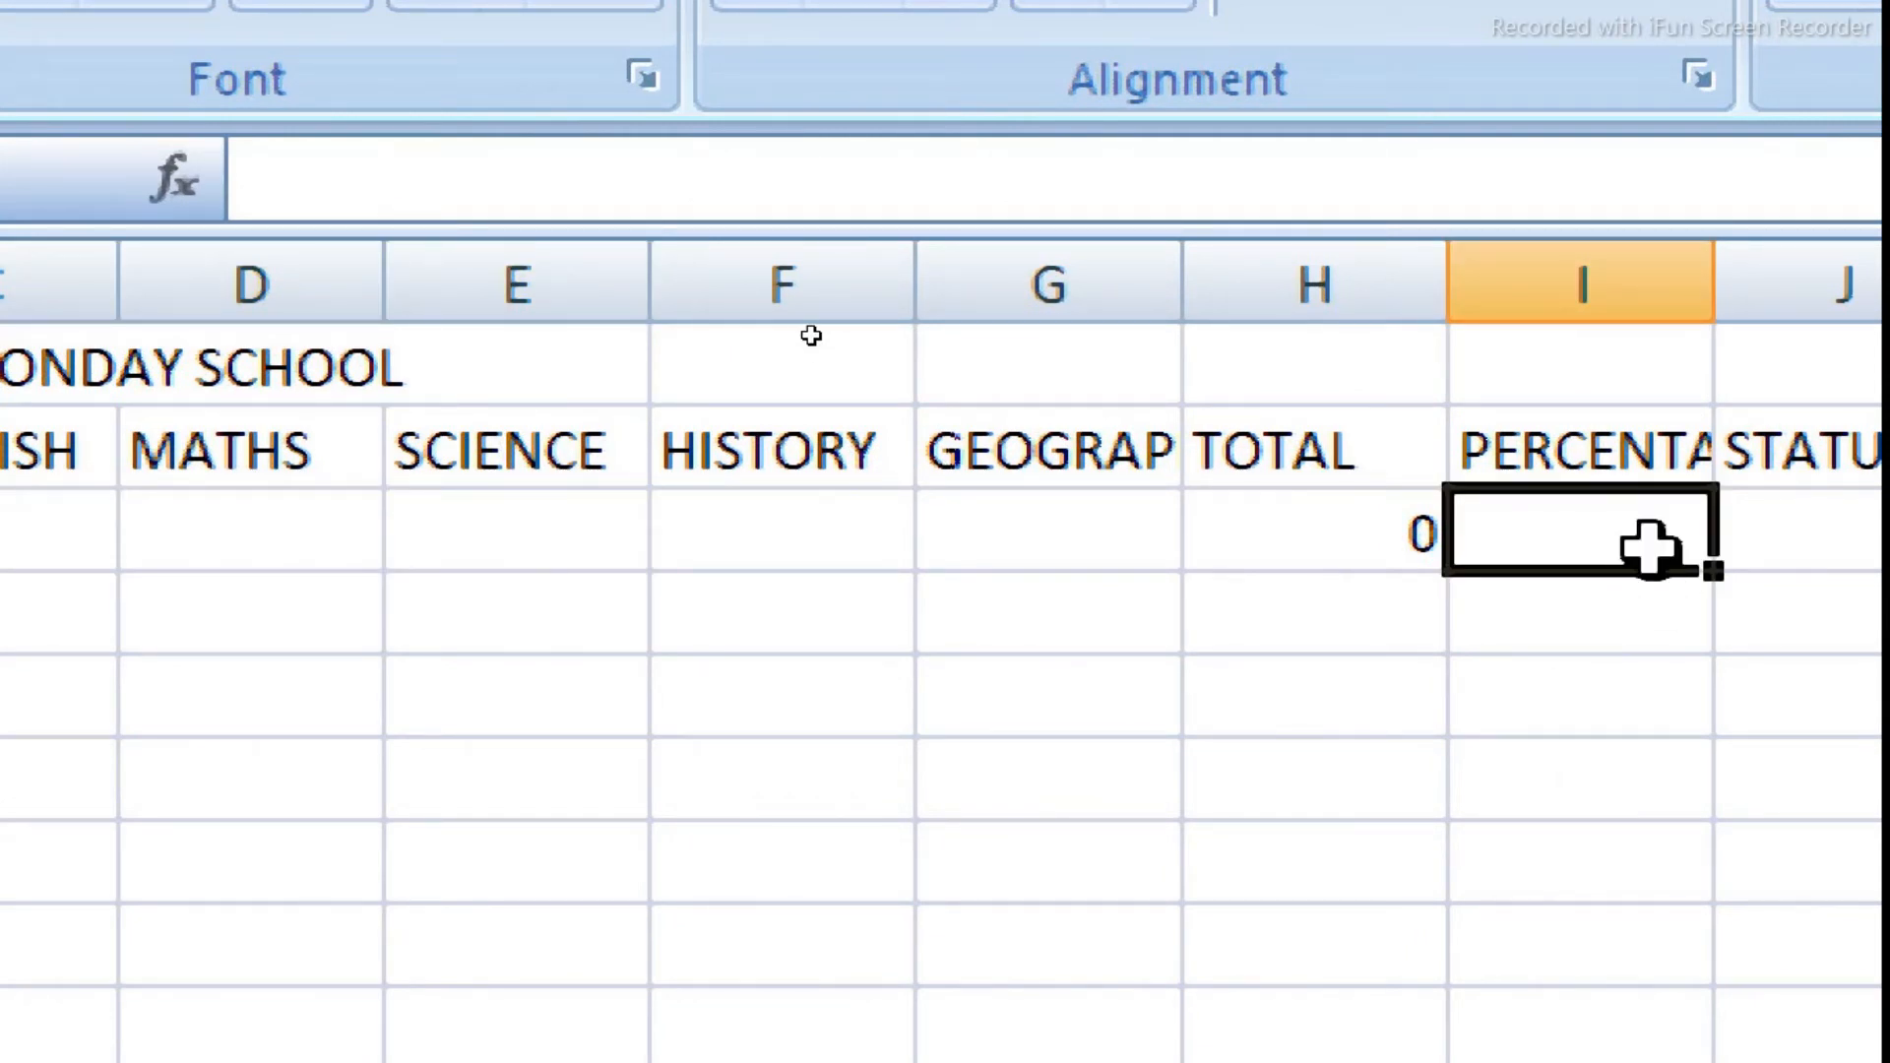
{"action": "type", "text": "="}
{"action": "type", "text": "sum"}
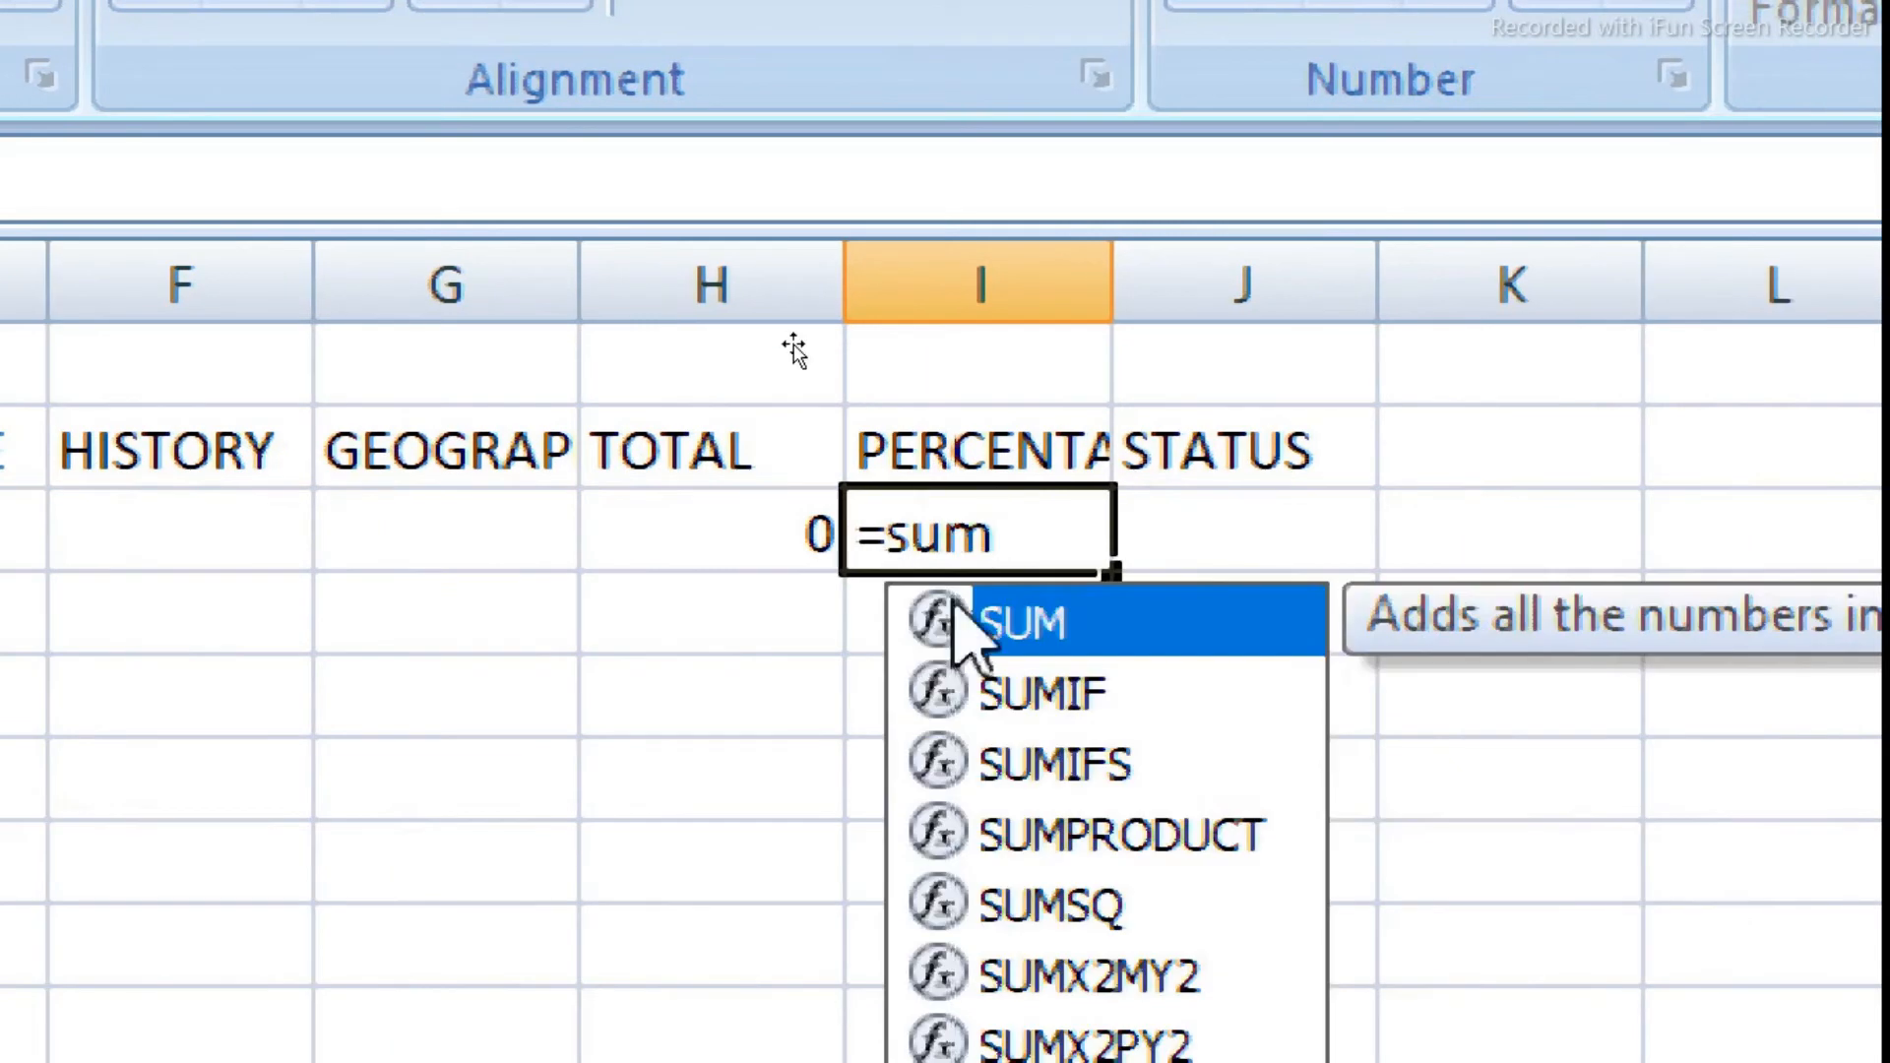
{"action": "type", "text": "("}
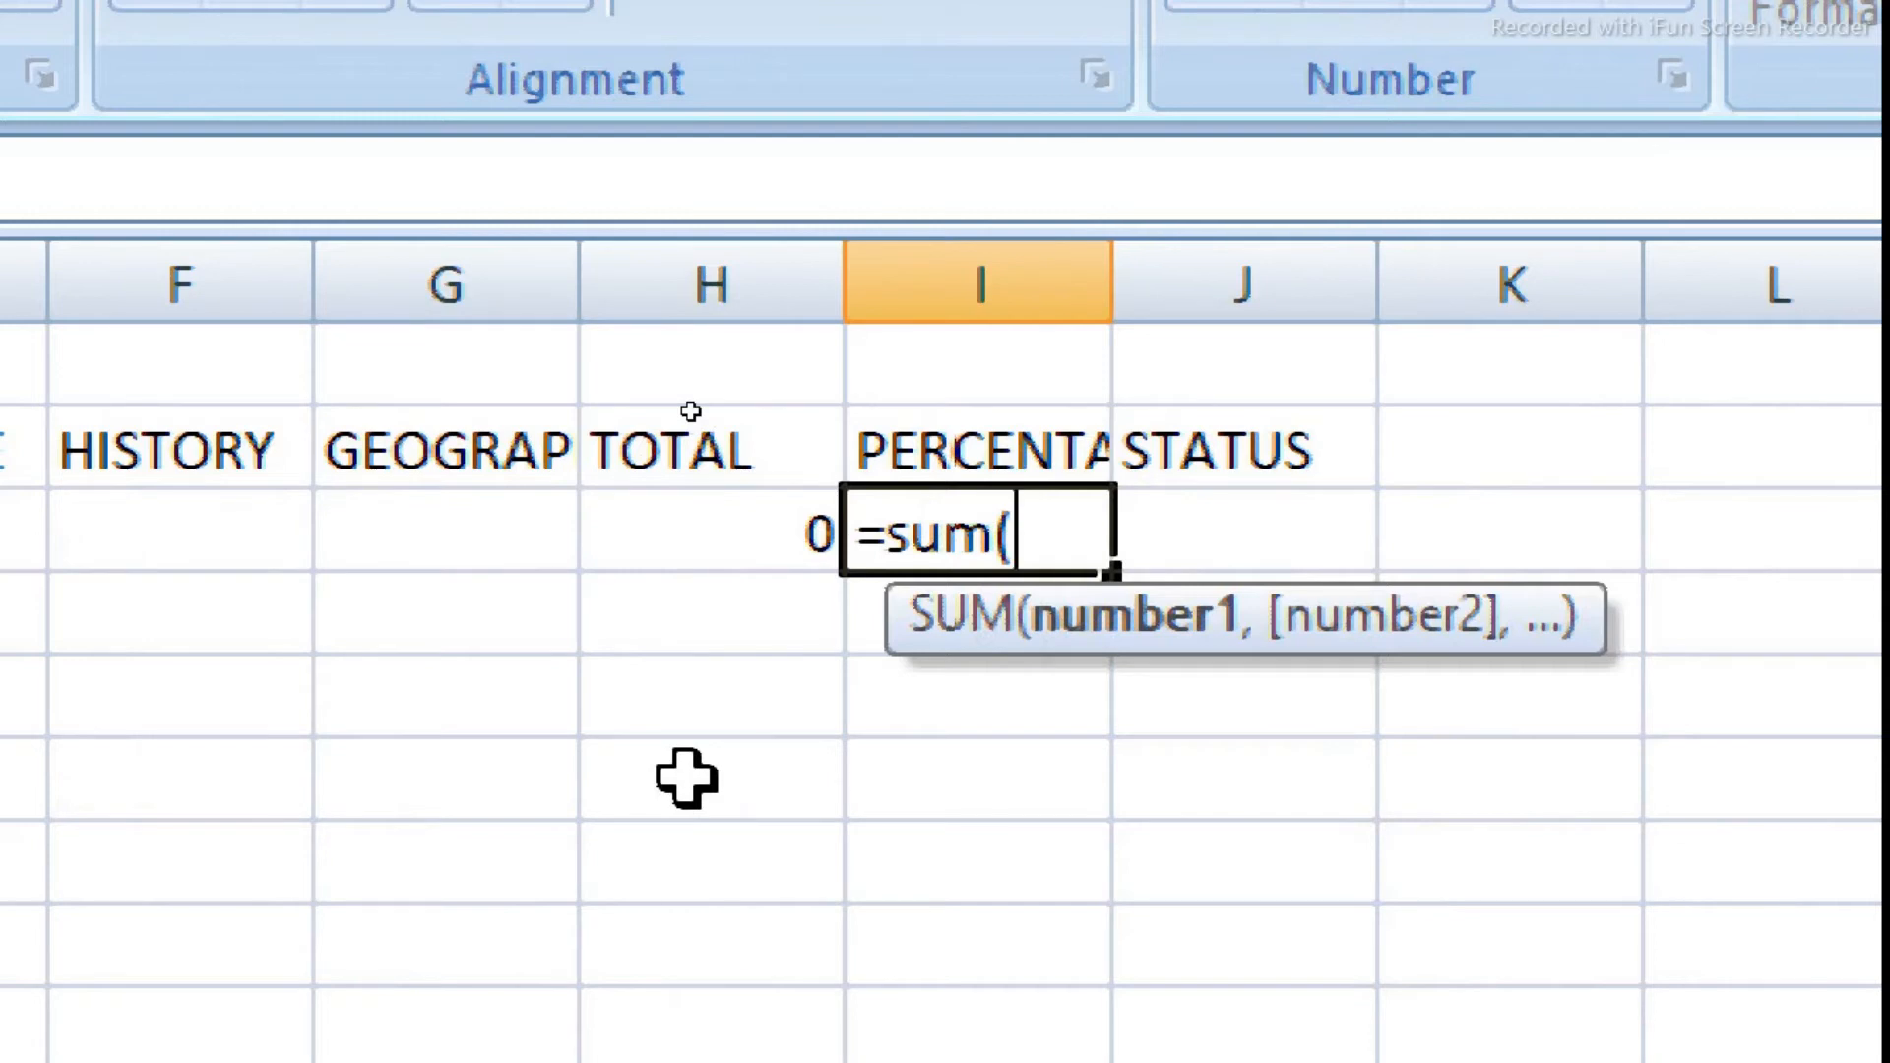
{"action": "key", "text": "Left"}
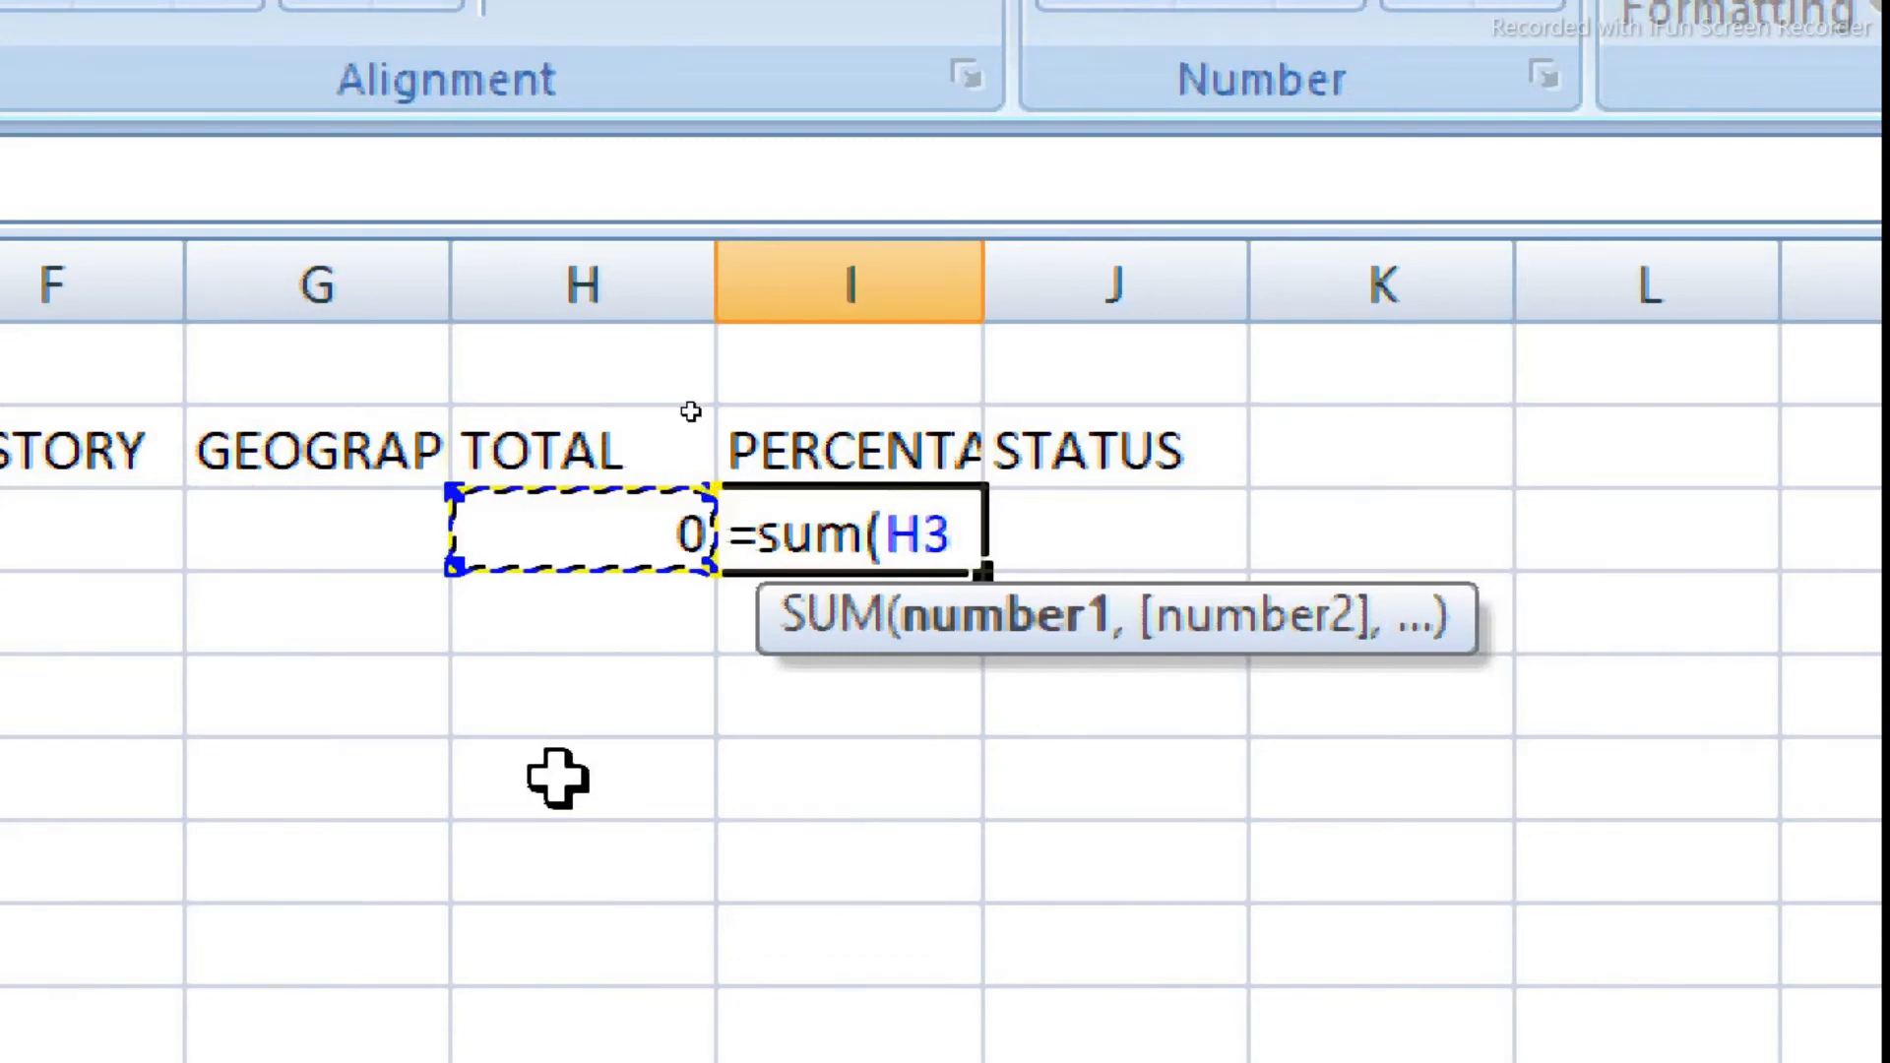
{"action": "type", "text": "/5)"}
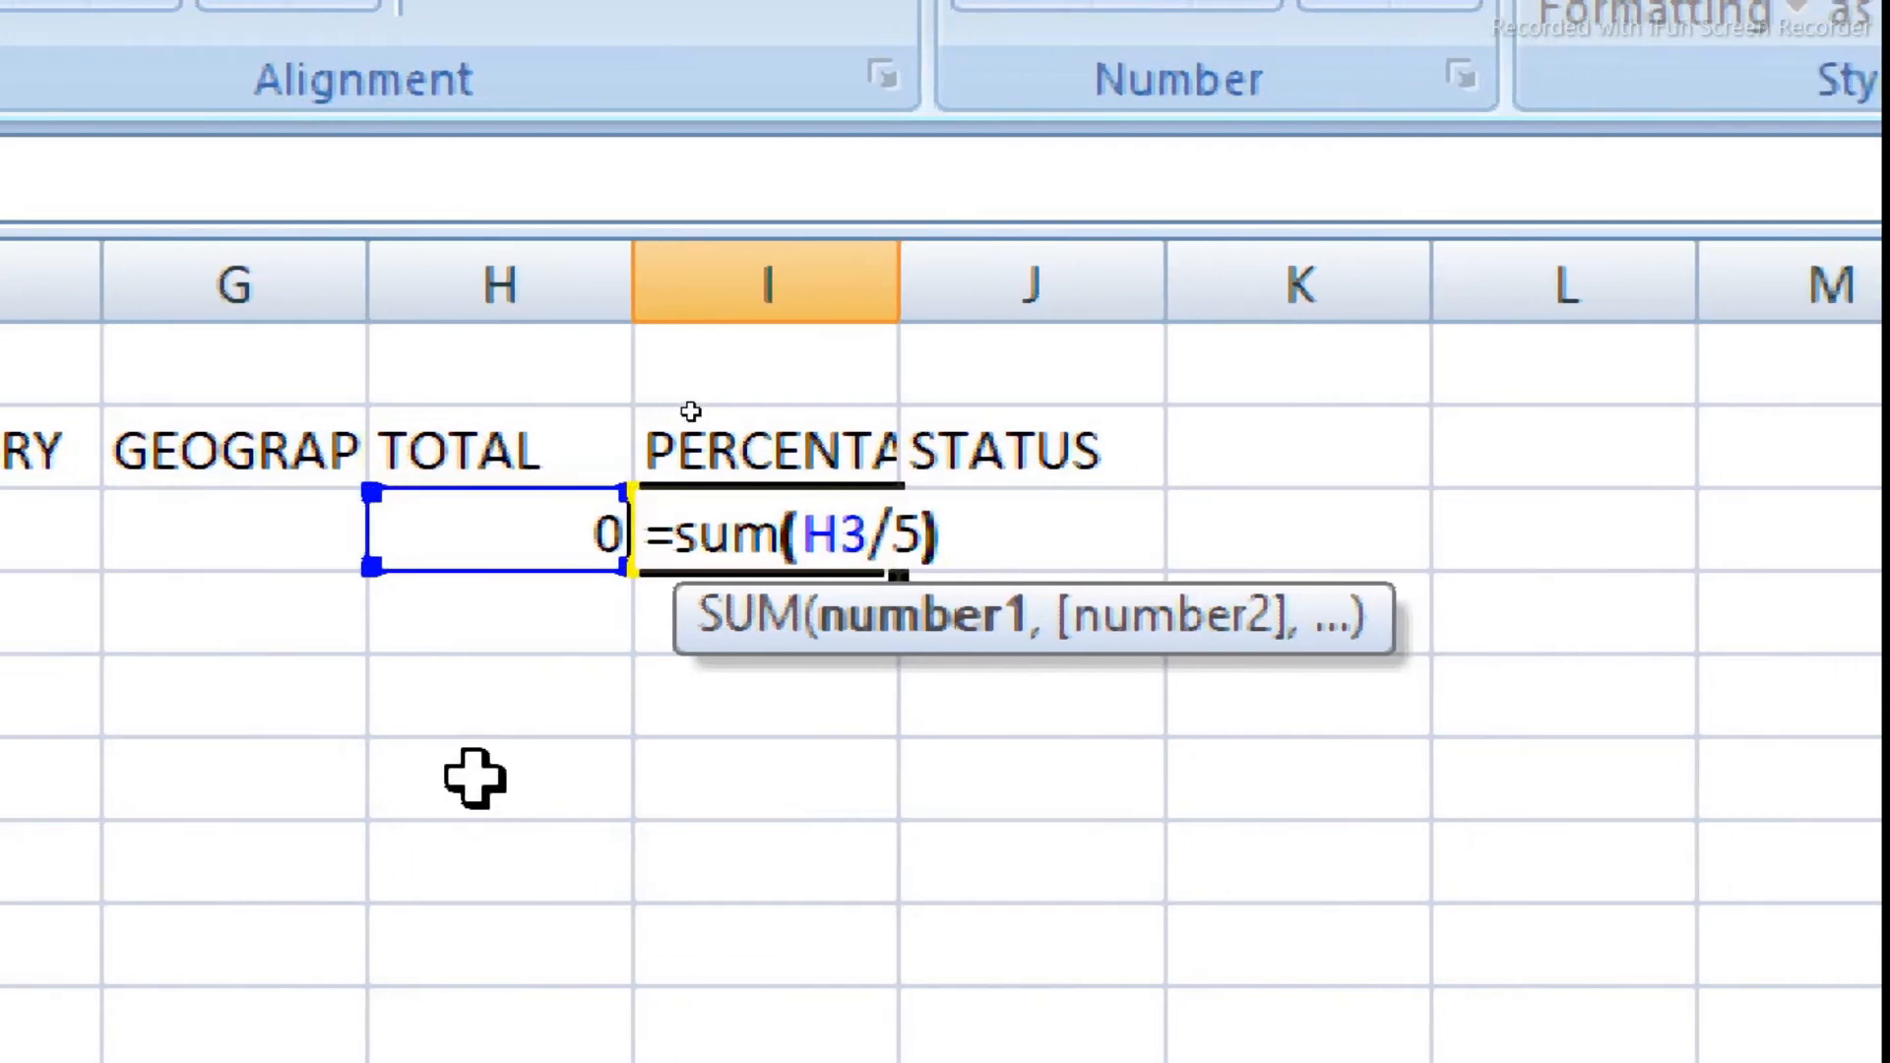
{"action": "key", "text": "Return"}
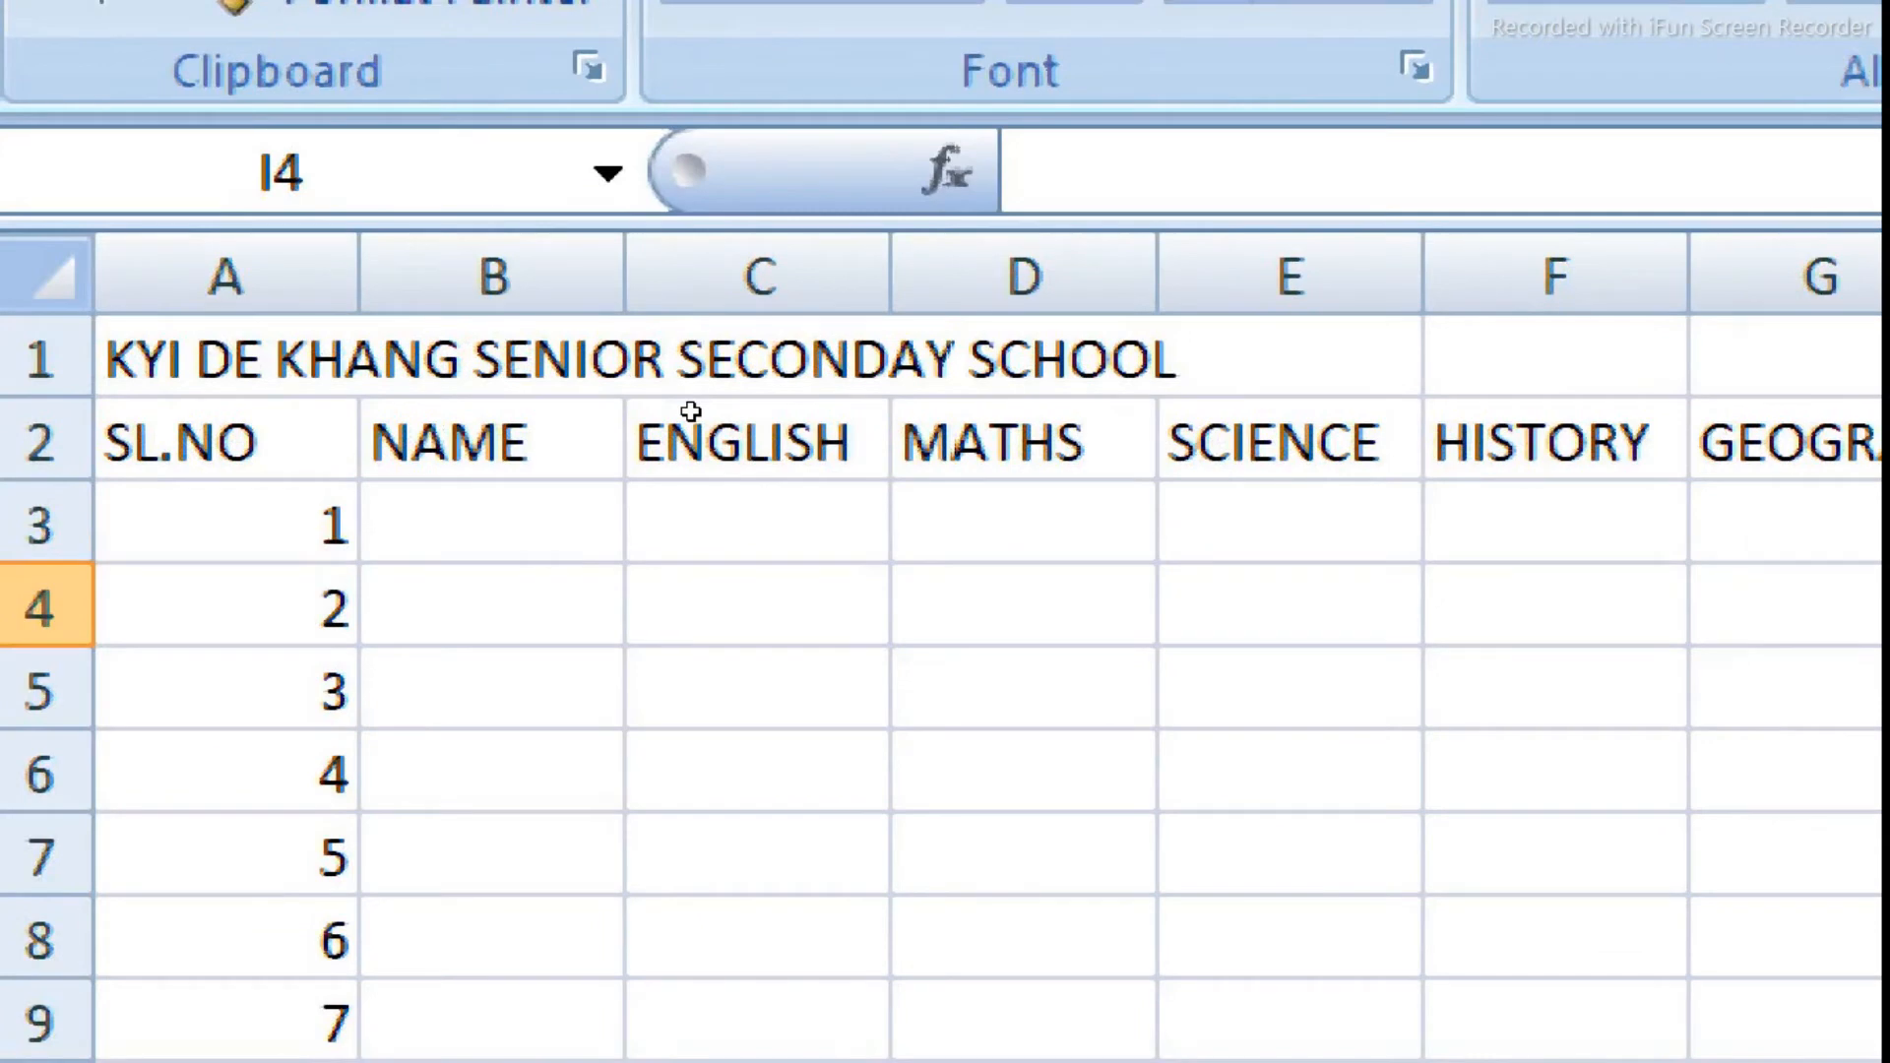
Step: Enter the first student's marks 75, 85, 45, 65 and 45 in C3 to G3, from ENGLISH to GEOGRAPHY
{"action": "left_click", "coordinate": [759, 556]}
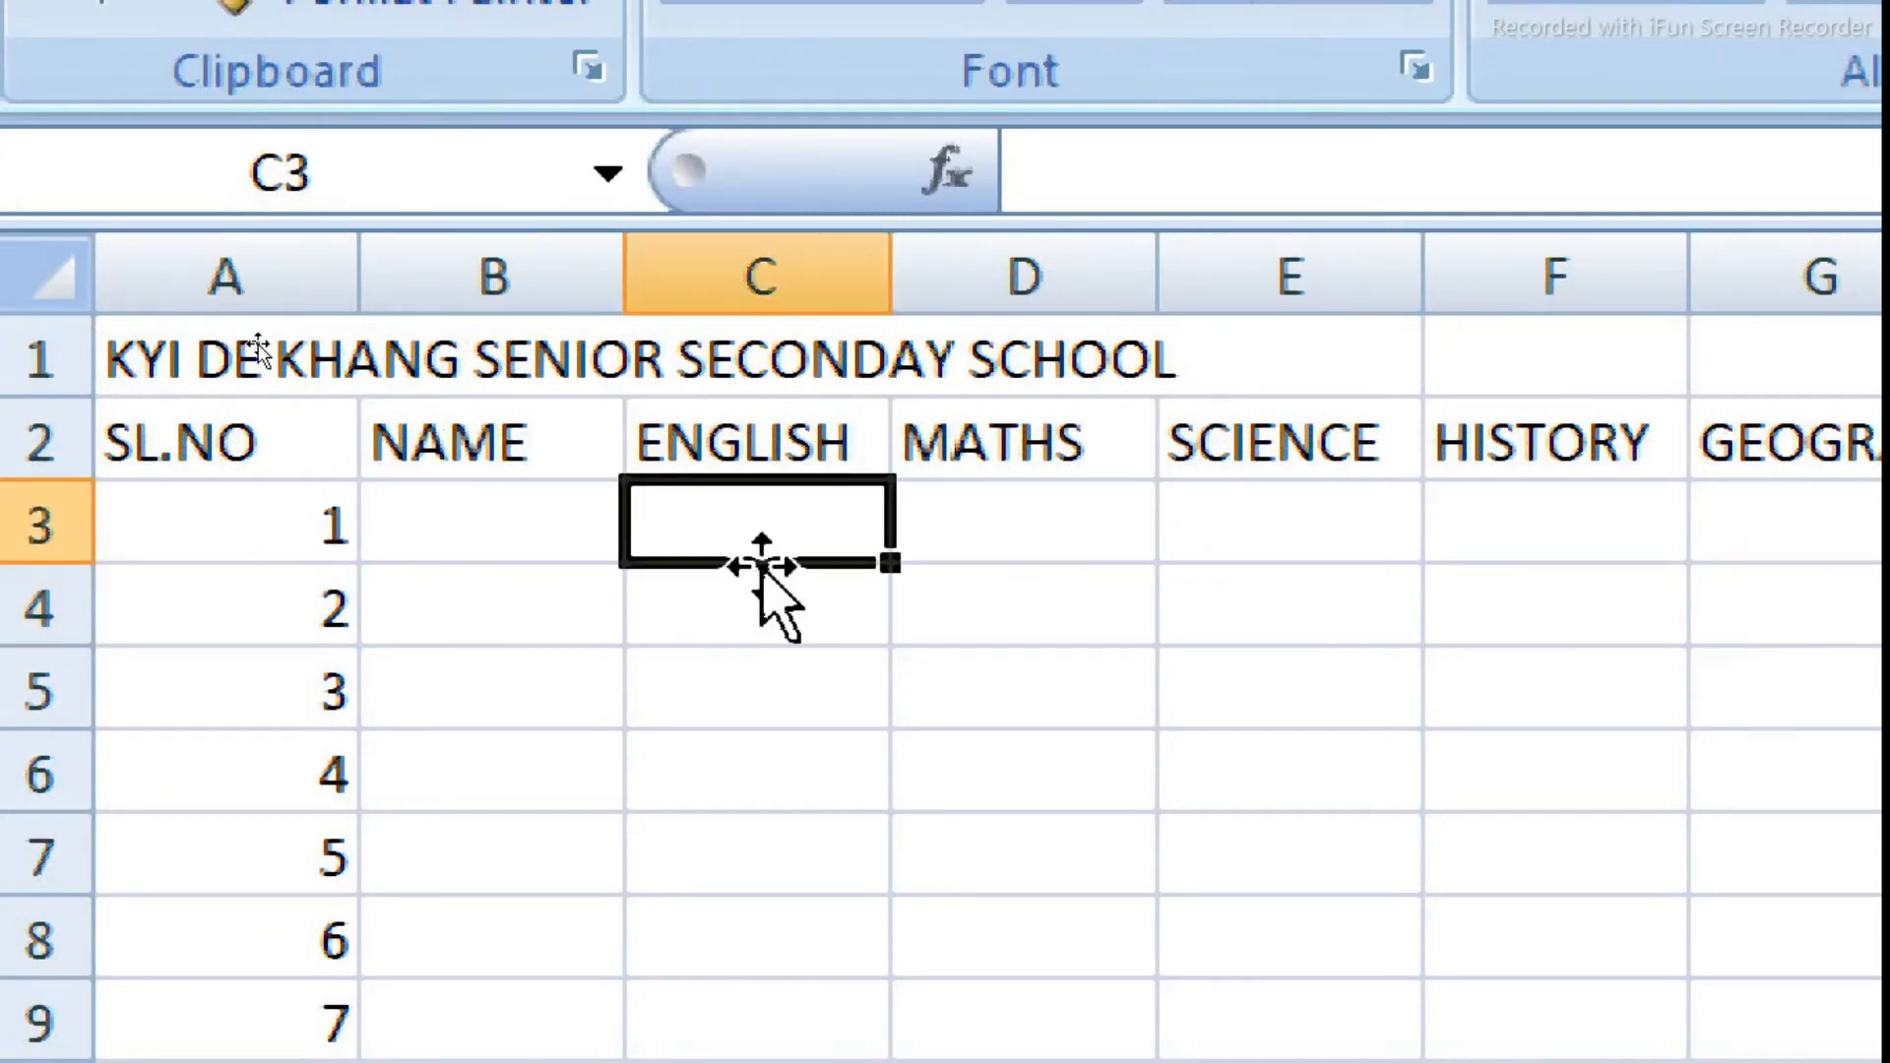
{"action": "type", "text": "75"}
{"action": "key", "text": "Tab"}
{"action": "type", "text": "85"}
{"action": "key", "text": "Tab"}
{"action": "type", "text": "45"}
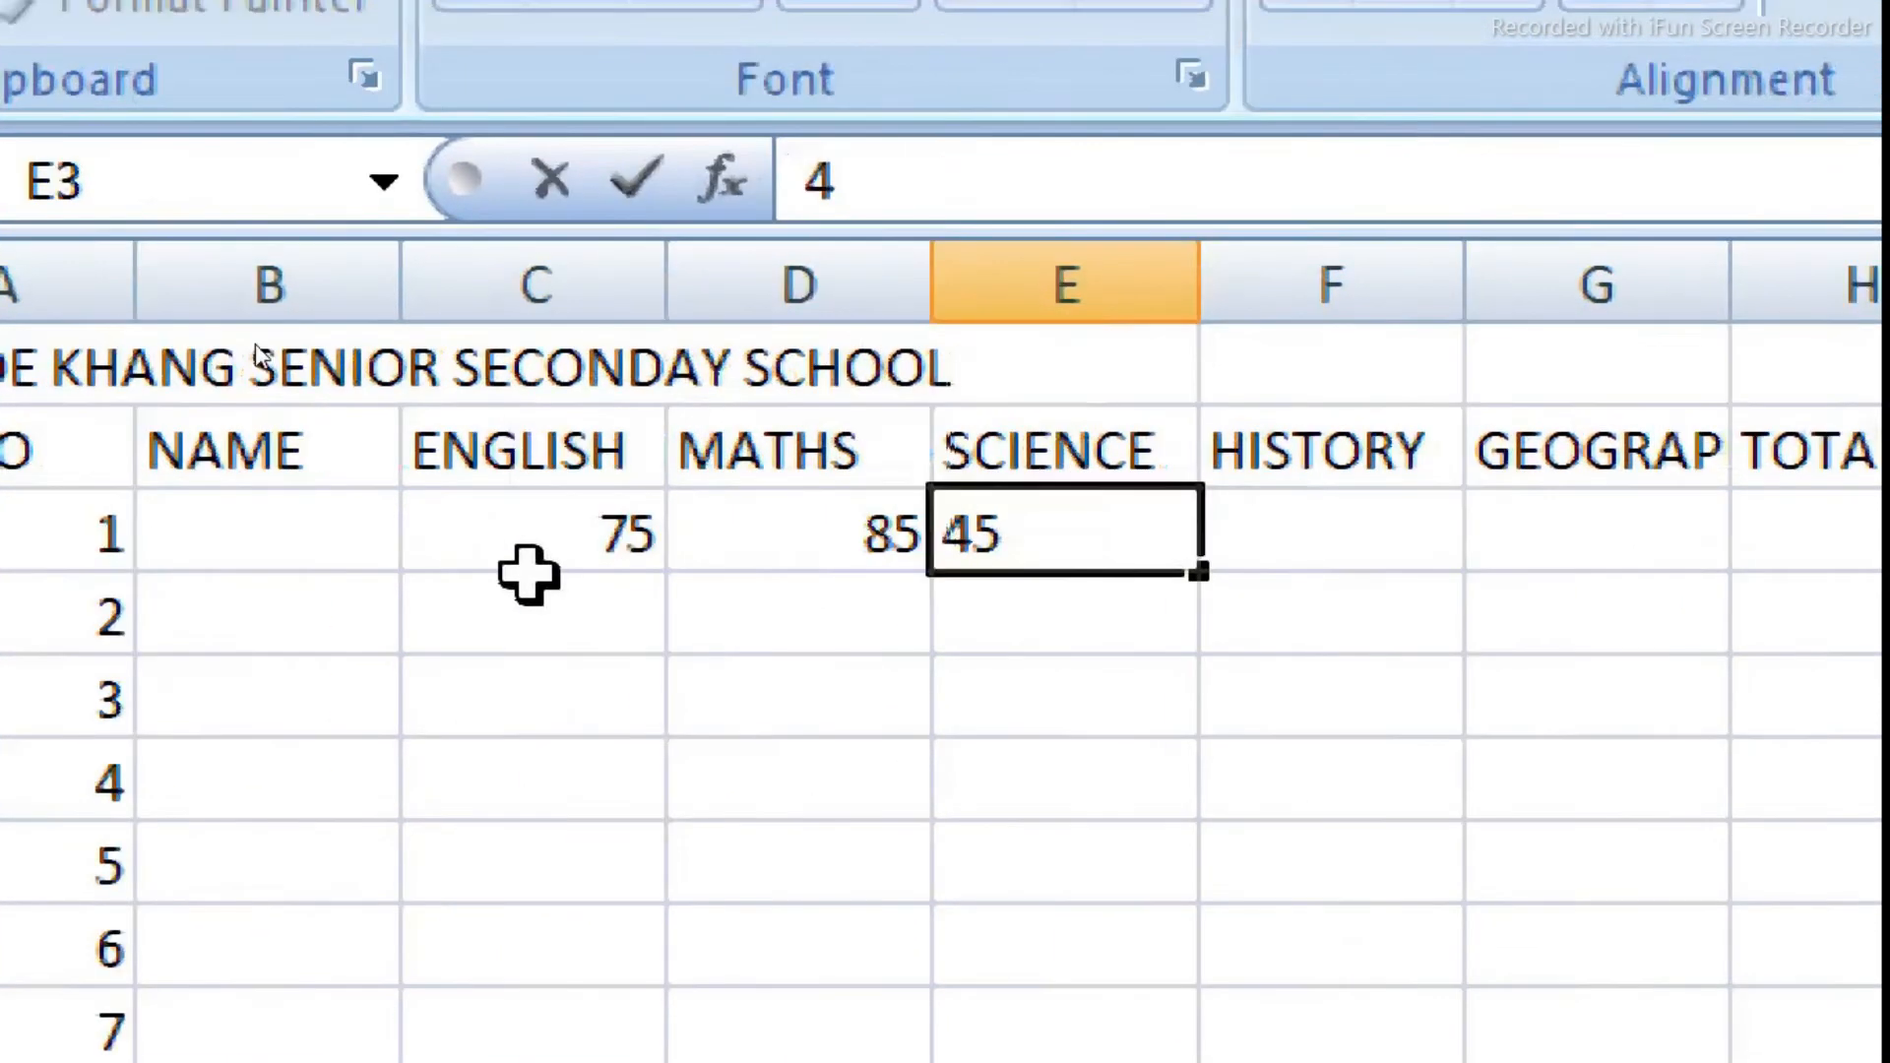
{"action": "key", "text": "Tab"}
{"action": "type", "text": "65\t45"}
{"action": "key", "text": "Tab"}
{"action": "left_click", "coordinate": [1044, 667]}
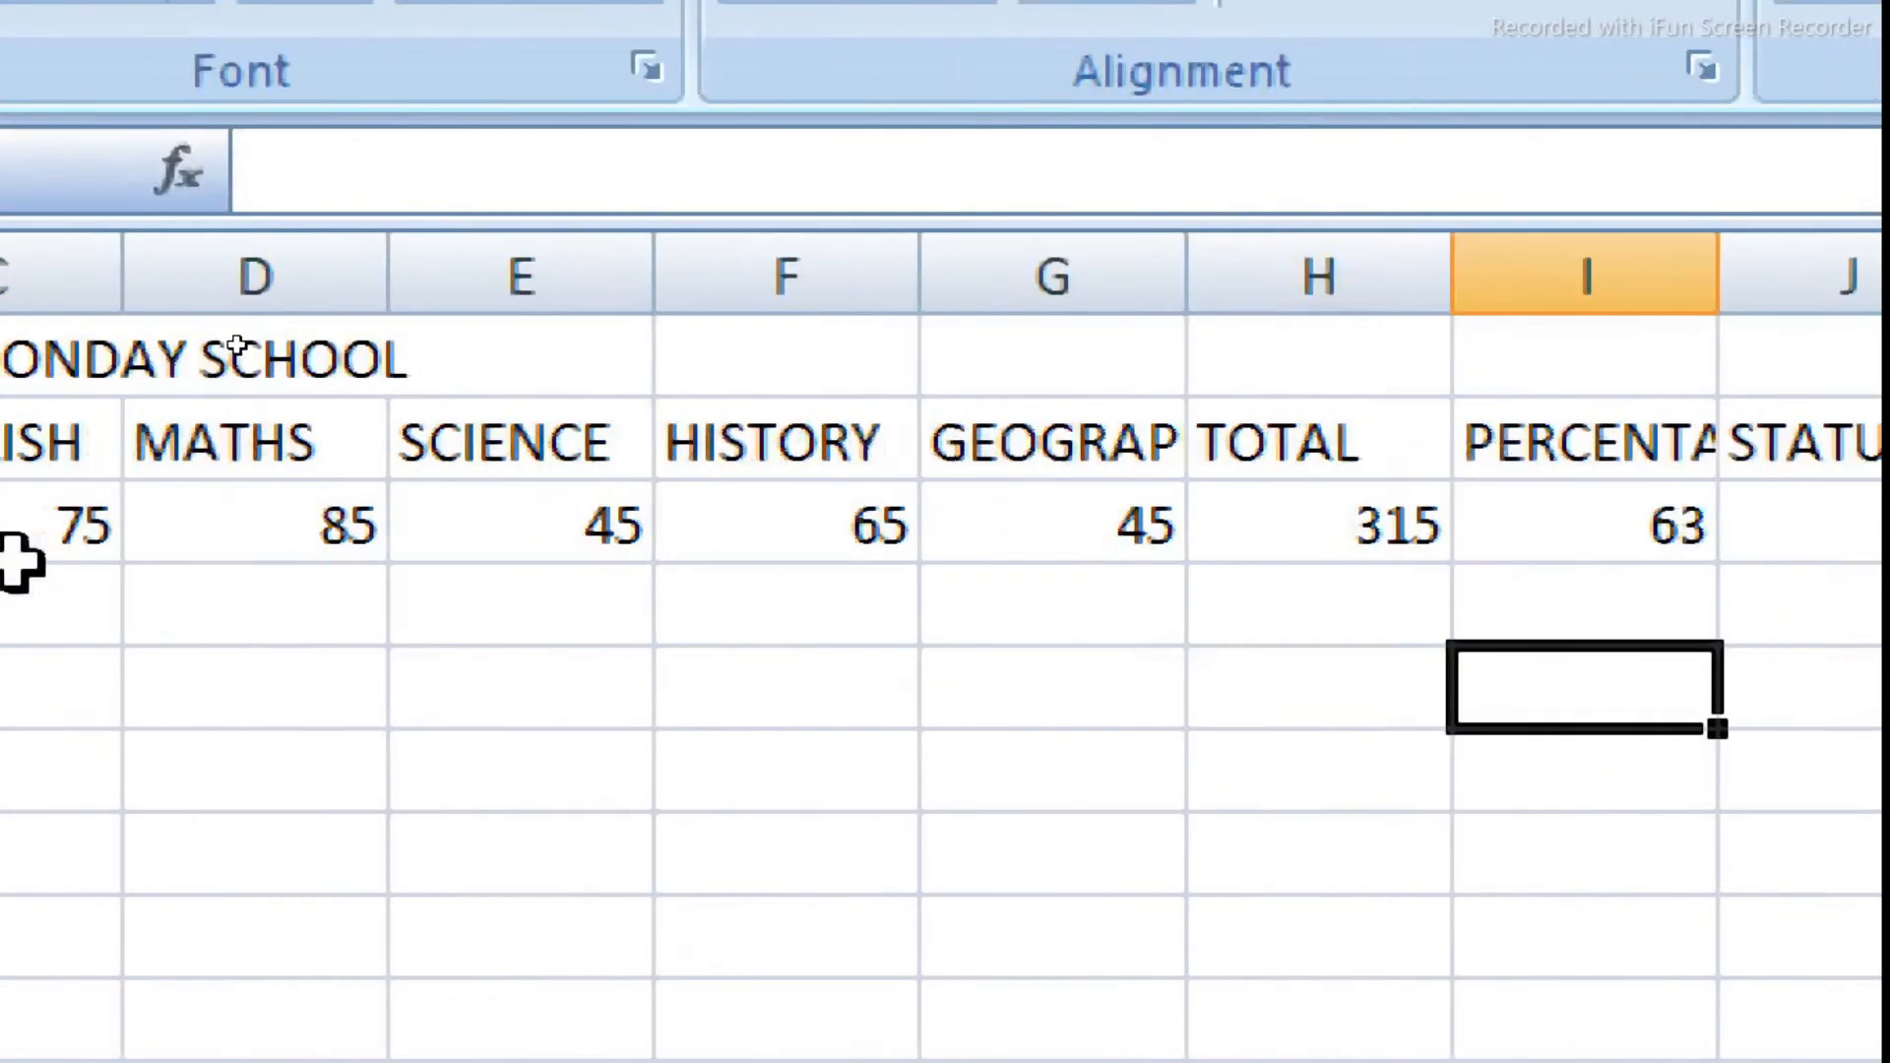
Step: Clear the first student's marks, TOTAL and PERCENTAGE from C3:I3 on the CLASS X B sheet
{"action": "left_click_drag", "start_coordinate": [489, 537], "coordinate": [1882, 552]}
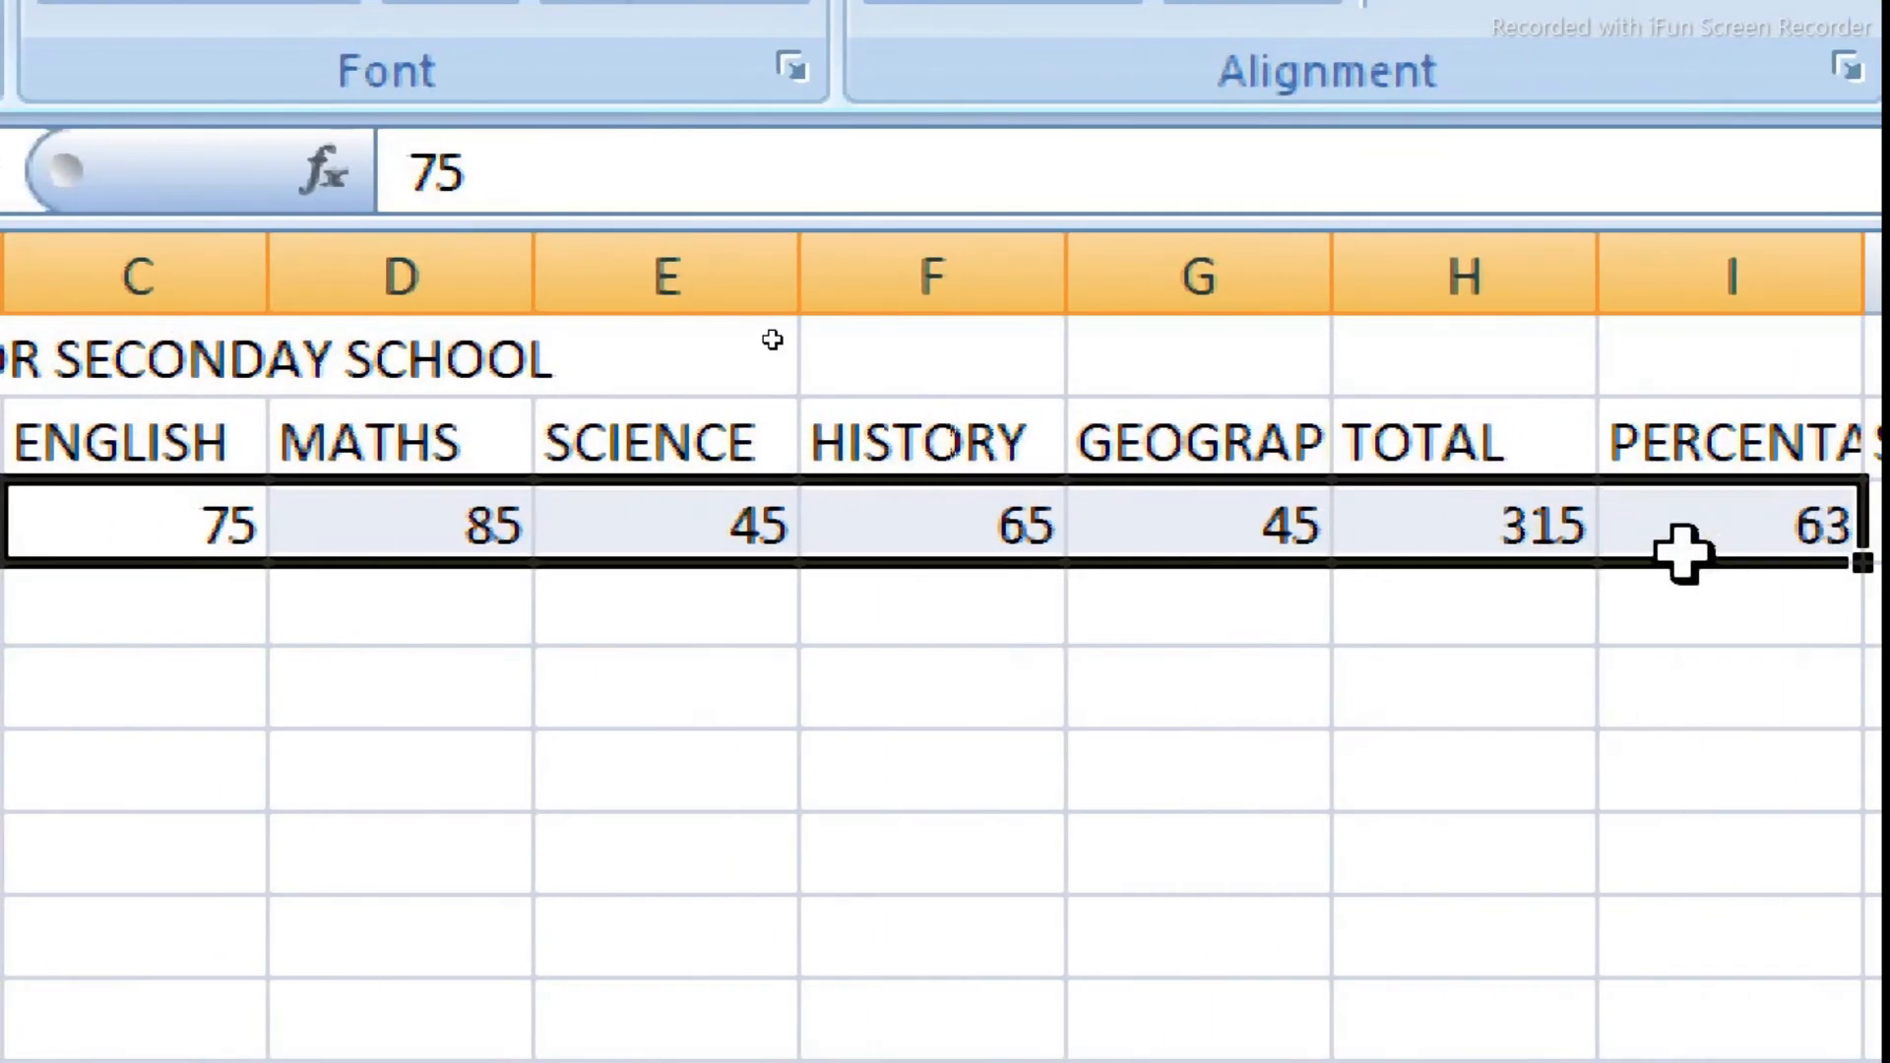
{"action": "key", "text": "Delete"}
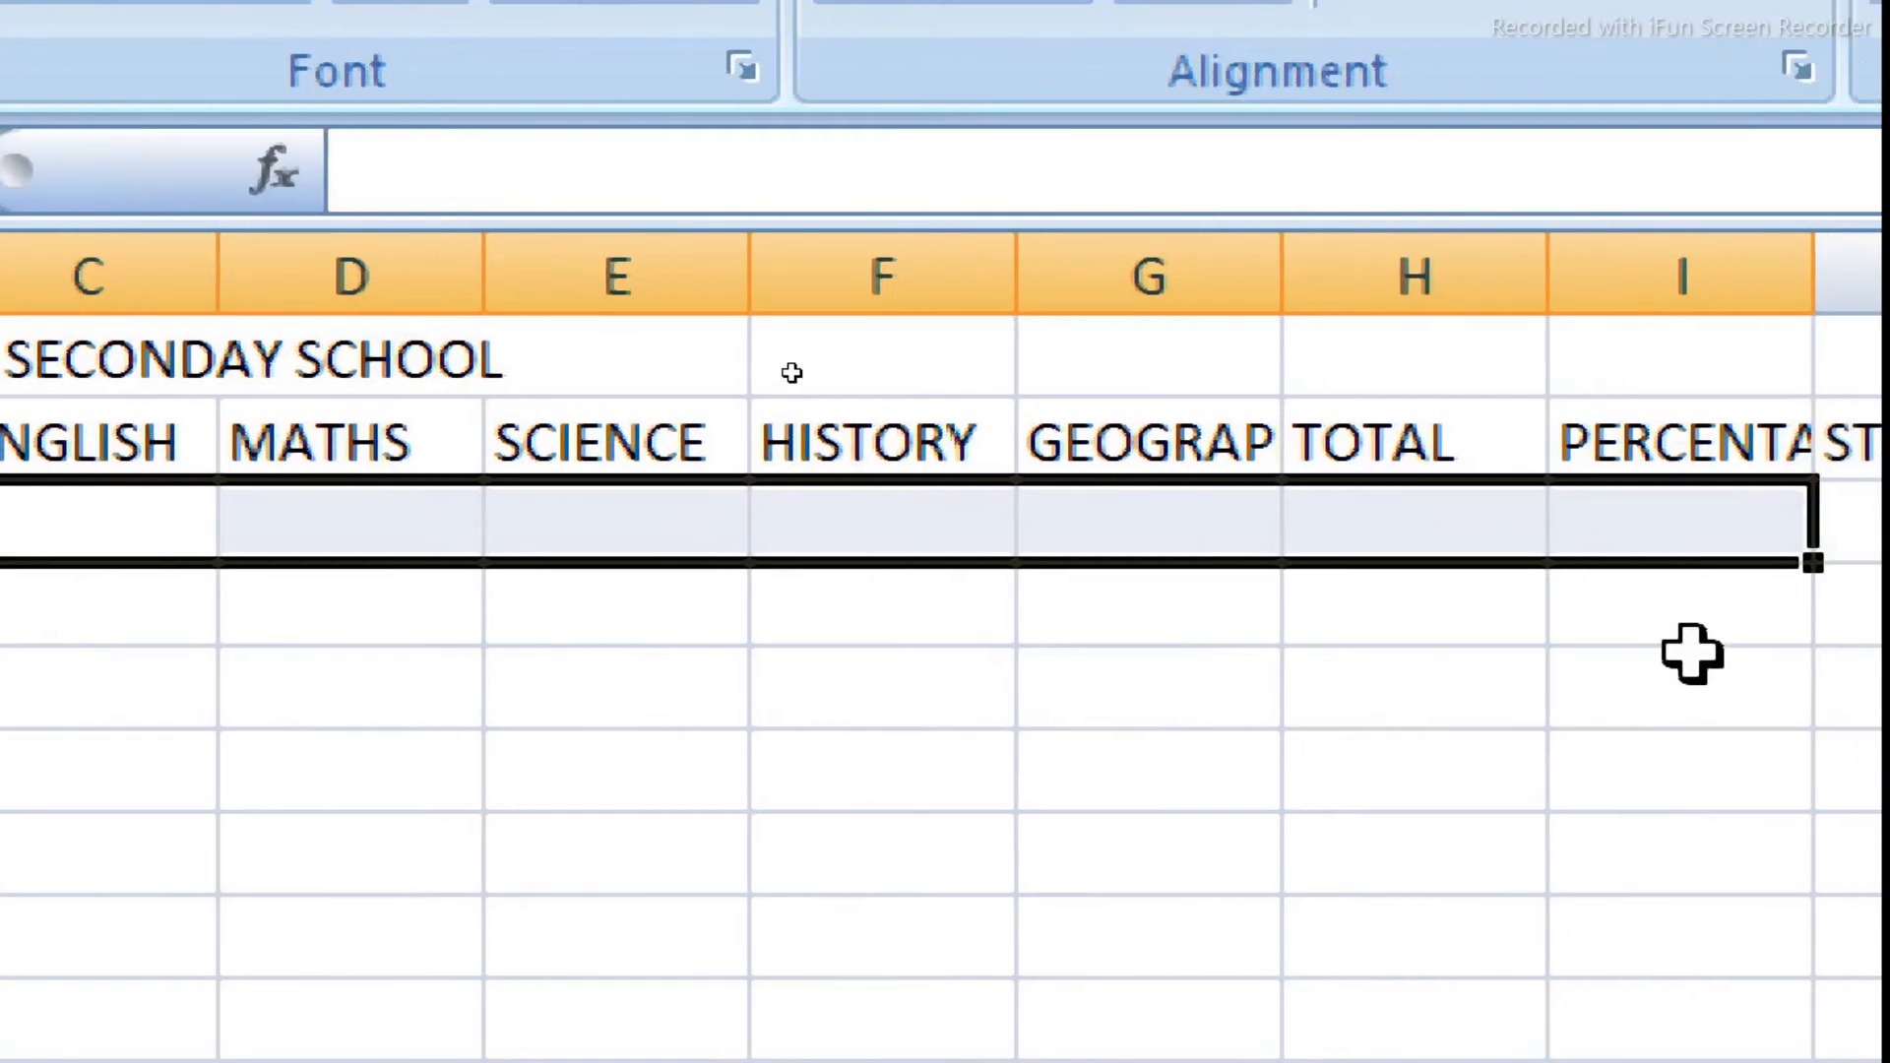
{"action": "left_click", "coordinate": [1738, 665]}
{"action": "left_click", "coordinate": [1621, 521]}
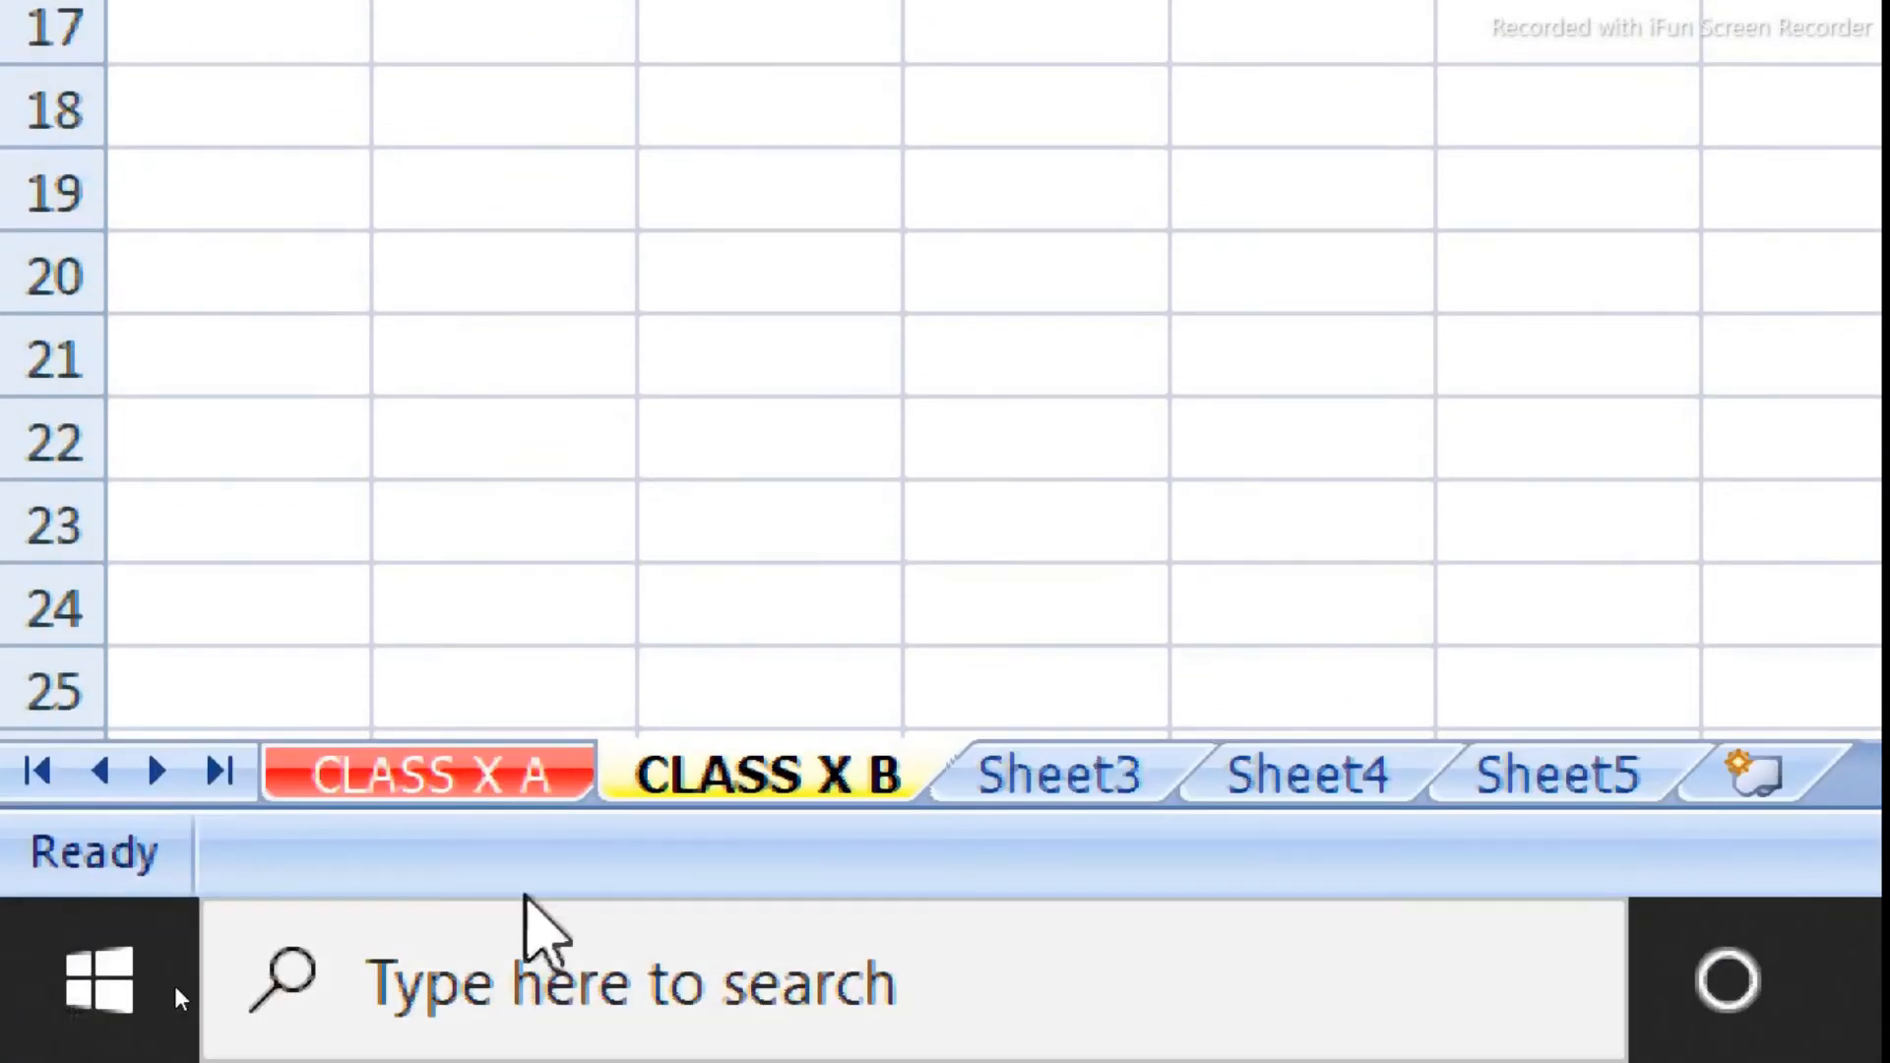
Step: On the CLASS X A sheet, replace the first student's marks in C3:G3 with 12, 10, 10, 10 and 14
{"action": "left_click", "coordinate": [541, 780]}
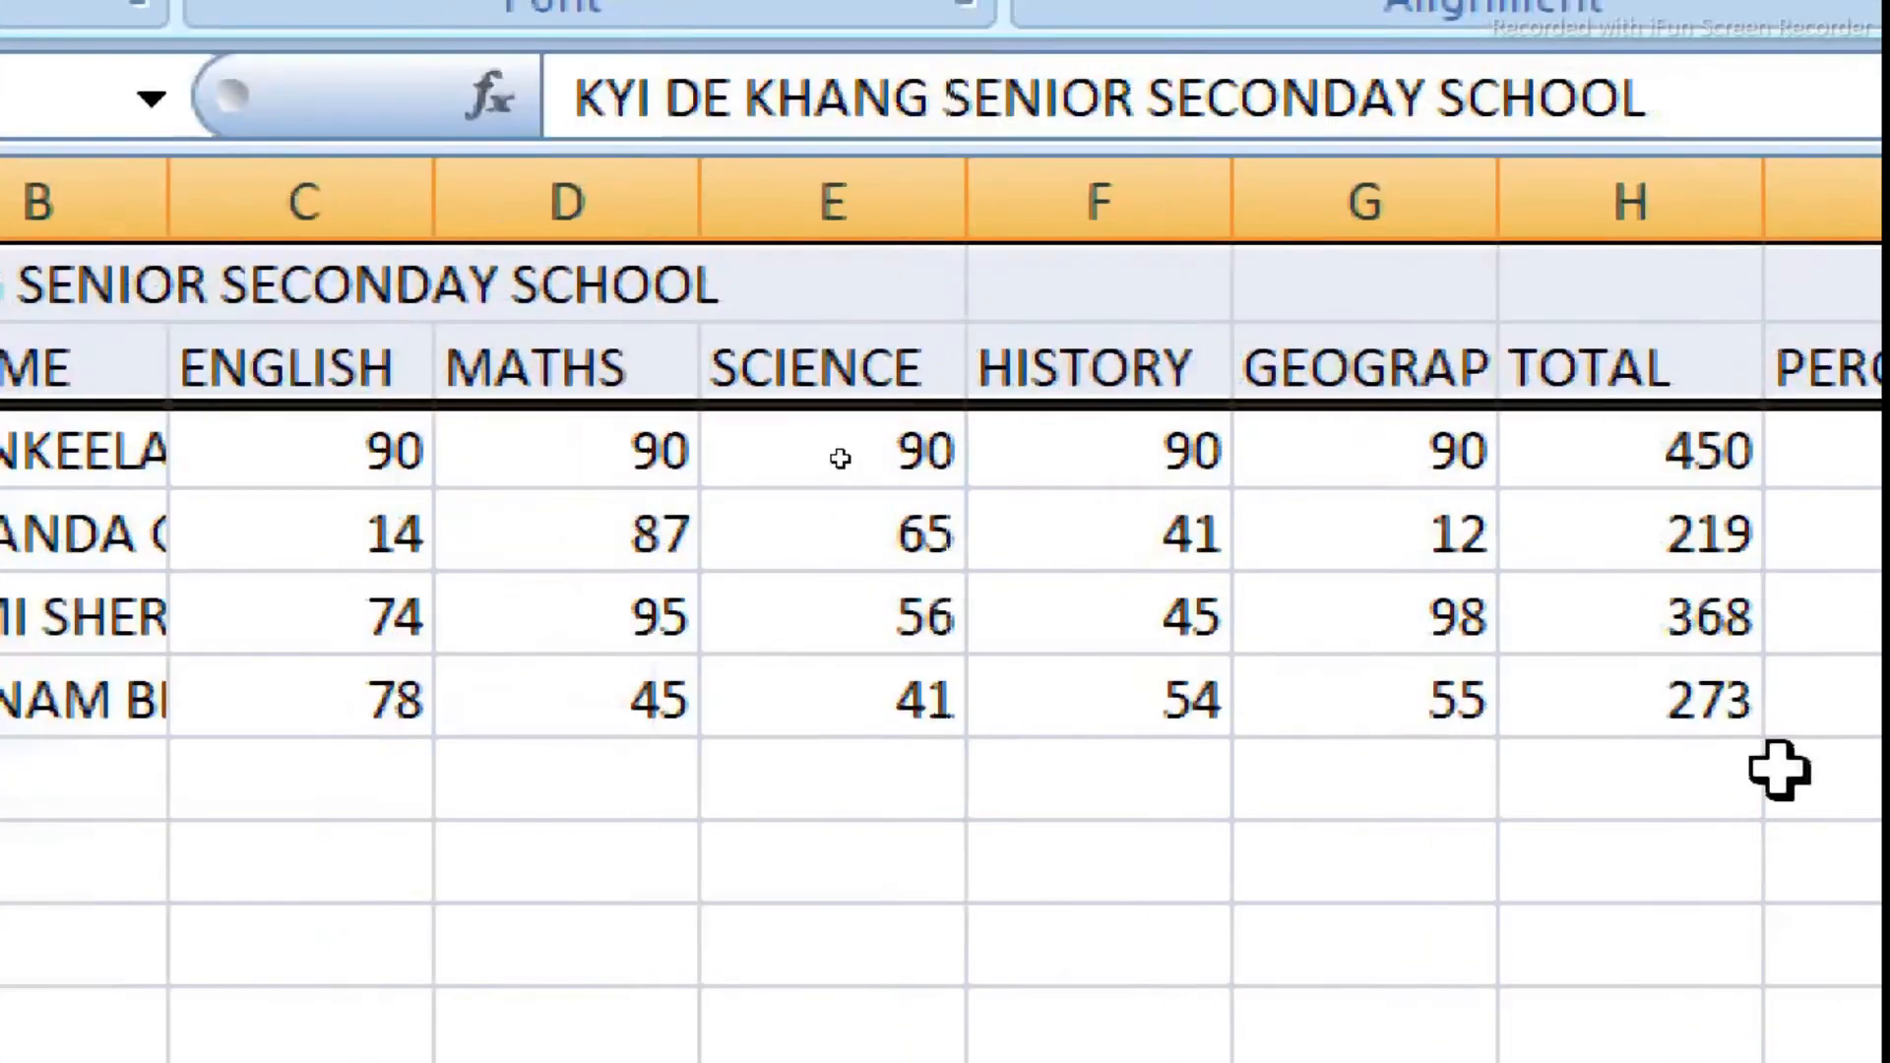
{"action": "left_click", "coordinate": [1700, 769]}
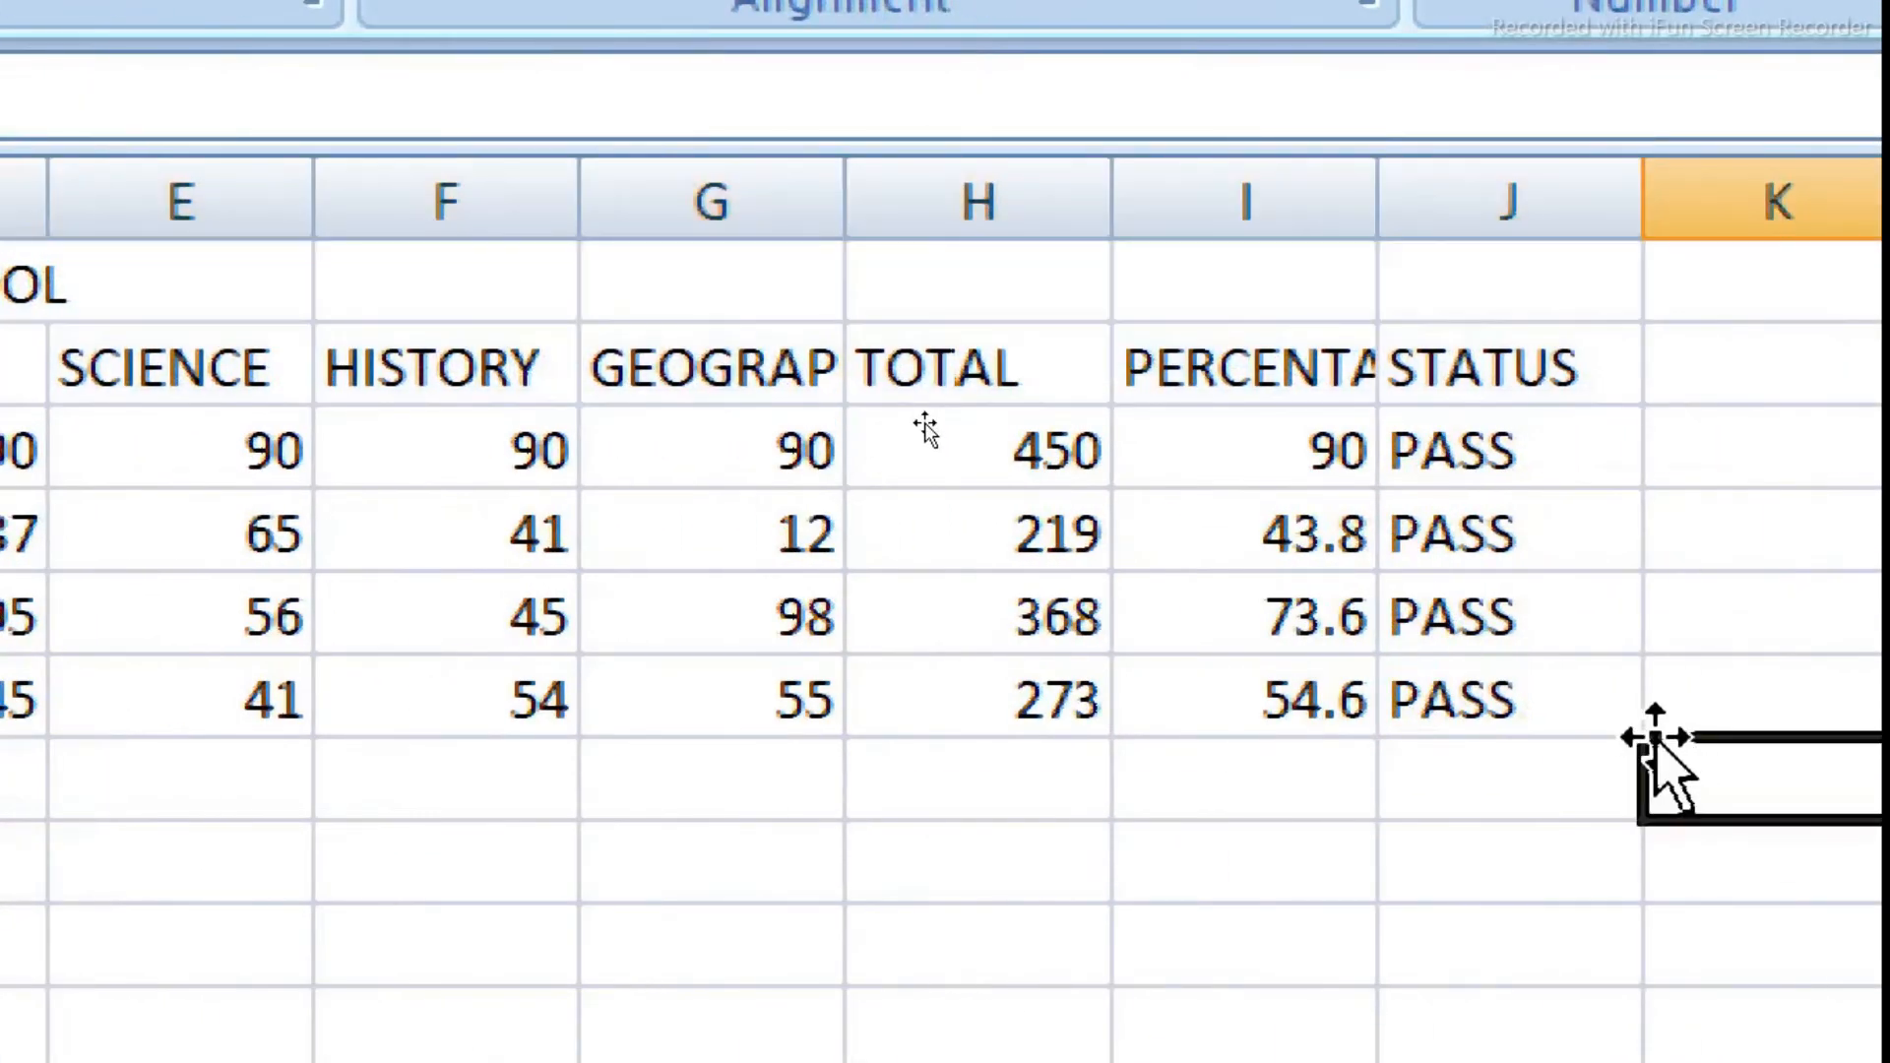
{"action": "left_click", "coordinate": [1533, 479]}
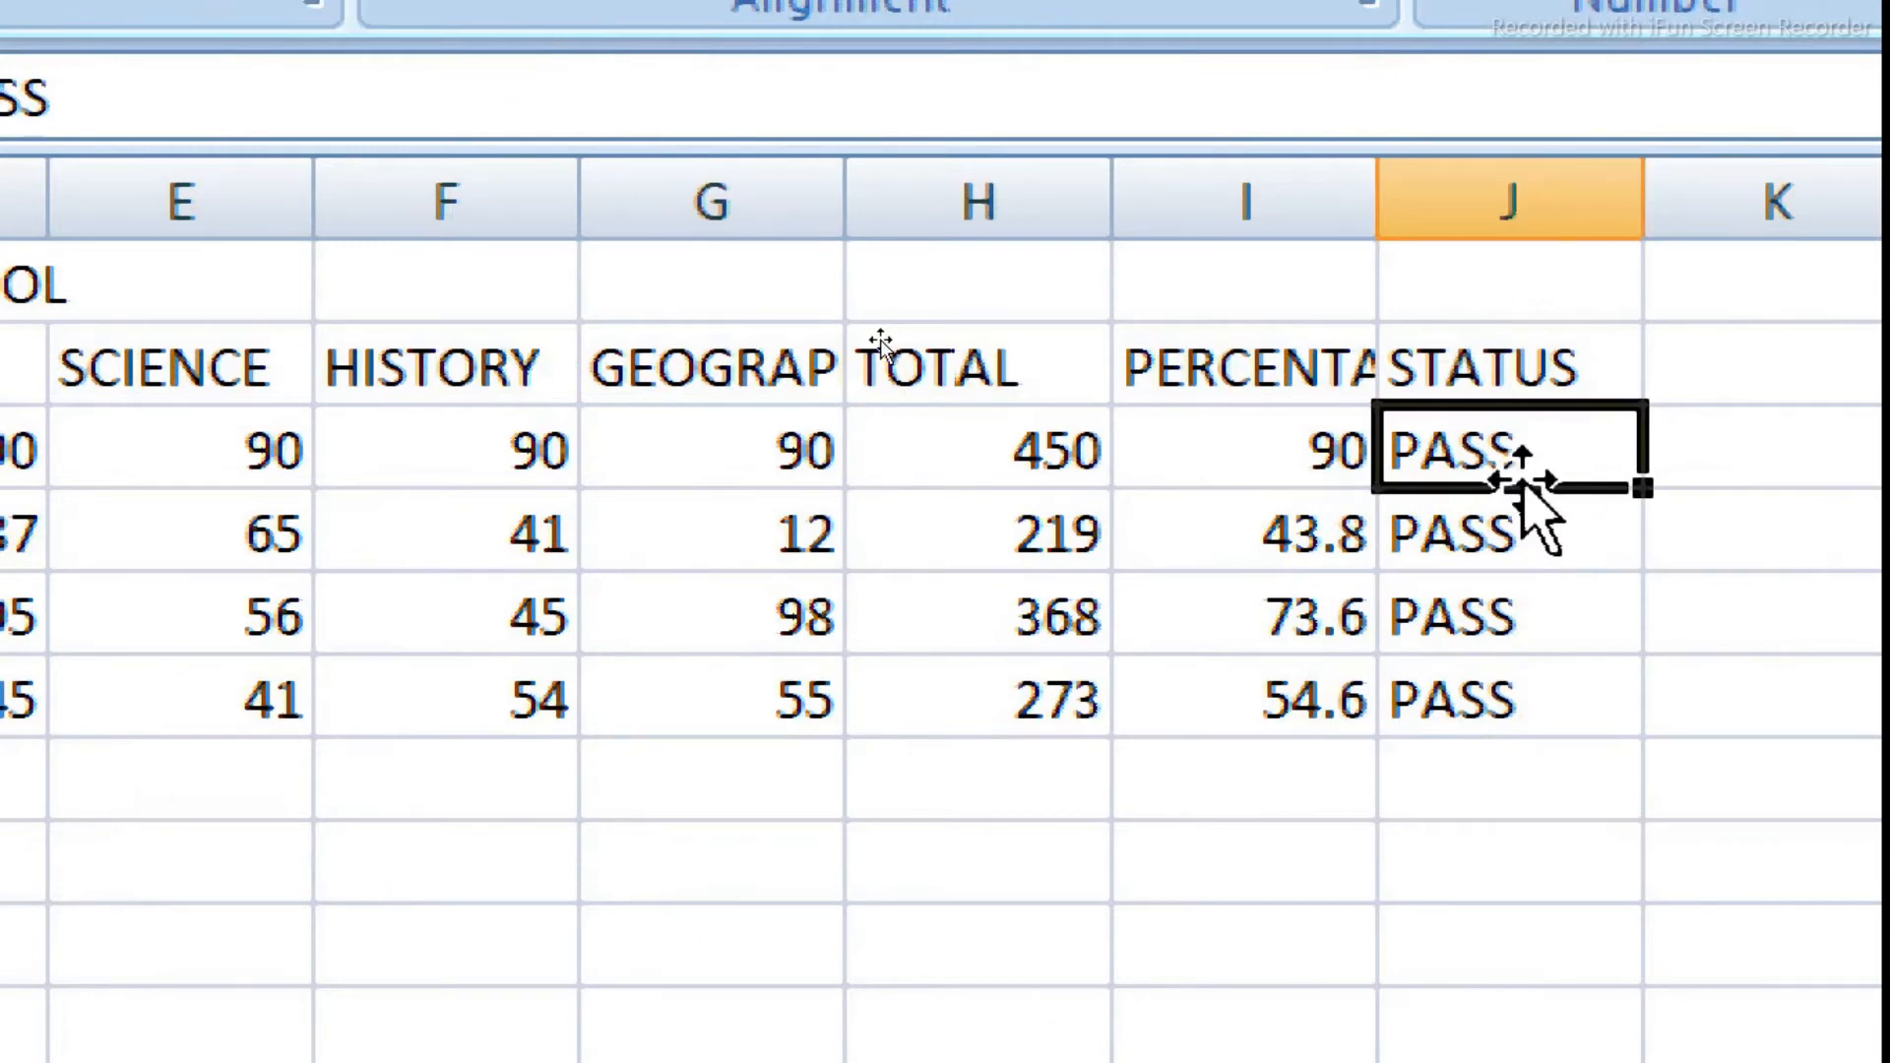
{"action": "left_click", "coordinate": [591, 467]}
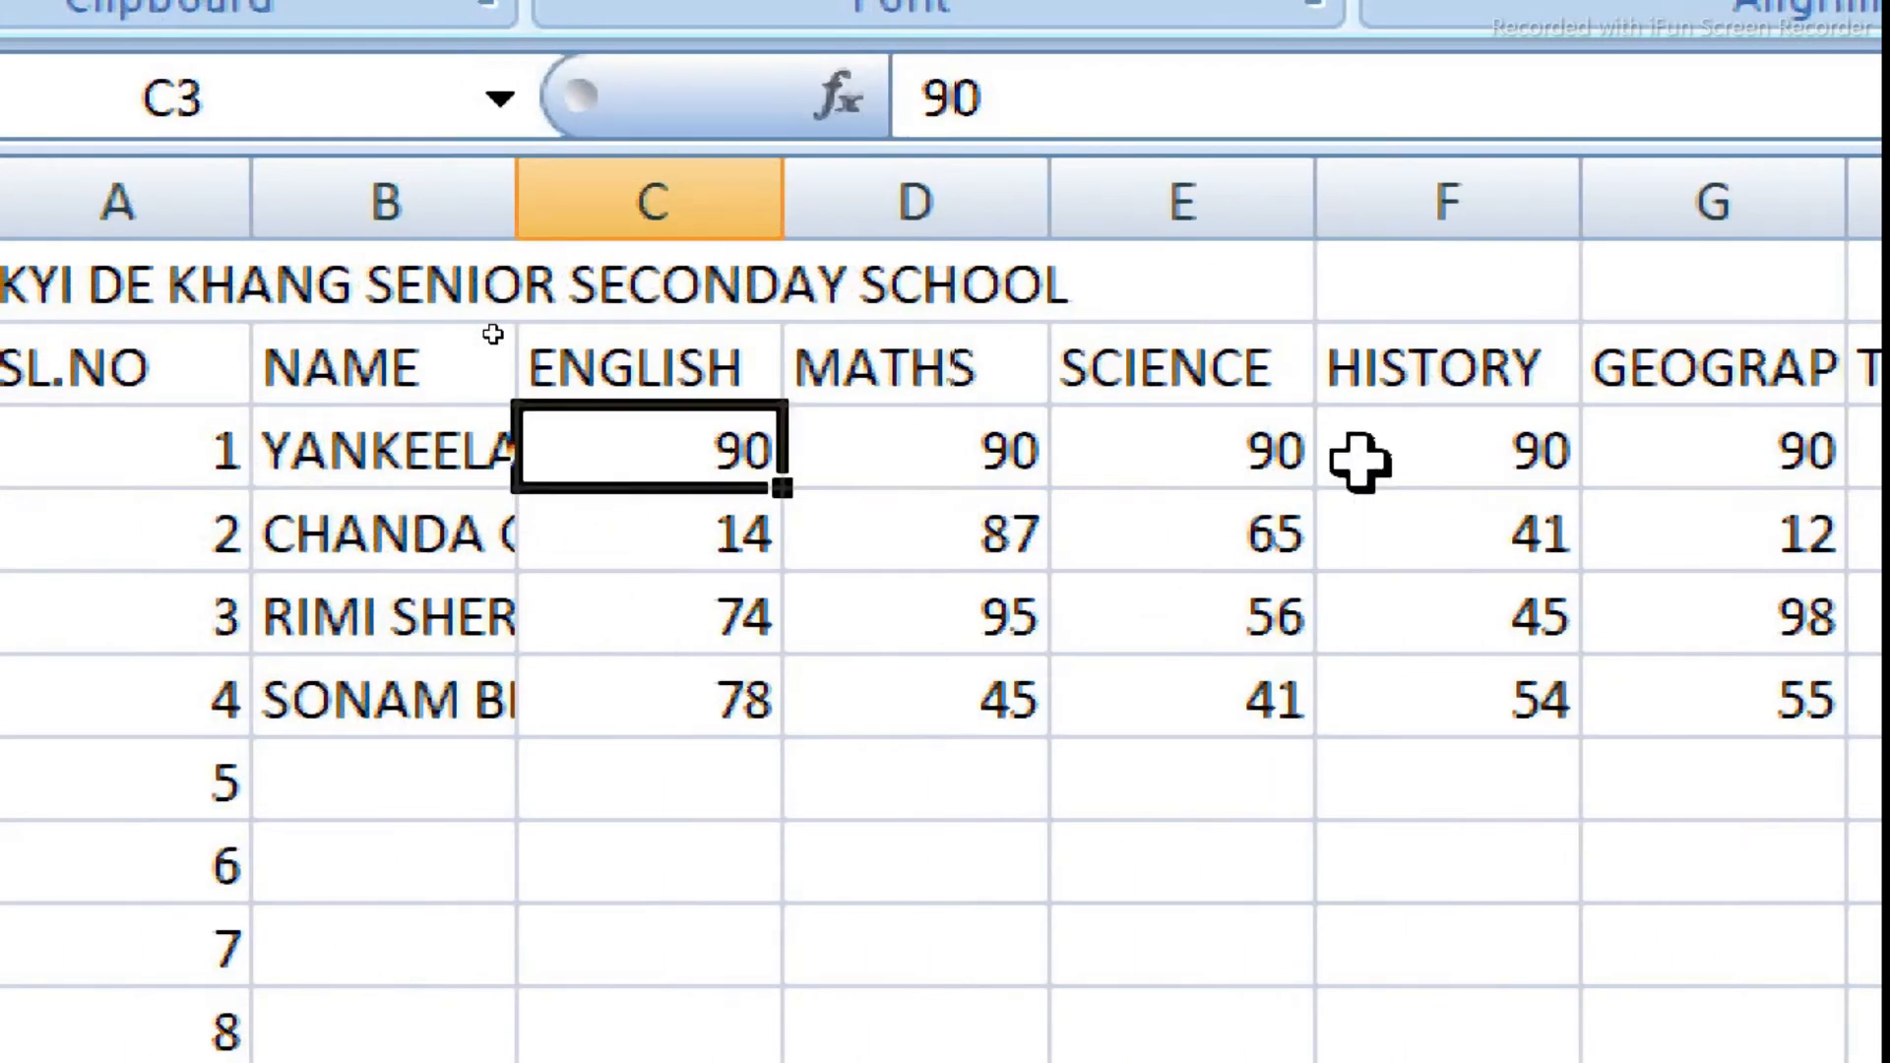
{"action": "type", "text": "12"}
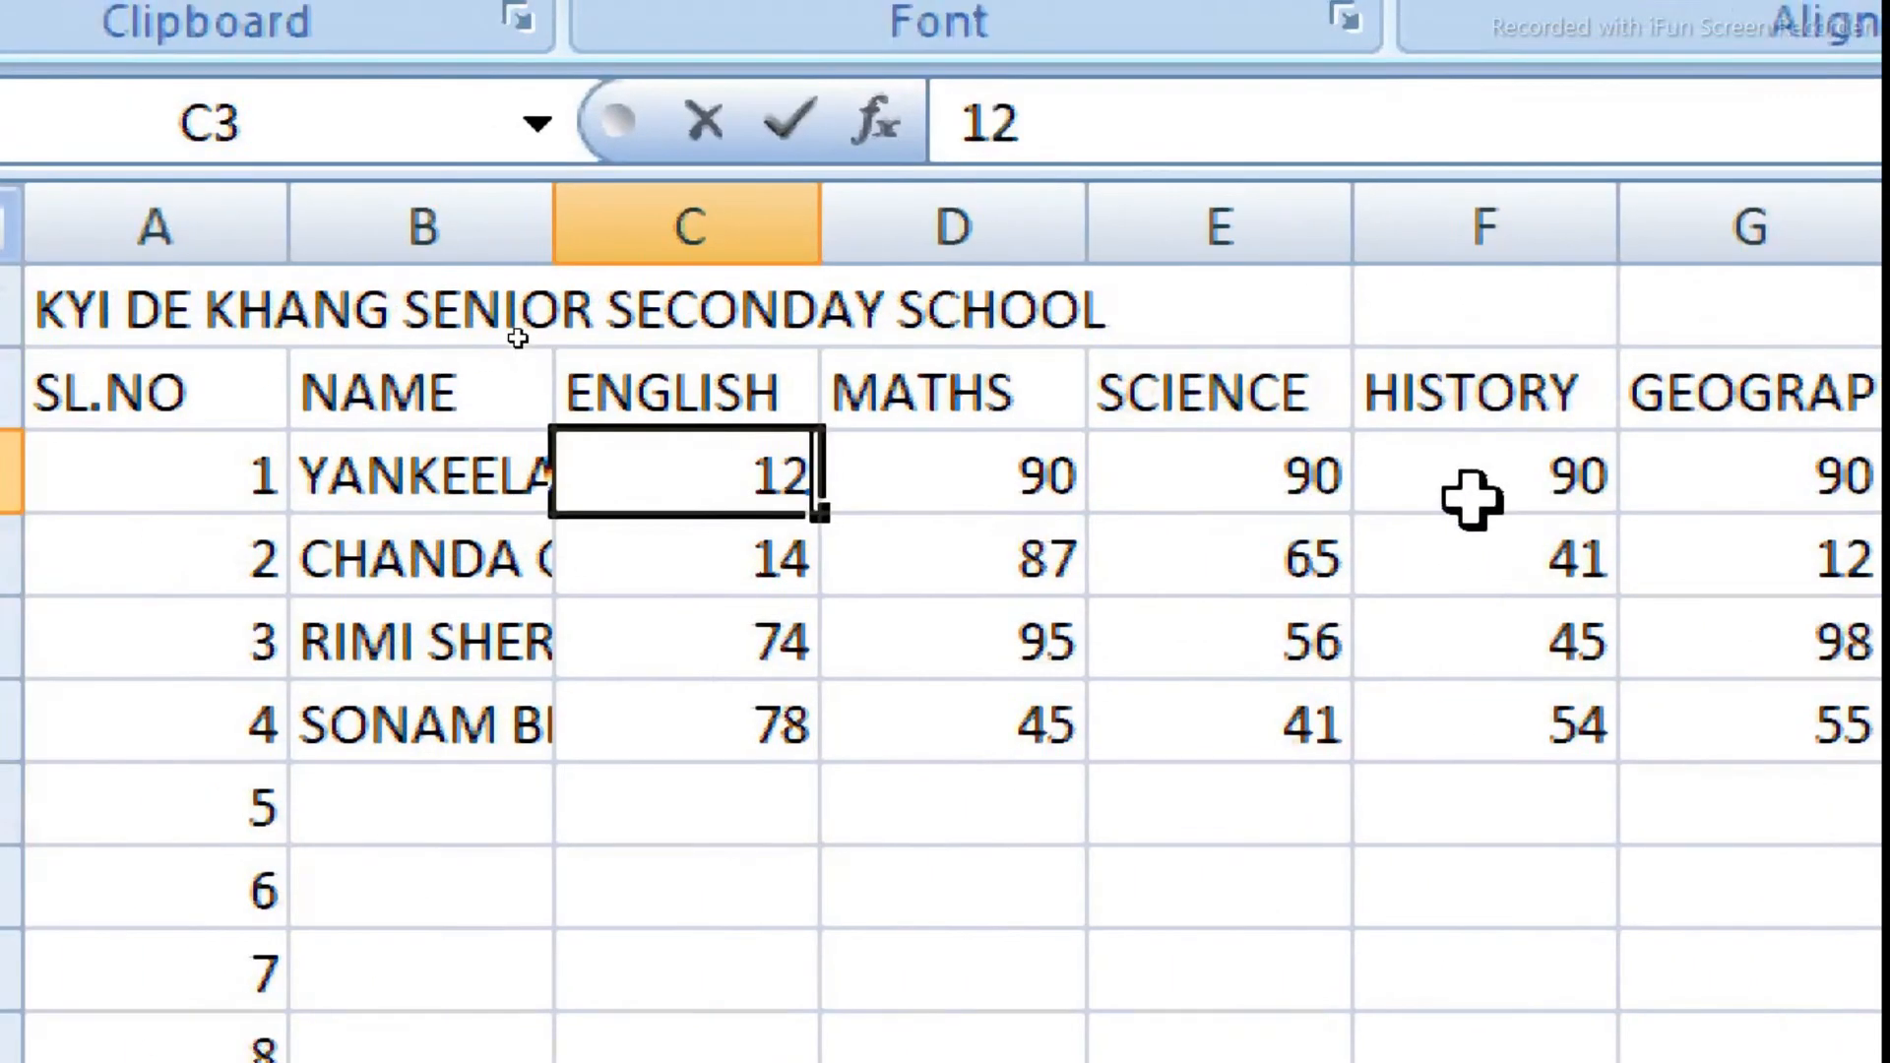
{"action": "key", "text": "Tab"}
{"action": "type", "text": "10"}
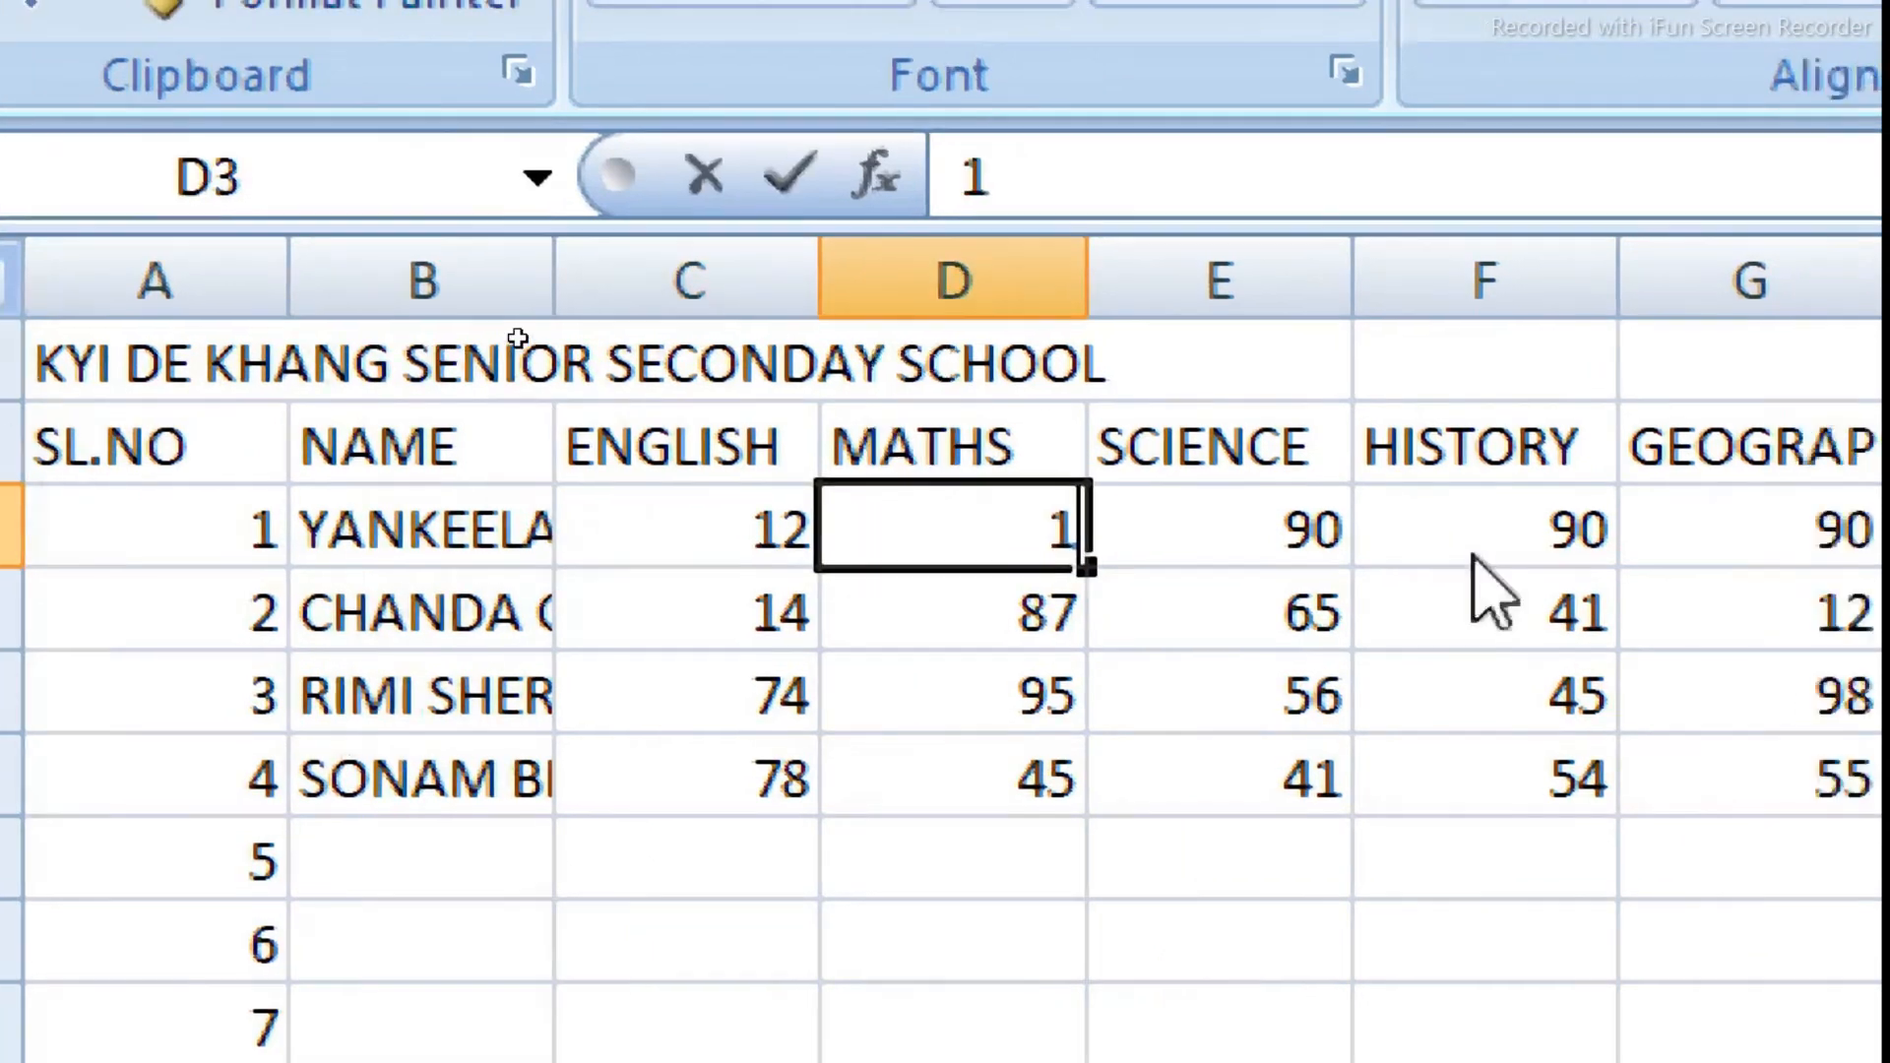
{"action": "key", "text": "Tab"}
{"action": "type", "text": "10"}
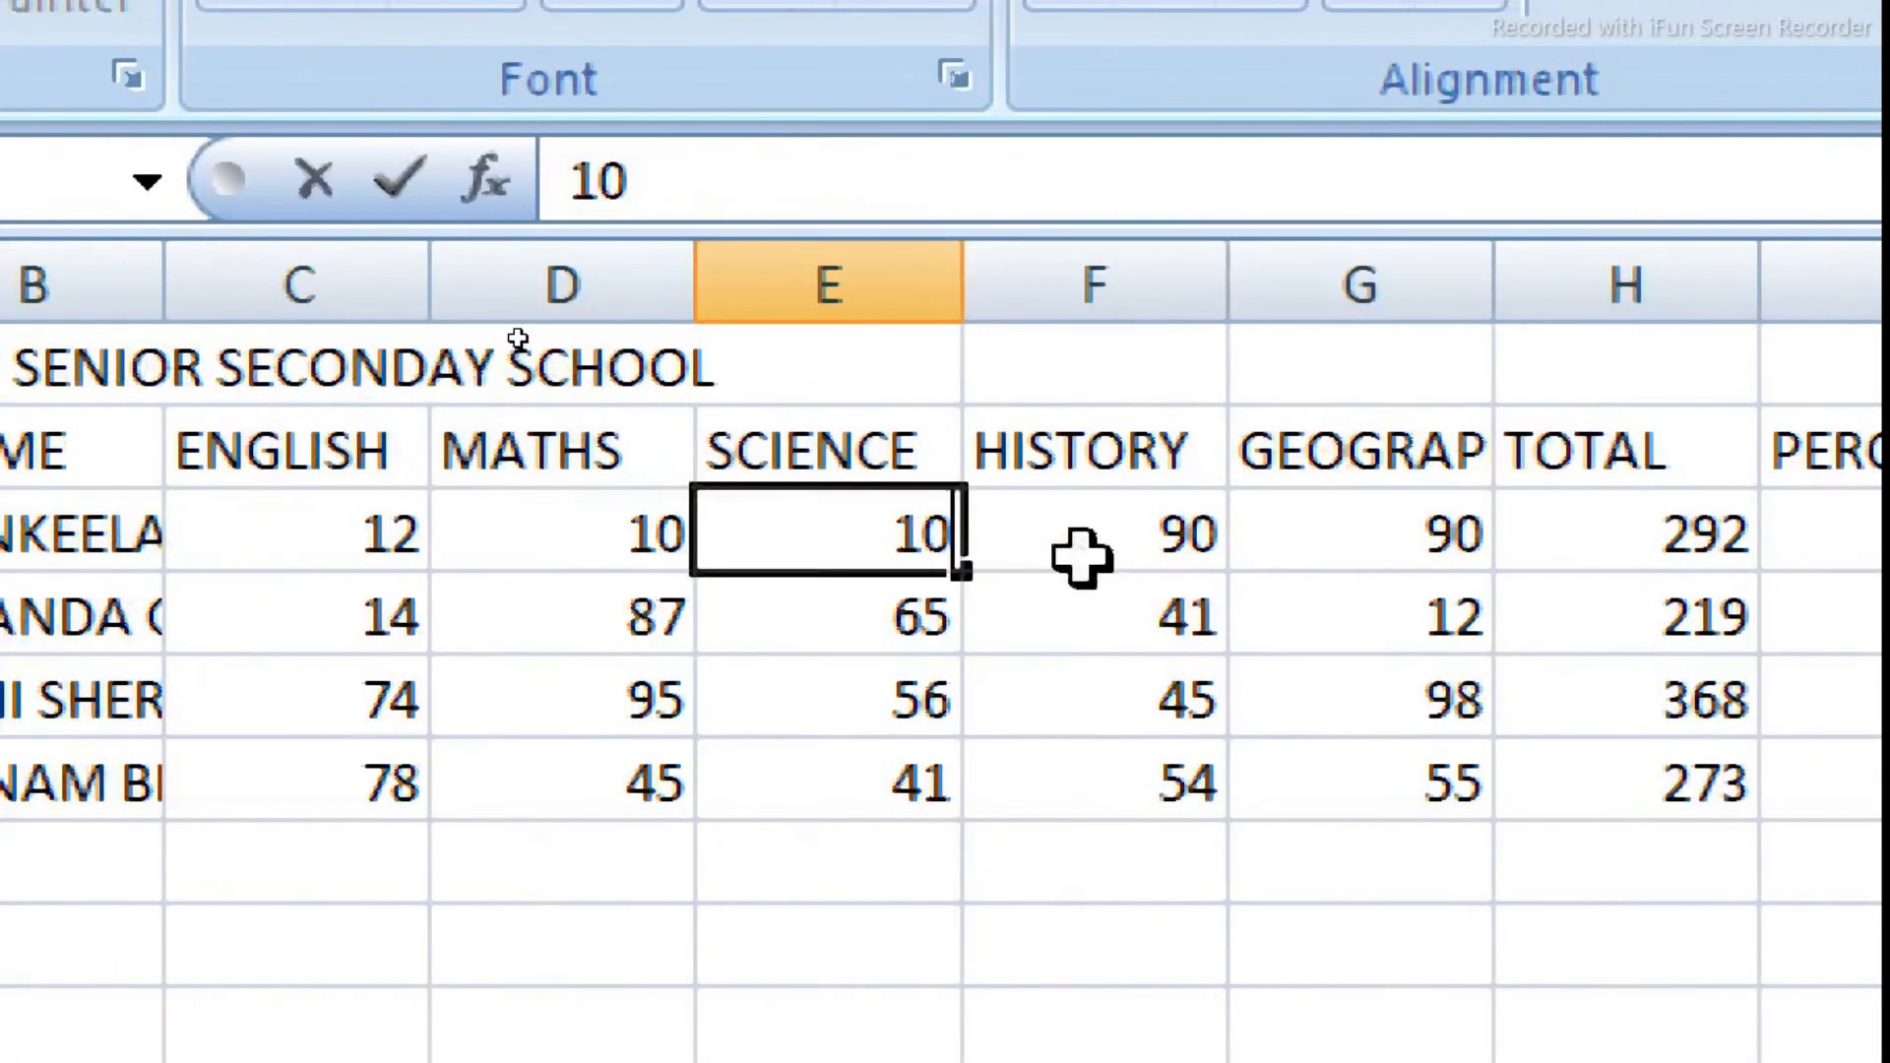
{"action": "key", "text": "Tab"}
{"action": "type", "text": "10"}
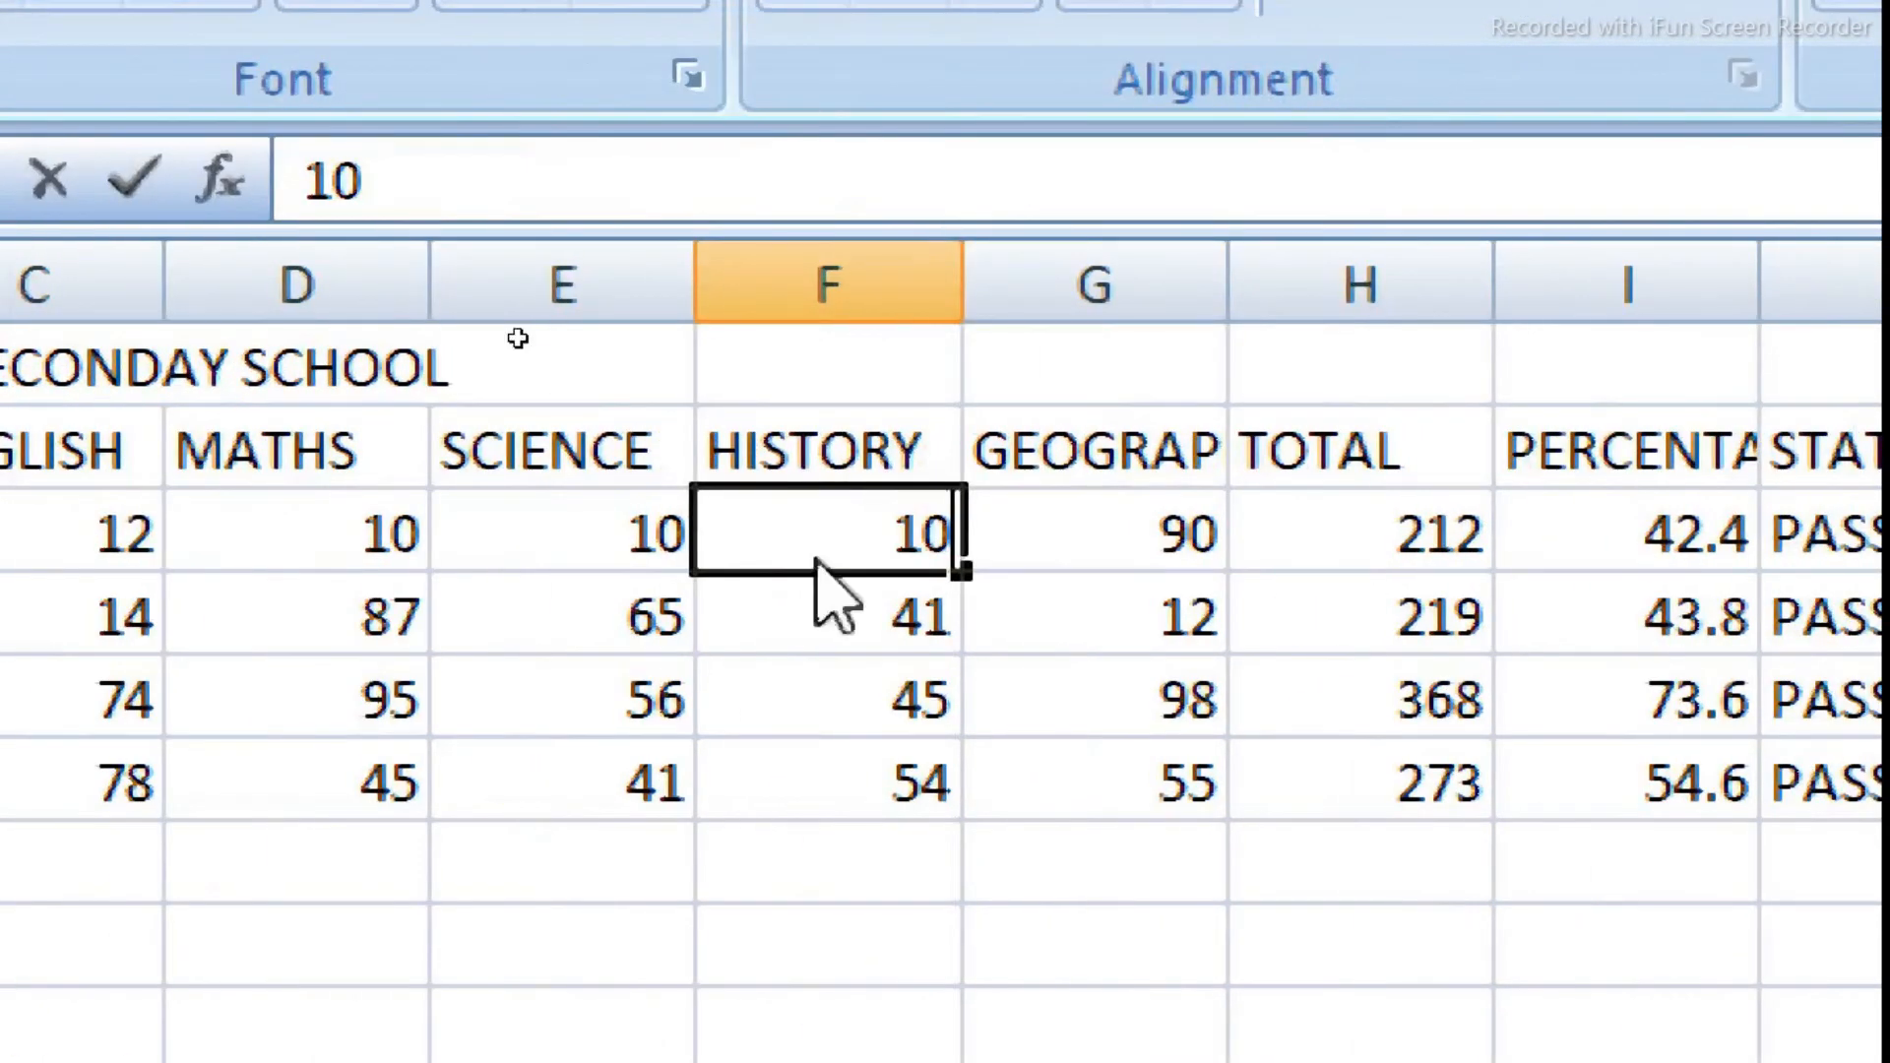
{"action": "key", "text": "Tab"}
{"action": "type", "text": "14"}
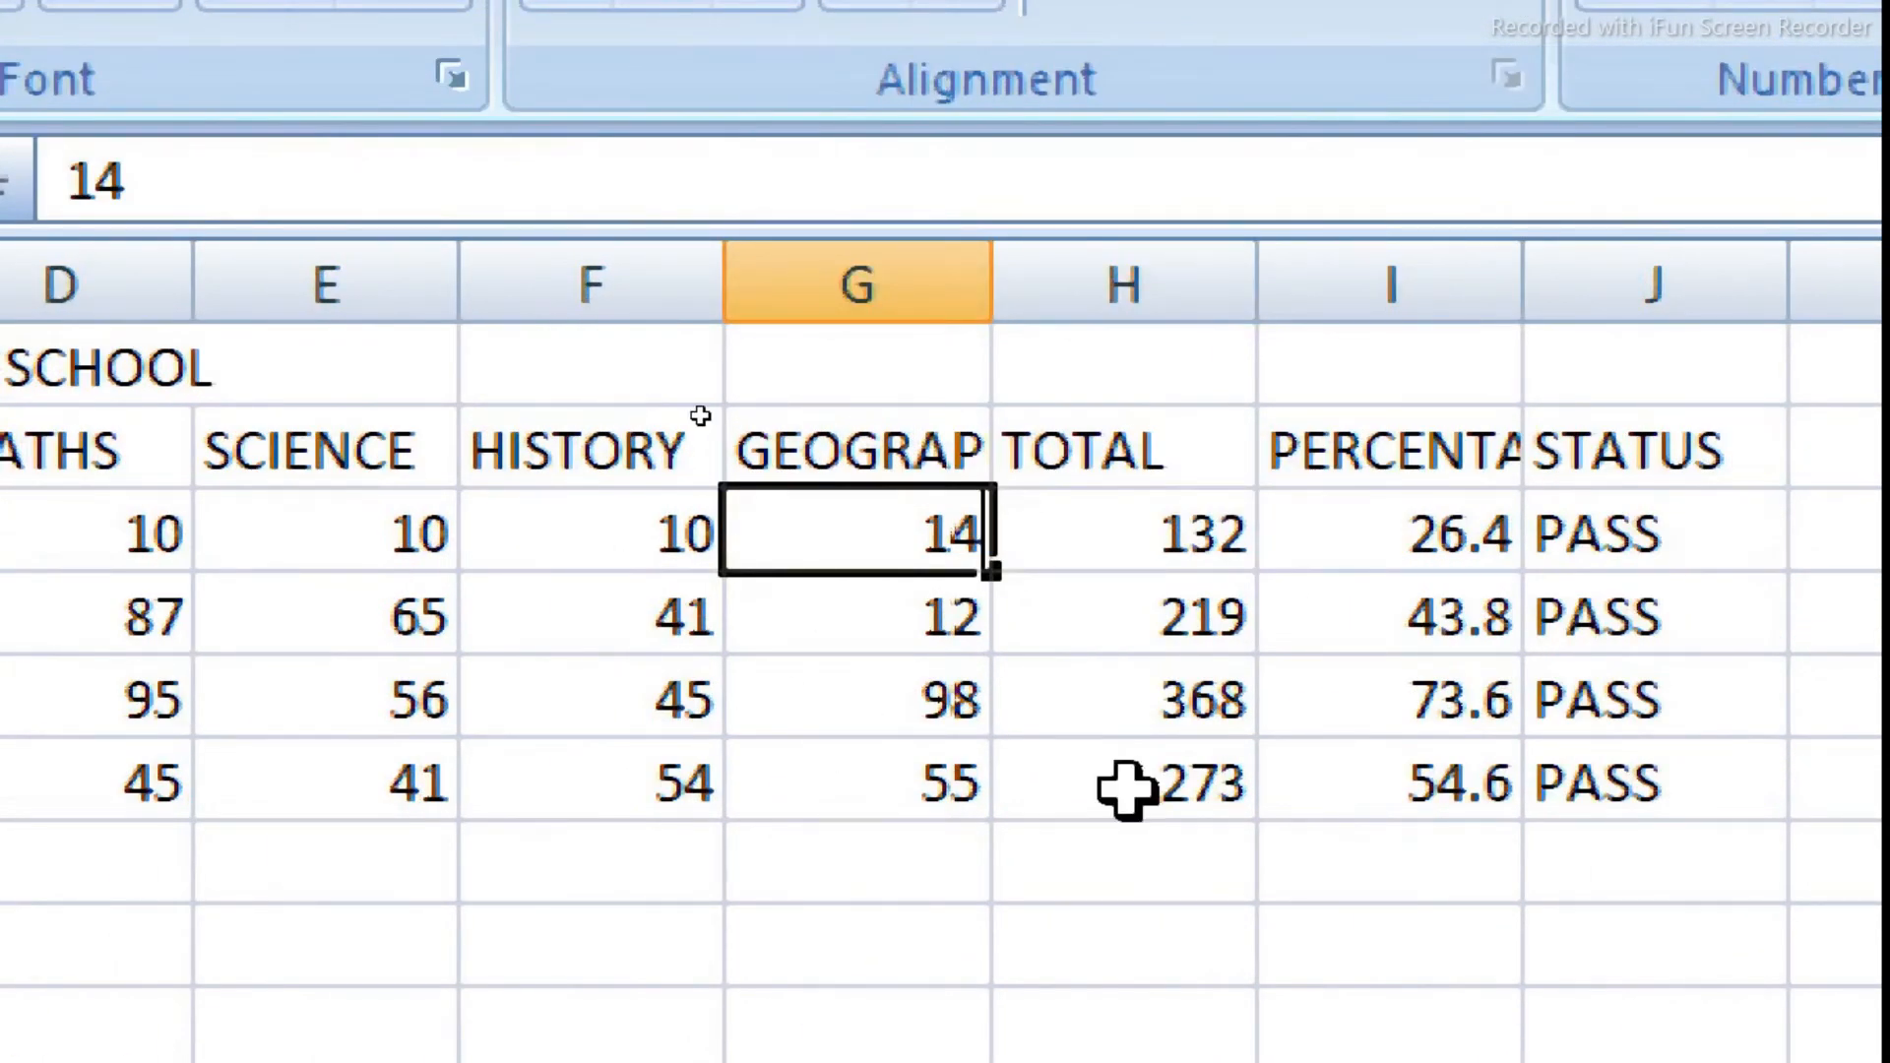
{"action": "left_click", "coordinate": [1127, 788]}
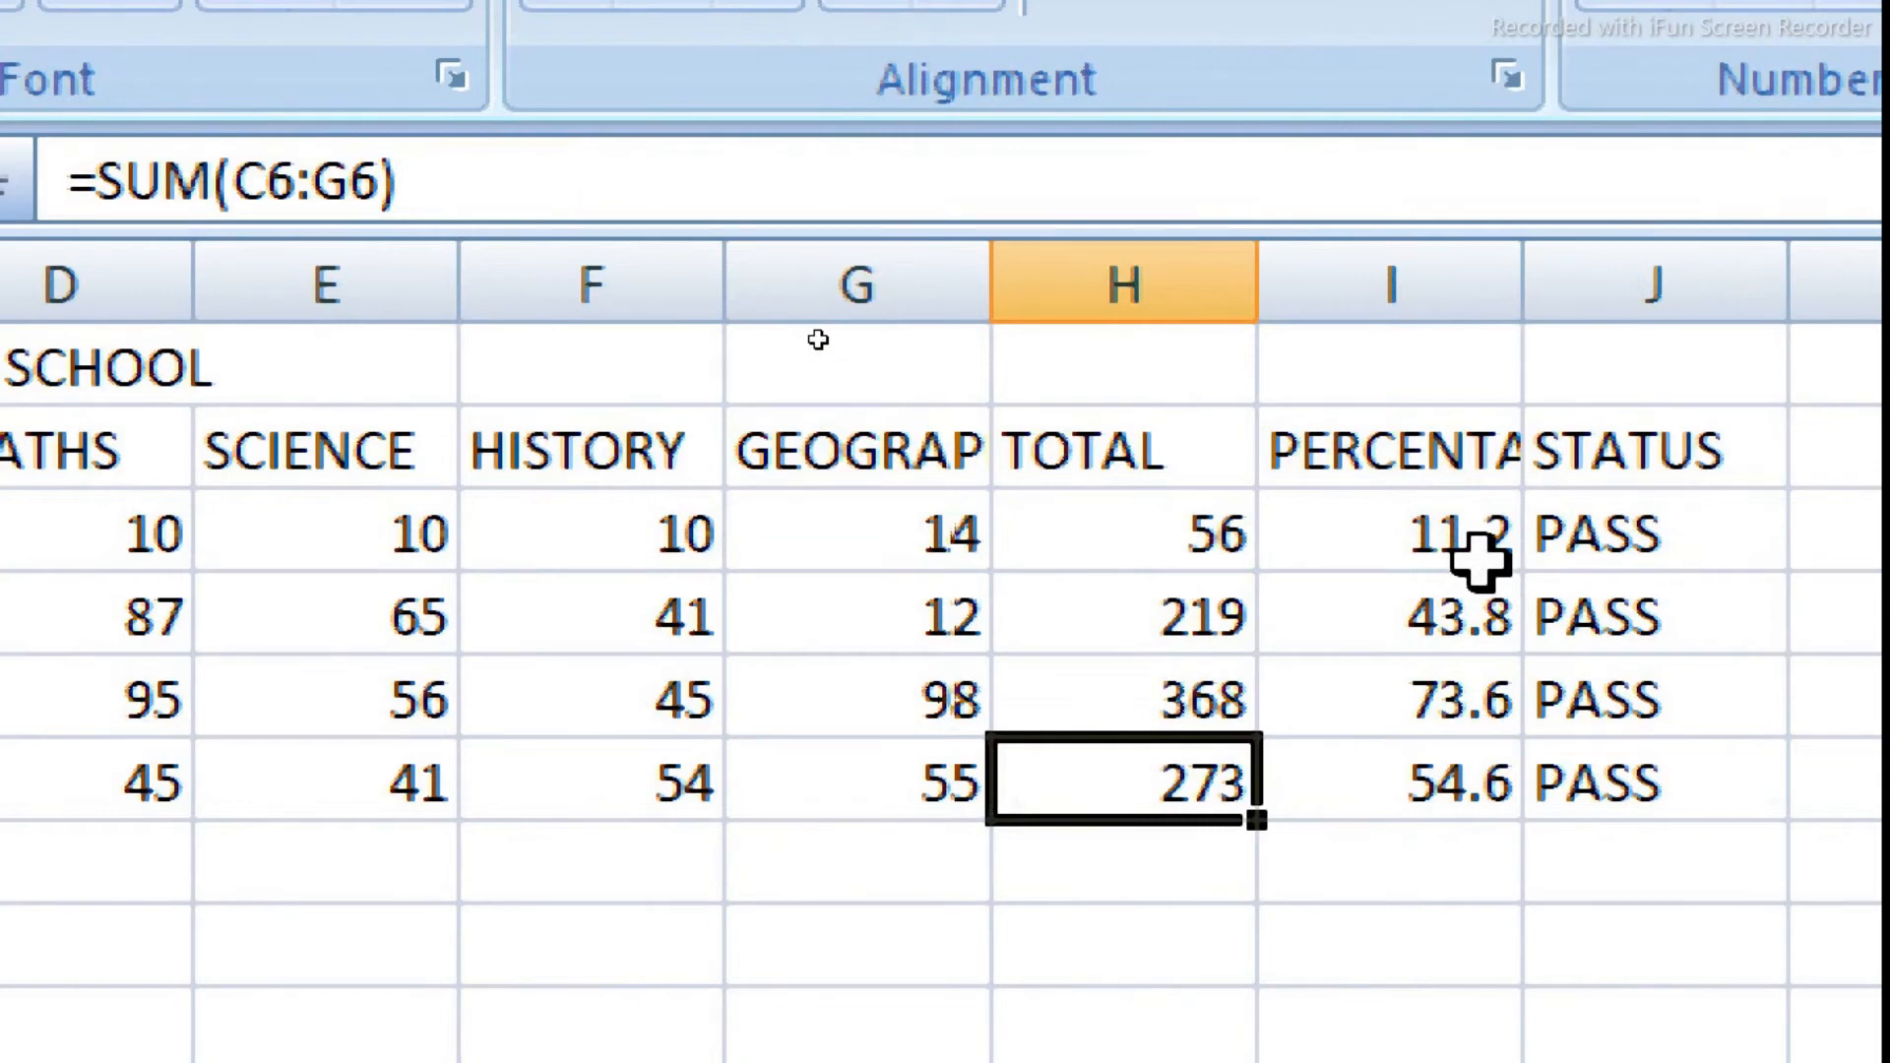
Step: Clear the manually entered PASS values from the STATUS cells J3:J6 of the four students
{"action": "left_click", "coordinate": [1594, 543]}
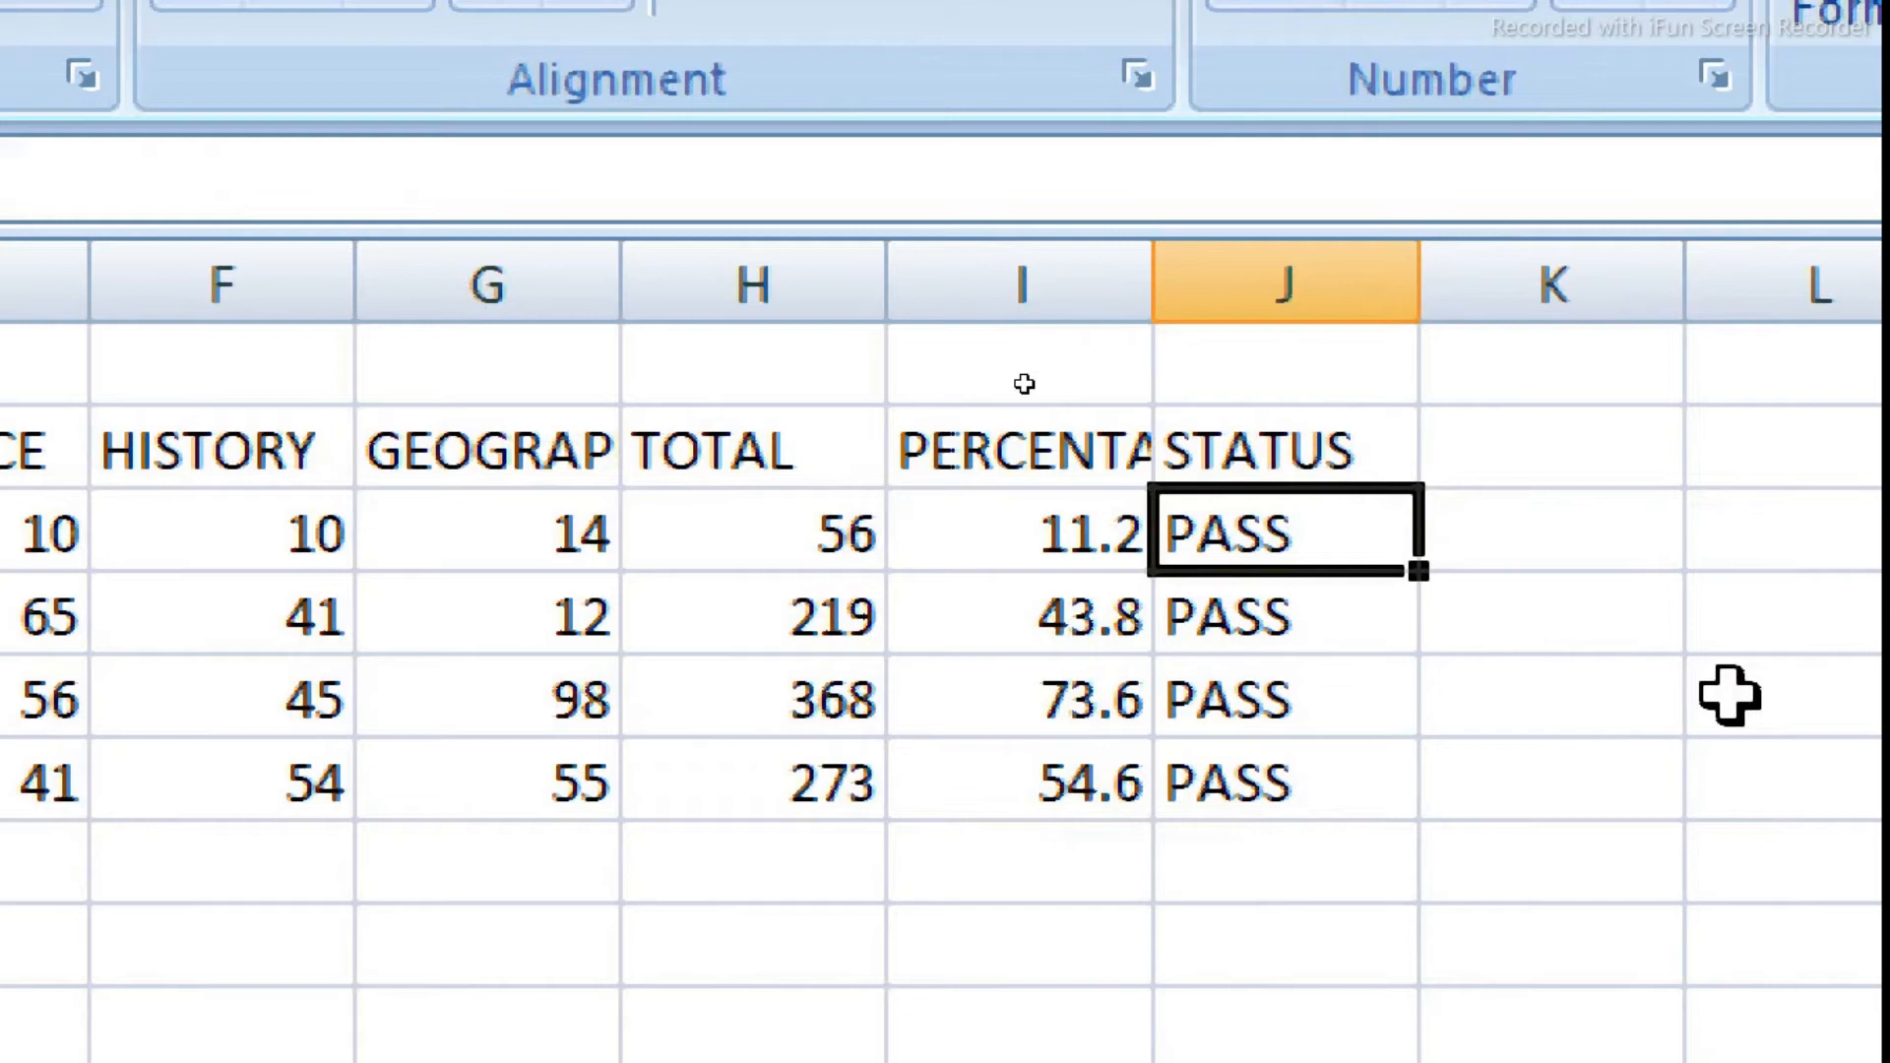
{"action": "key", "text": "shift+Down"}
{"action": "key", "text": "shift+Down"}
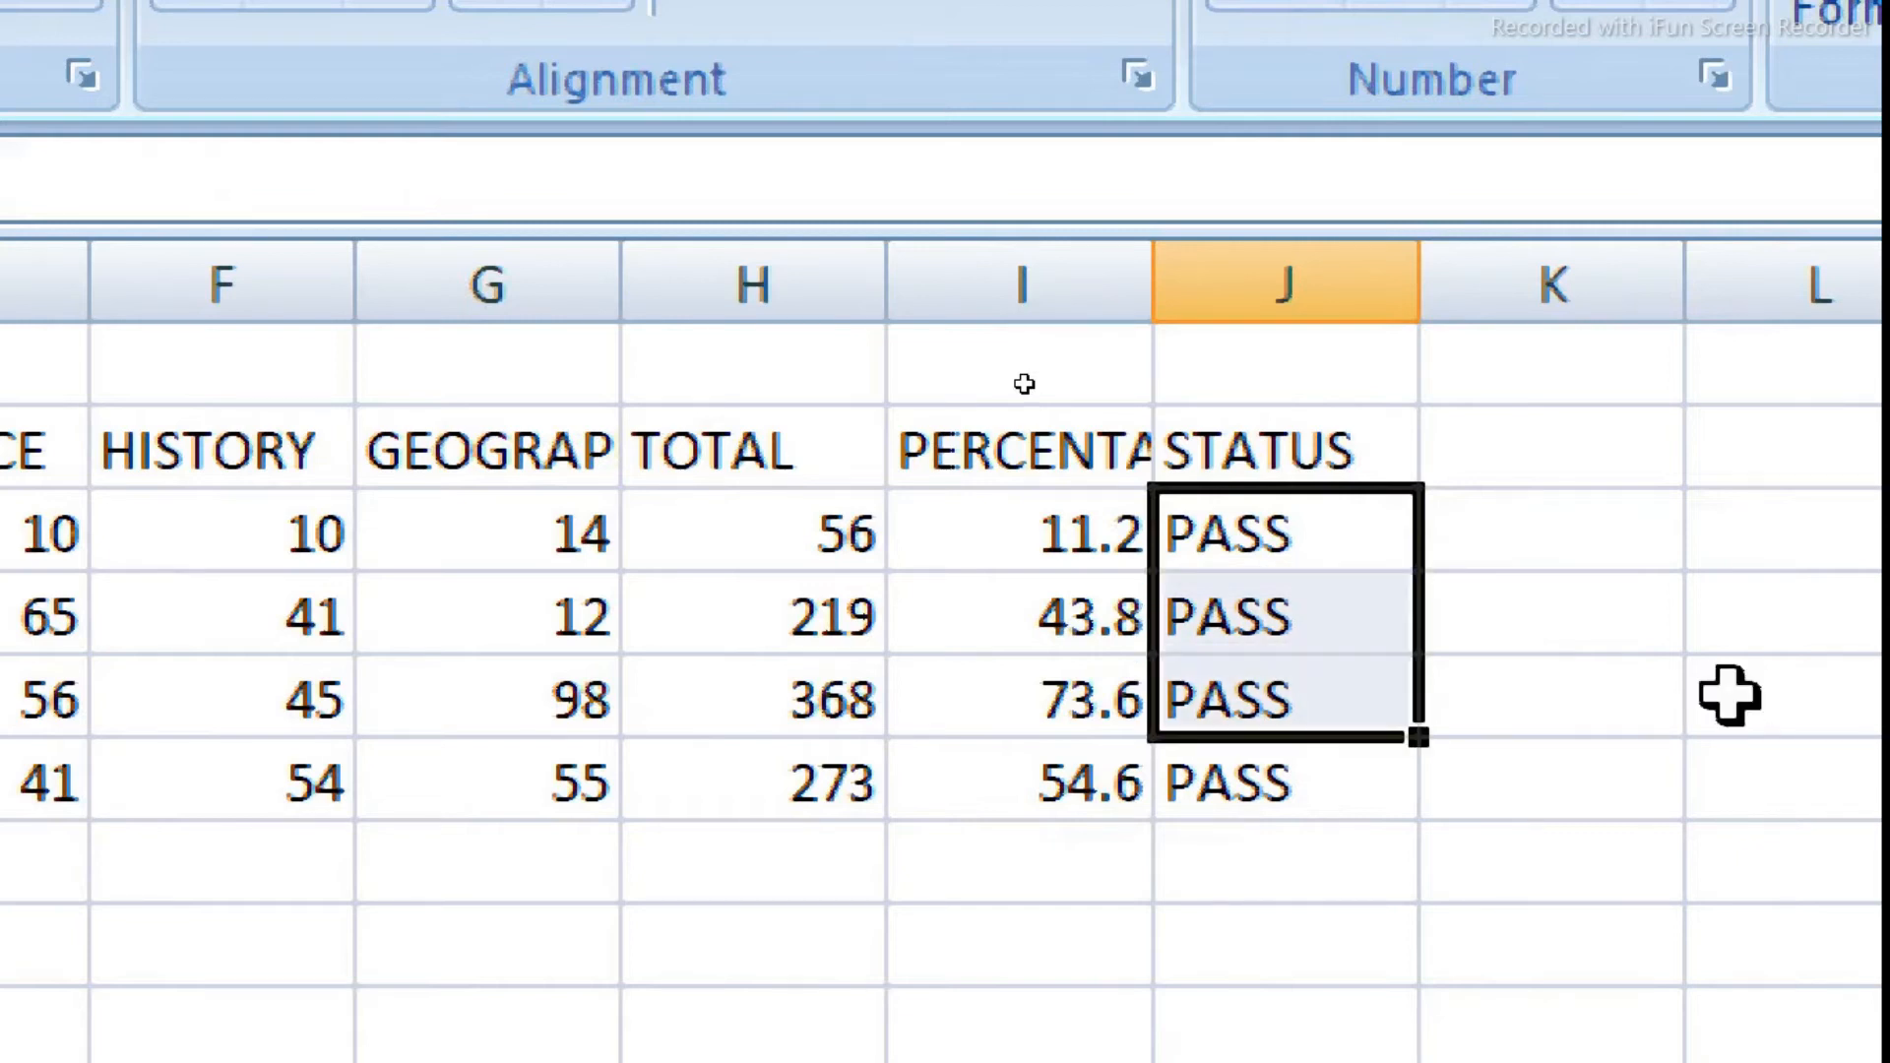
{"action": "key", "text": "Delete"}
{"action": "key", "text": "shift+Down"}
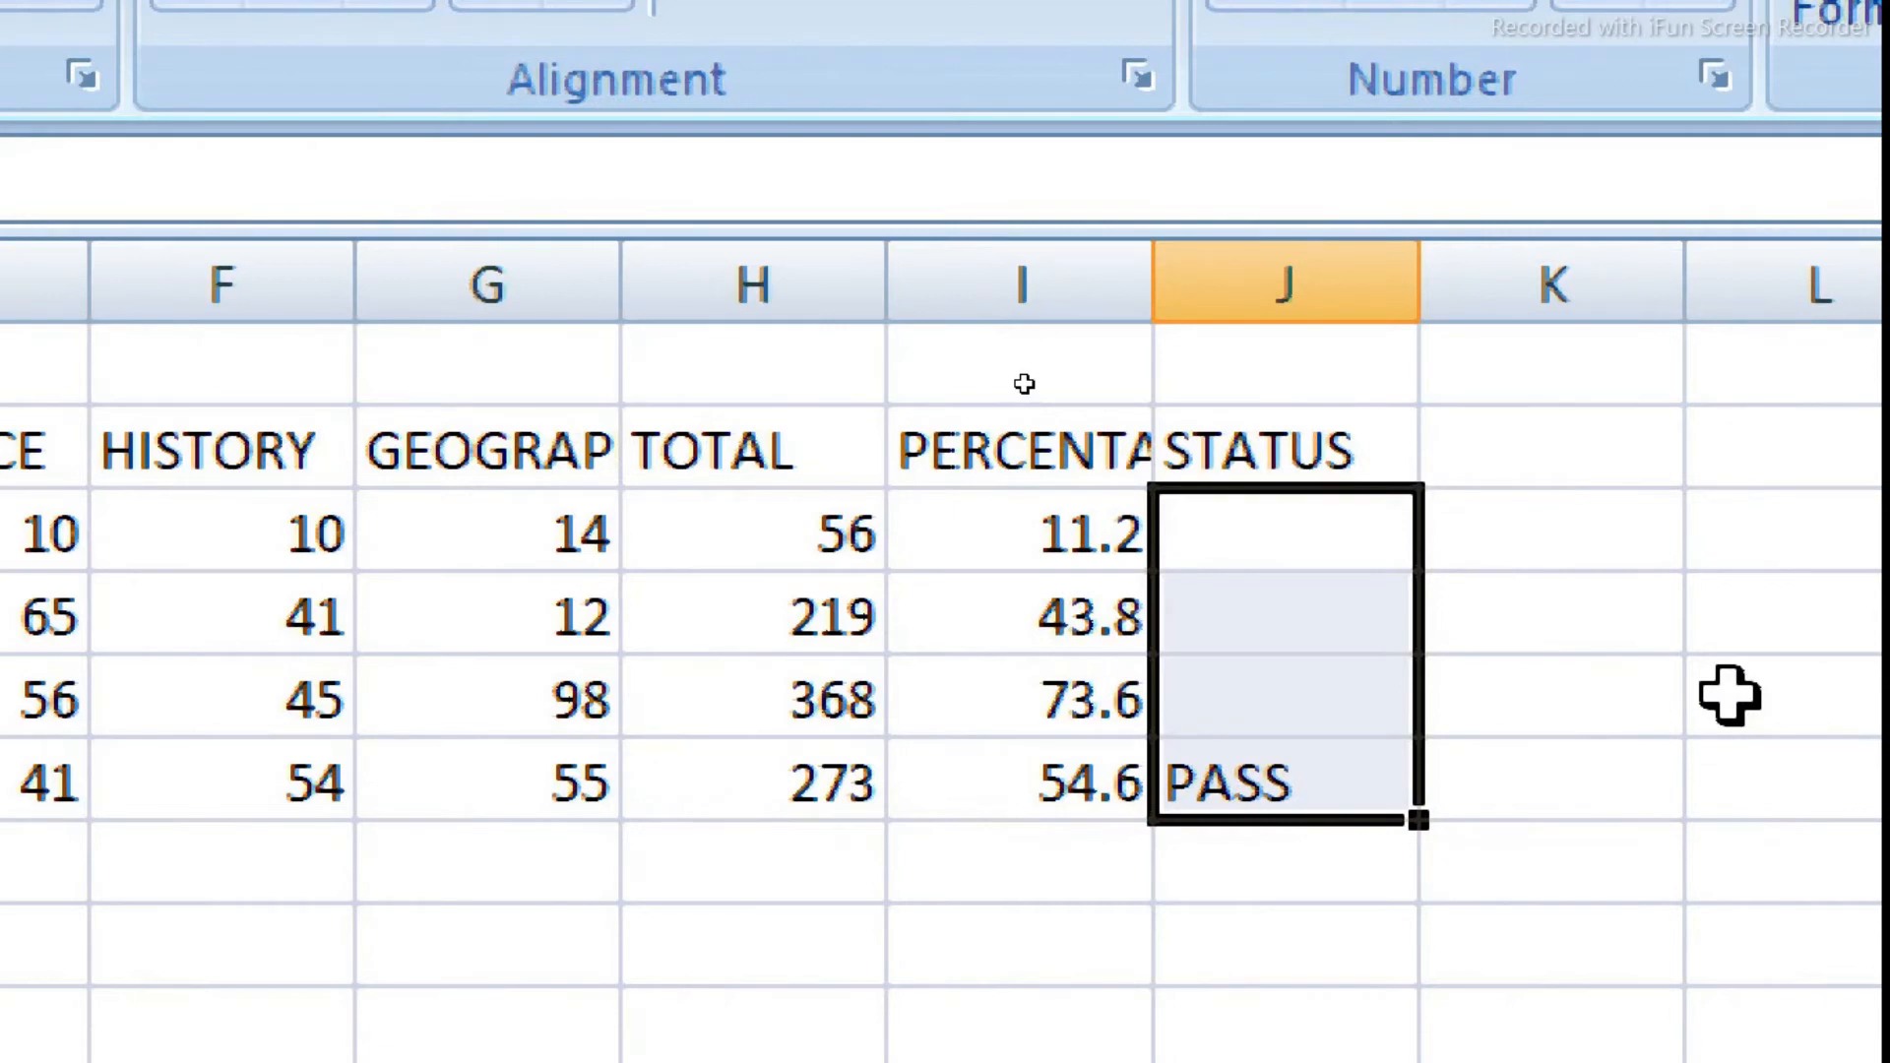
{"action": "key", "text": "Delete"}
{"action": "left_click", "coordinate": [1391, 700]}
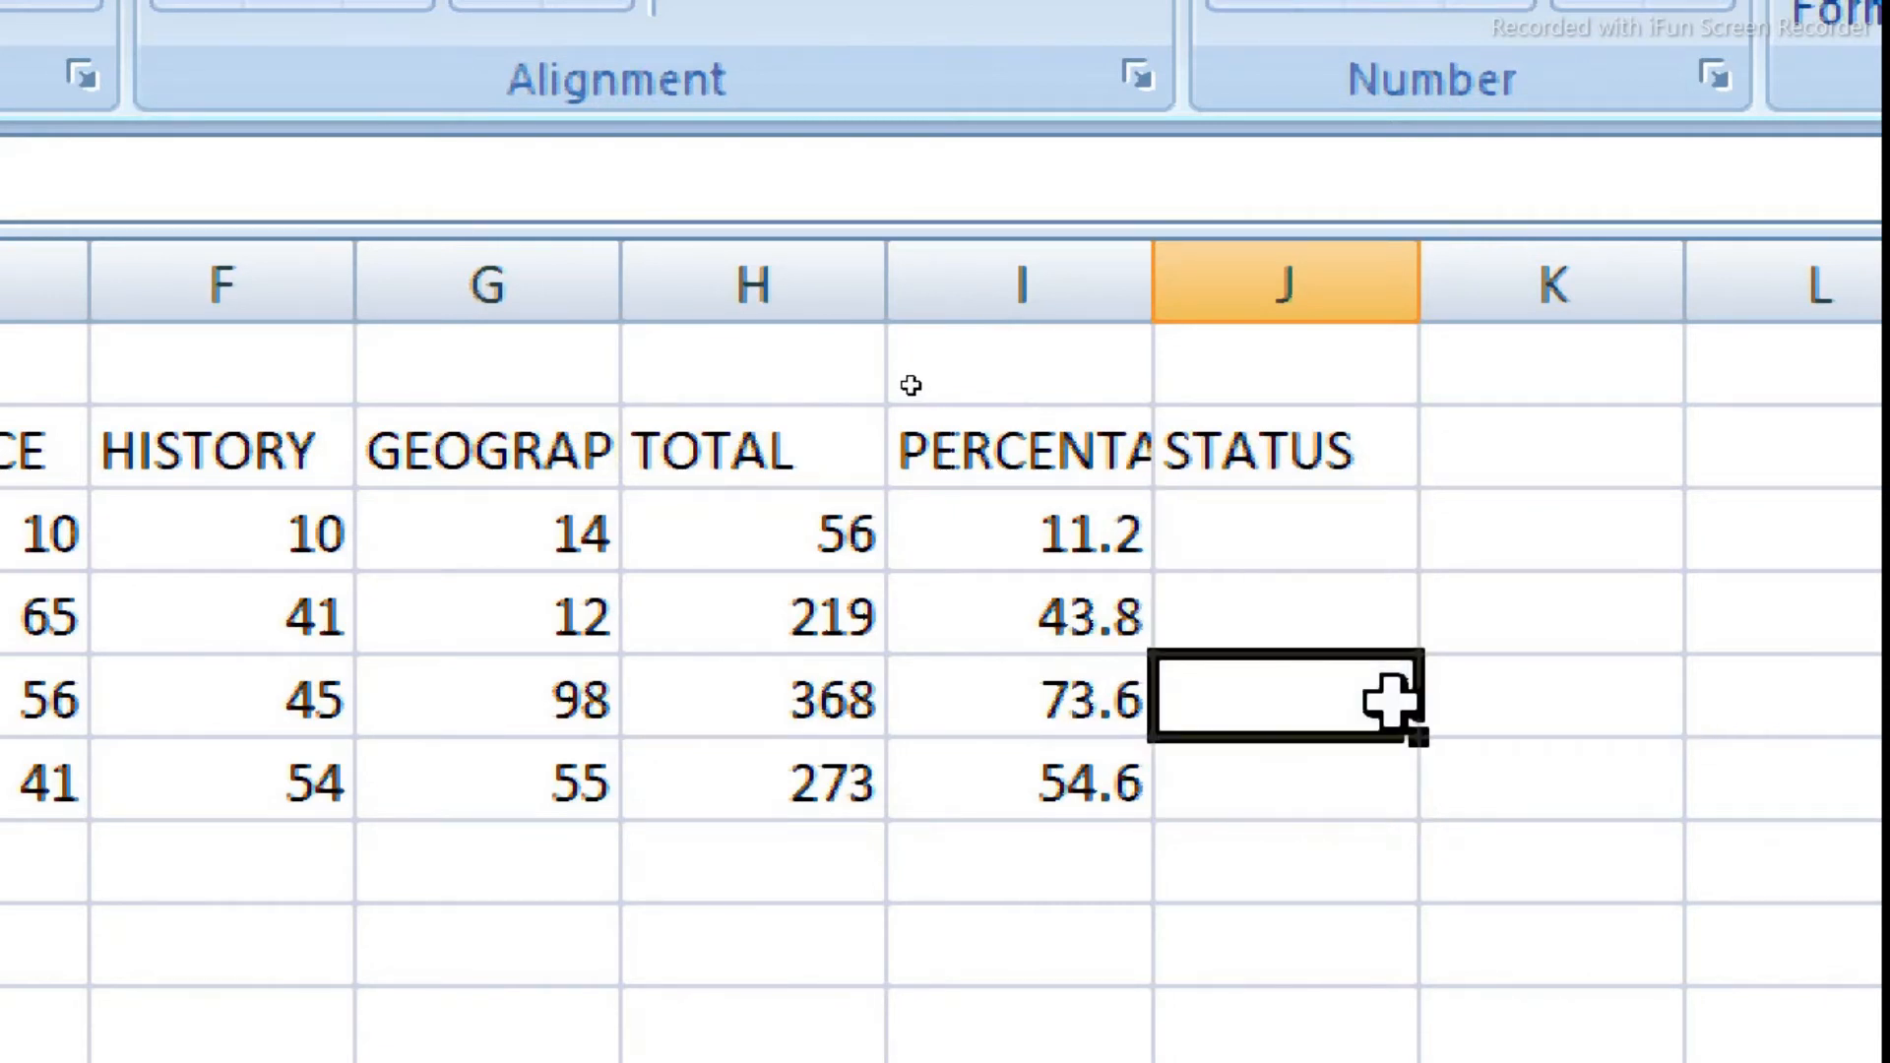
{"action": "left_click", "coordinate": [1327, 508]}
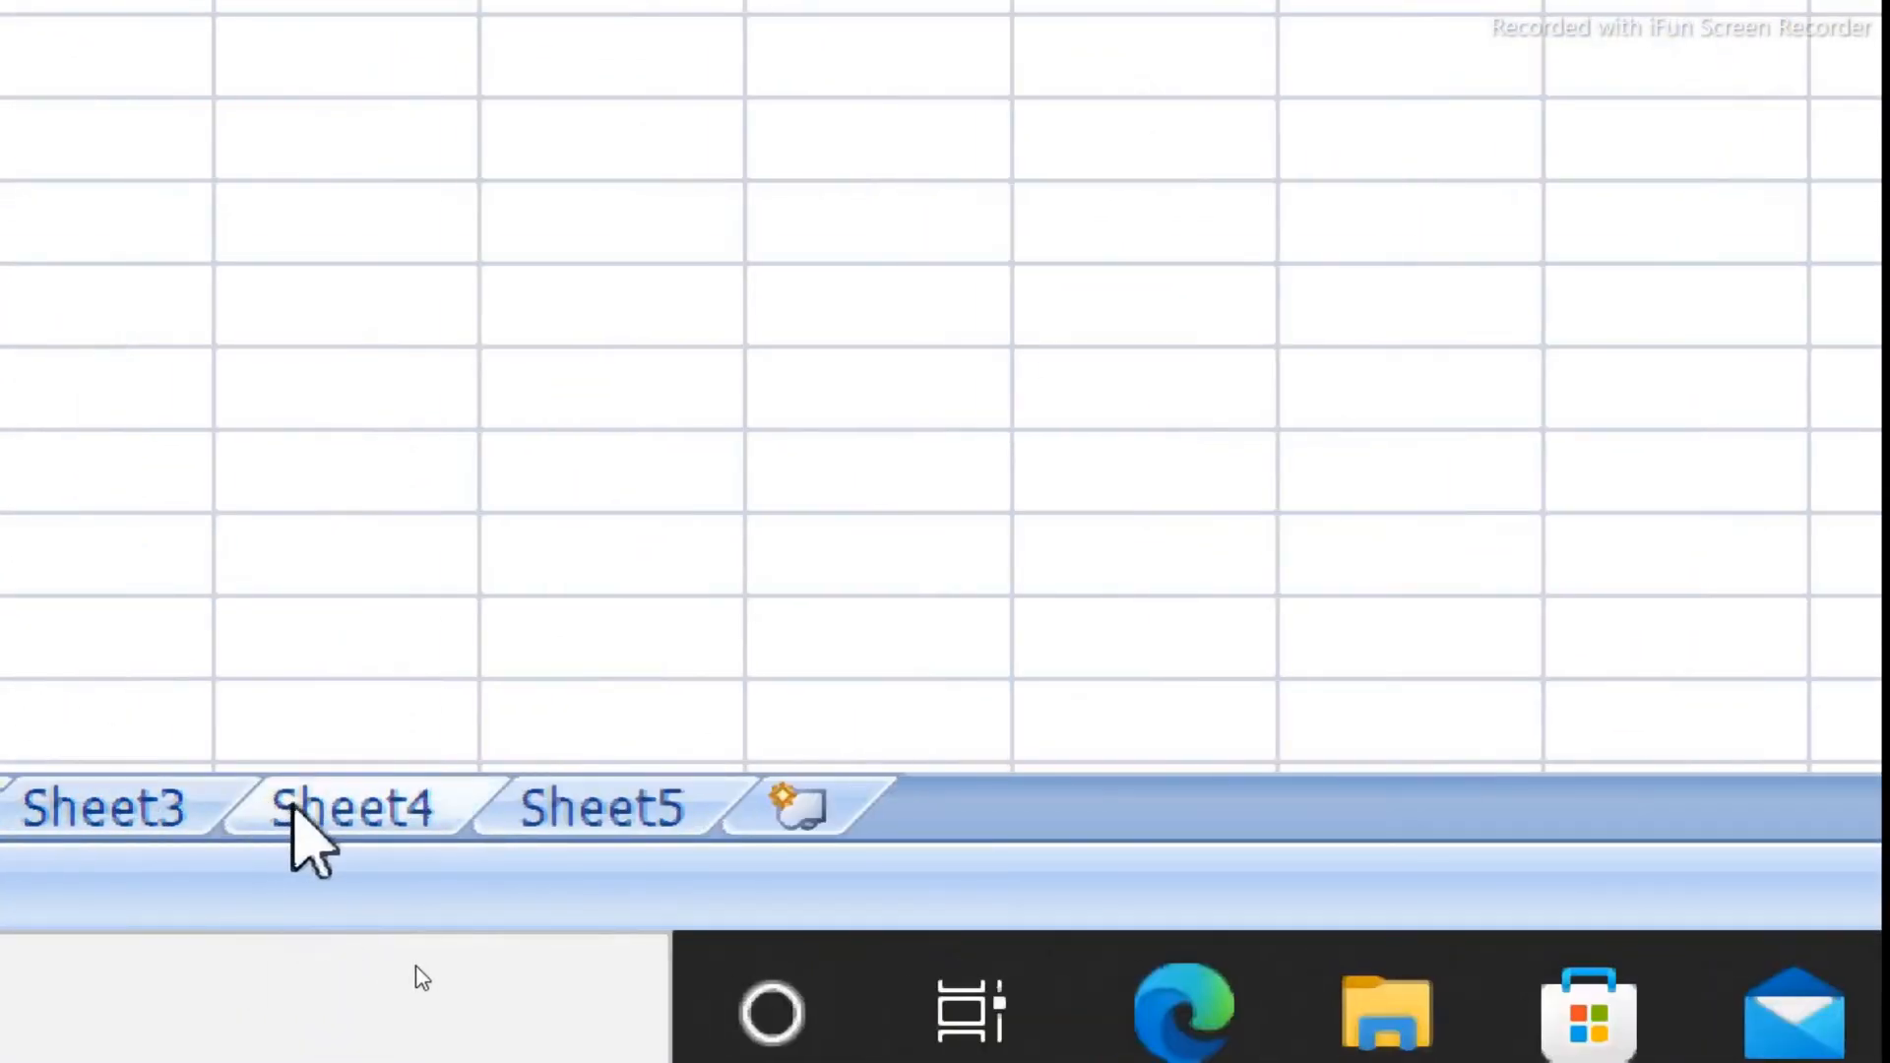
Step: Return to the CLASS X B sheet and calculate the first student's TOTAL in H3 with =sum(C3:G3)
{"action": "left_click", "coordinate": [160, 827]}
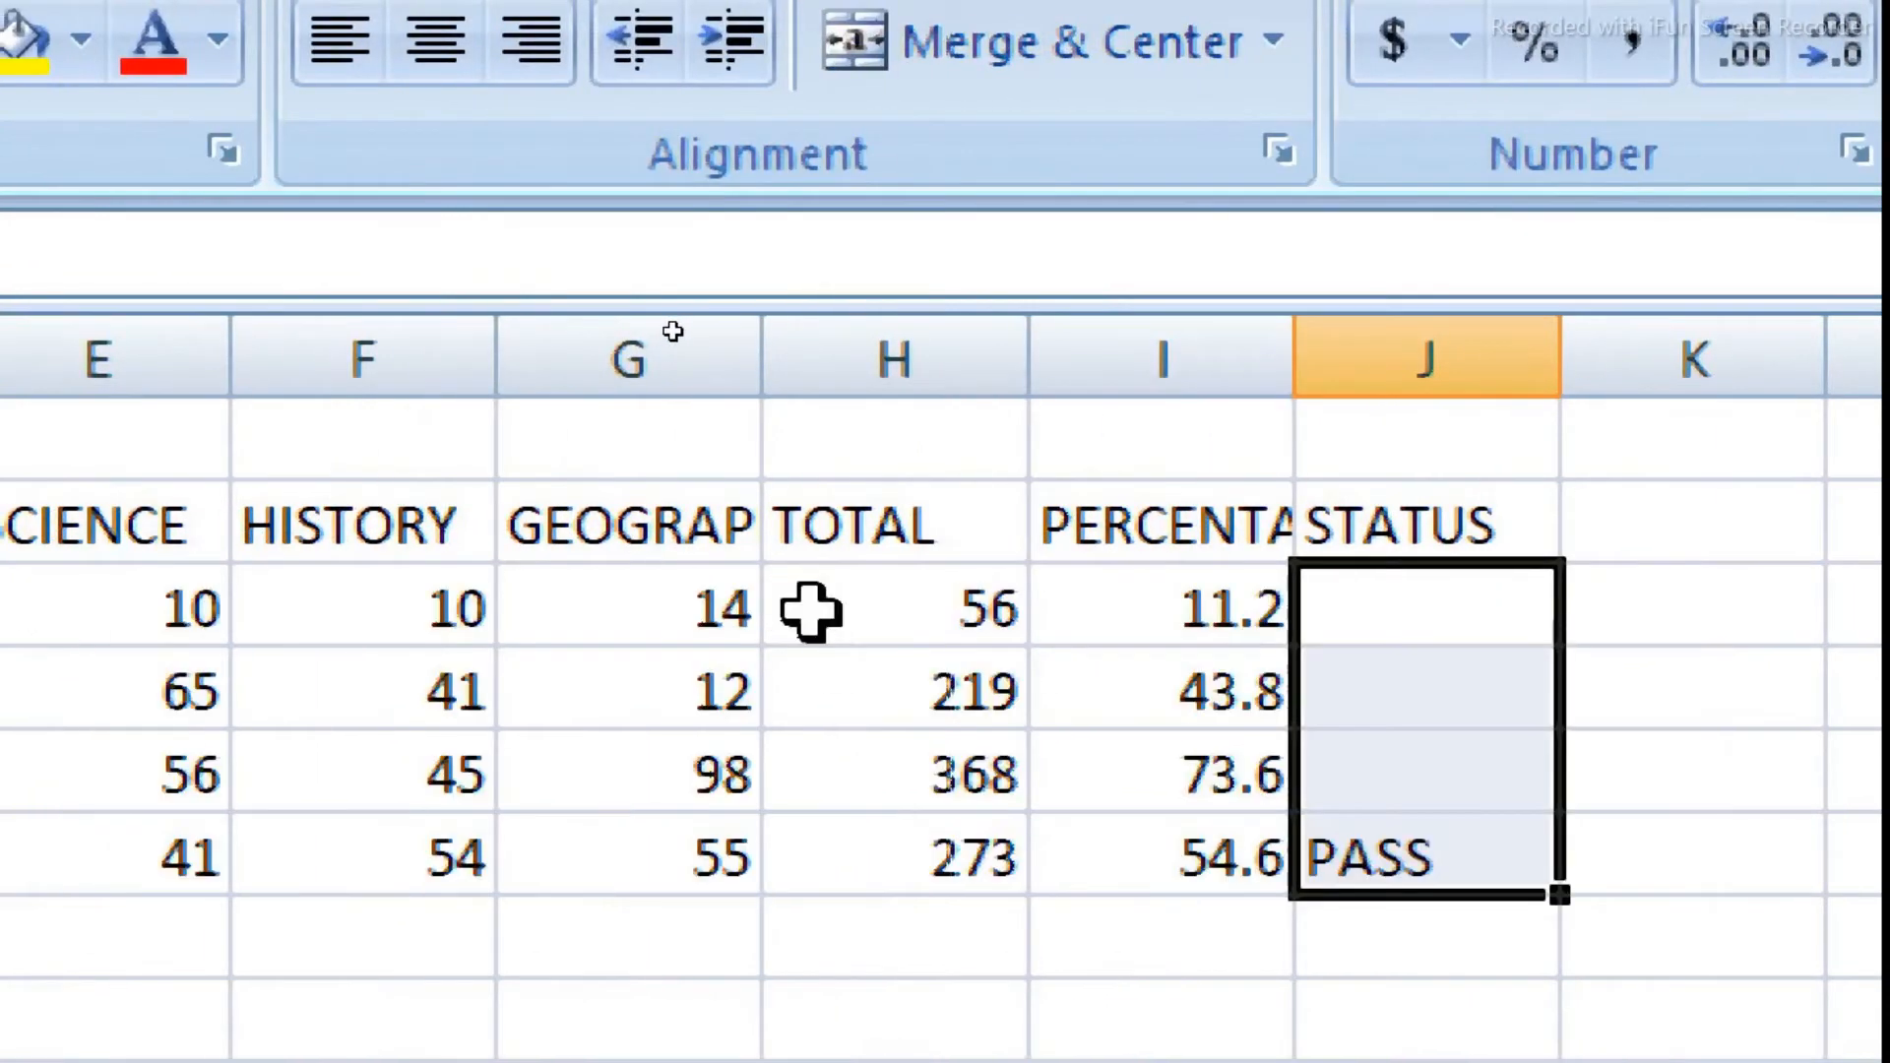
{"action": "left_click", "coordinate": [1456, 764]}
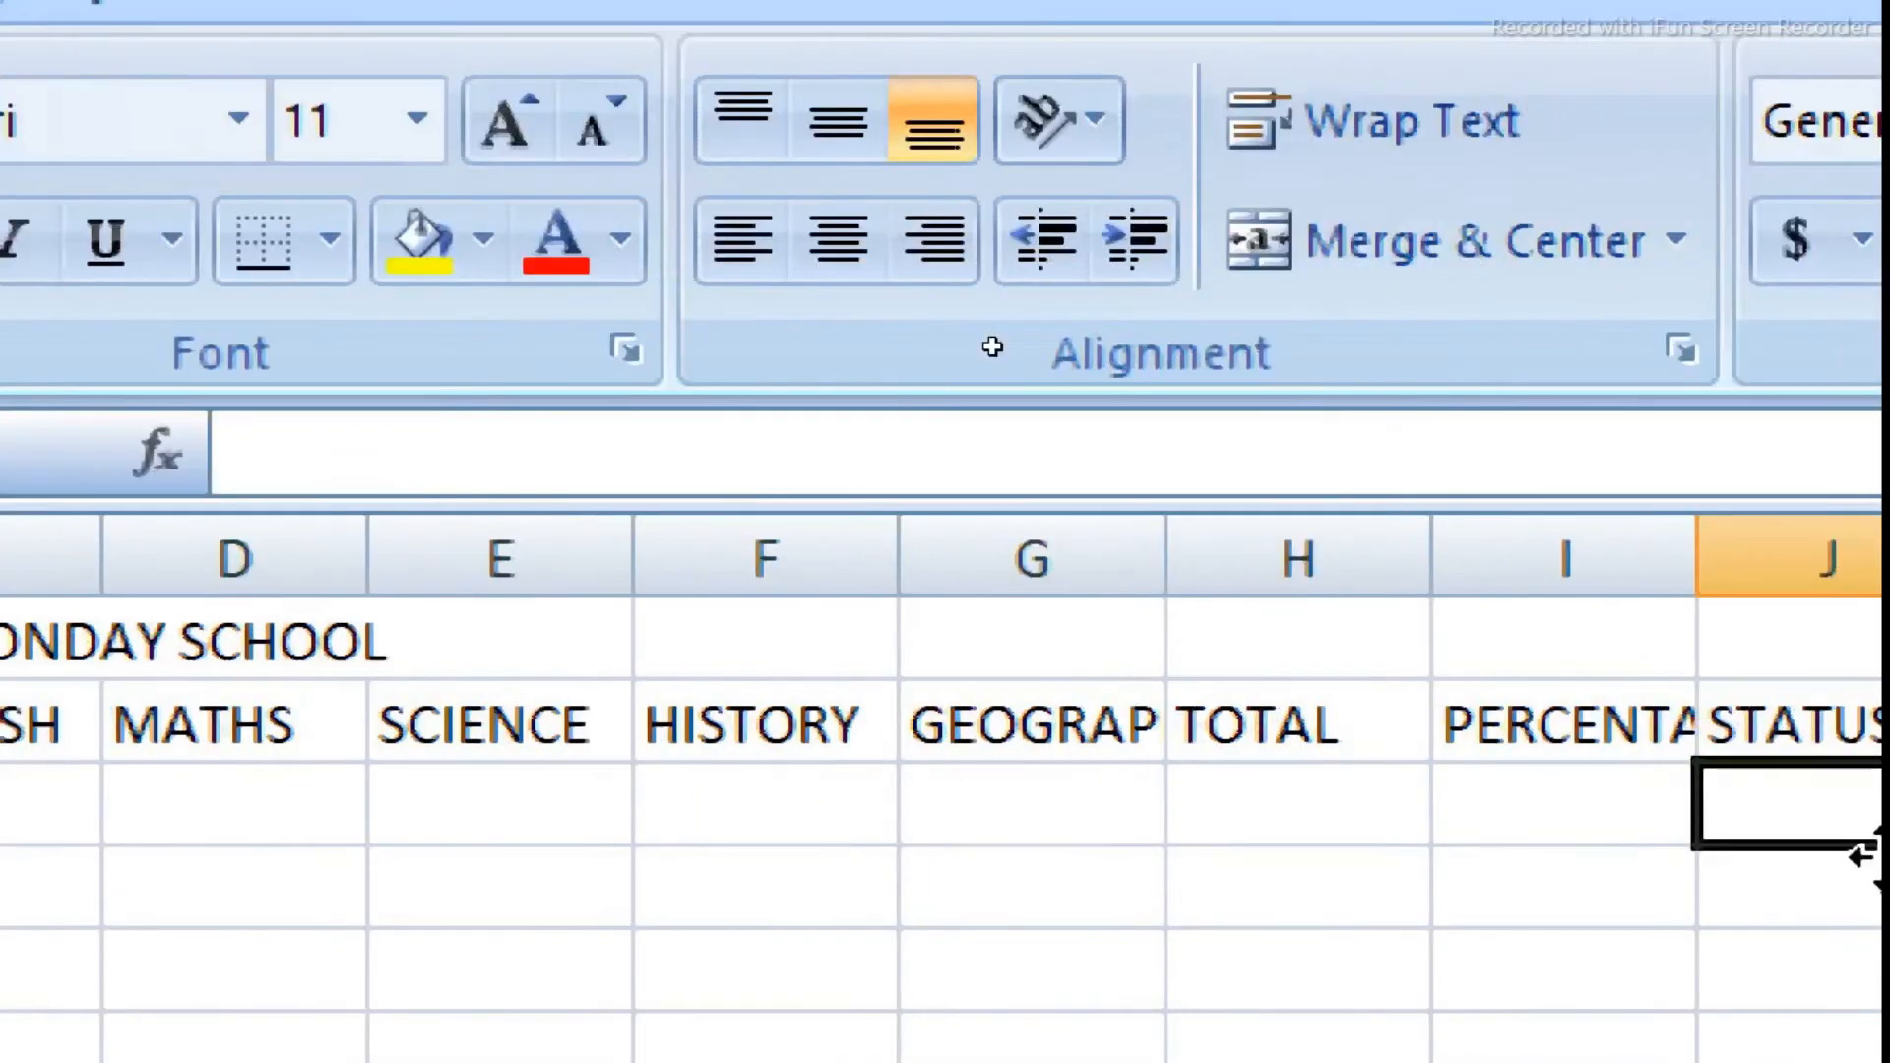
{"action": "left_click", "coordinate": [847, 793]}
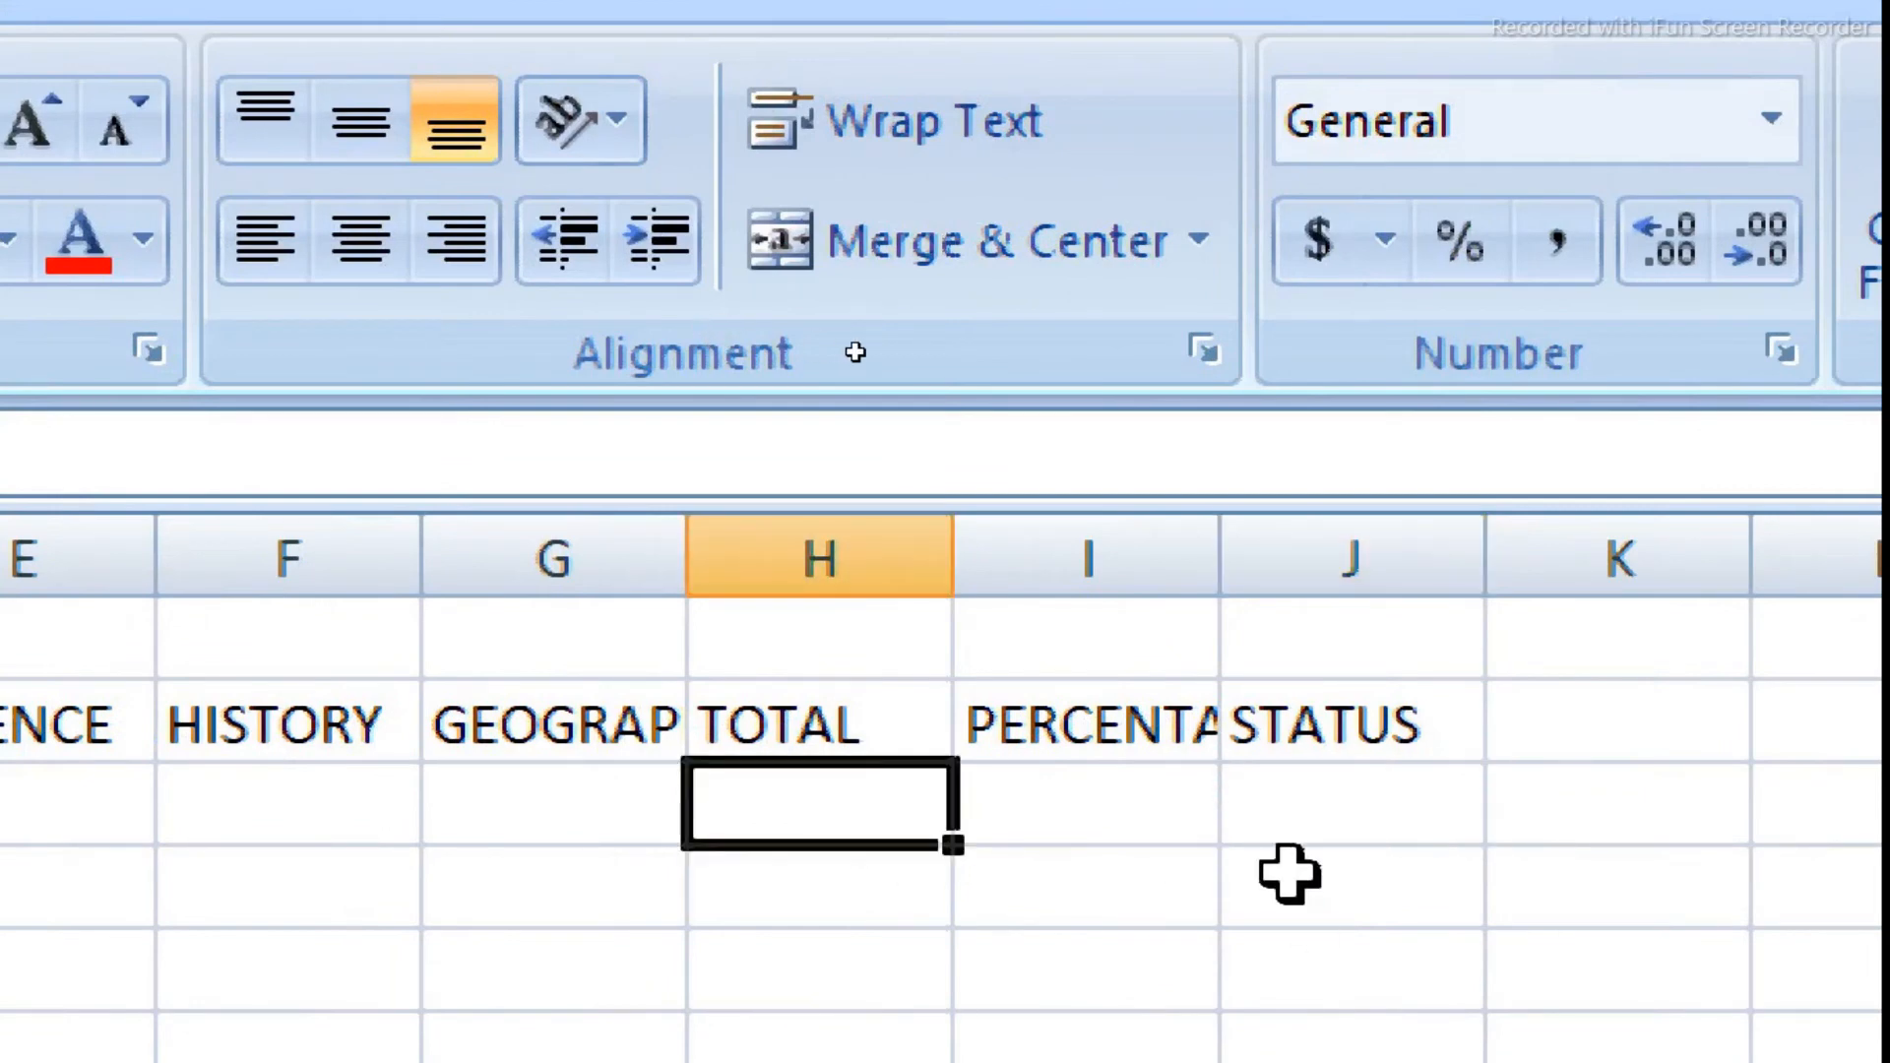
{"action": "type", "text": "=sum"}
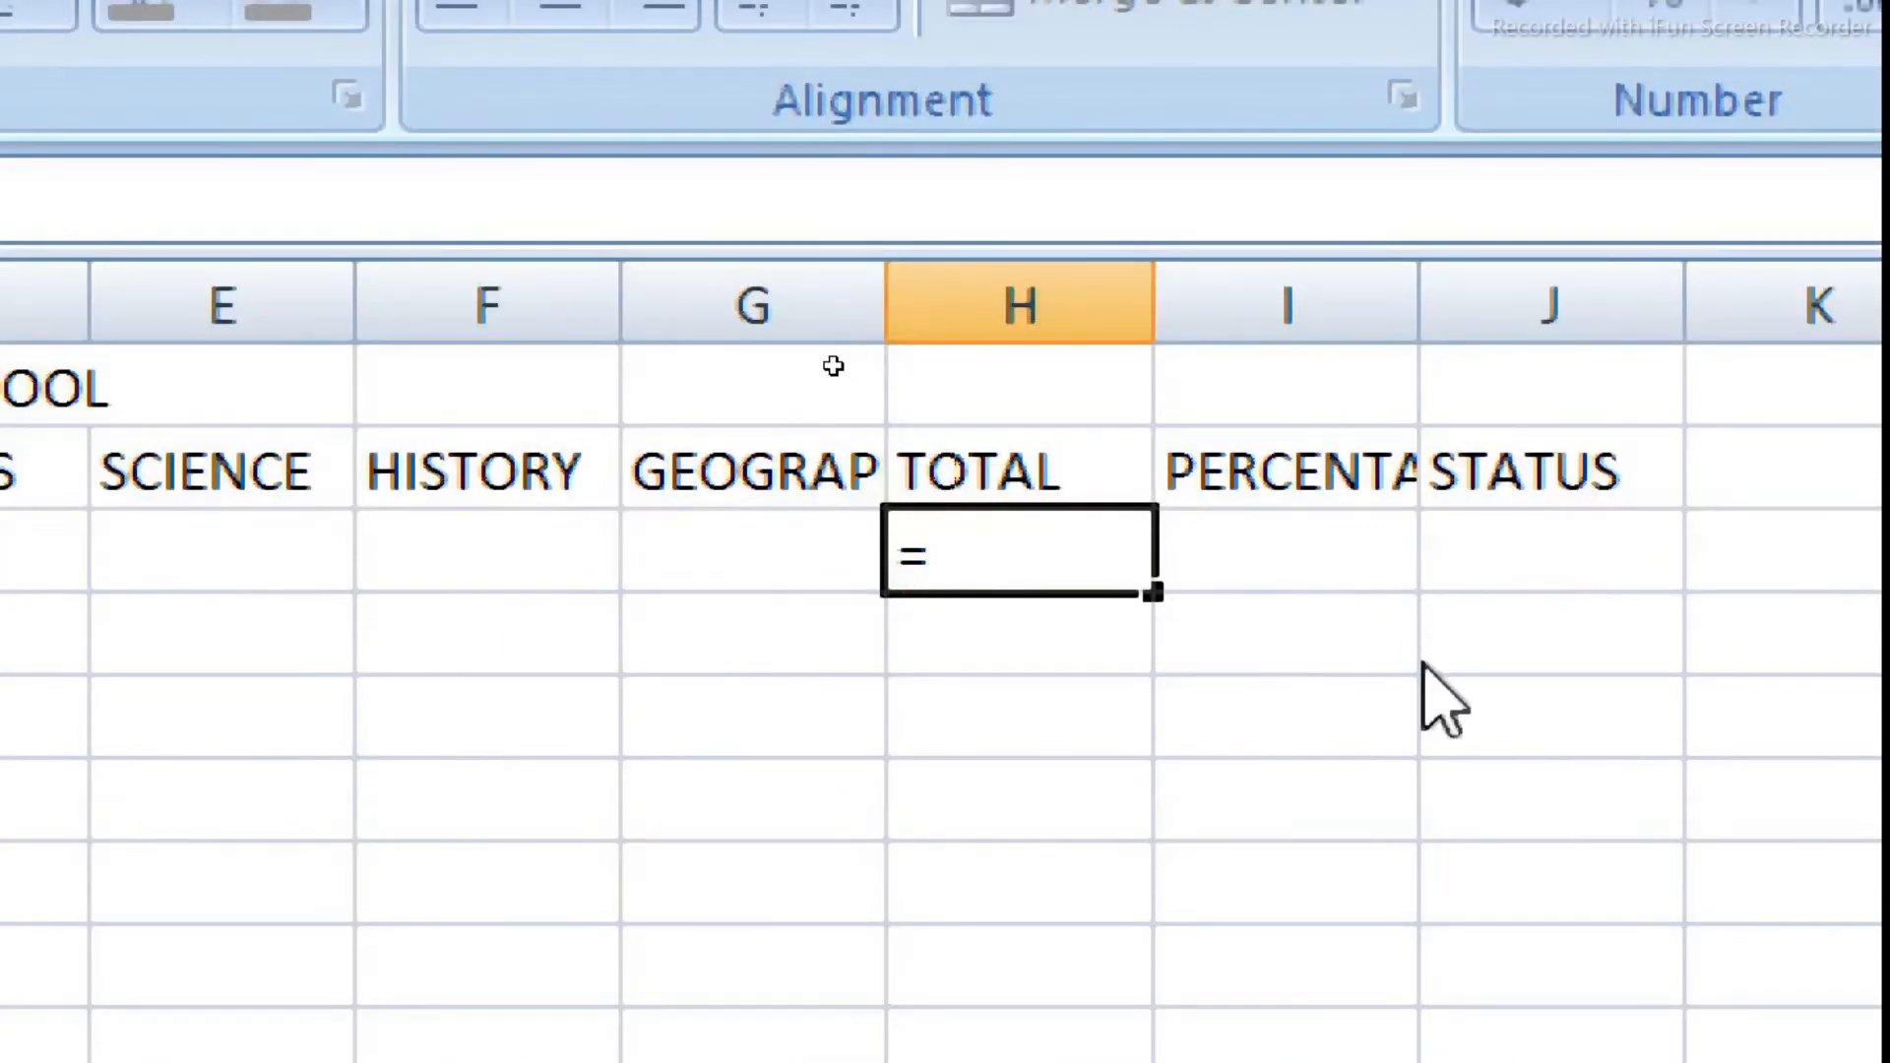
{"action": "type", "text": "("}
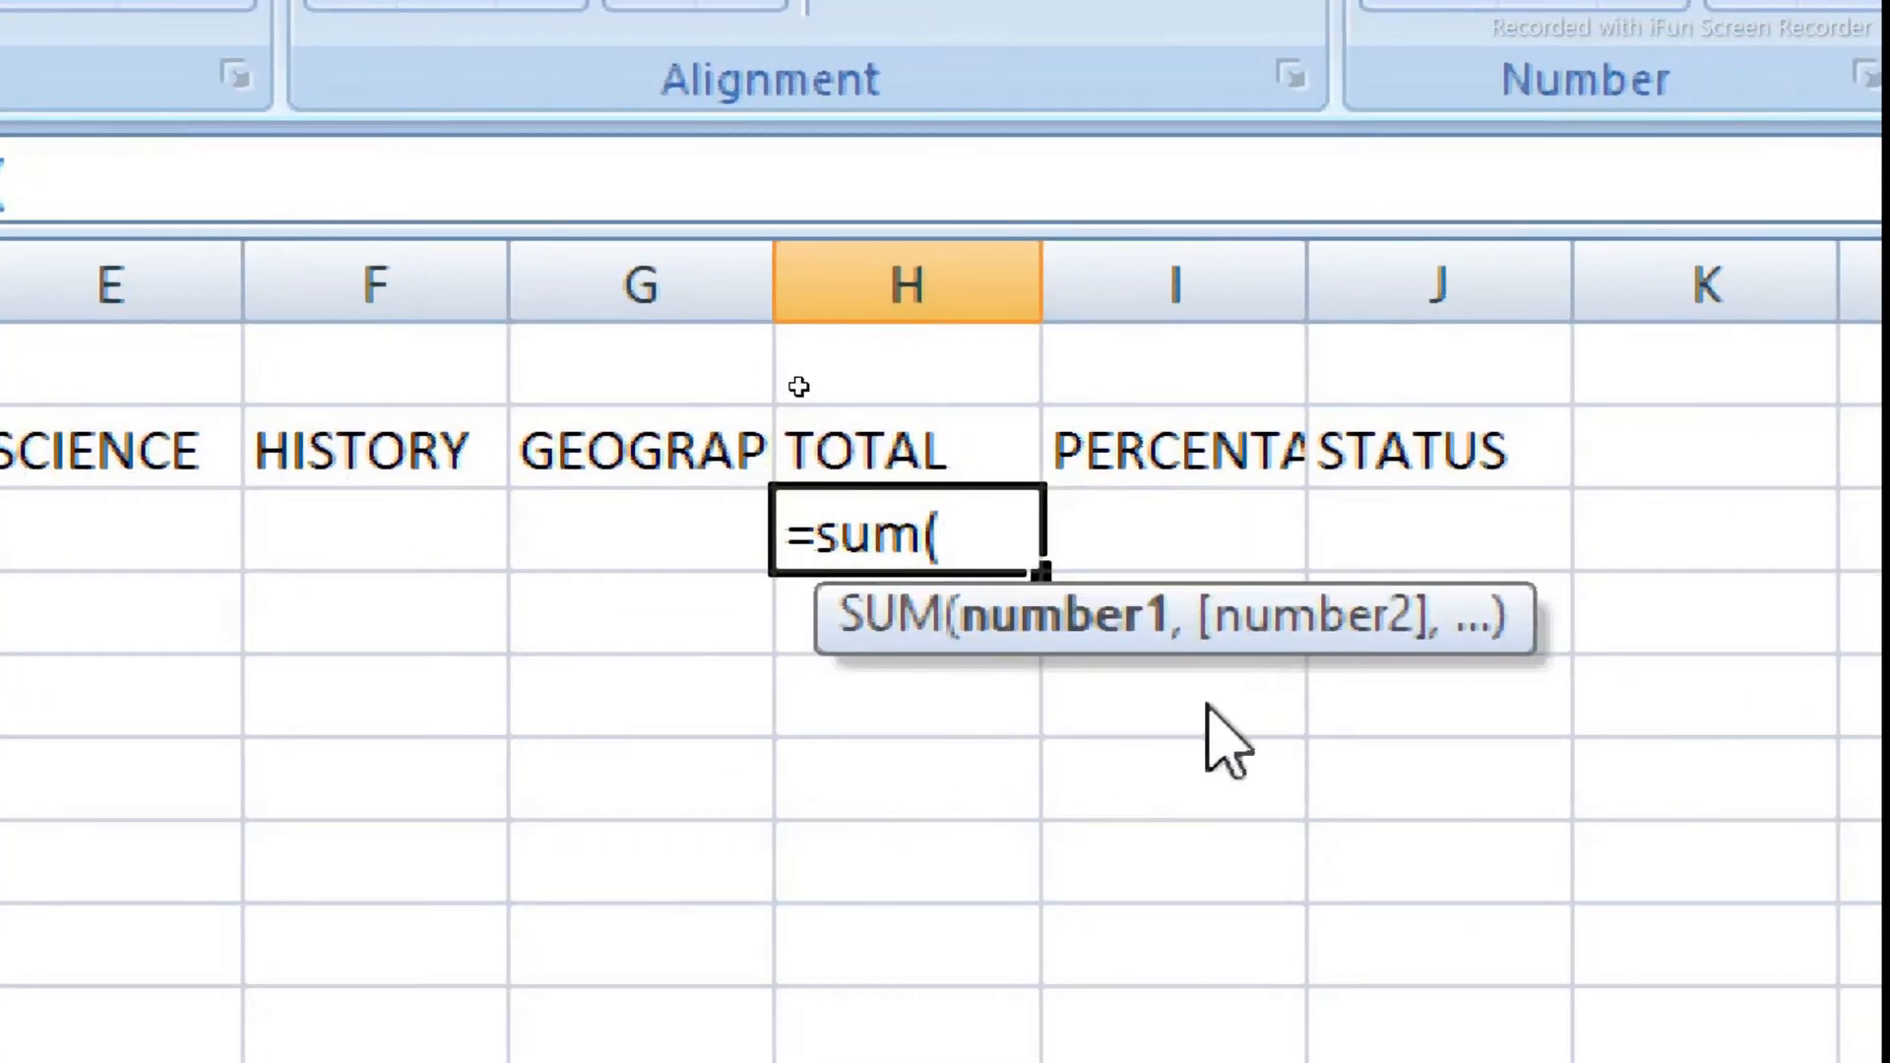
{"action": "key", "text": "Left"}
{"action": "key", "text": "Left"}
{"action": "key", "text": "Left"}
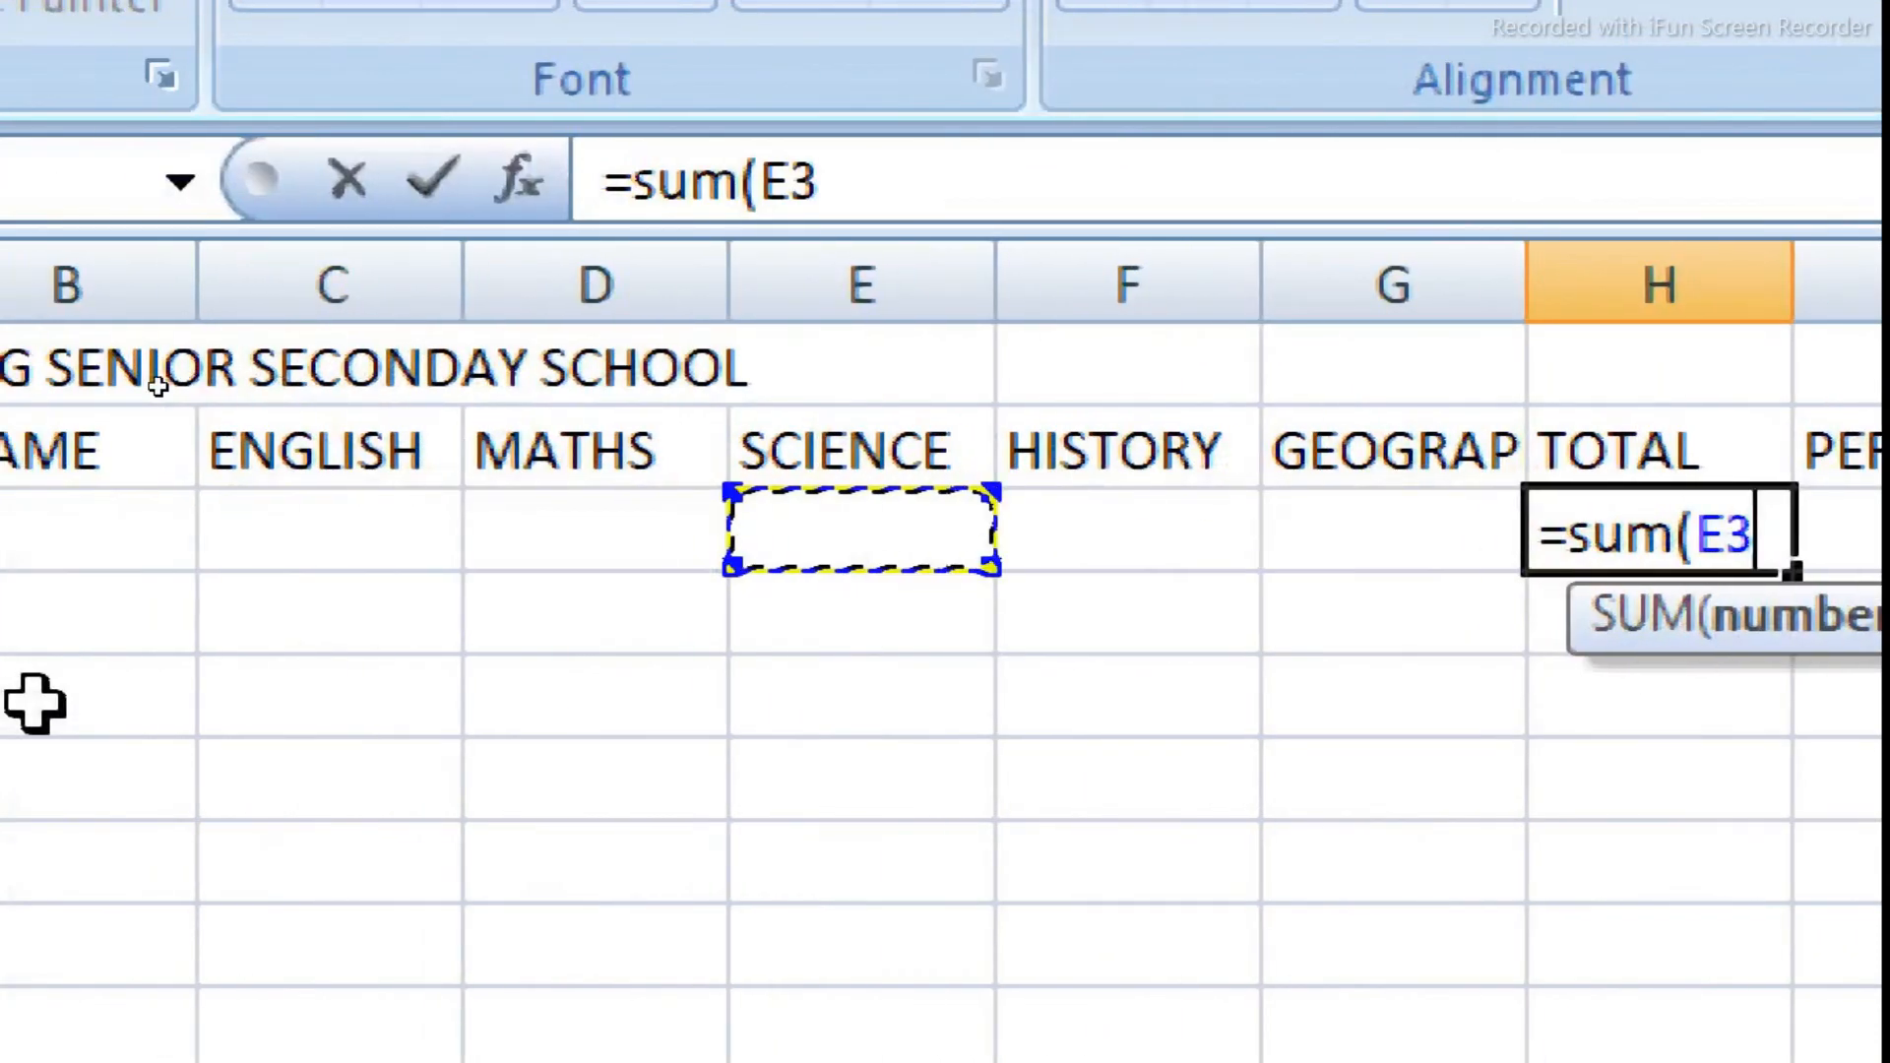
{"action": "key", "text": "Left"}
{"action": "key", "text": "Left"}
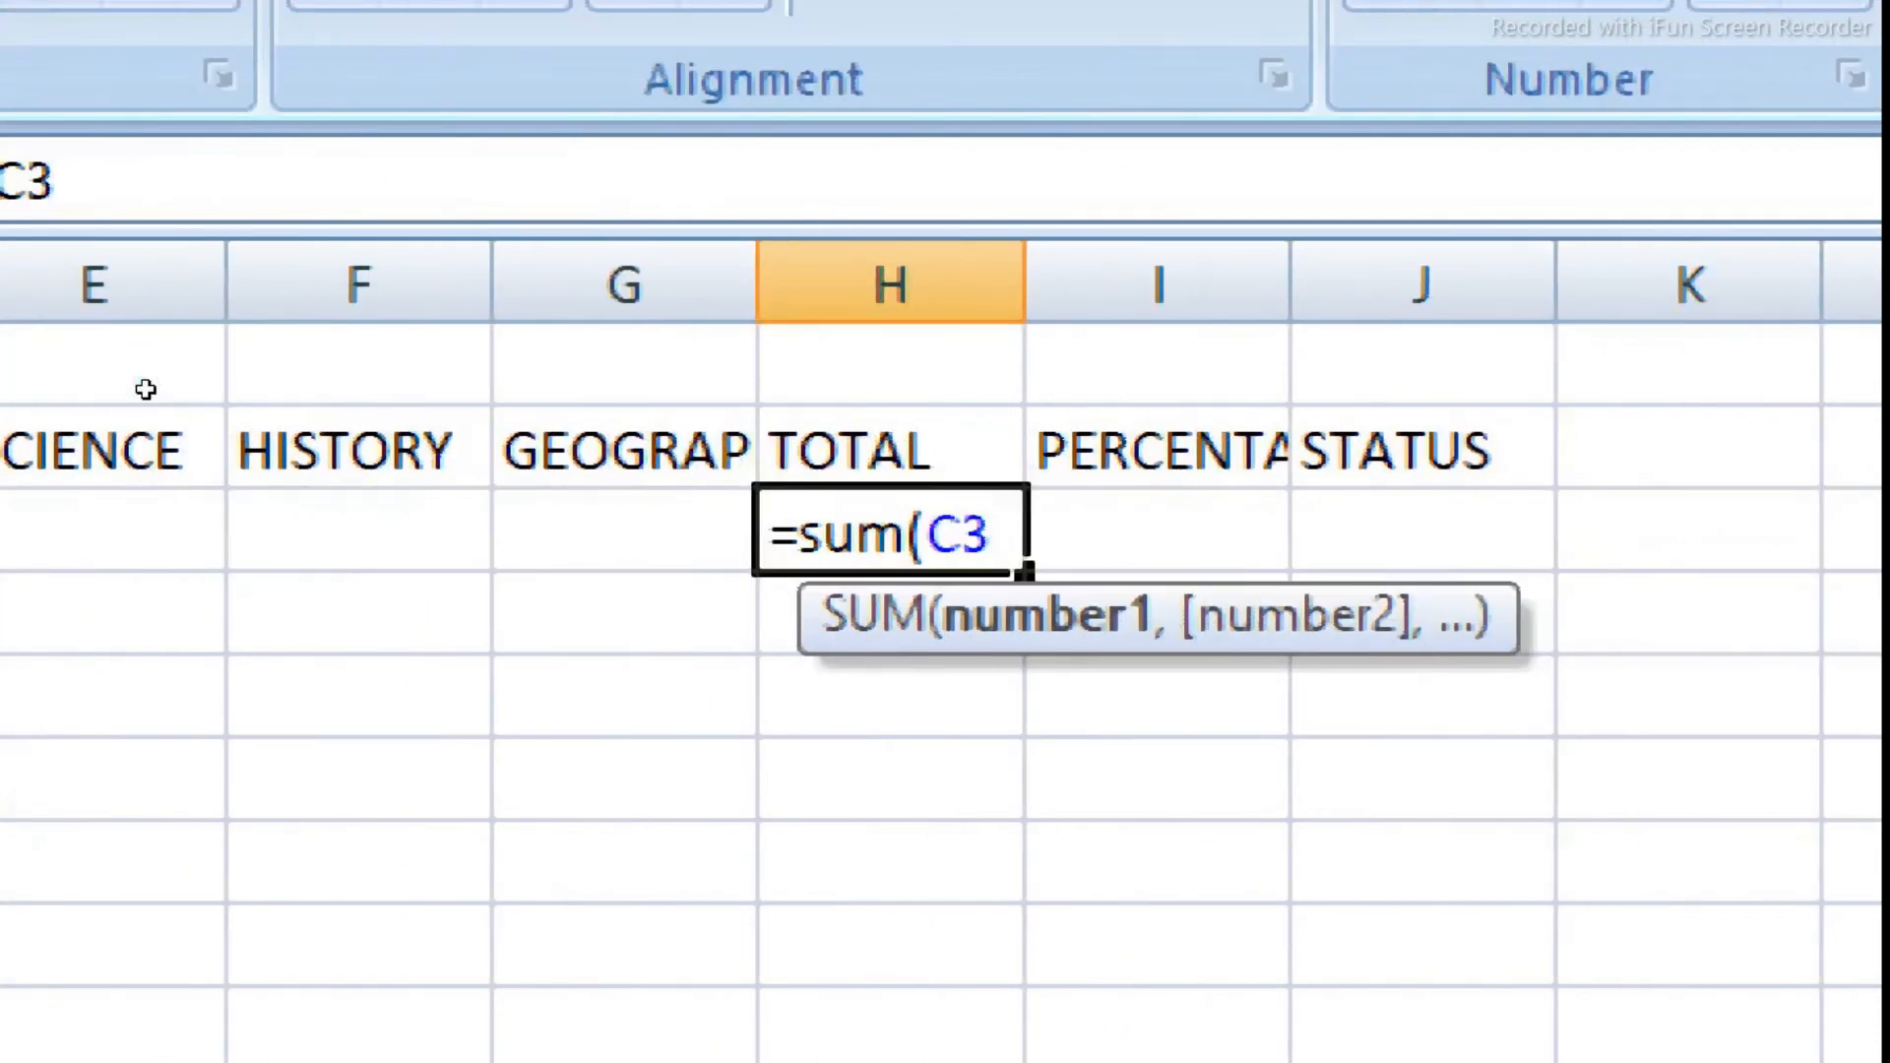
{"action": "key", "text": "shift+Right"}
{"action": "key", "text": "shift+Right"}
{"action": "key", "text": "shift+Right"}
{"action": "key", "text": "shift+Right"}
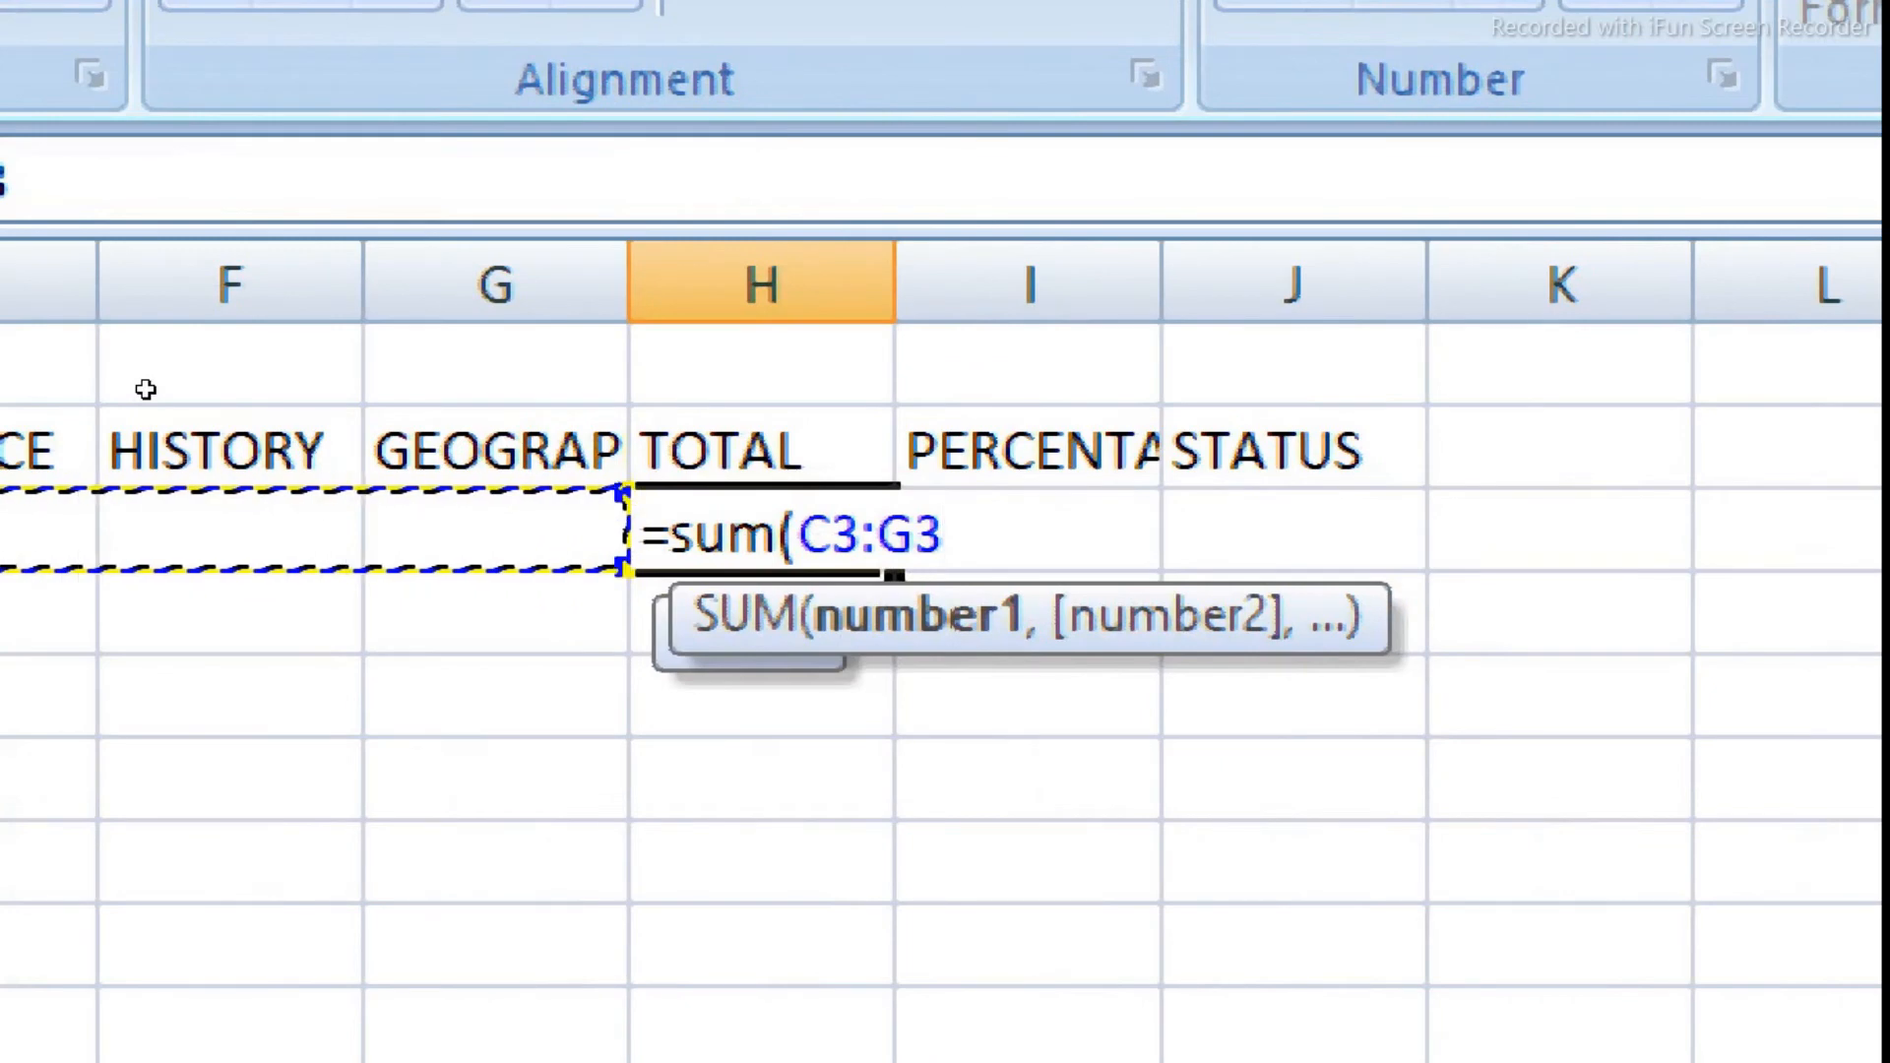
{"action": "type", "text": ")"}
{"action": "key", "text": "Return"}
{"action": "key", "text": "Up"}
Step: Enter the PERCENTAGE formula =sum(H3/5) for the first student in I3
{"action": "left_click", "coordinate": [943, 533]}
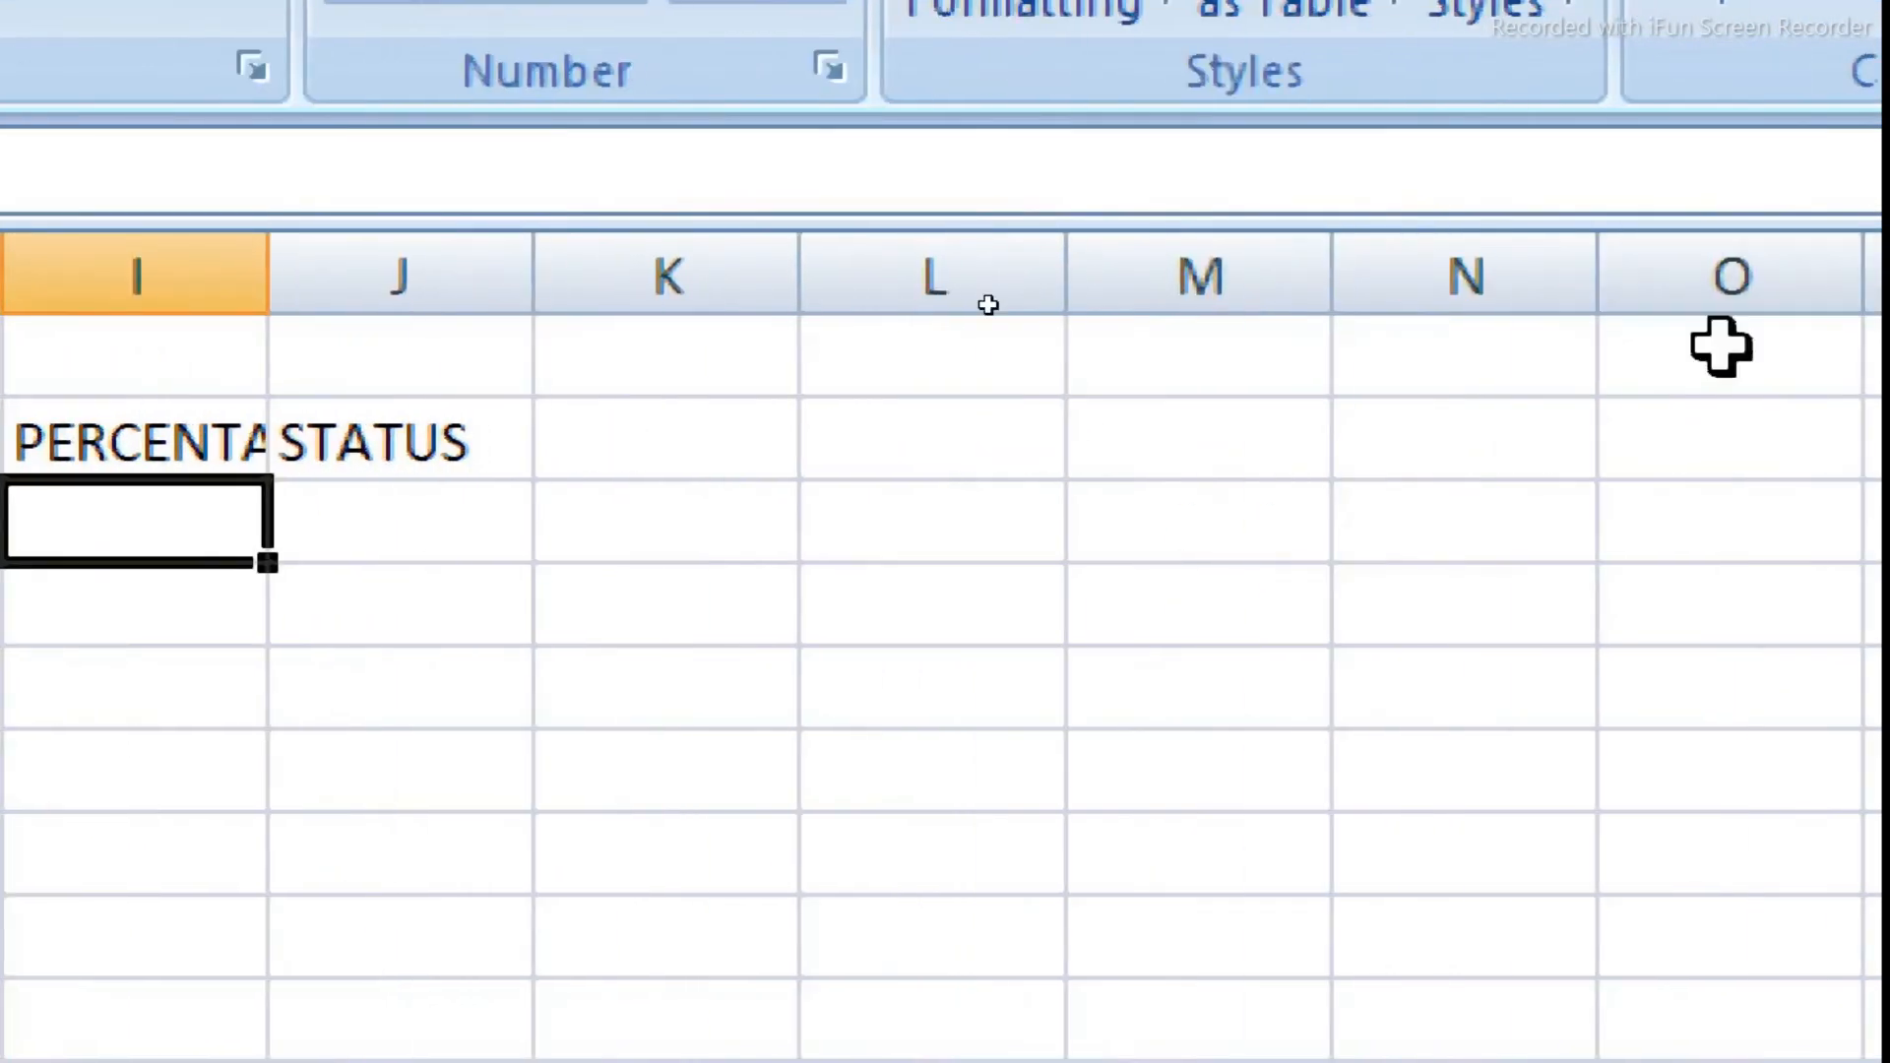
{"action": "type", "text": "=sum("}
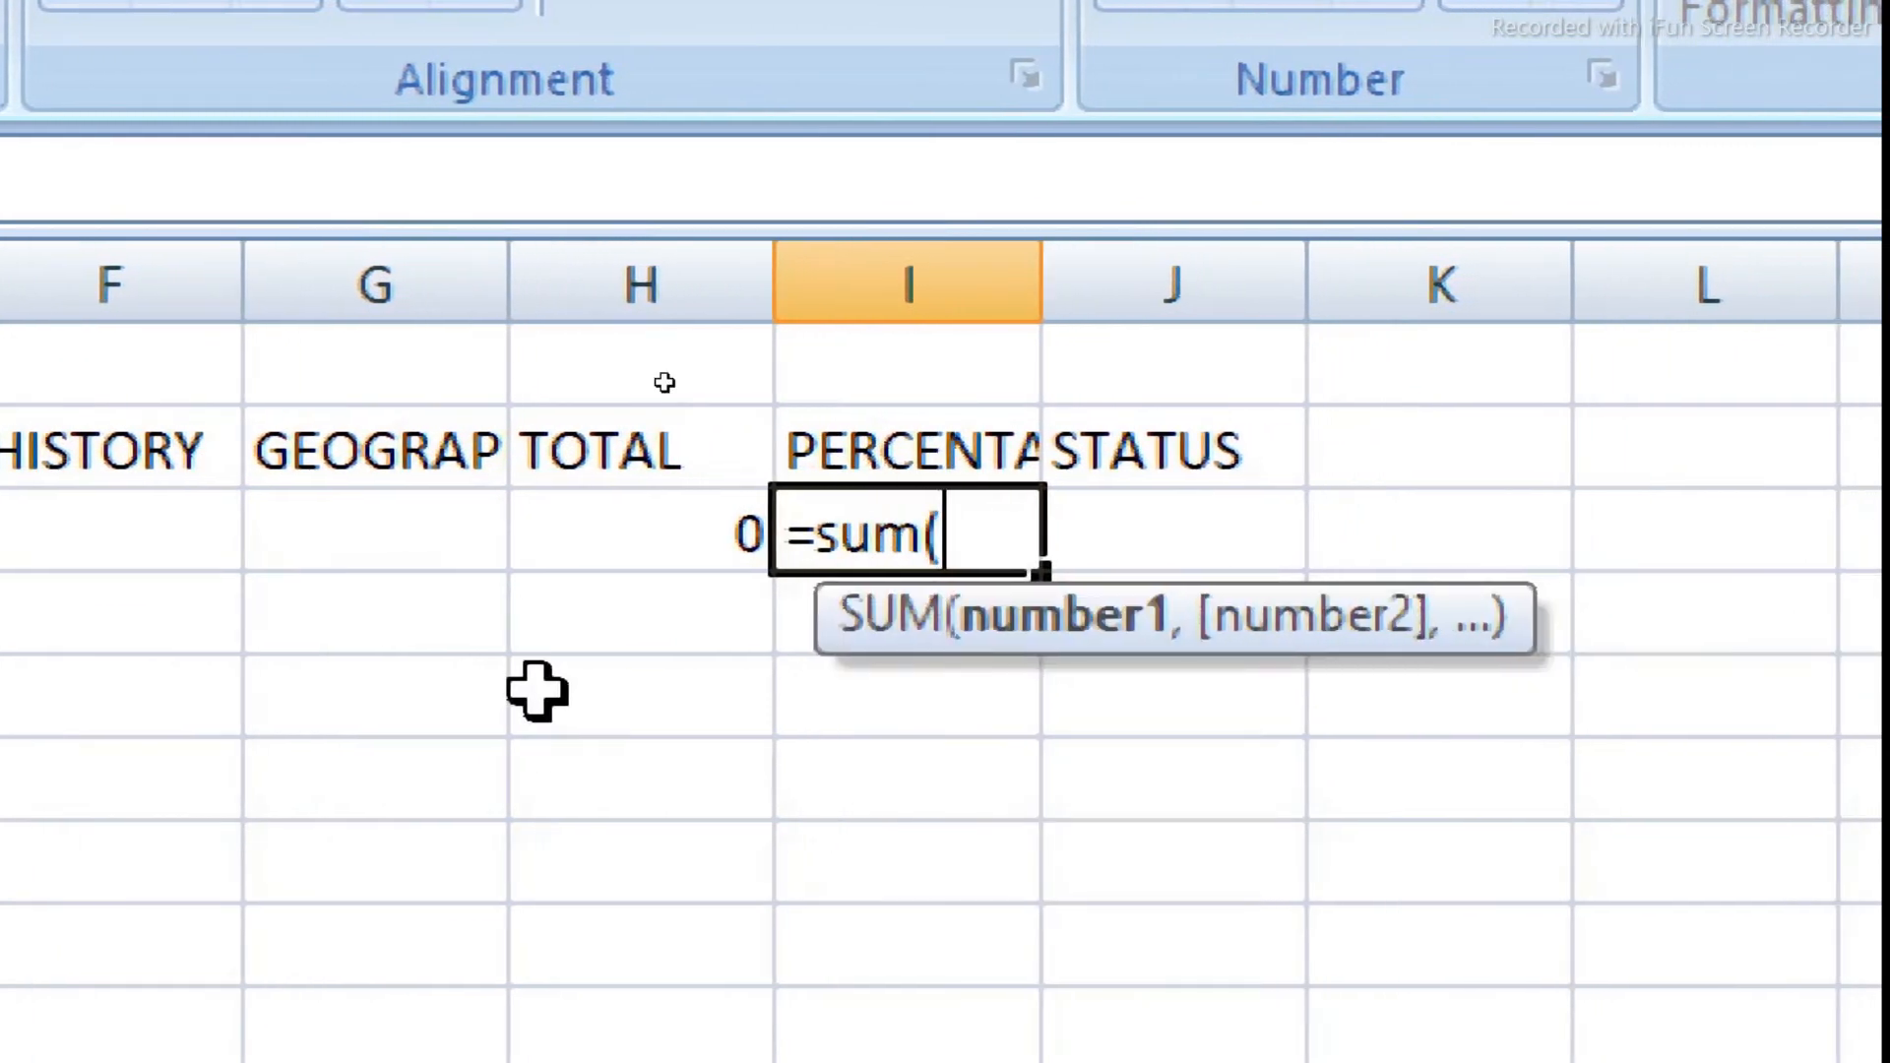
{"action": "key", "text": "Left"}
{"action": "type", "text": "/5"}
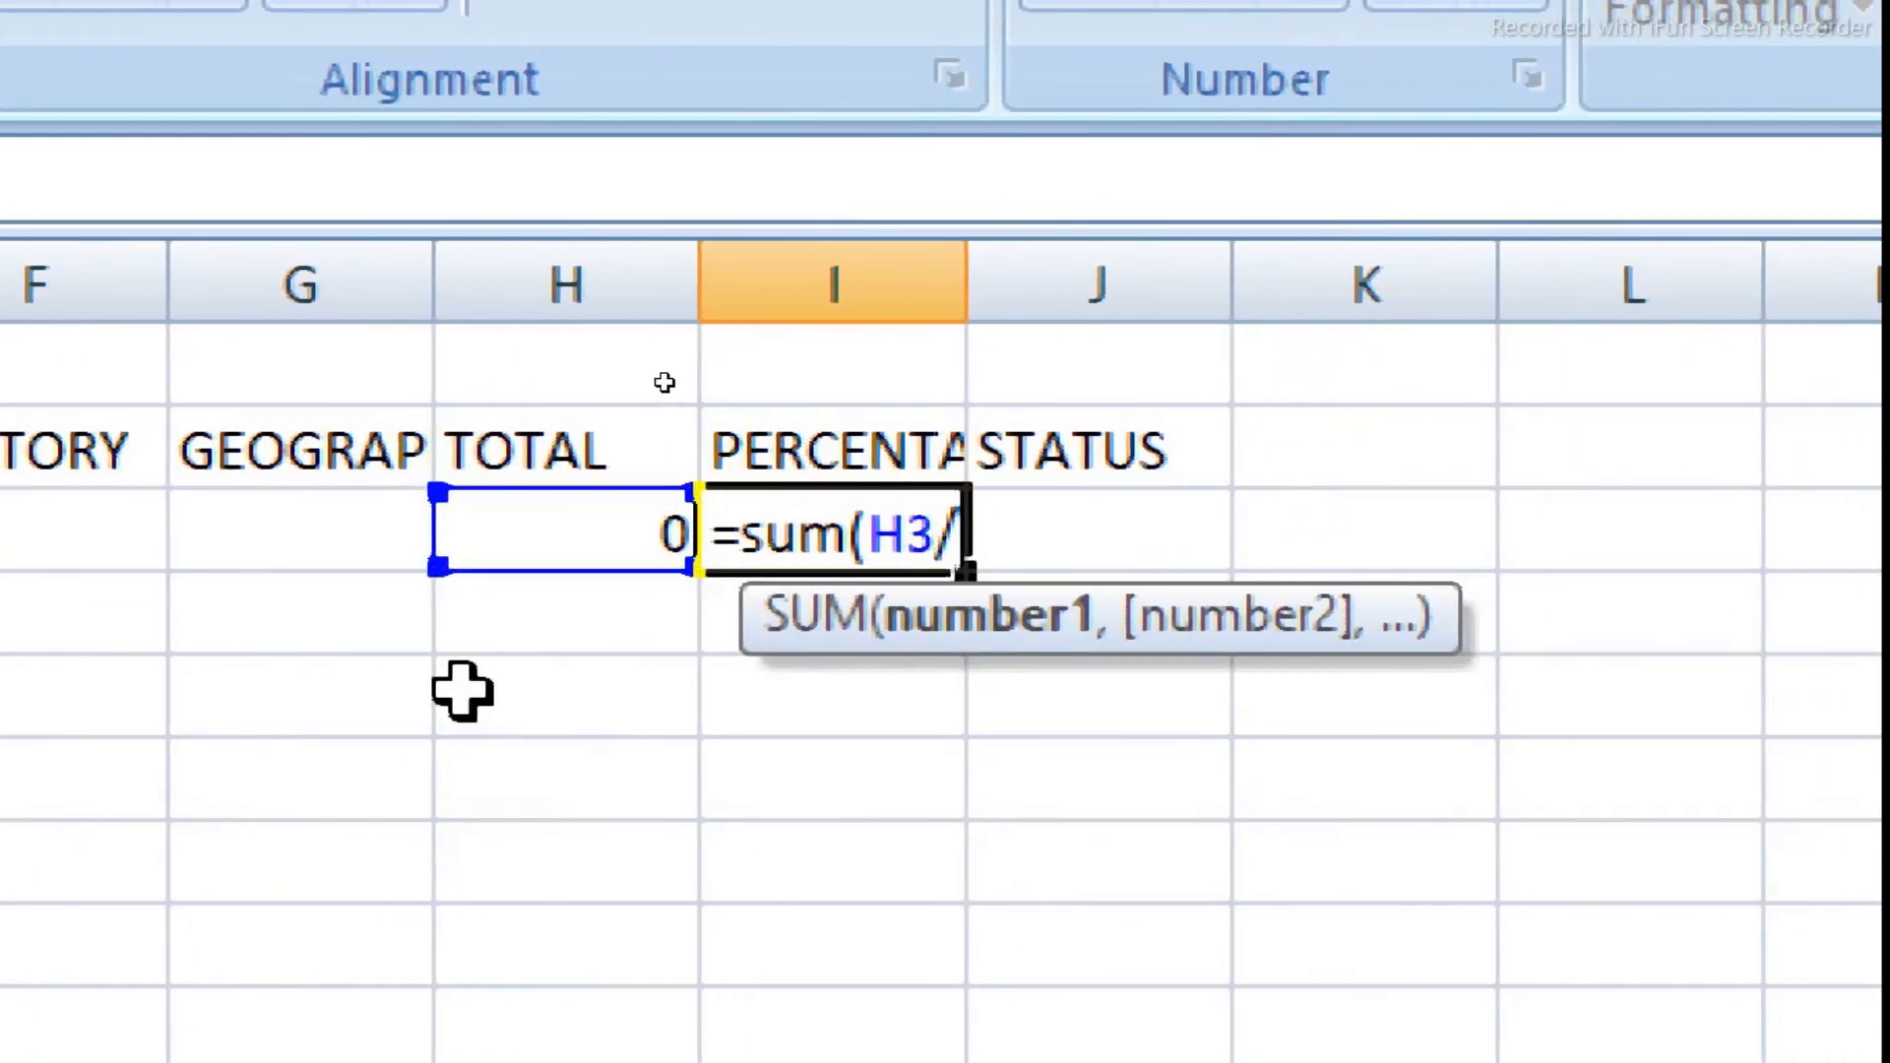
{"action": "type", "text": ")"}
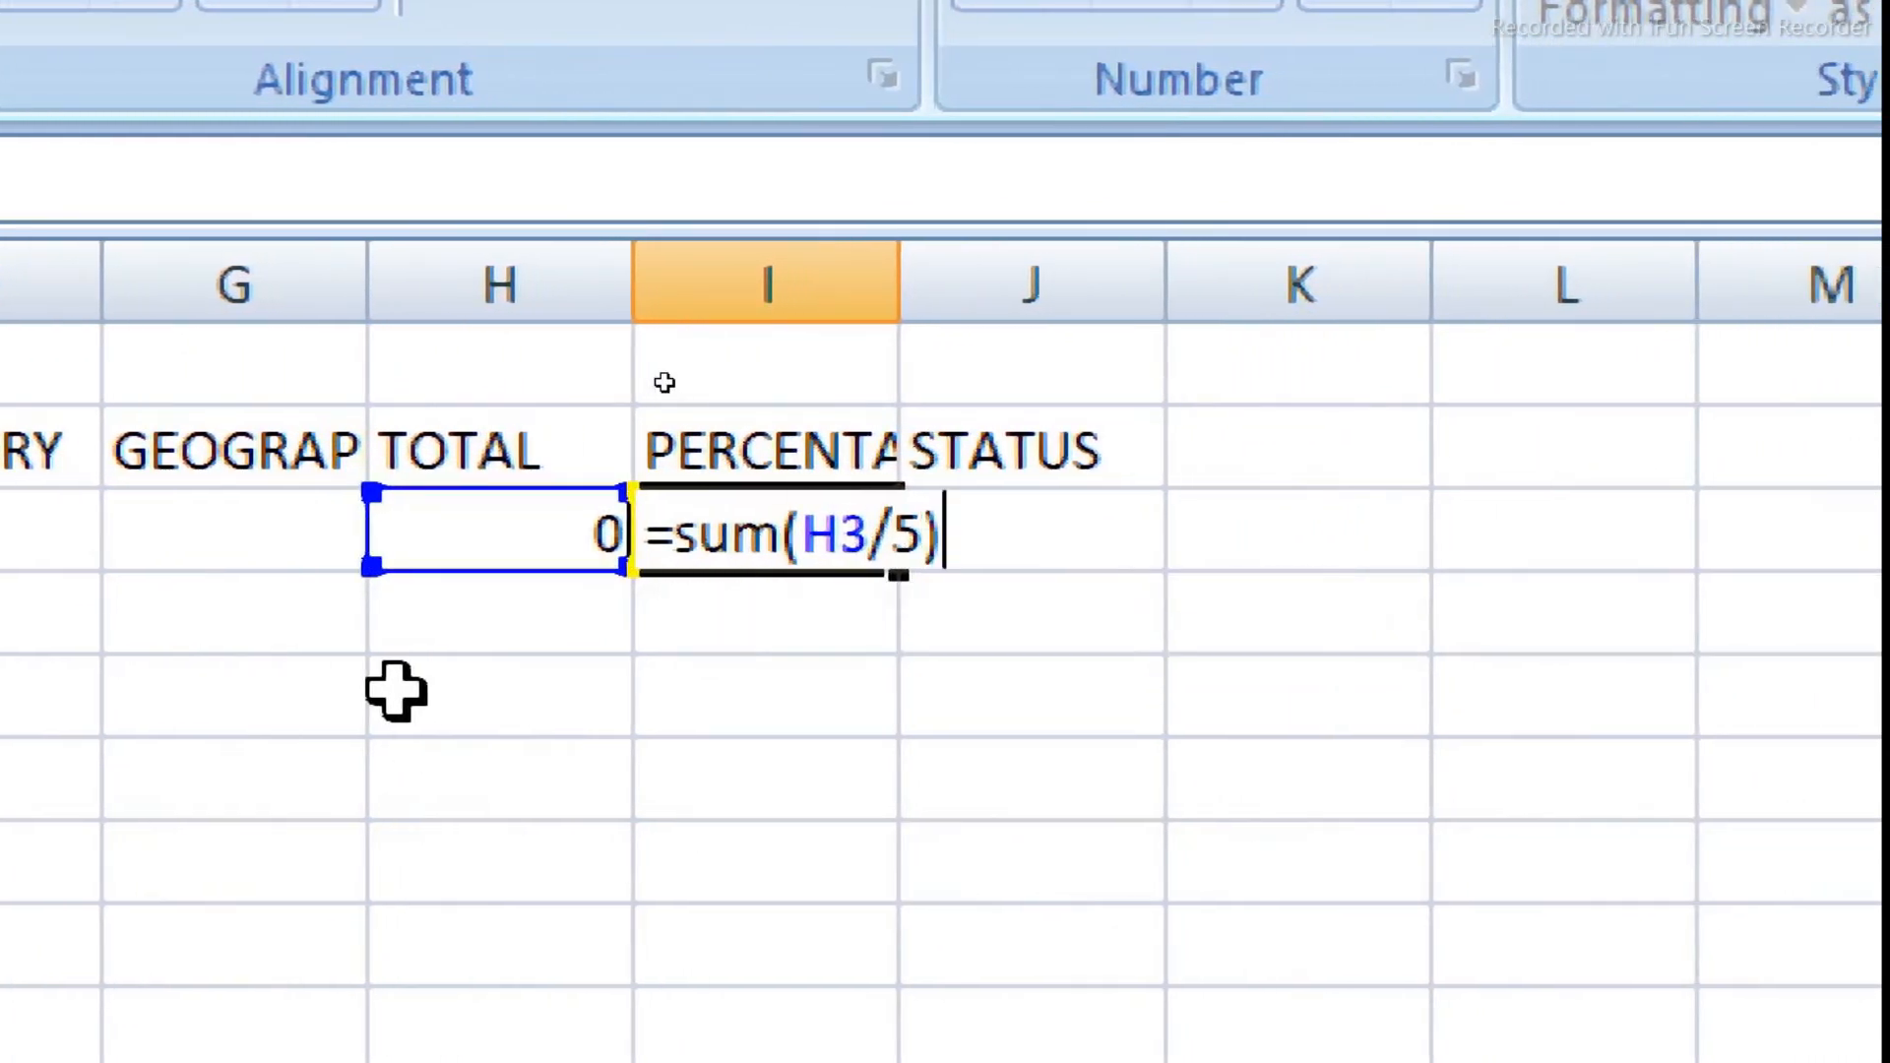
{"action": "key", "text": "Return"}
{"action": "key", "text": "Up"}
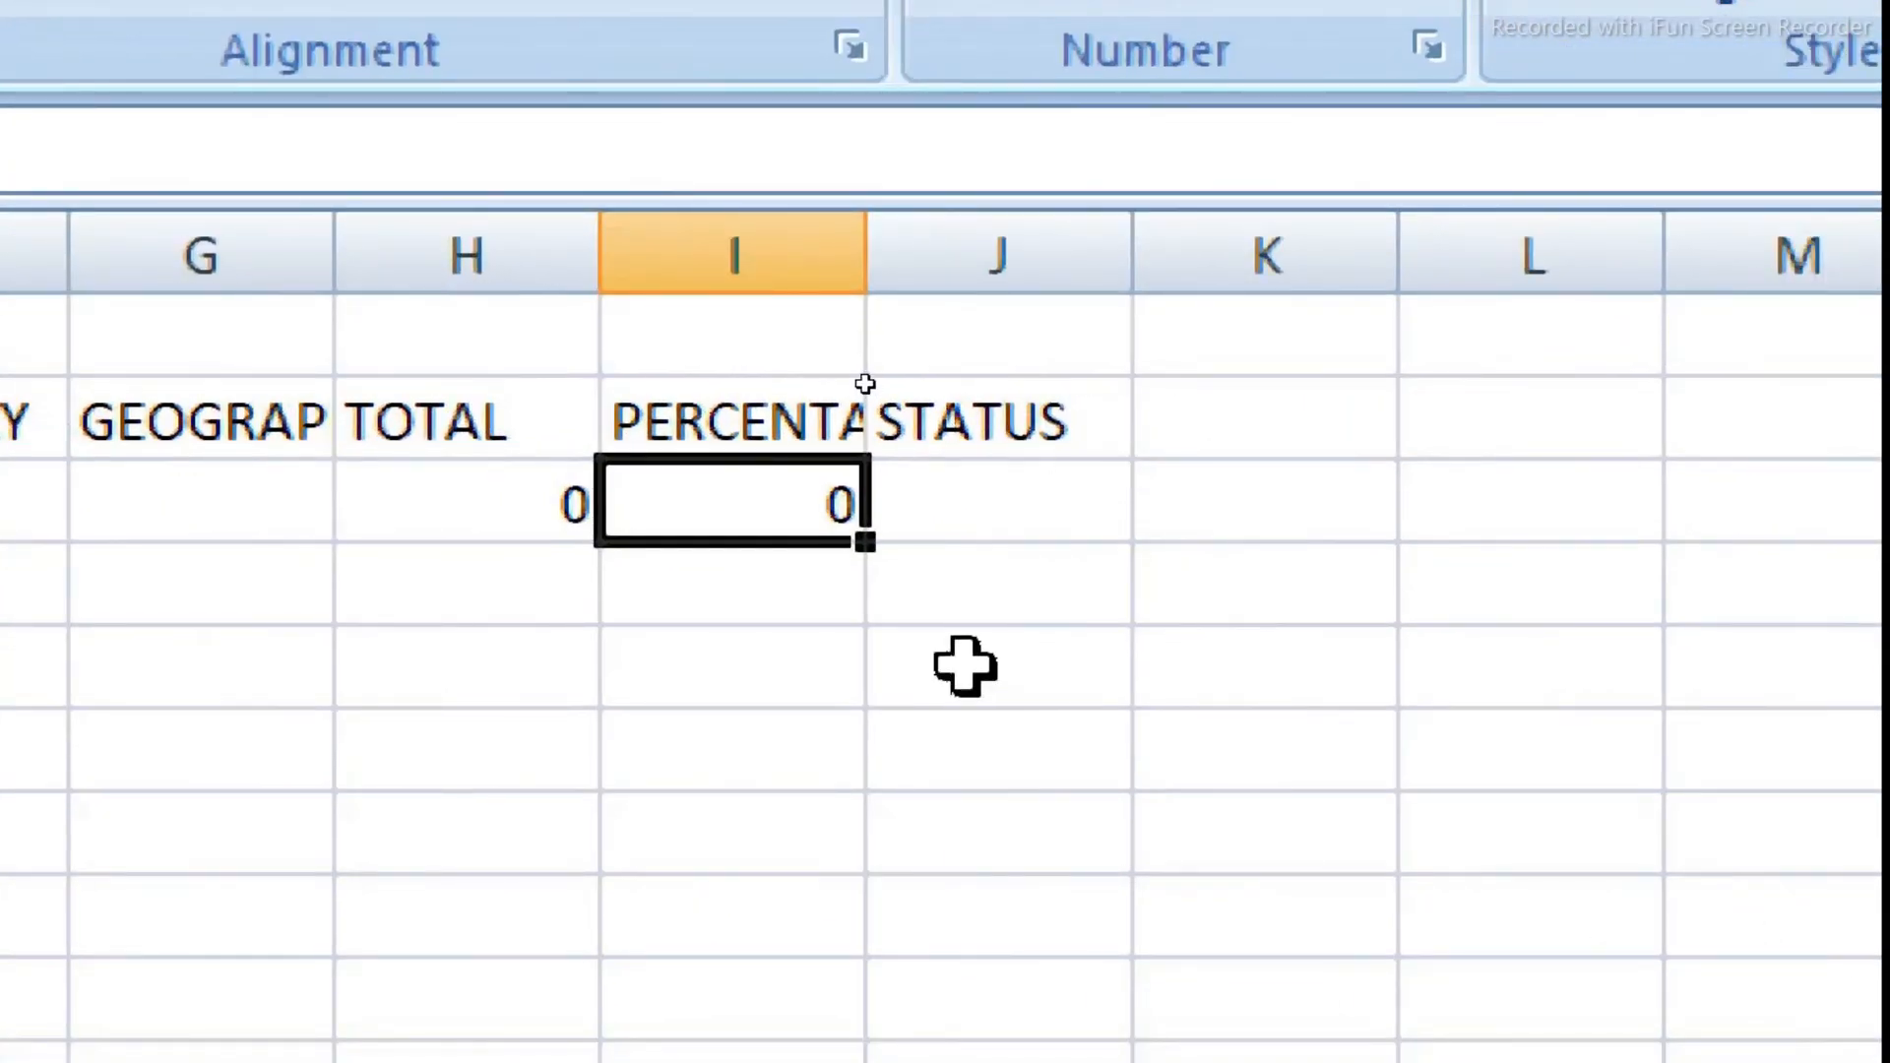
Step: Start the first student's STATUS formula in J3 as an IF function with the logical test I3>=33
{"action": "left_click", "coordinate": [1019, 526]}
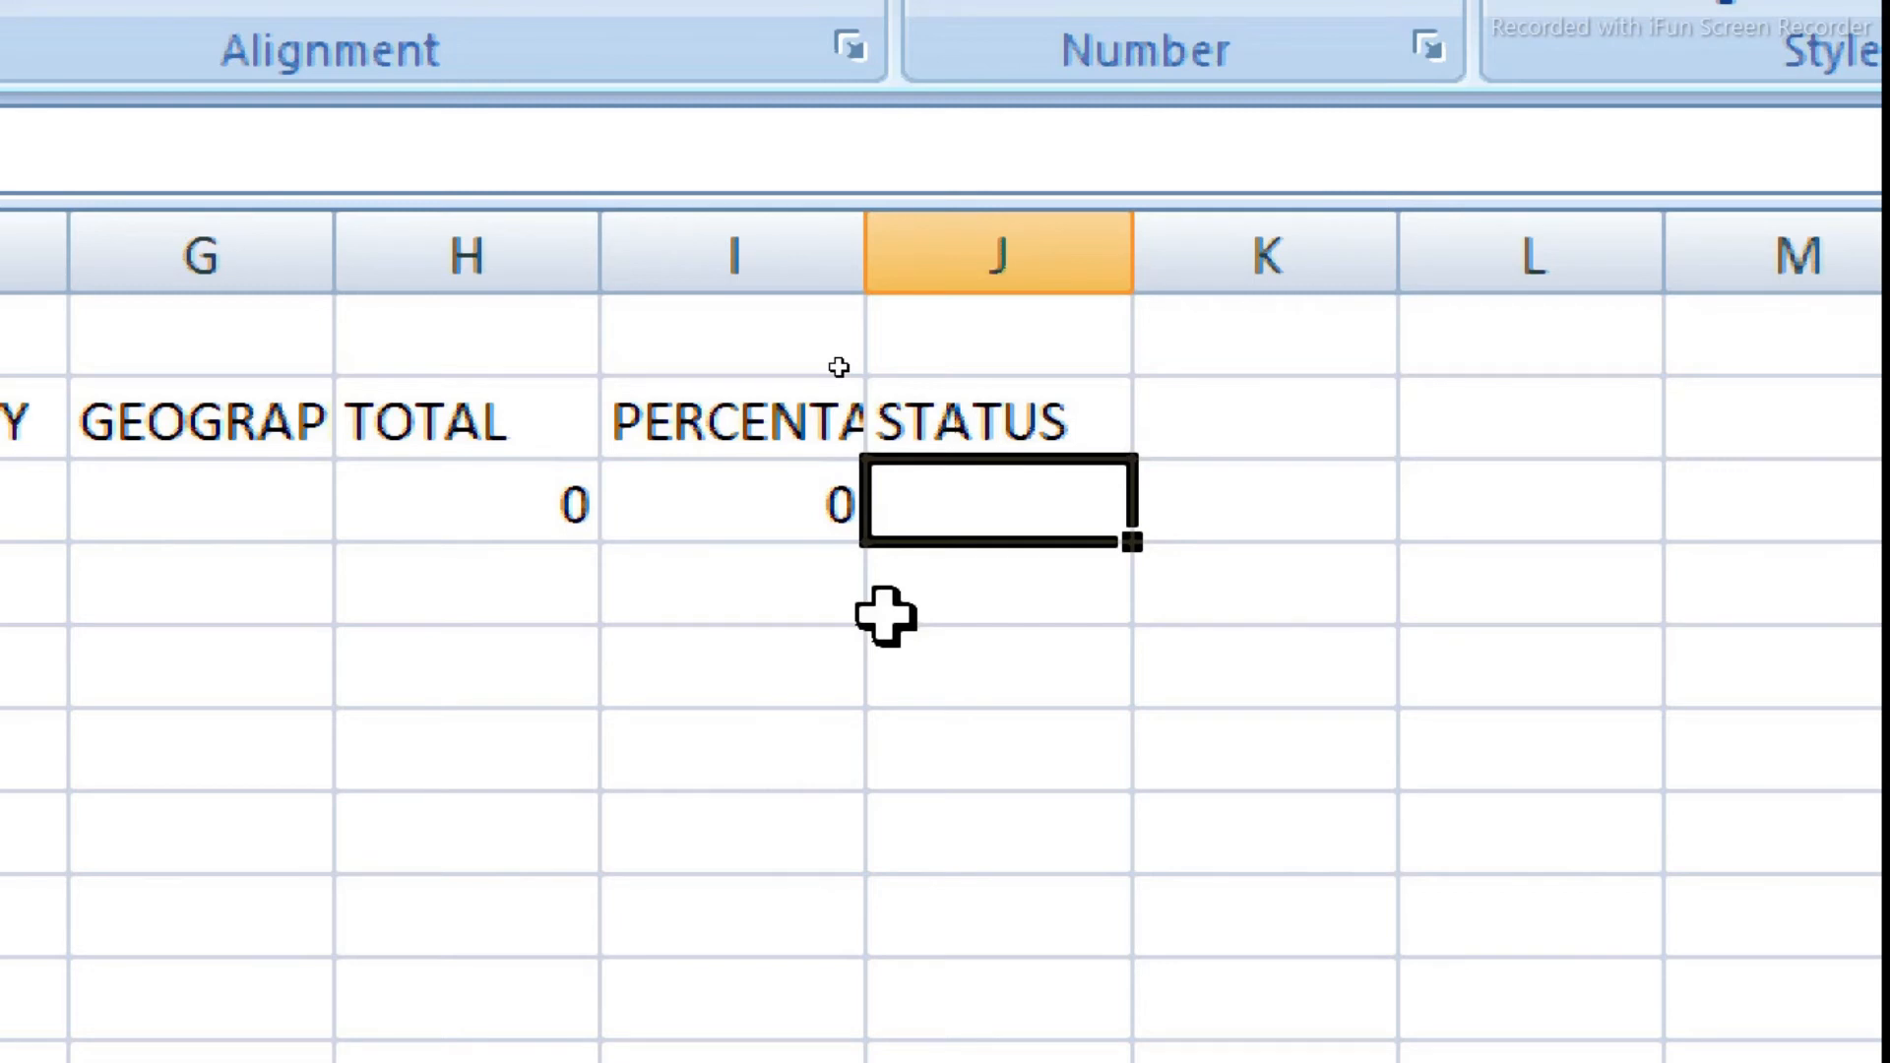
{"action": "type", "text": "=if"}
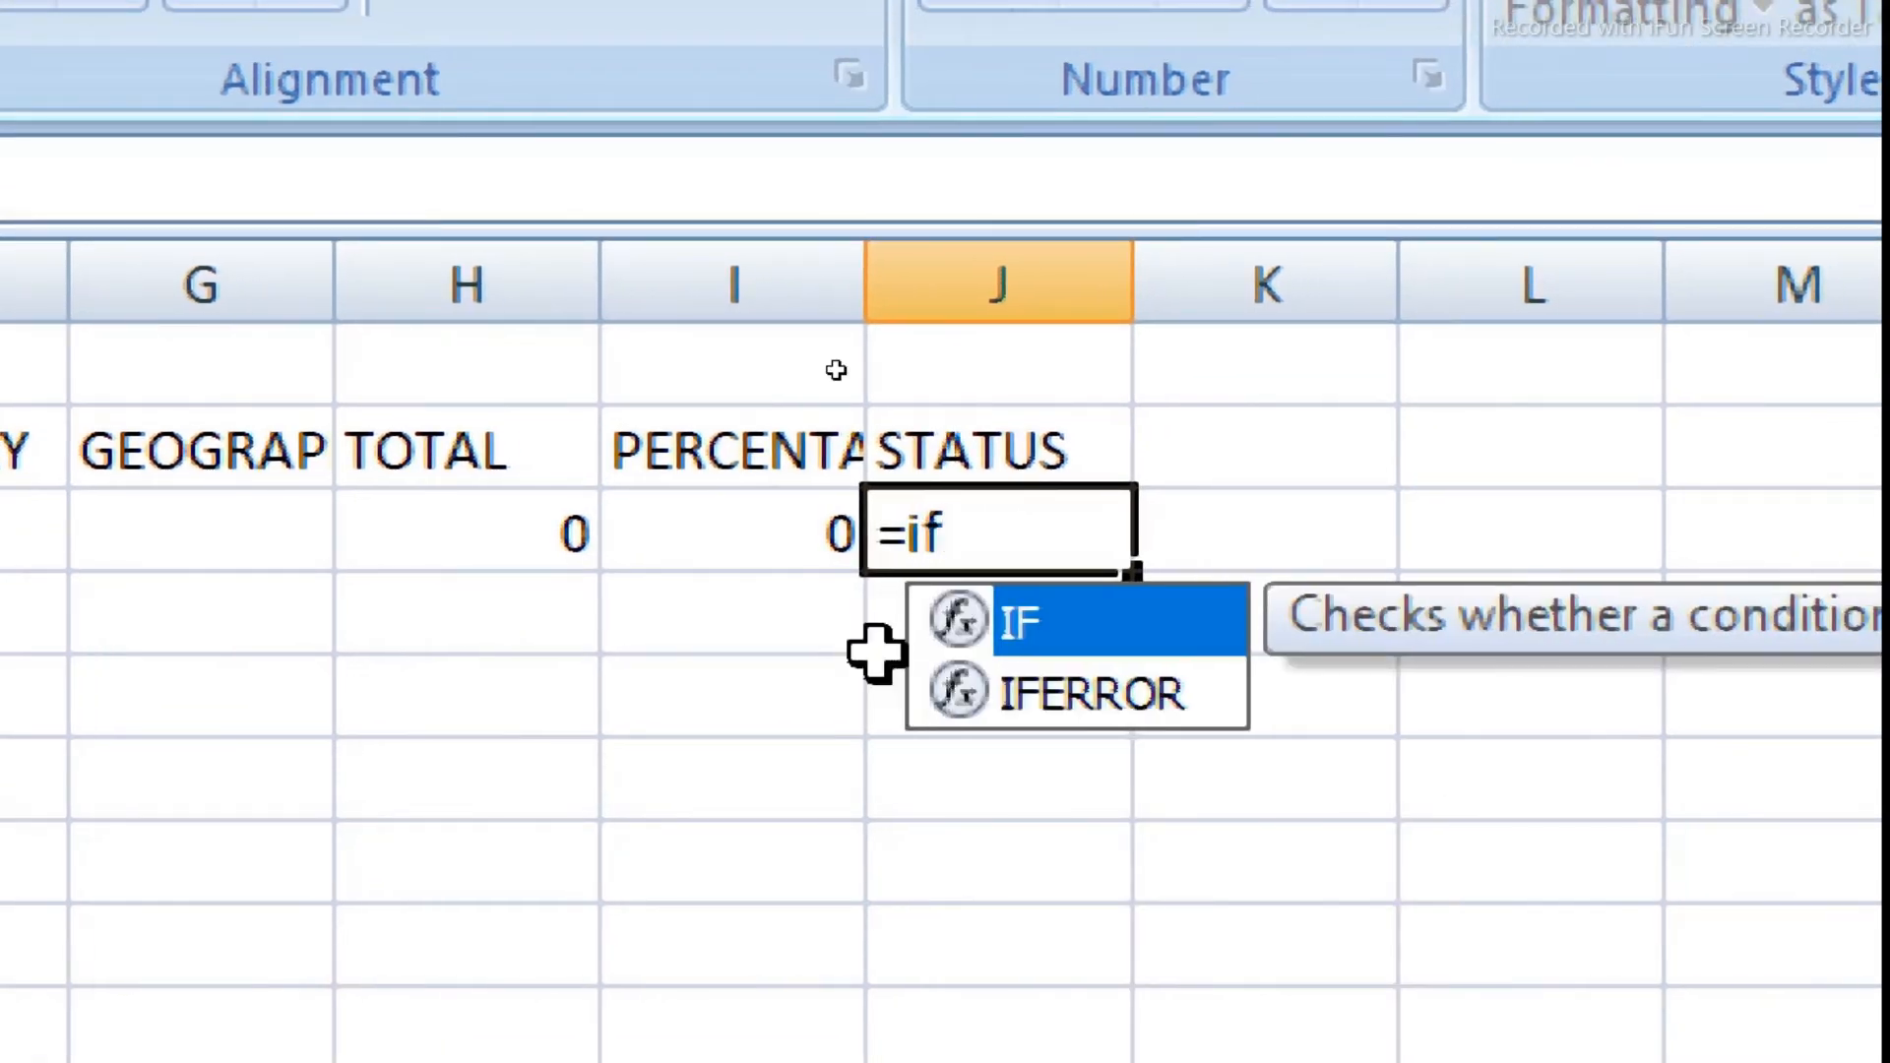
{"action": "type", "text": "("}
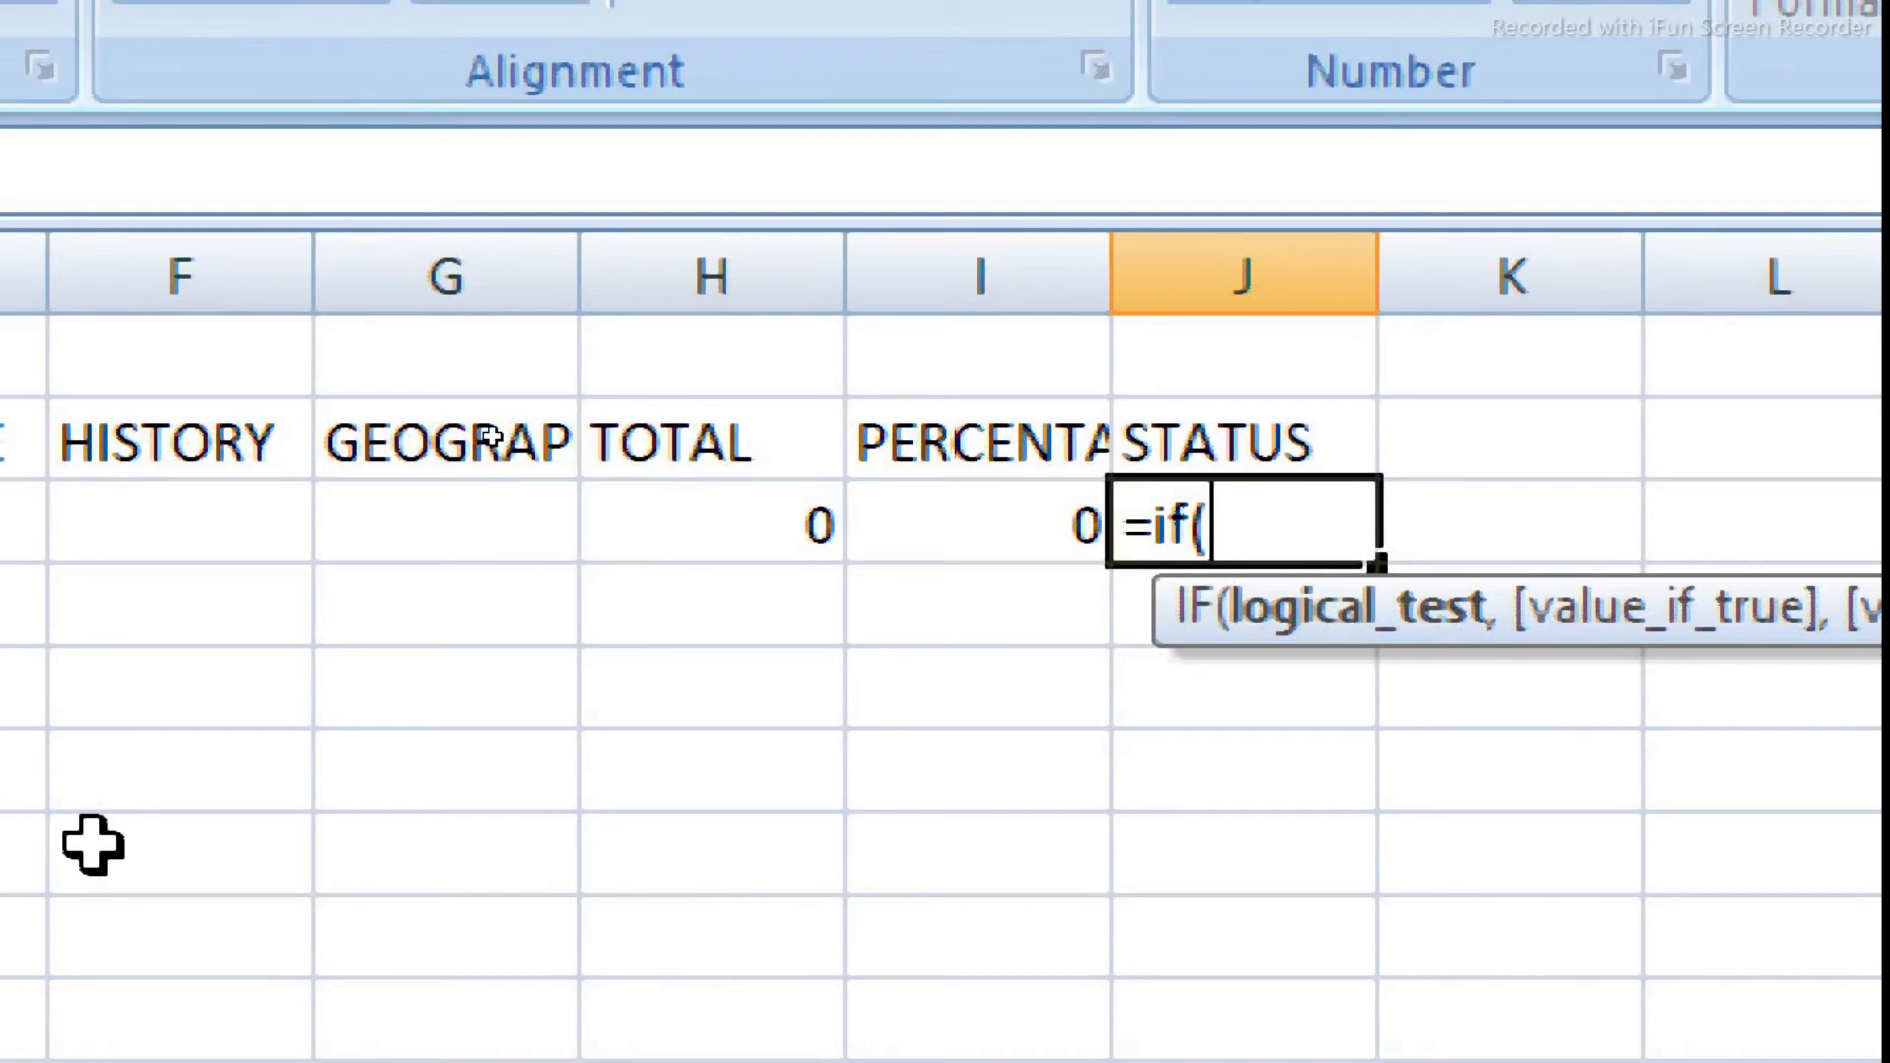
{"action": "left_click", "coordinate": [975, 522]}
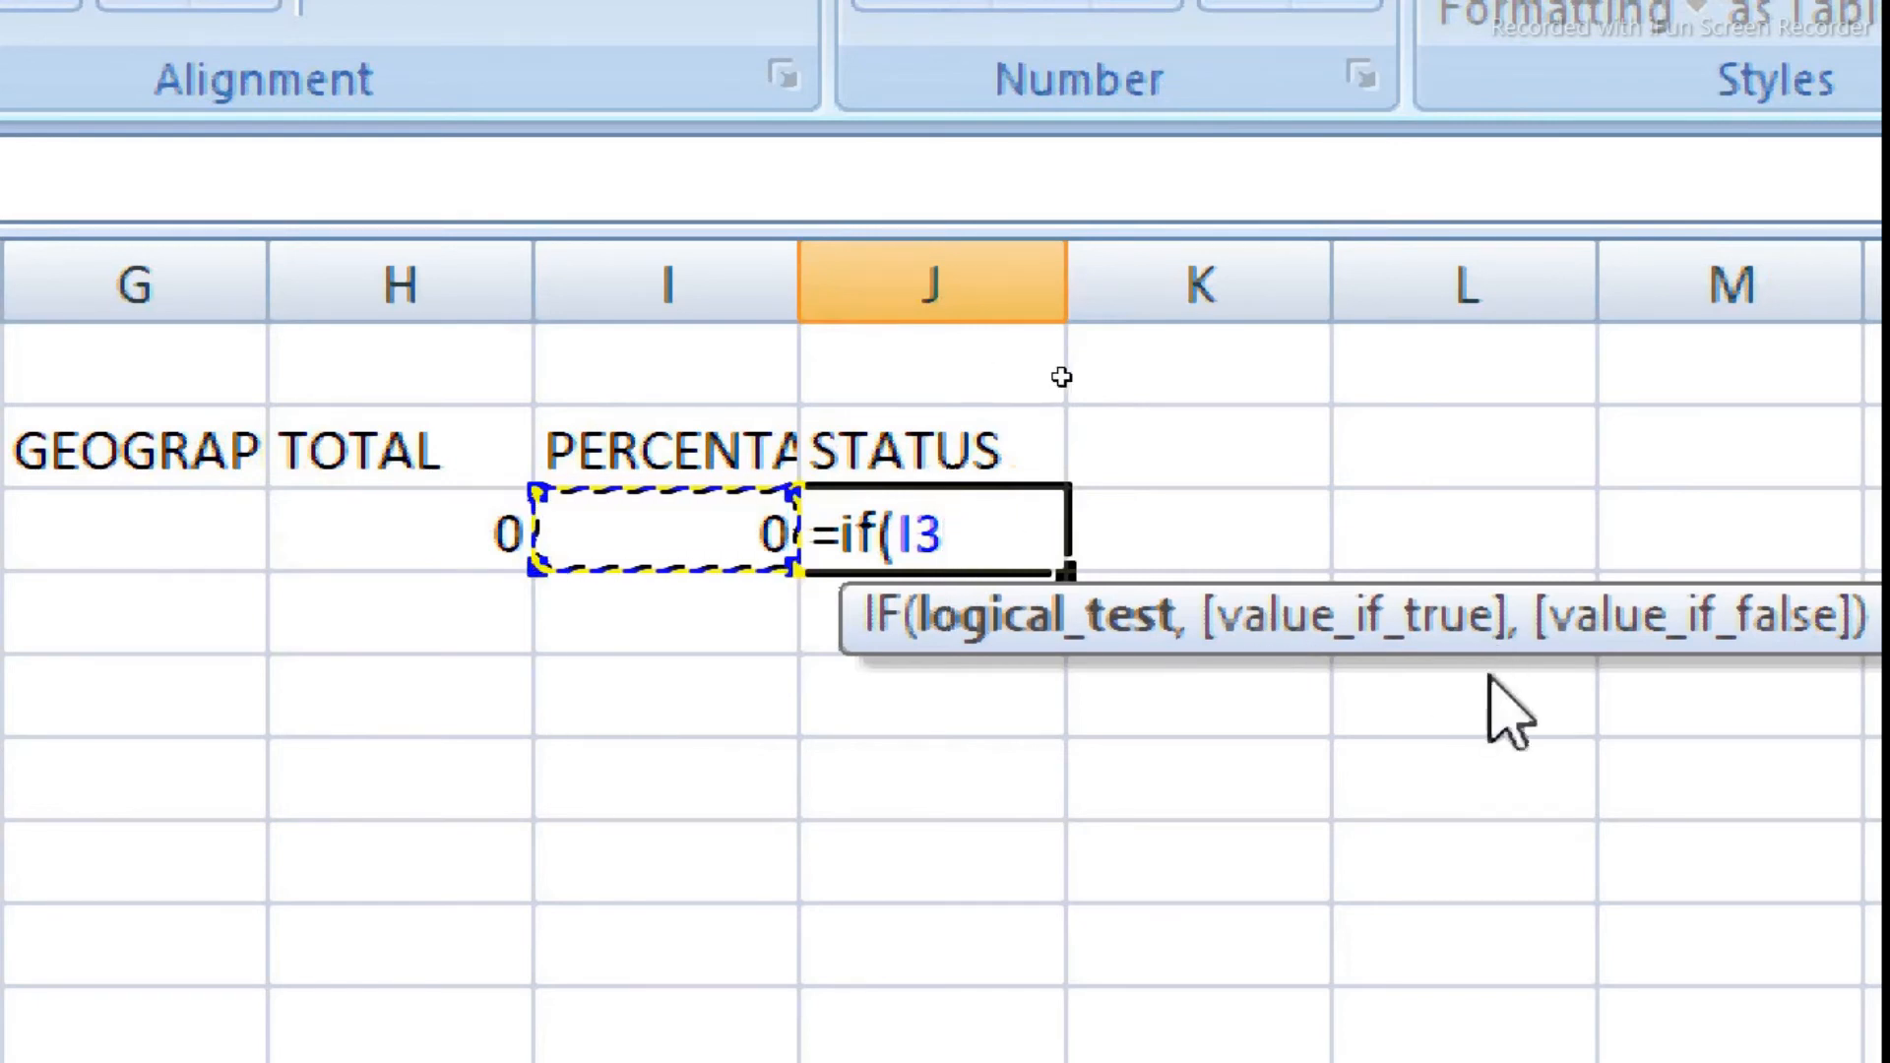
{"action": "type", "text": ">"}
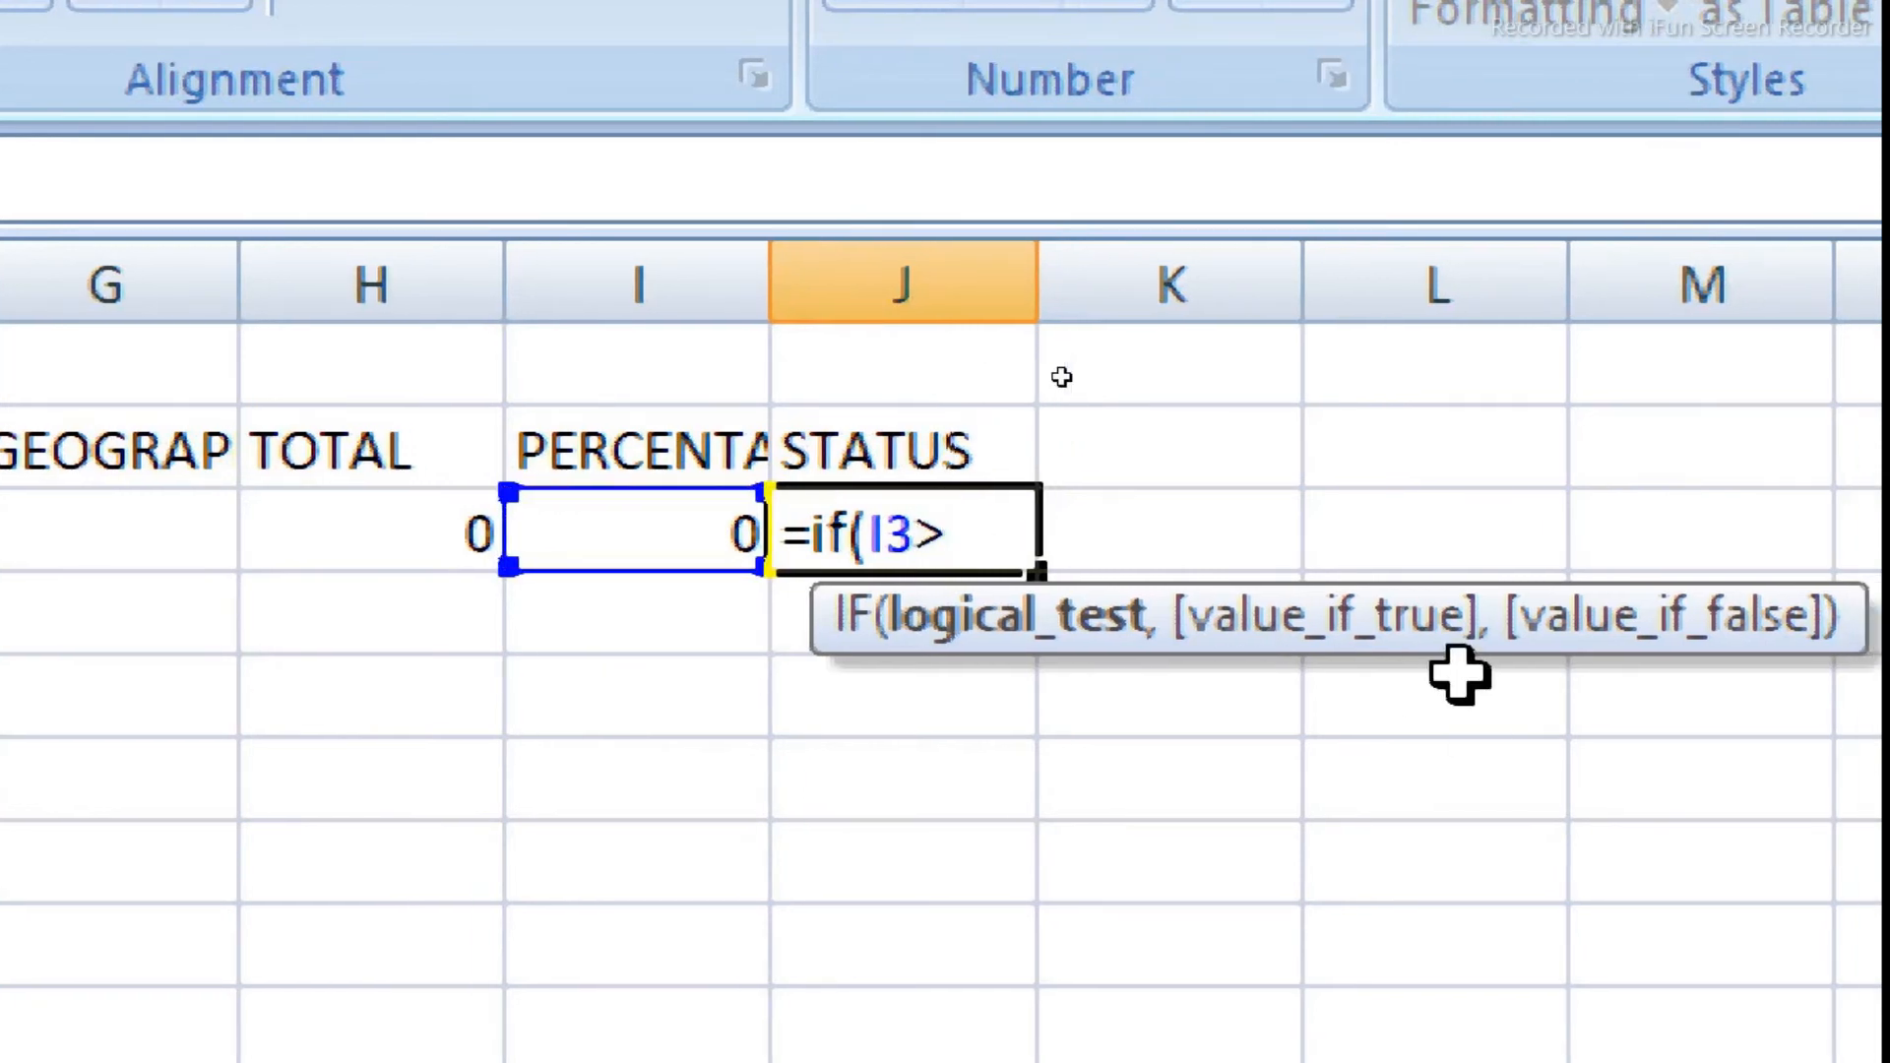
{"action": "type", "text": "="}
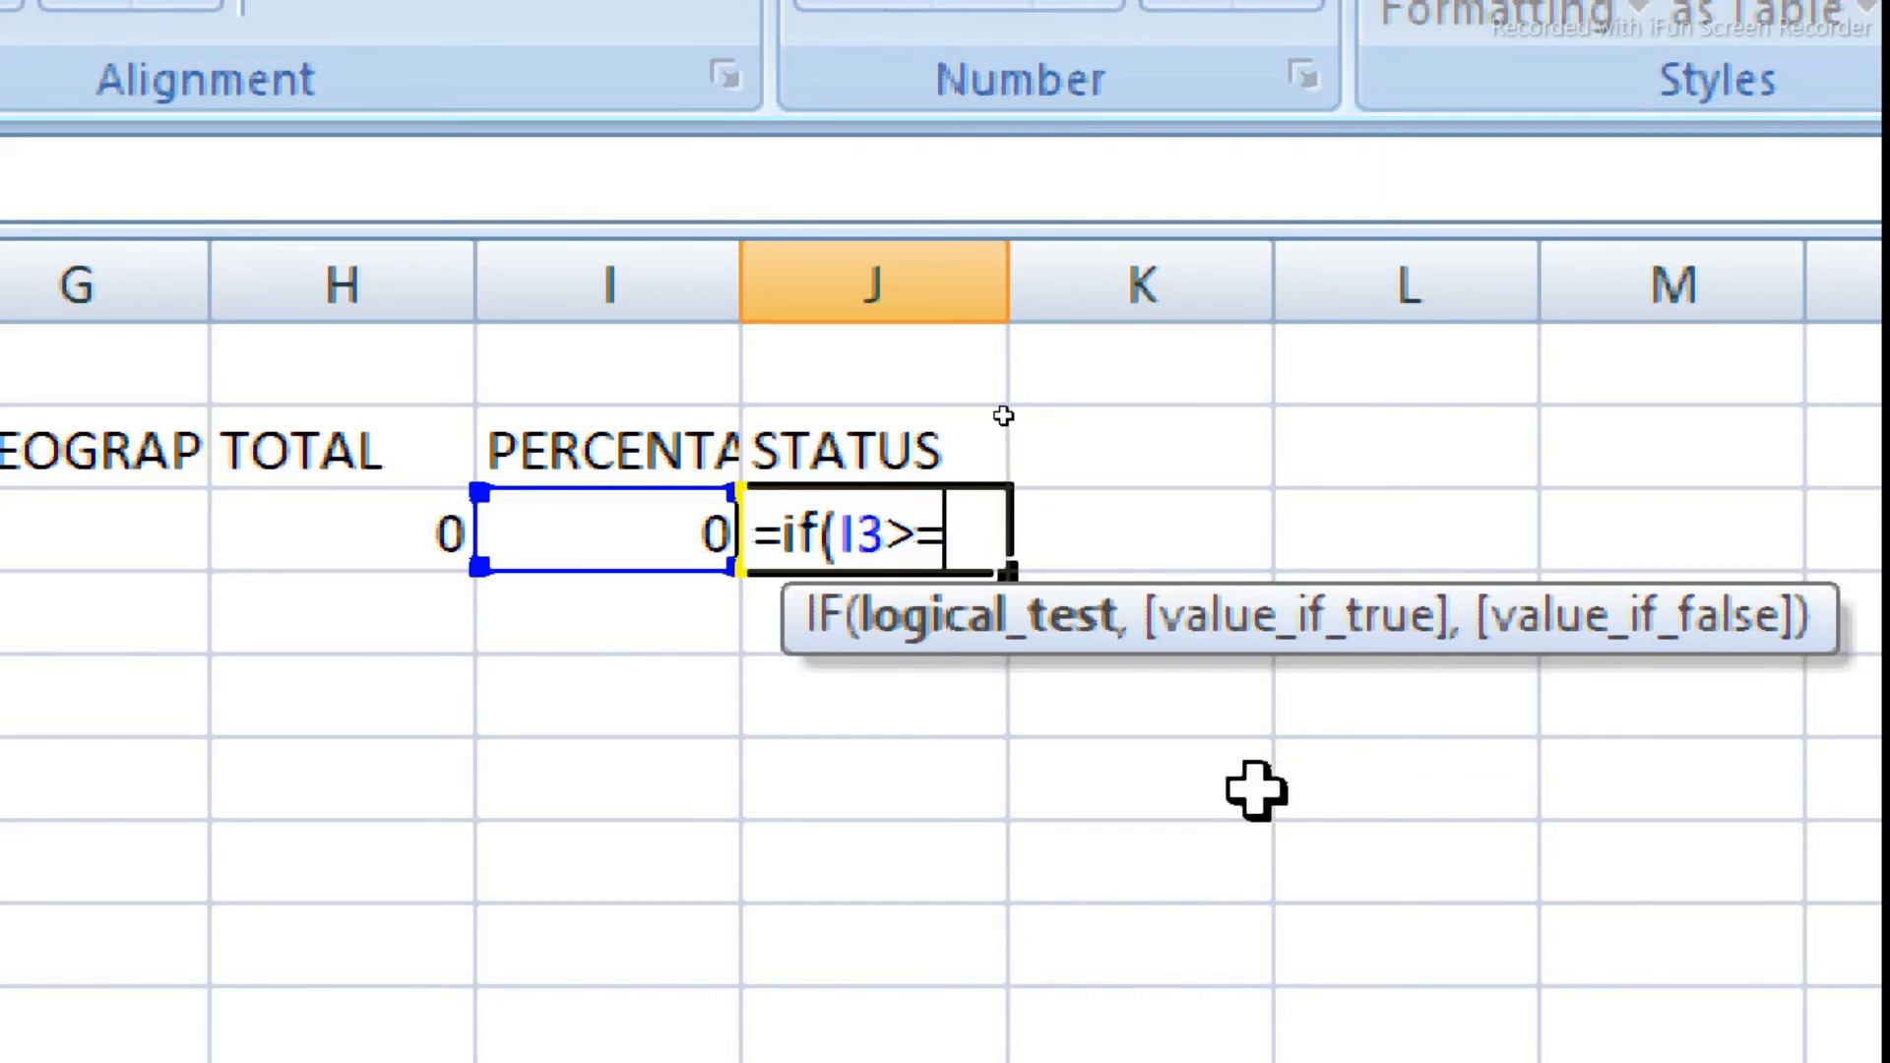
{"action": "type", "text": "33"}
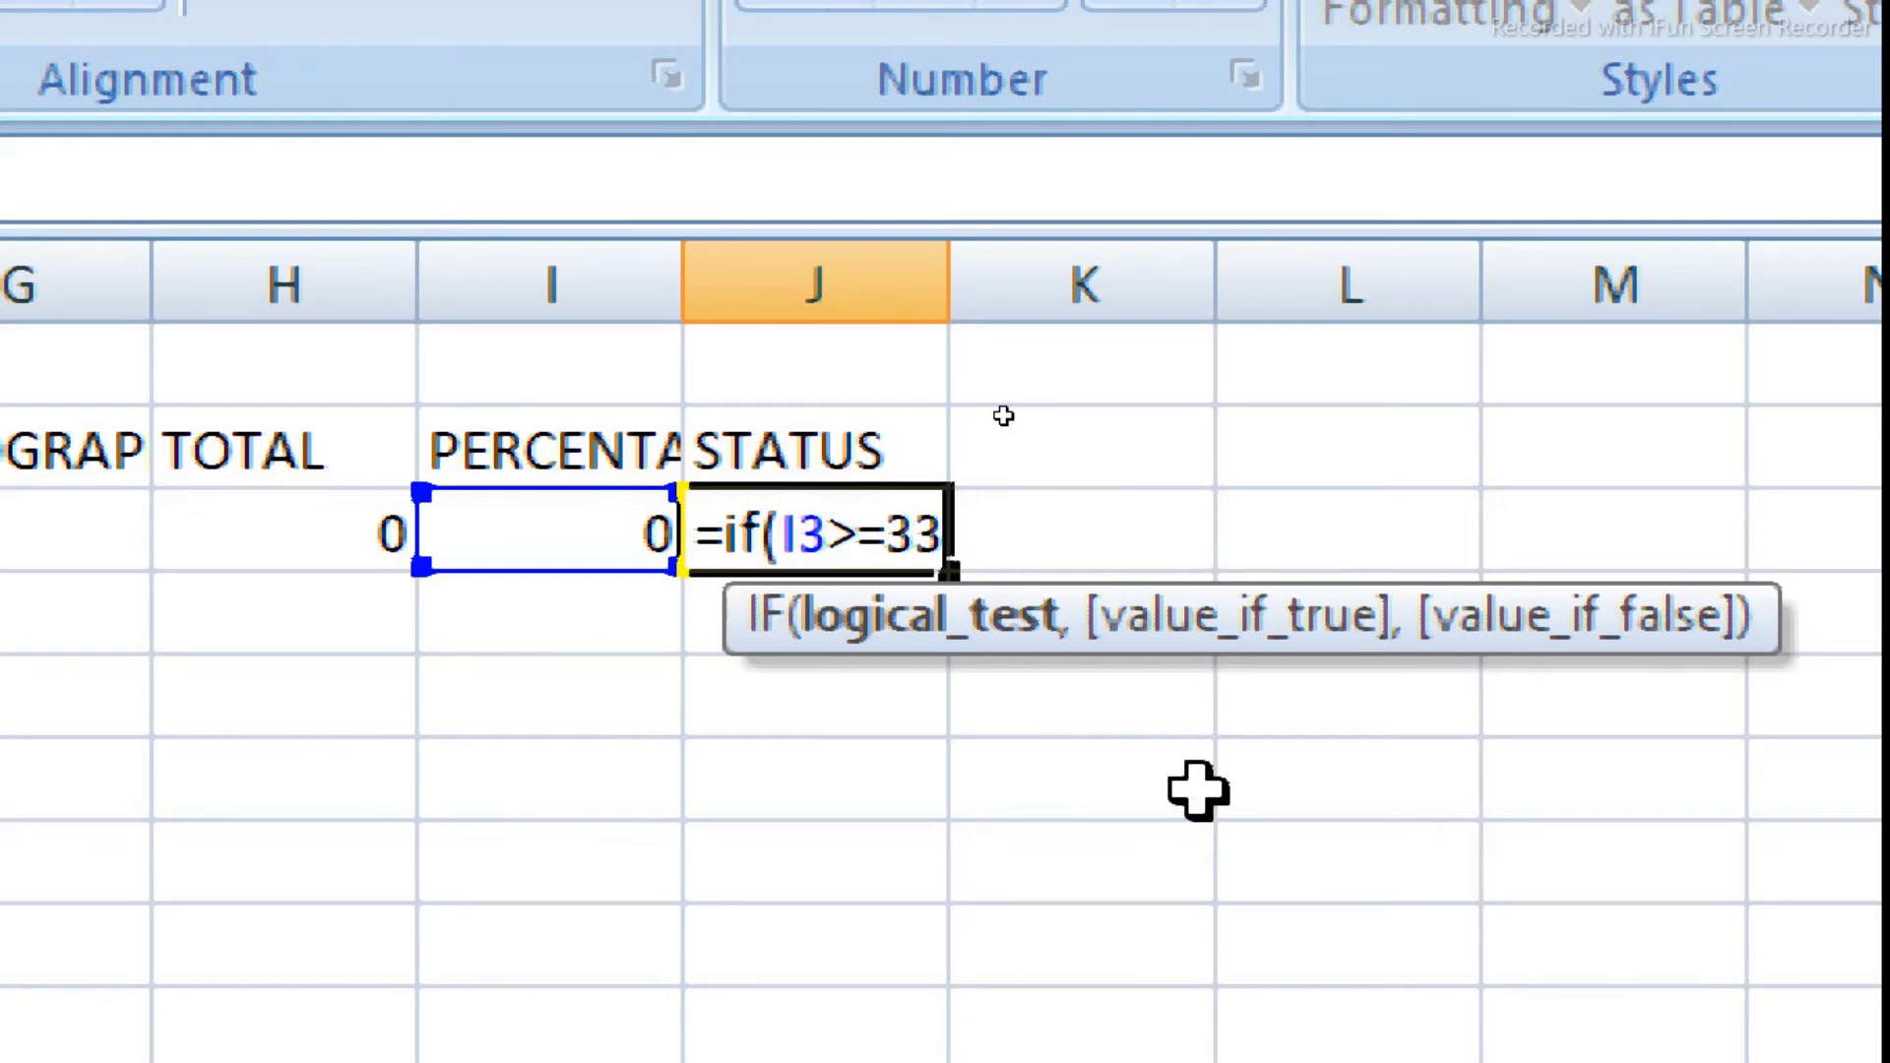
{"action": "type", "text": ","}
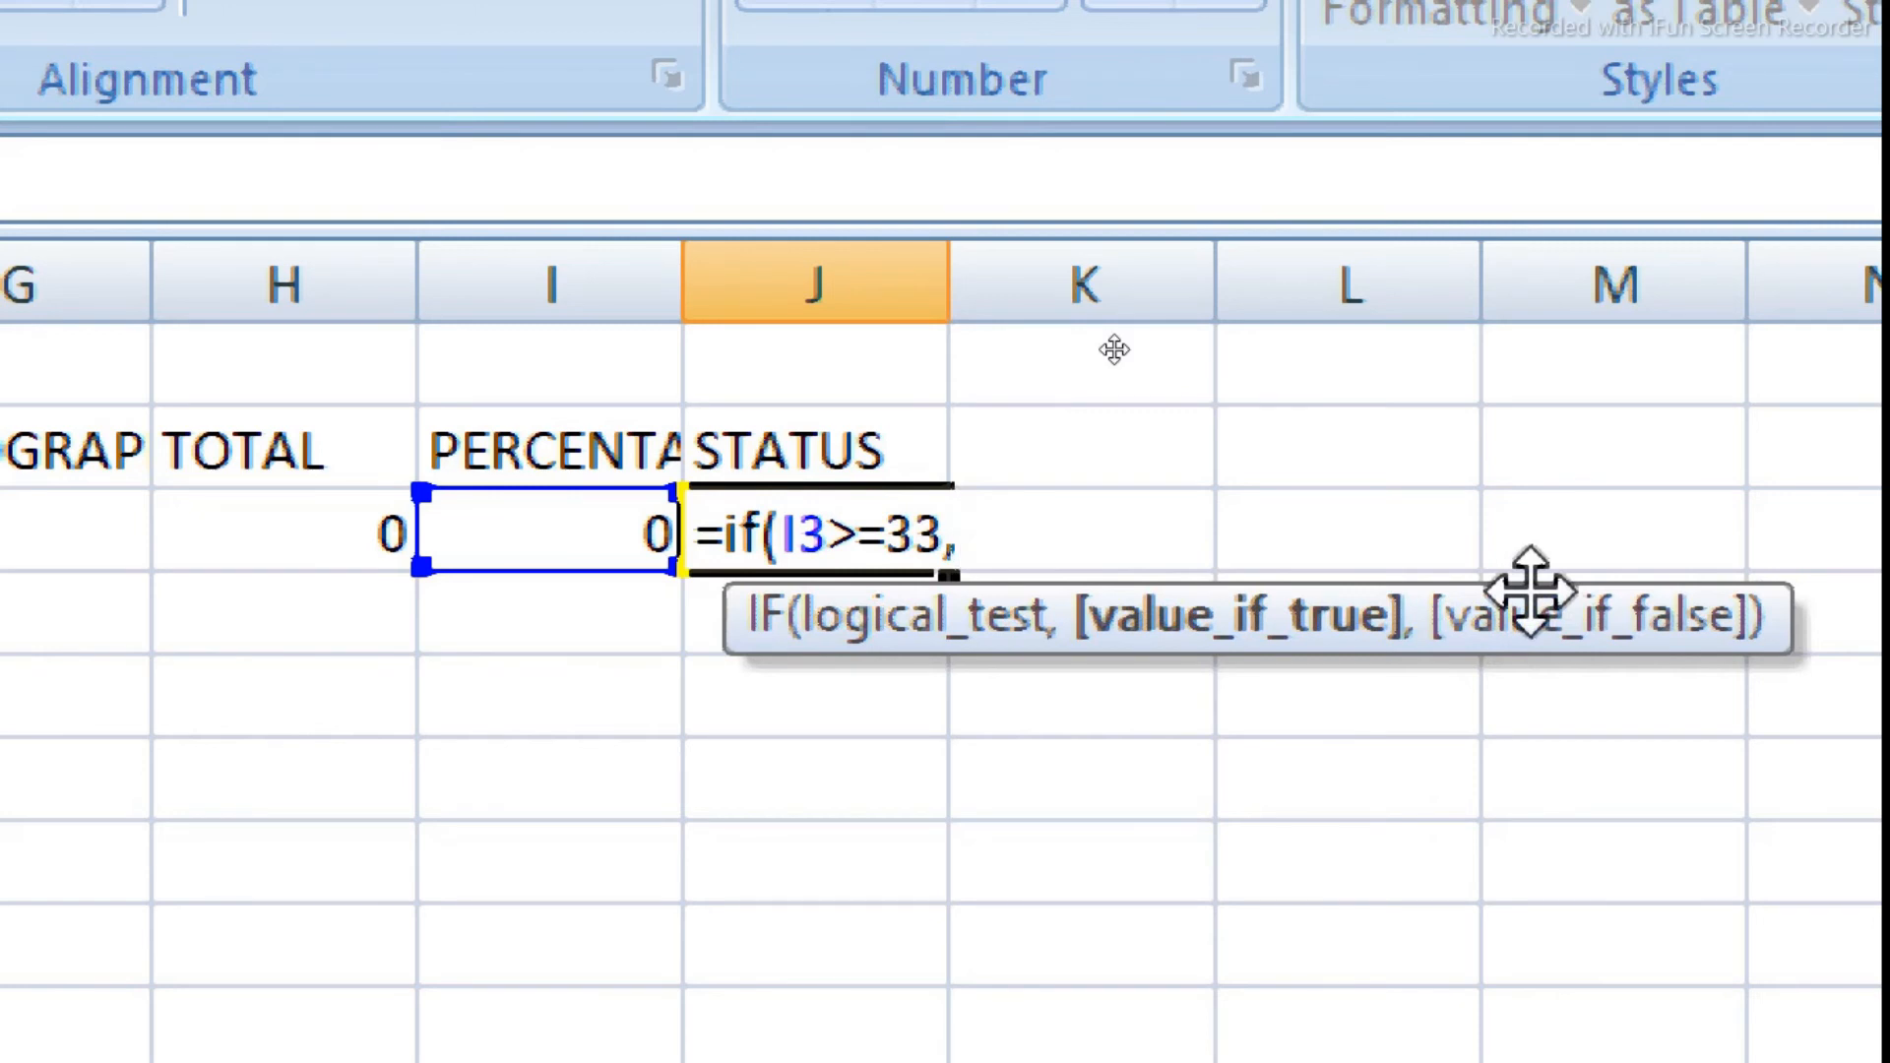
{"action": "key", "text": "BackSpace"}
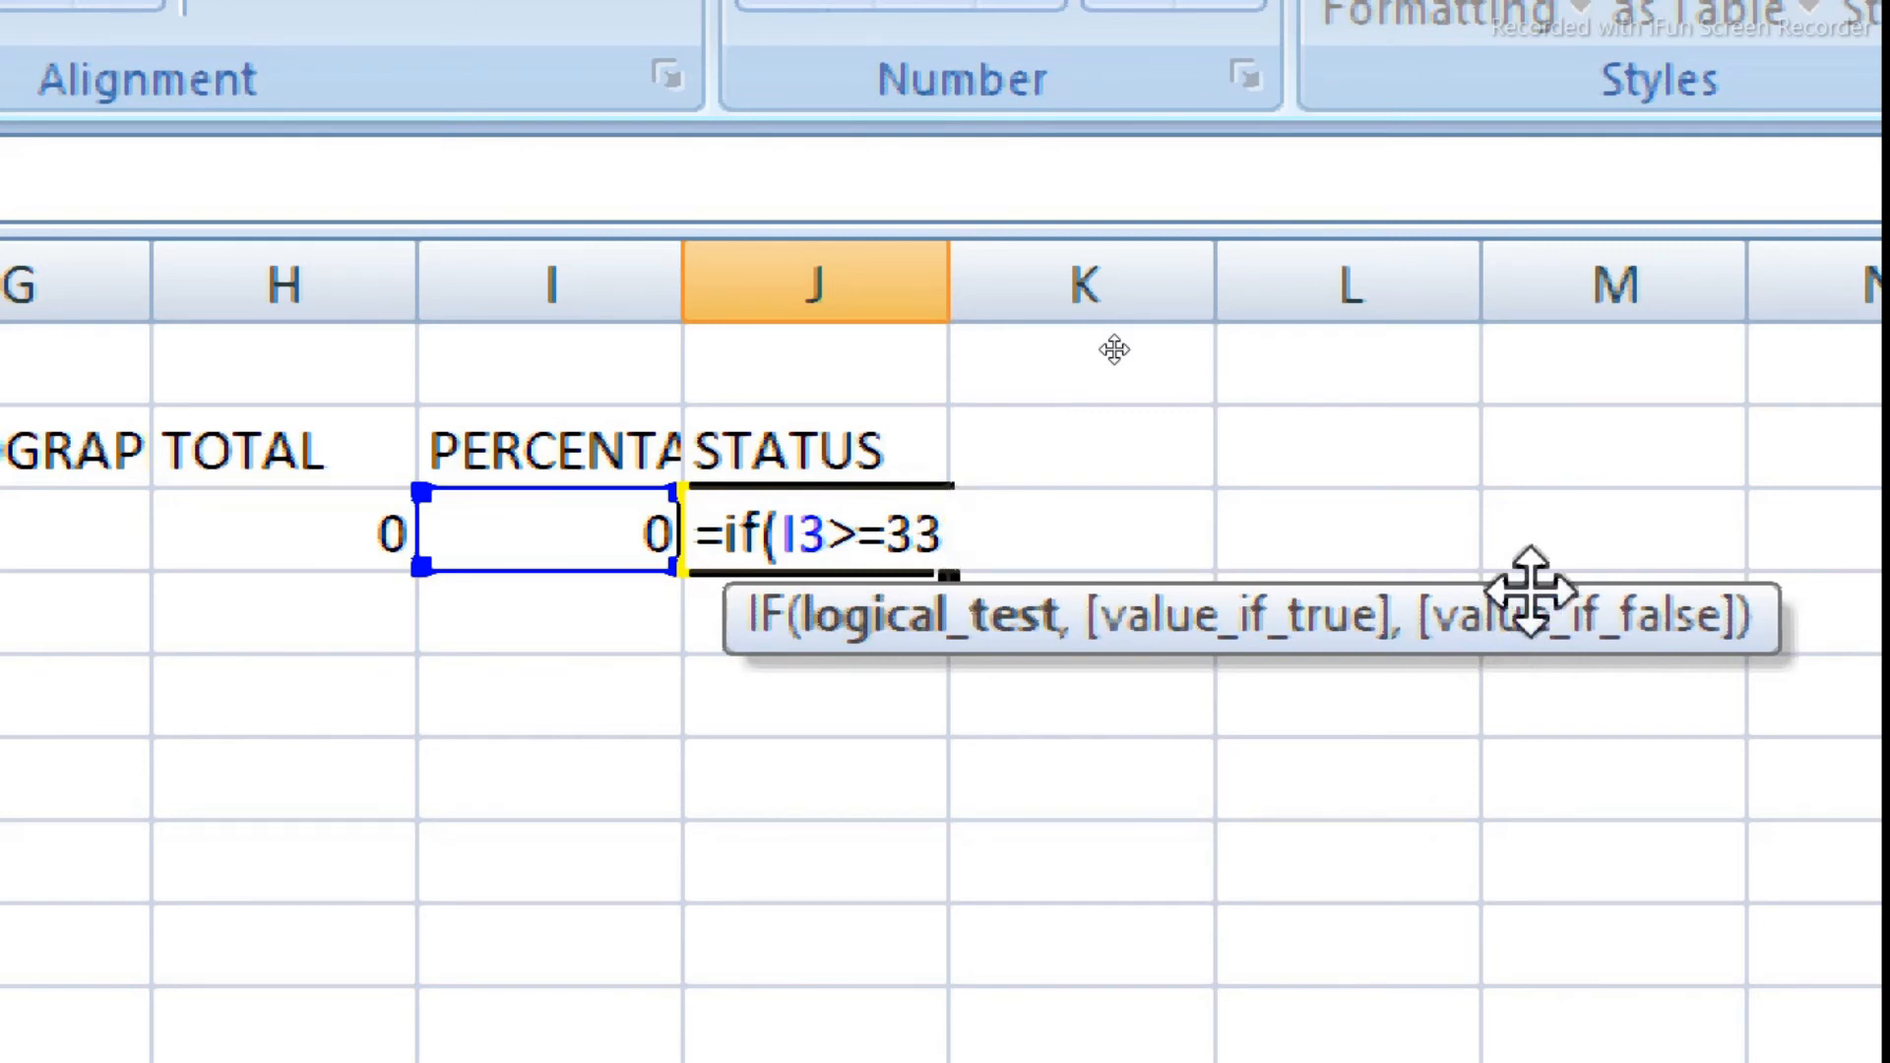
{"action": "type", "text": ","}
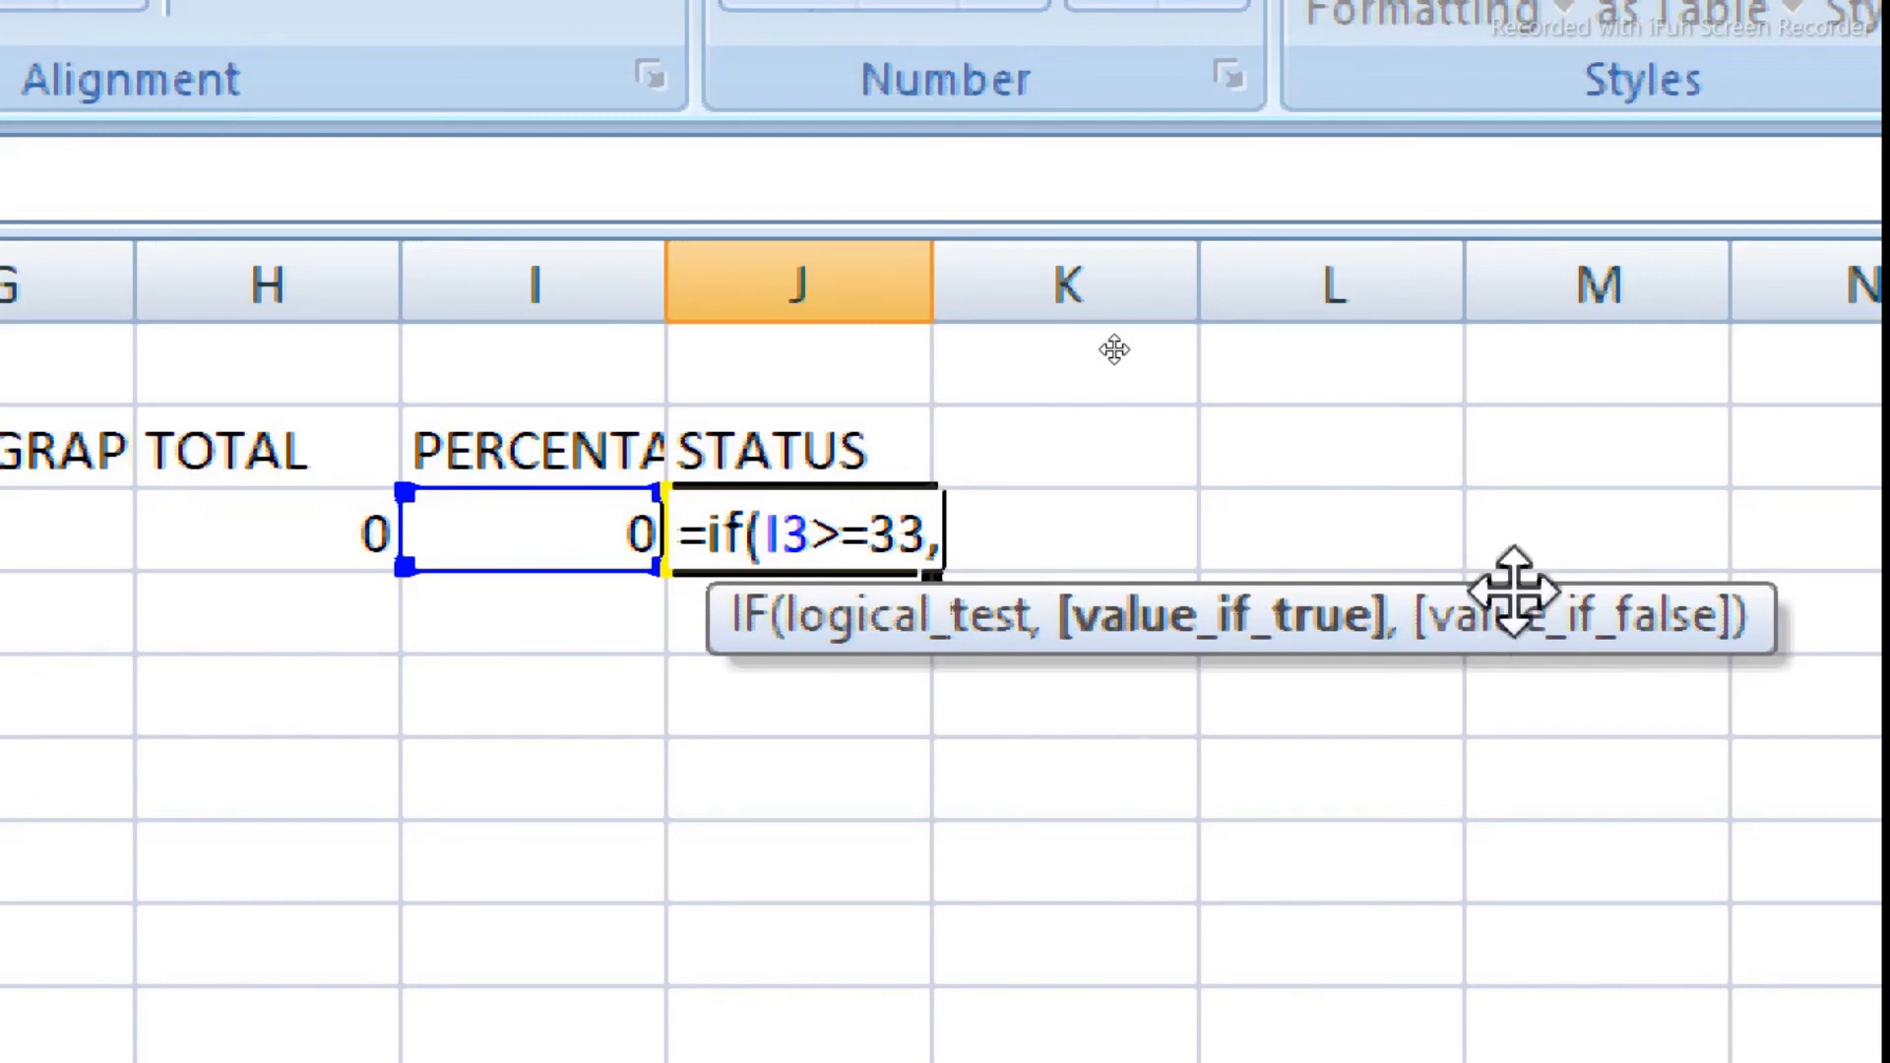
Step: Complete the IF formula in J3 with "PASS" as the true value and "FAIL" as the false value
{"action": "type", "text": "\""}
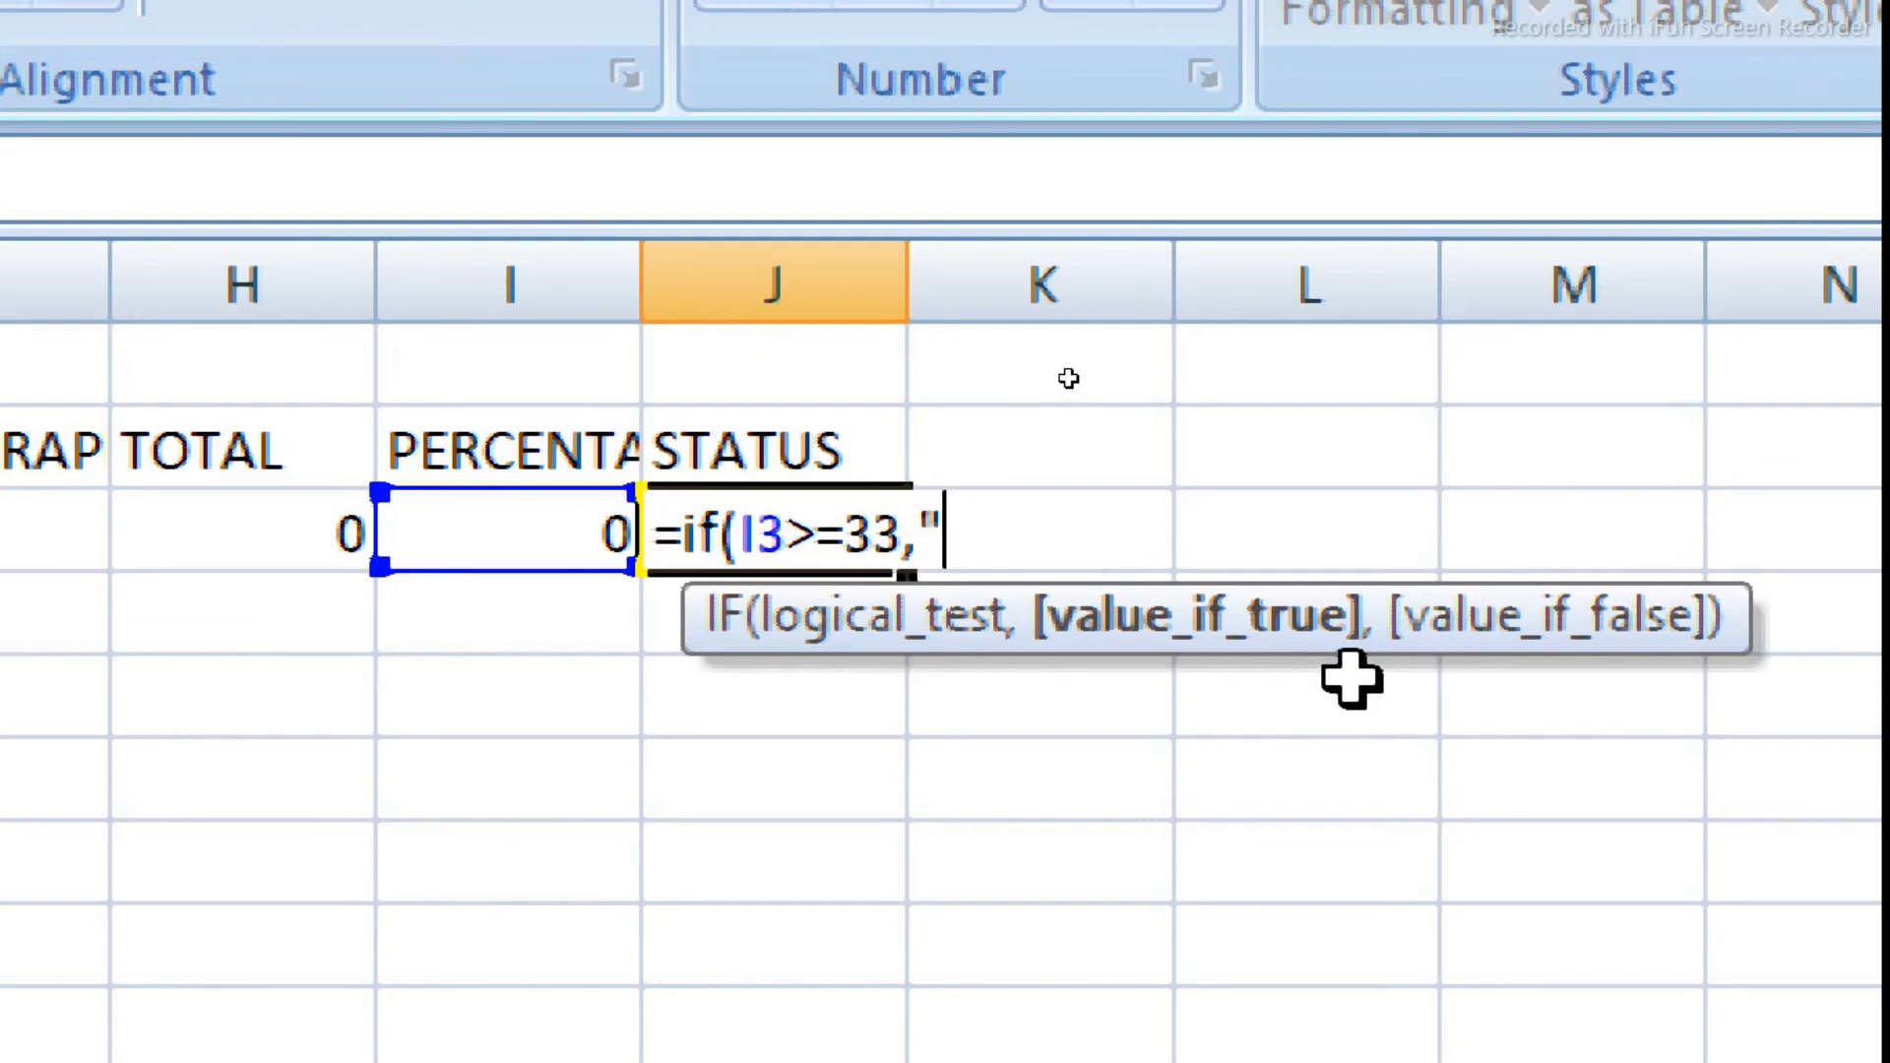
{"action": "type", "text": "pass"}
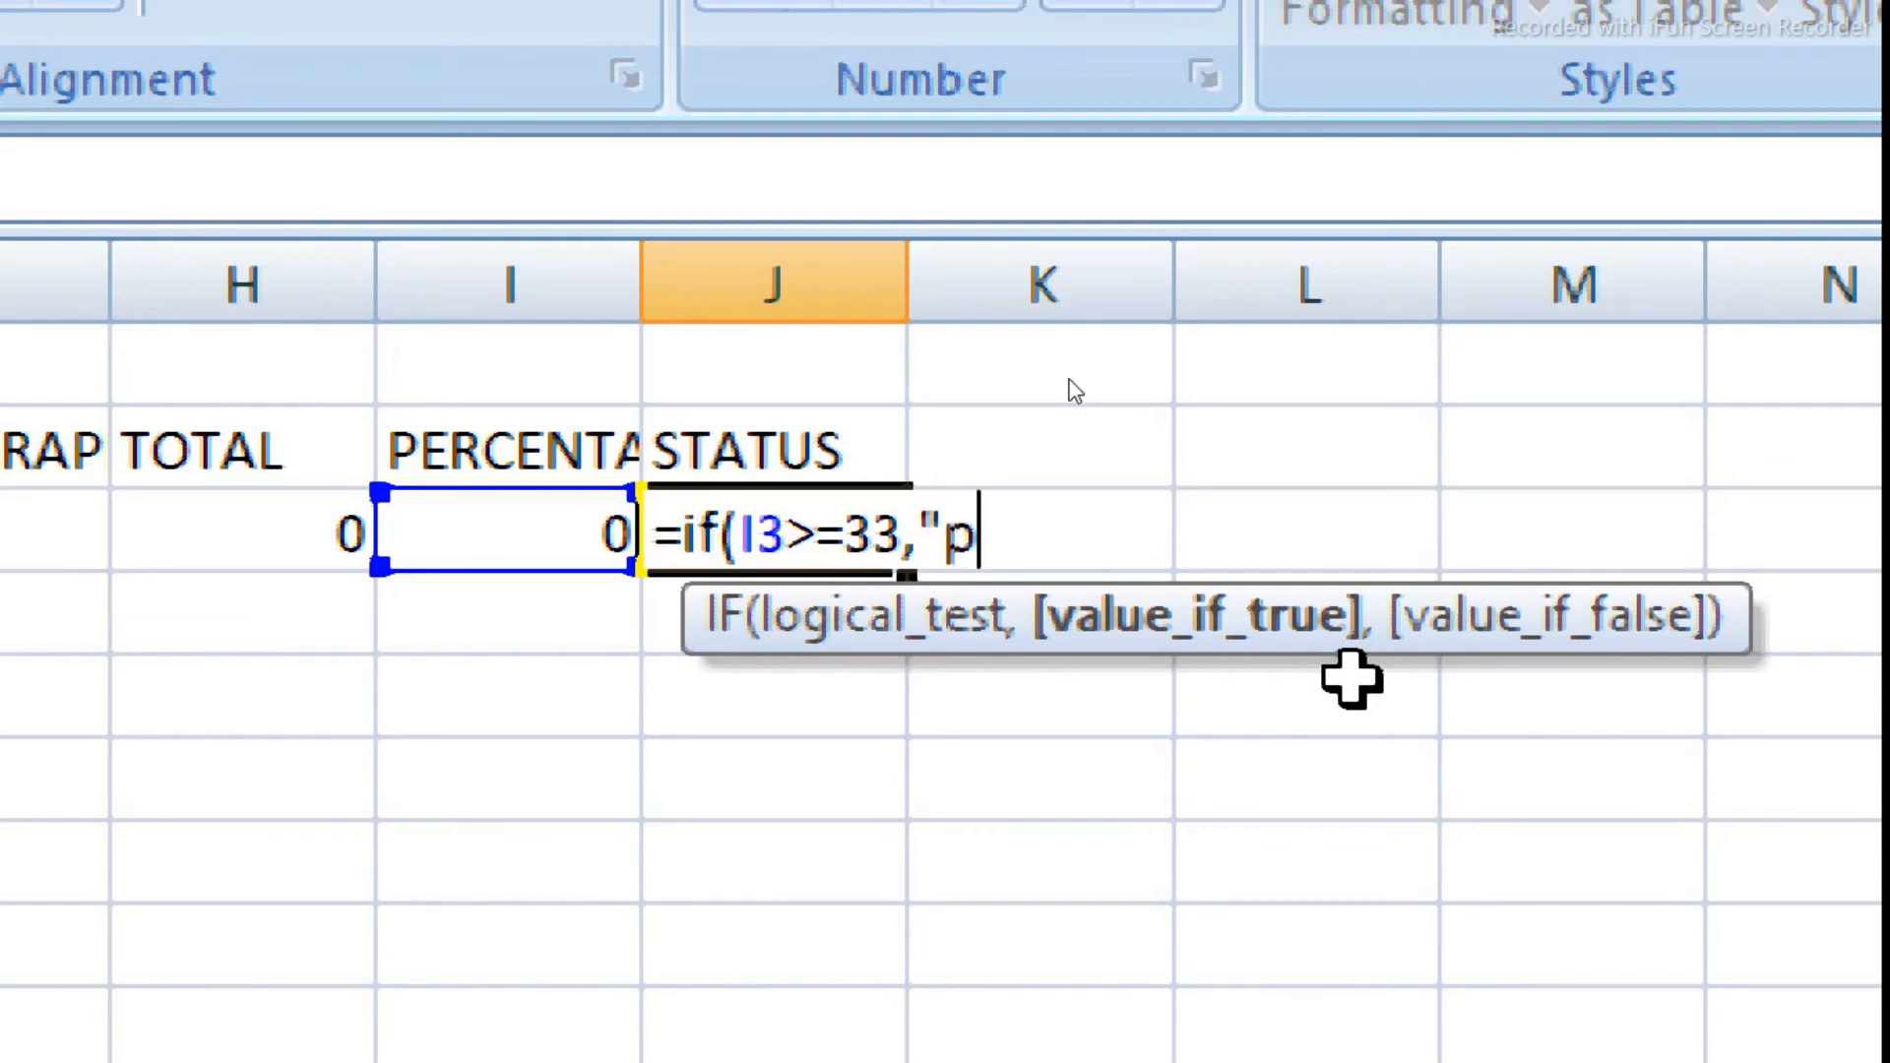
{"action": "key", "text": "BackSpace"}
{"action": "key", "text": "BackSpace"}
{"action": "key", "text": "BackSpace"}
{"action": "key", "text": "BackSpace"}
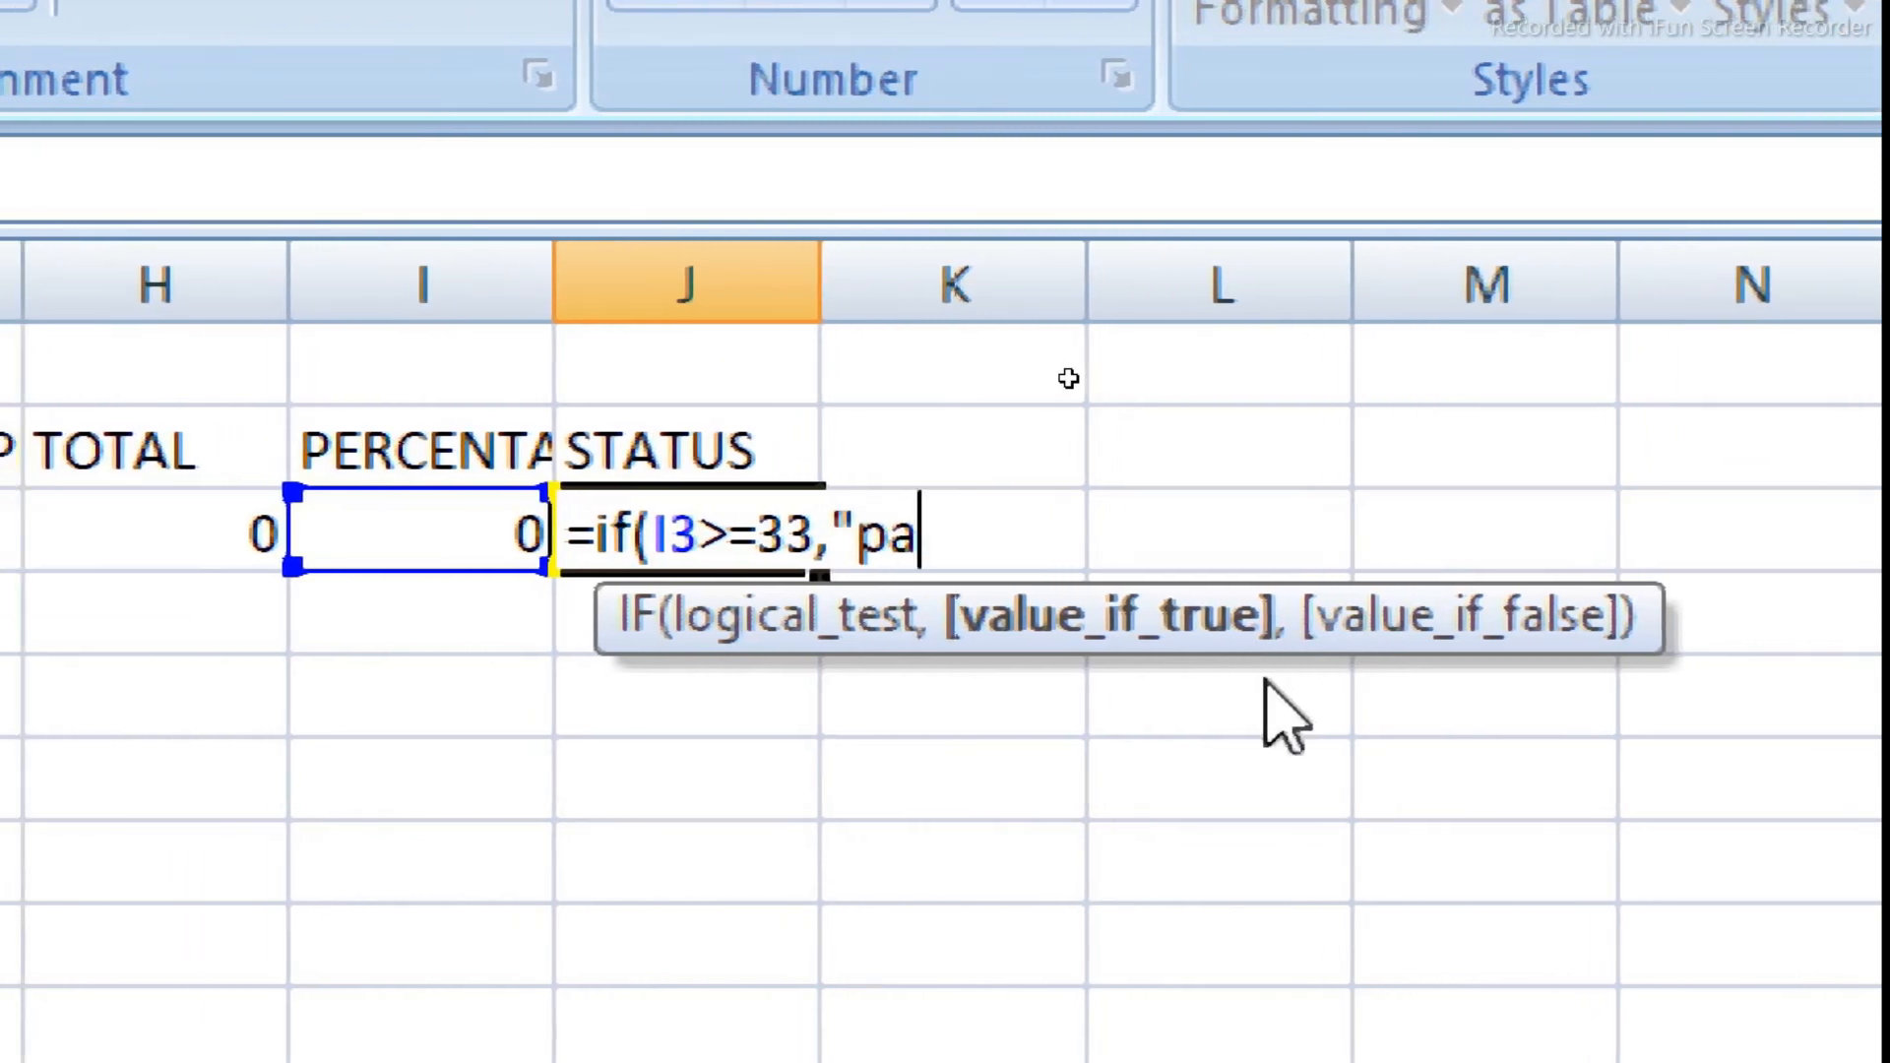
{"action": "type", "text": "PASS"}
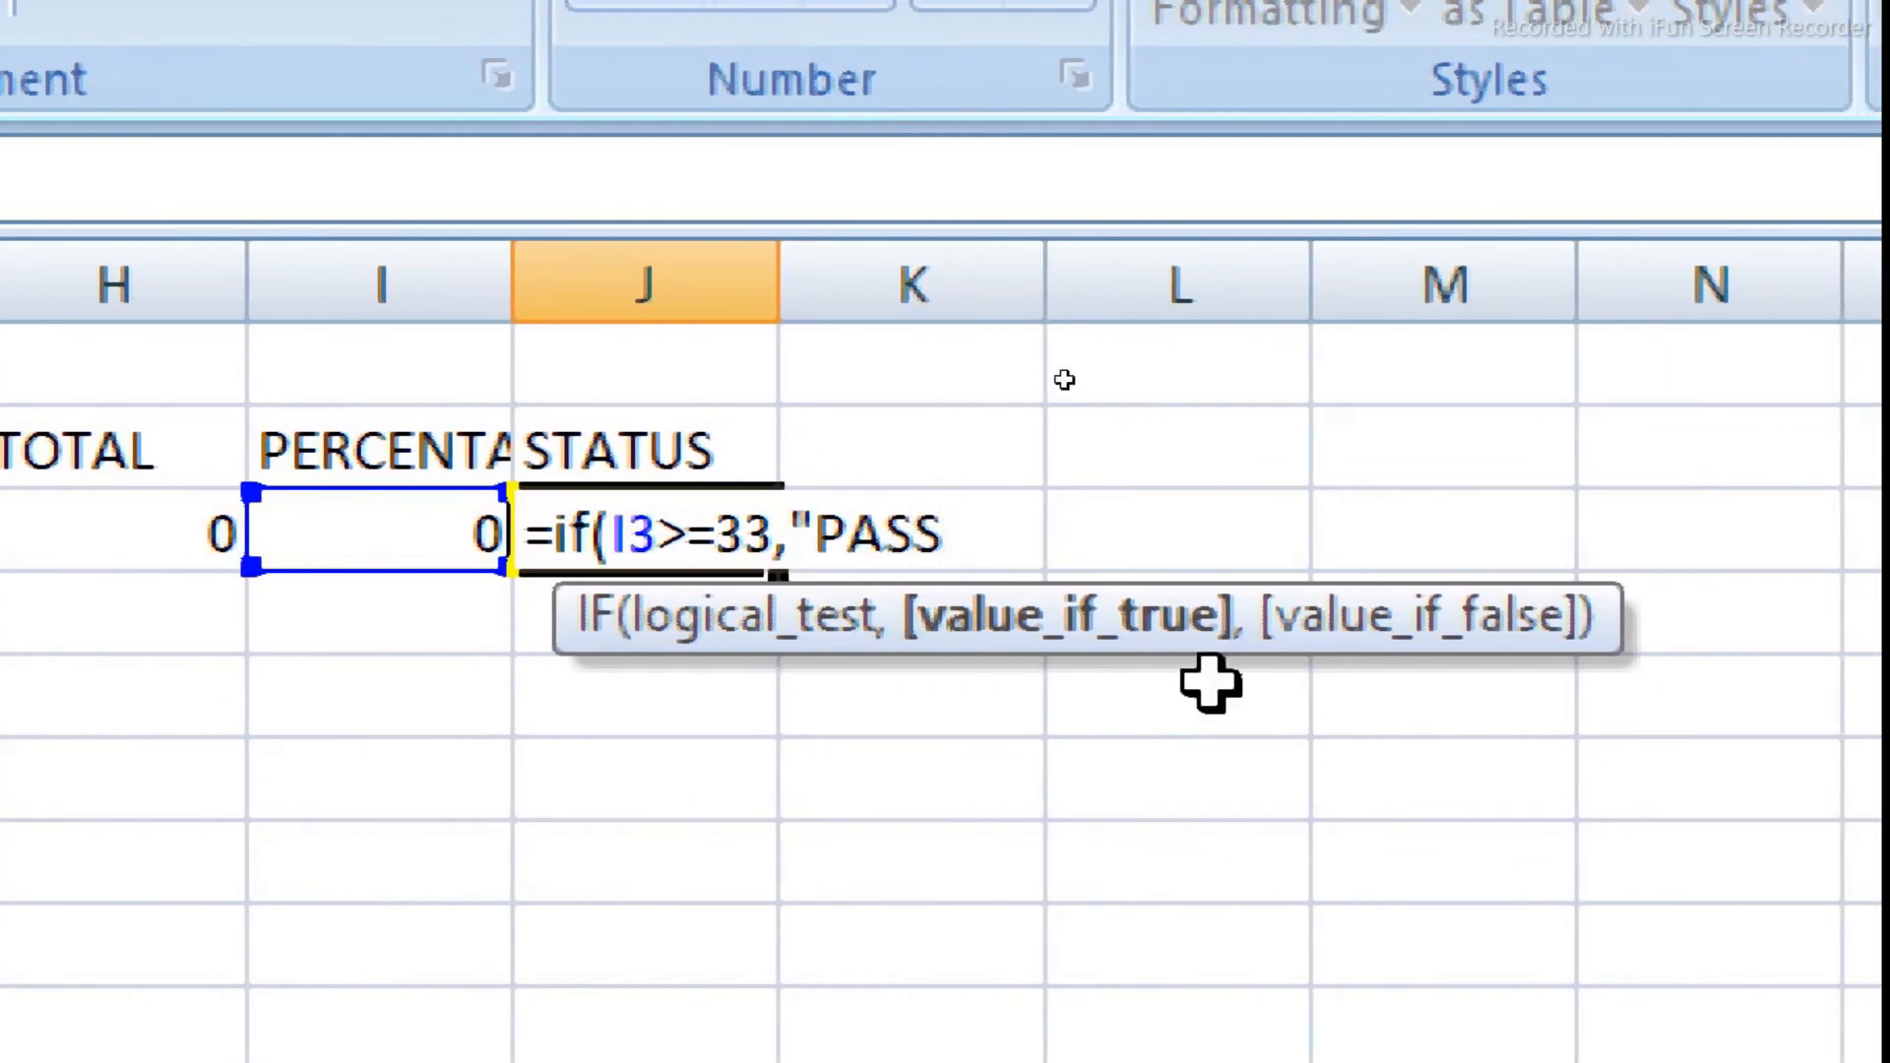
{"action": "type", "text": "\""}
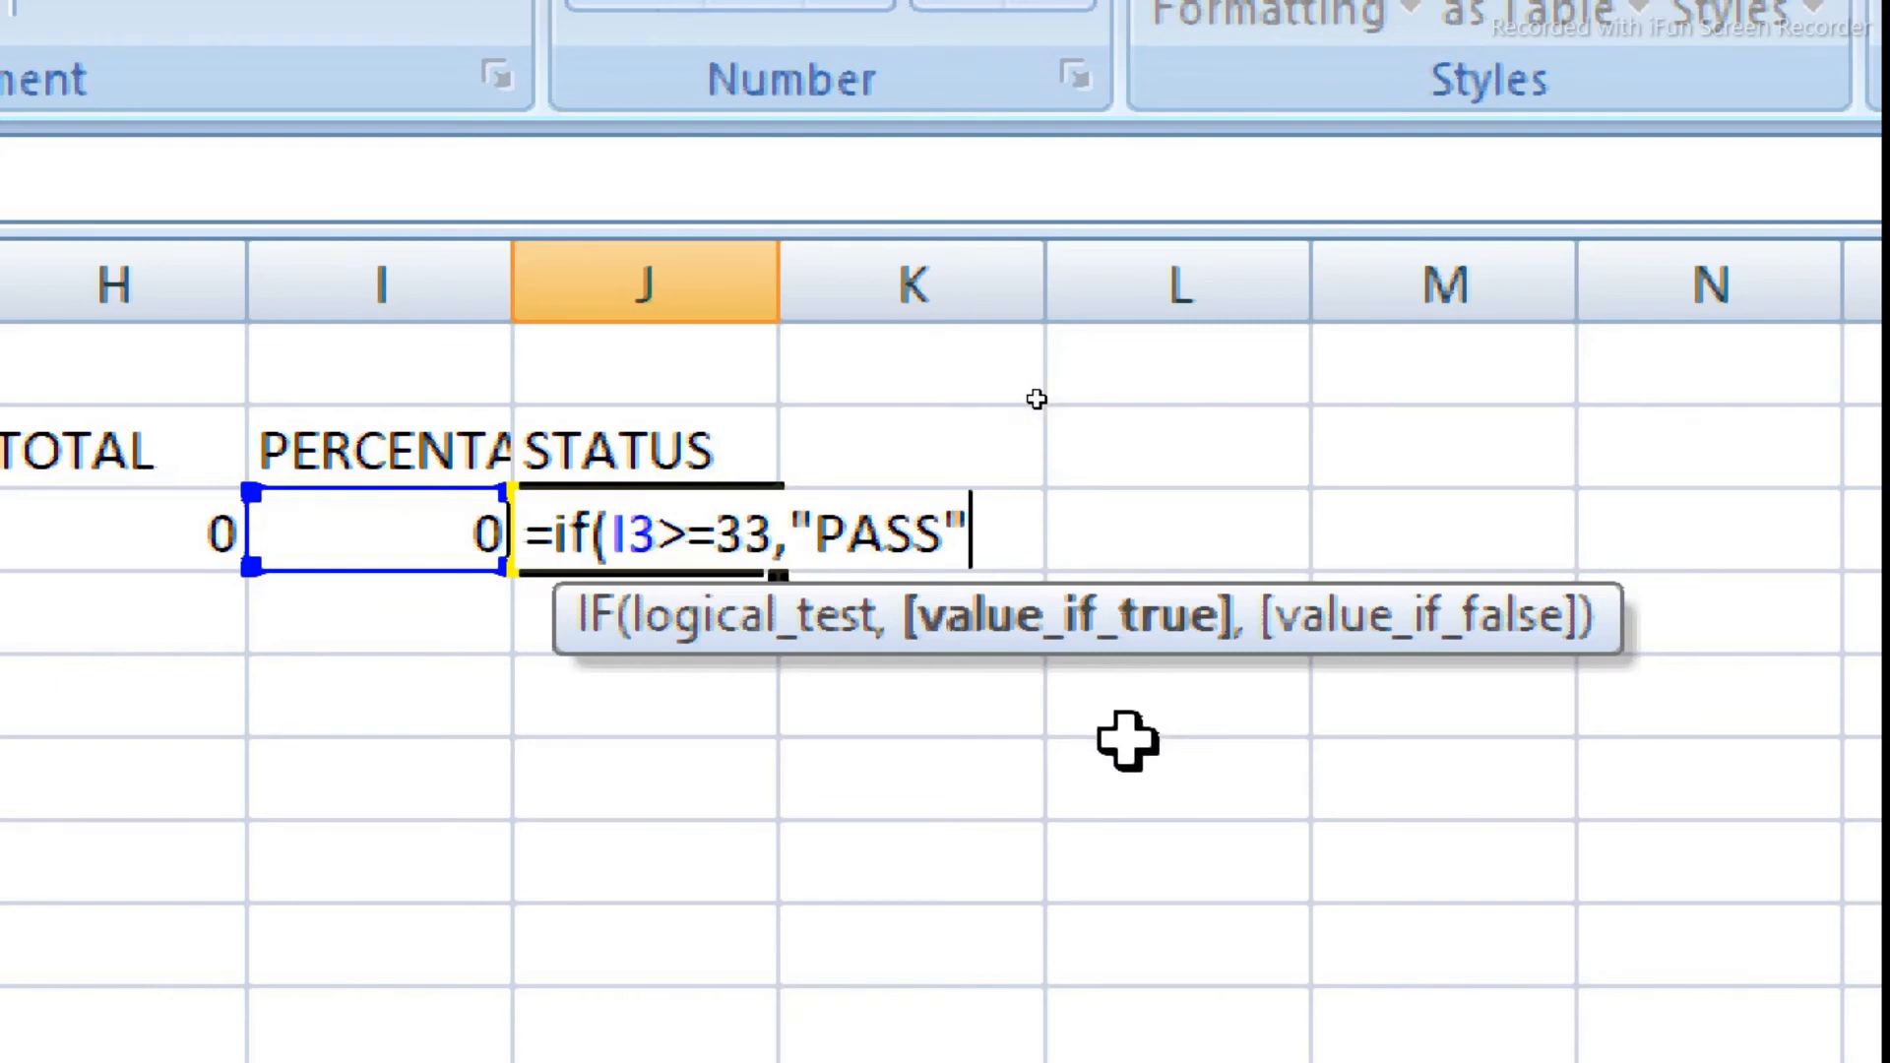
{"action": "type", "text": ","}
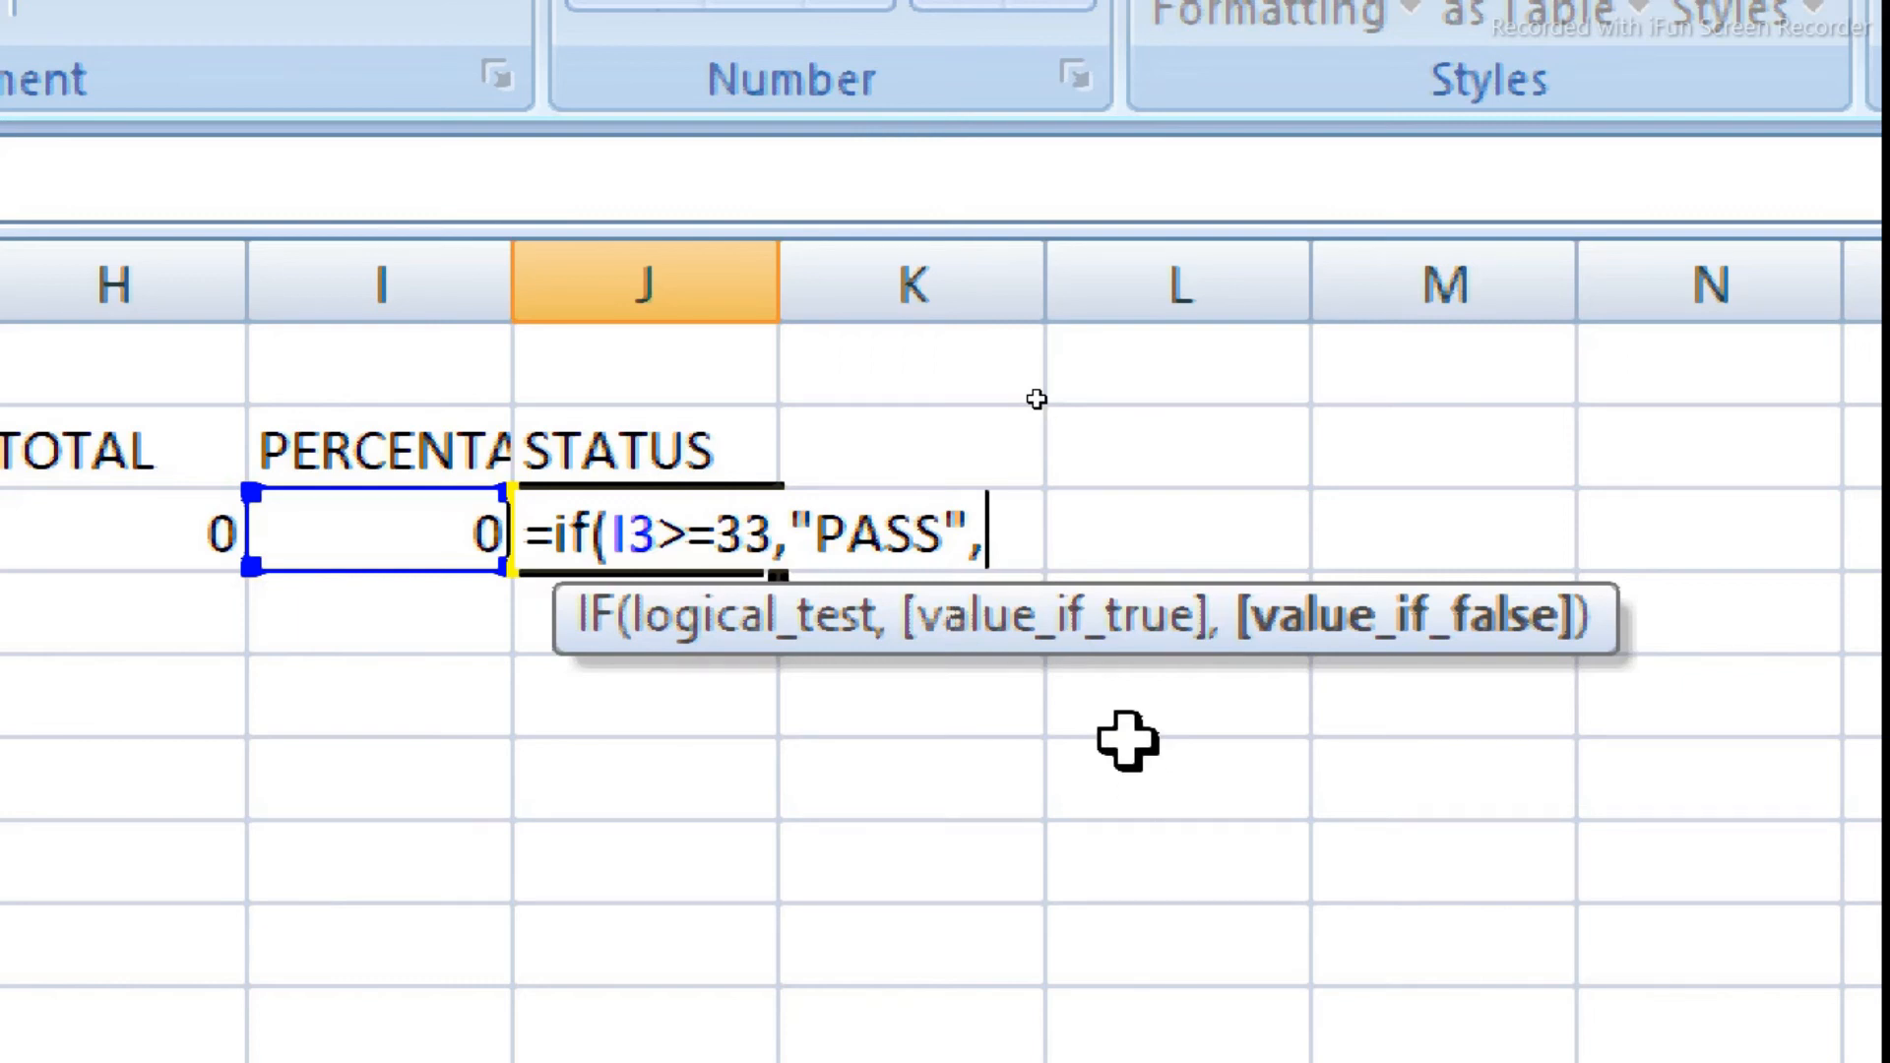
{"action": "type", "text": "\"FA"}
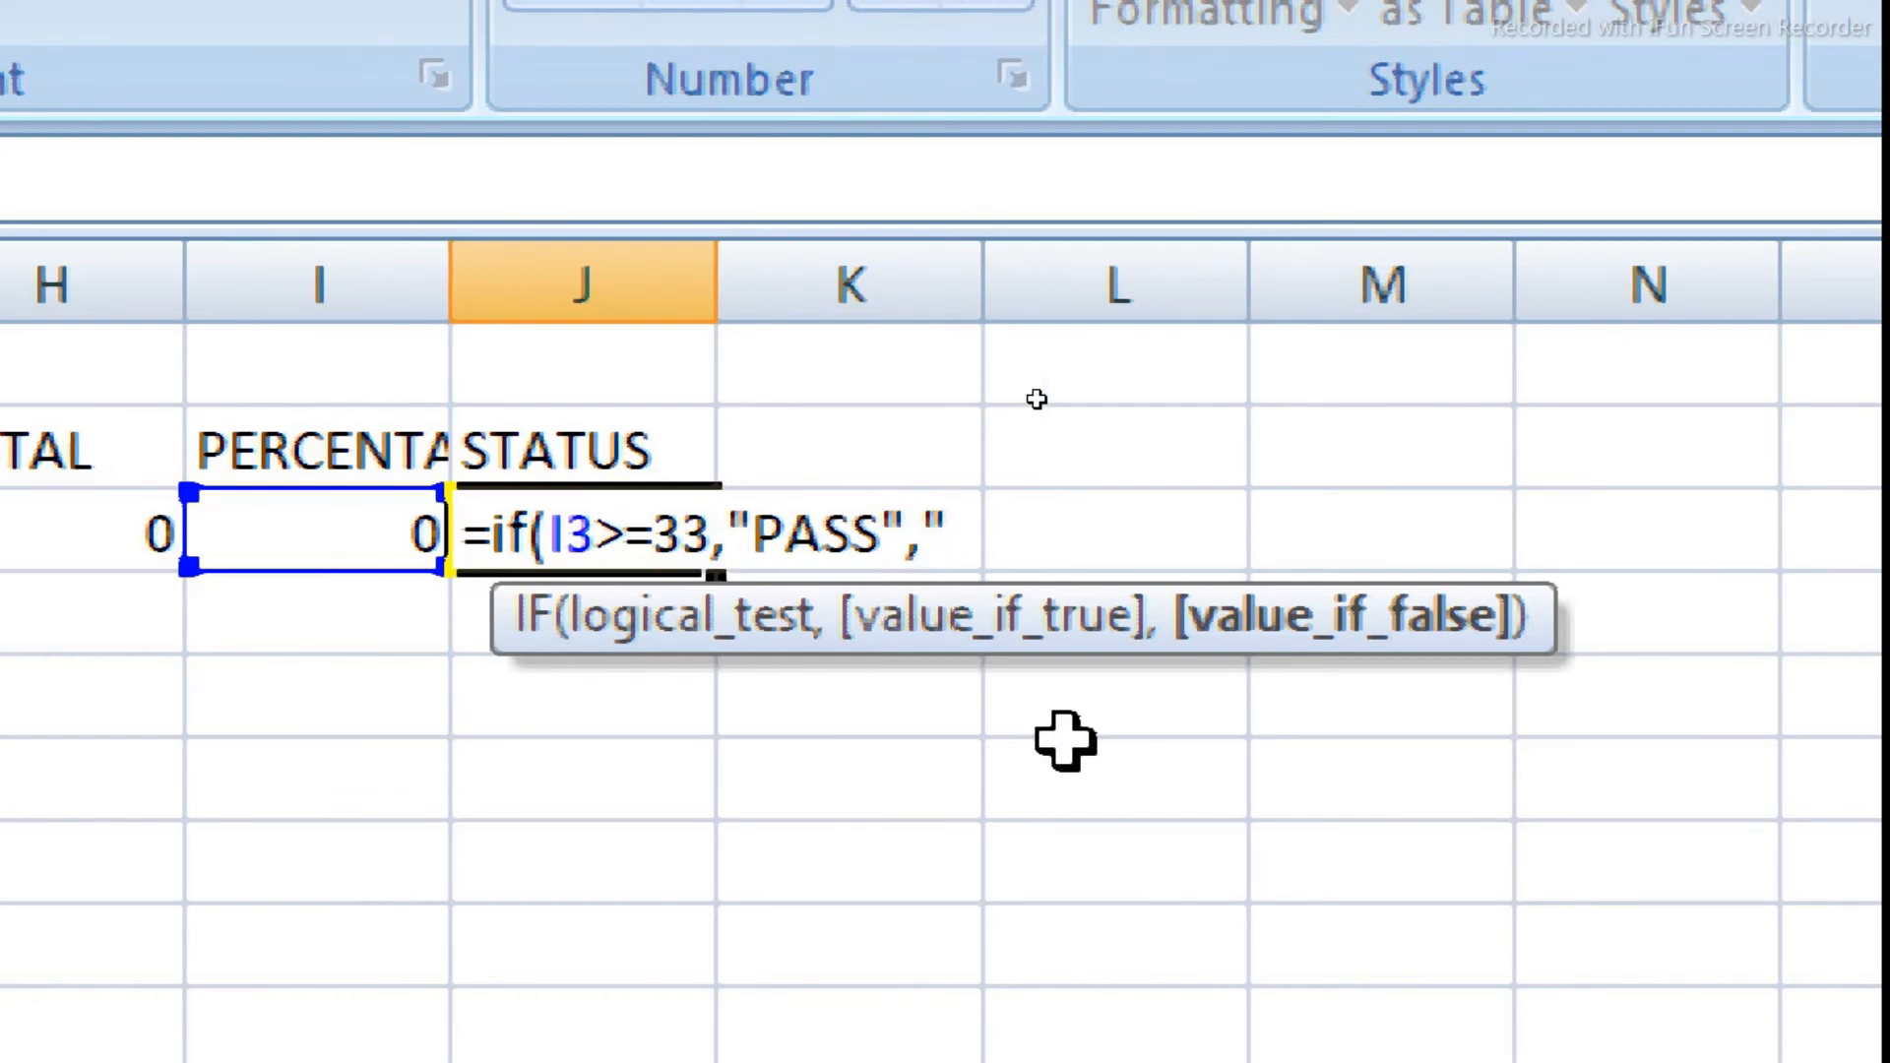
{"action": "type", "text": "IL\")"}
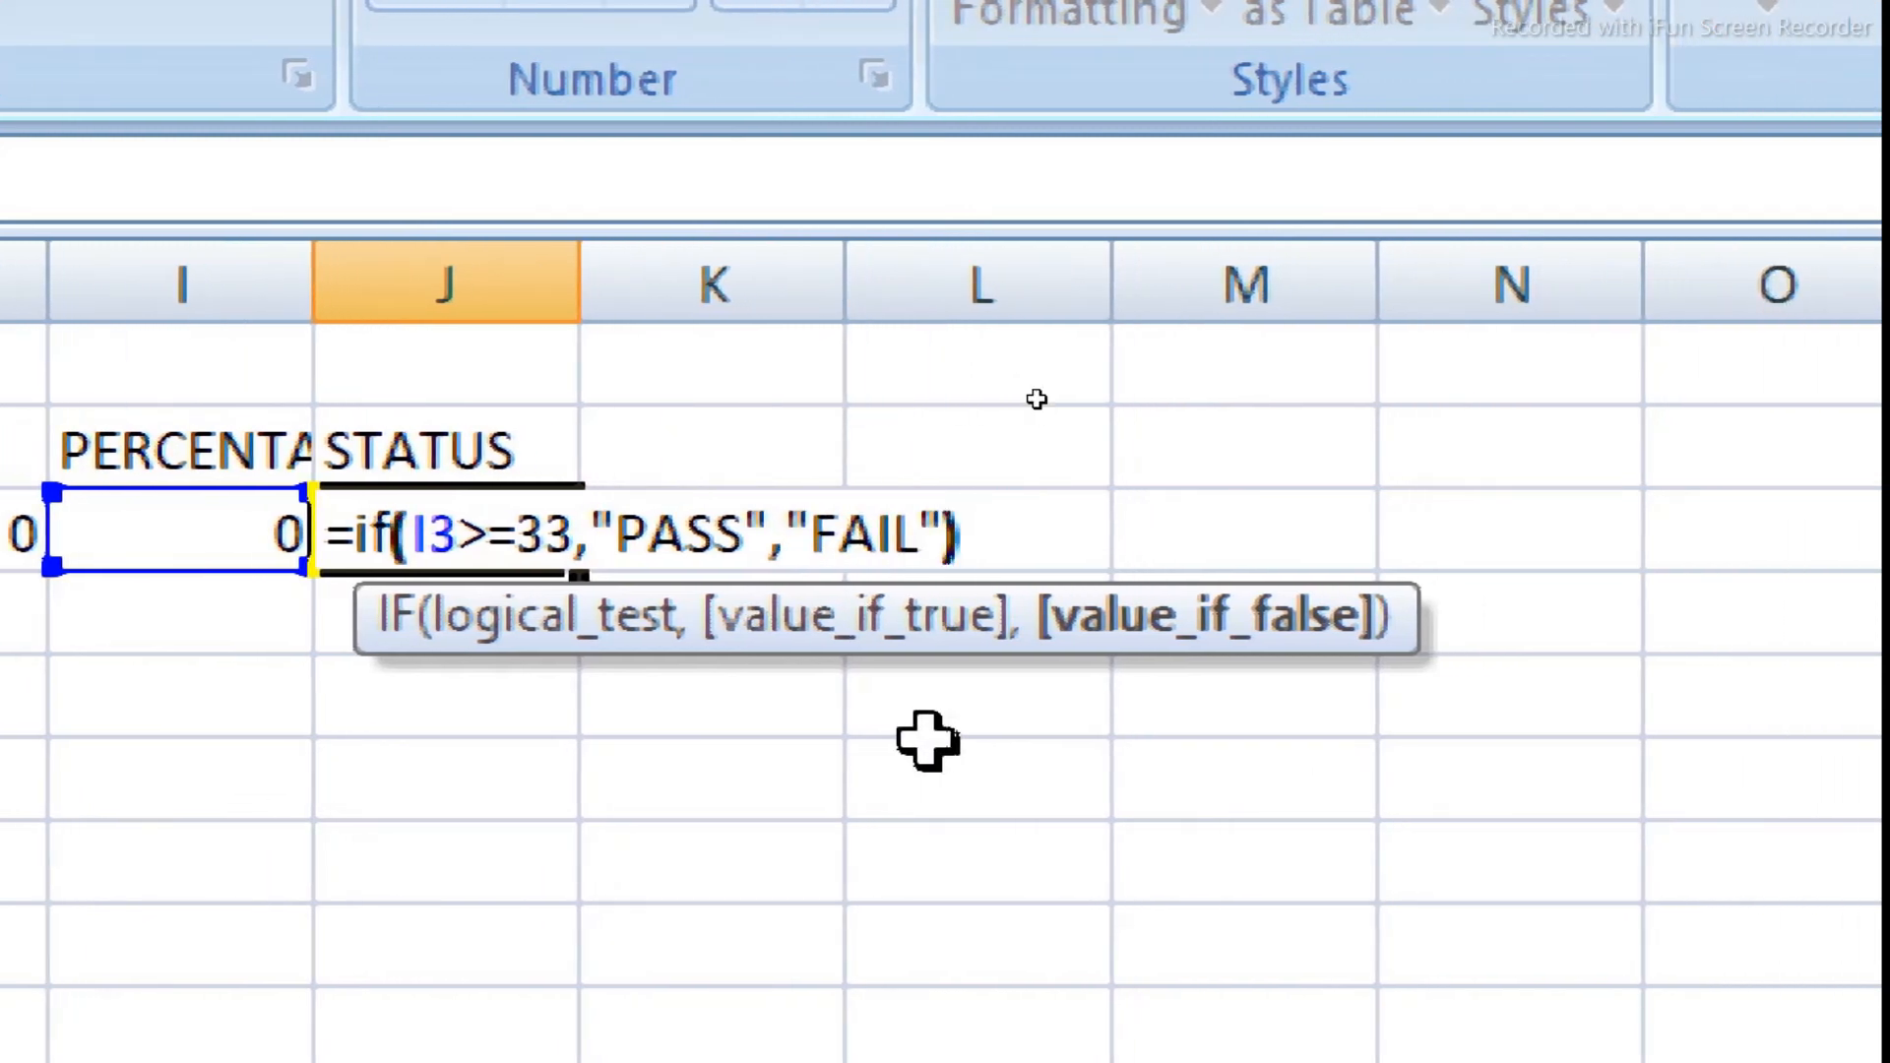
{"action": "key", "text": "Return"}
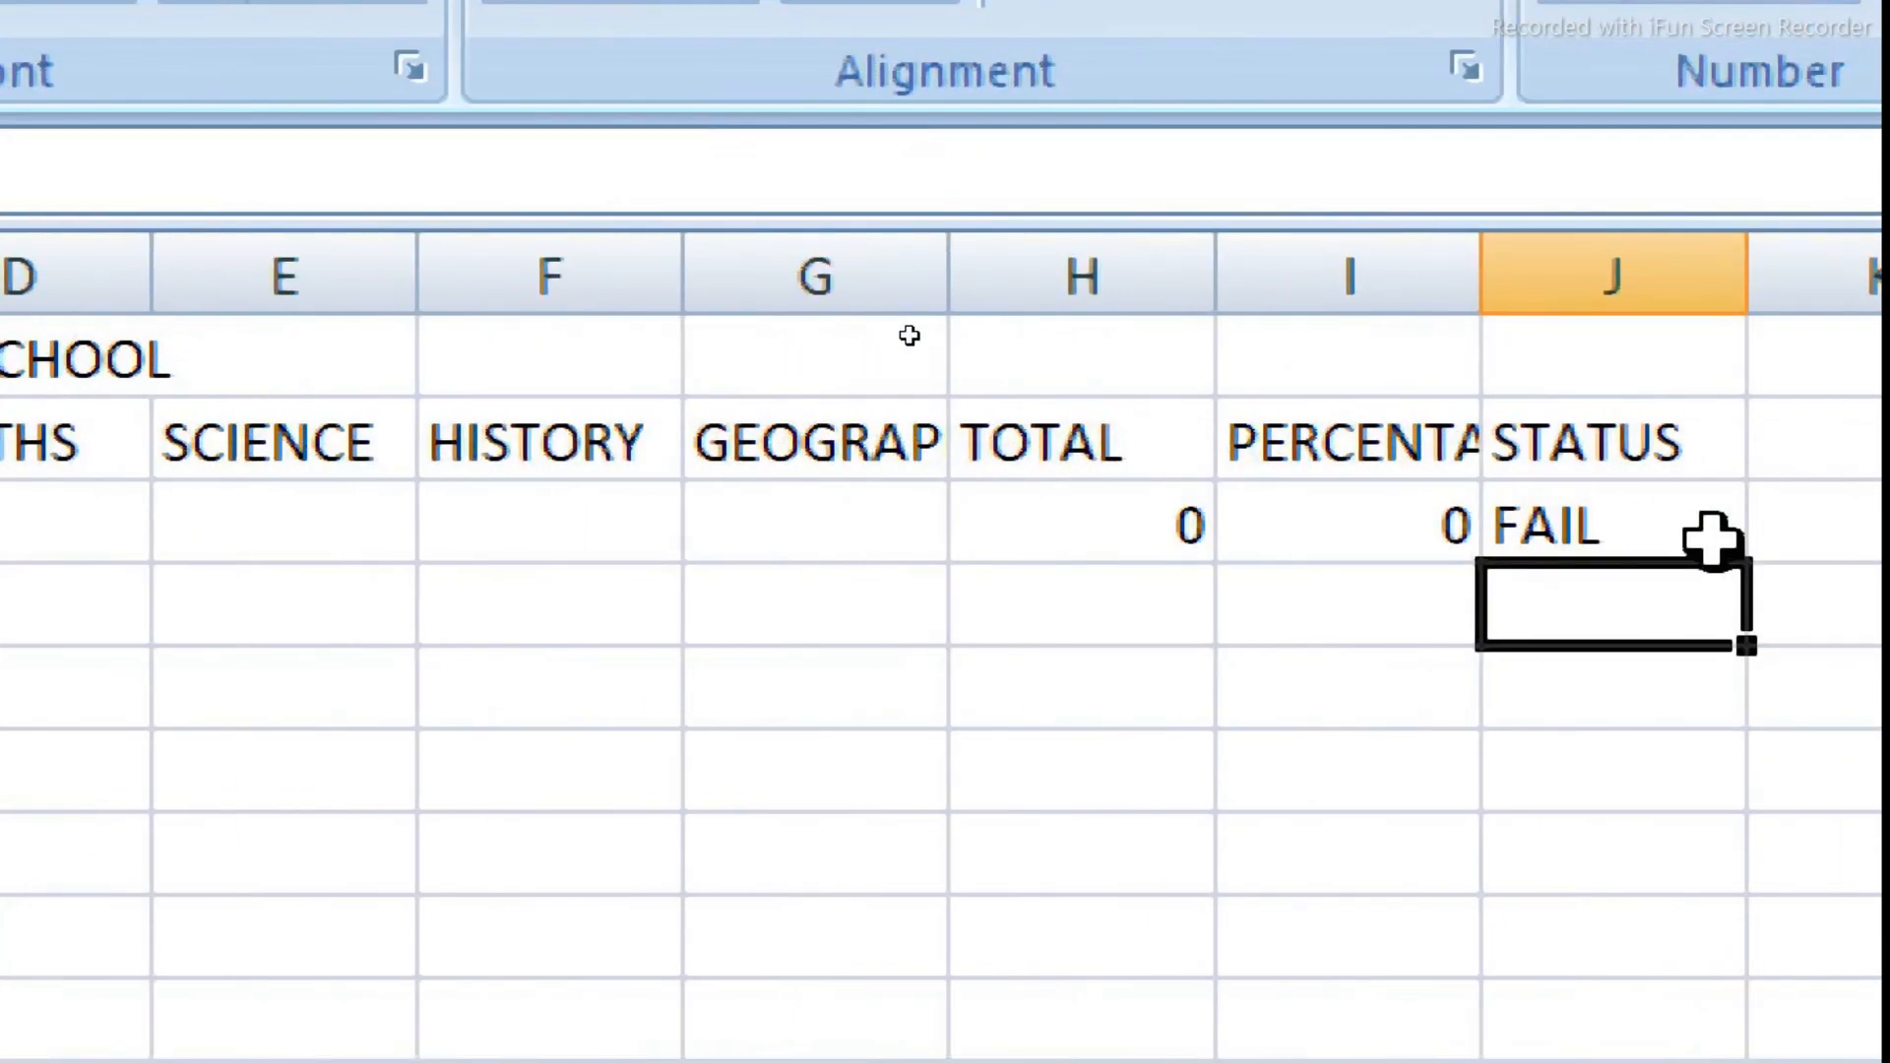
Step: Enter the first student's marks 45, 54, 54, 58 and 95 in C3:G3, from ENGLISH to GEOGRAPHY
{"action": "left_click", "coordinate": [1712, 539]}
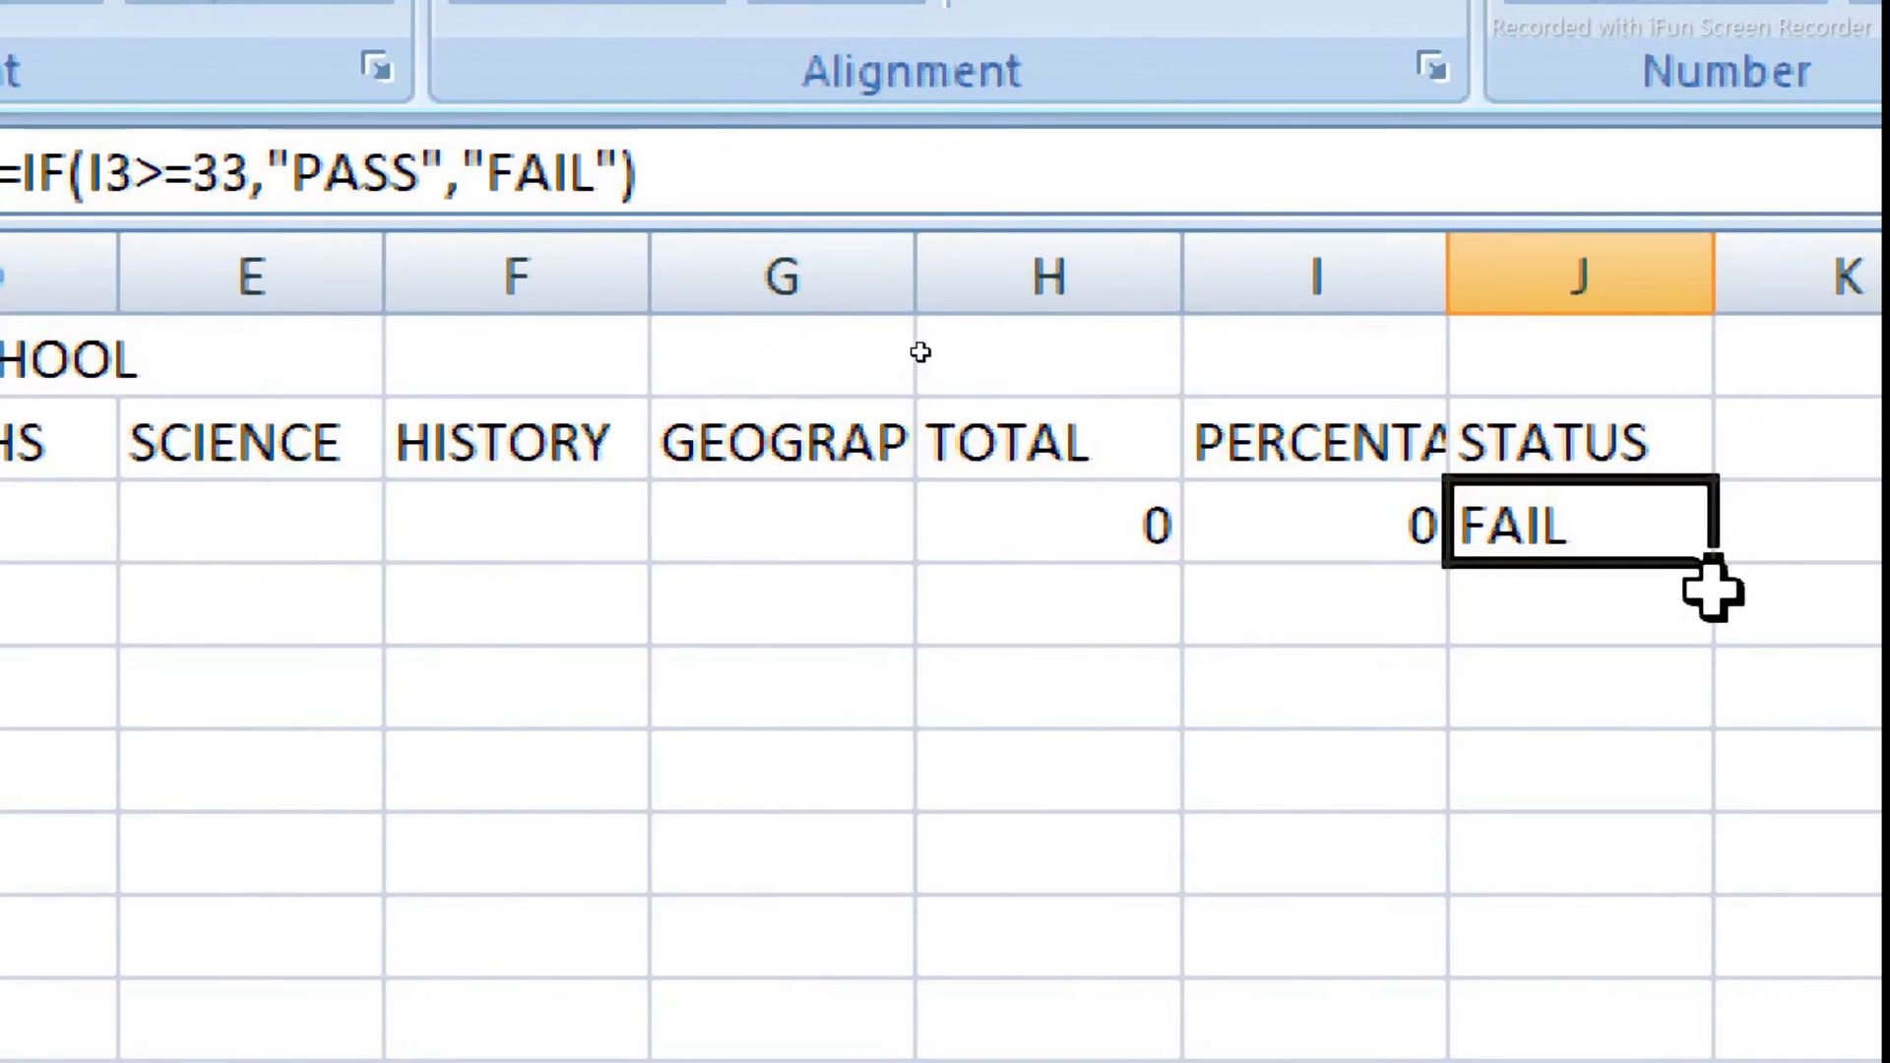
{"action": "key", "text": "Left"}
{"action": "key", "text": "Left"}
{"action": "key", "text": "Left"}
{"action": "key", "text": "Left"}
{"action": "key", "text": "Left"}
{"action": "key", "text": "Left"}
{"action": "key", "text": "Left"}
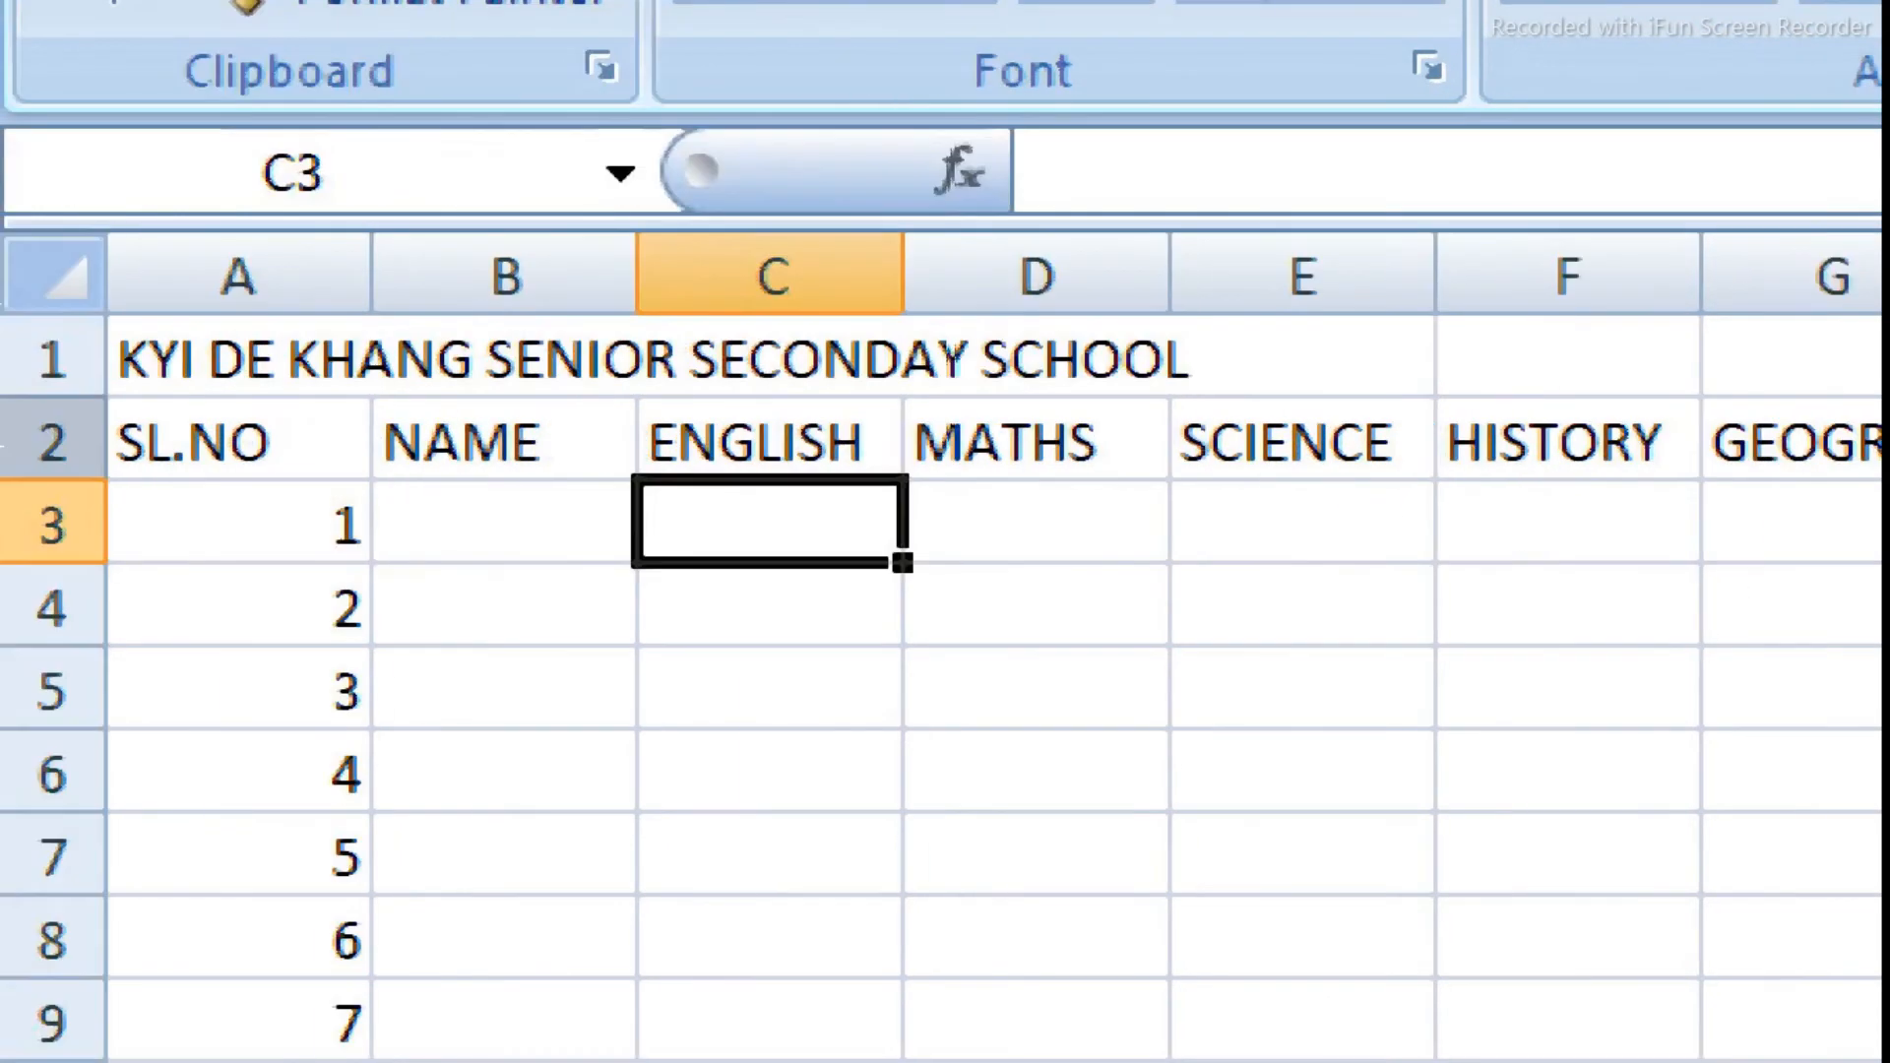
{"action": "type", "text": "45"}
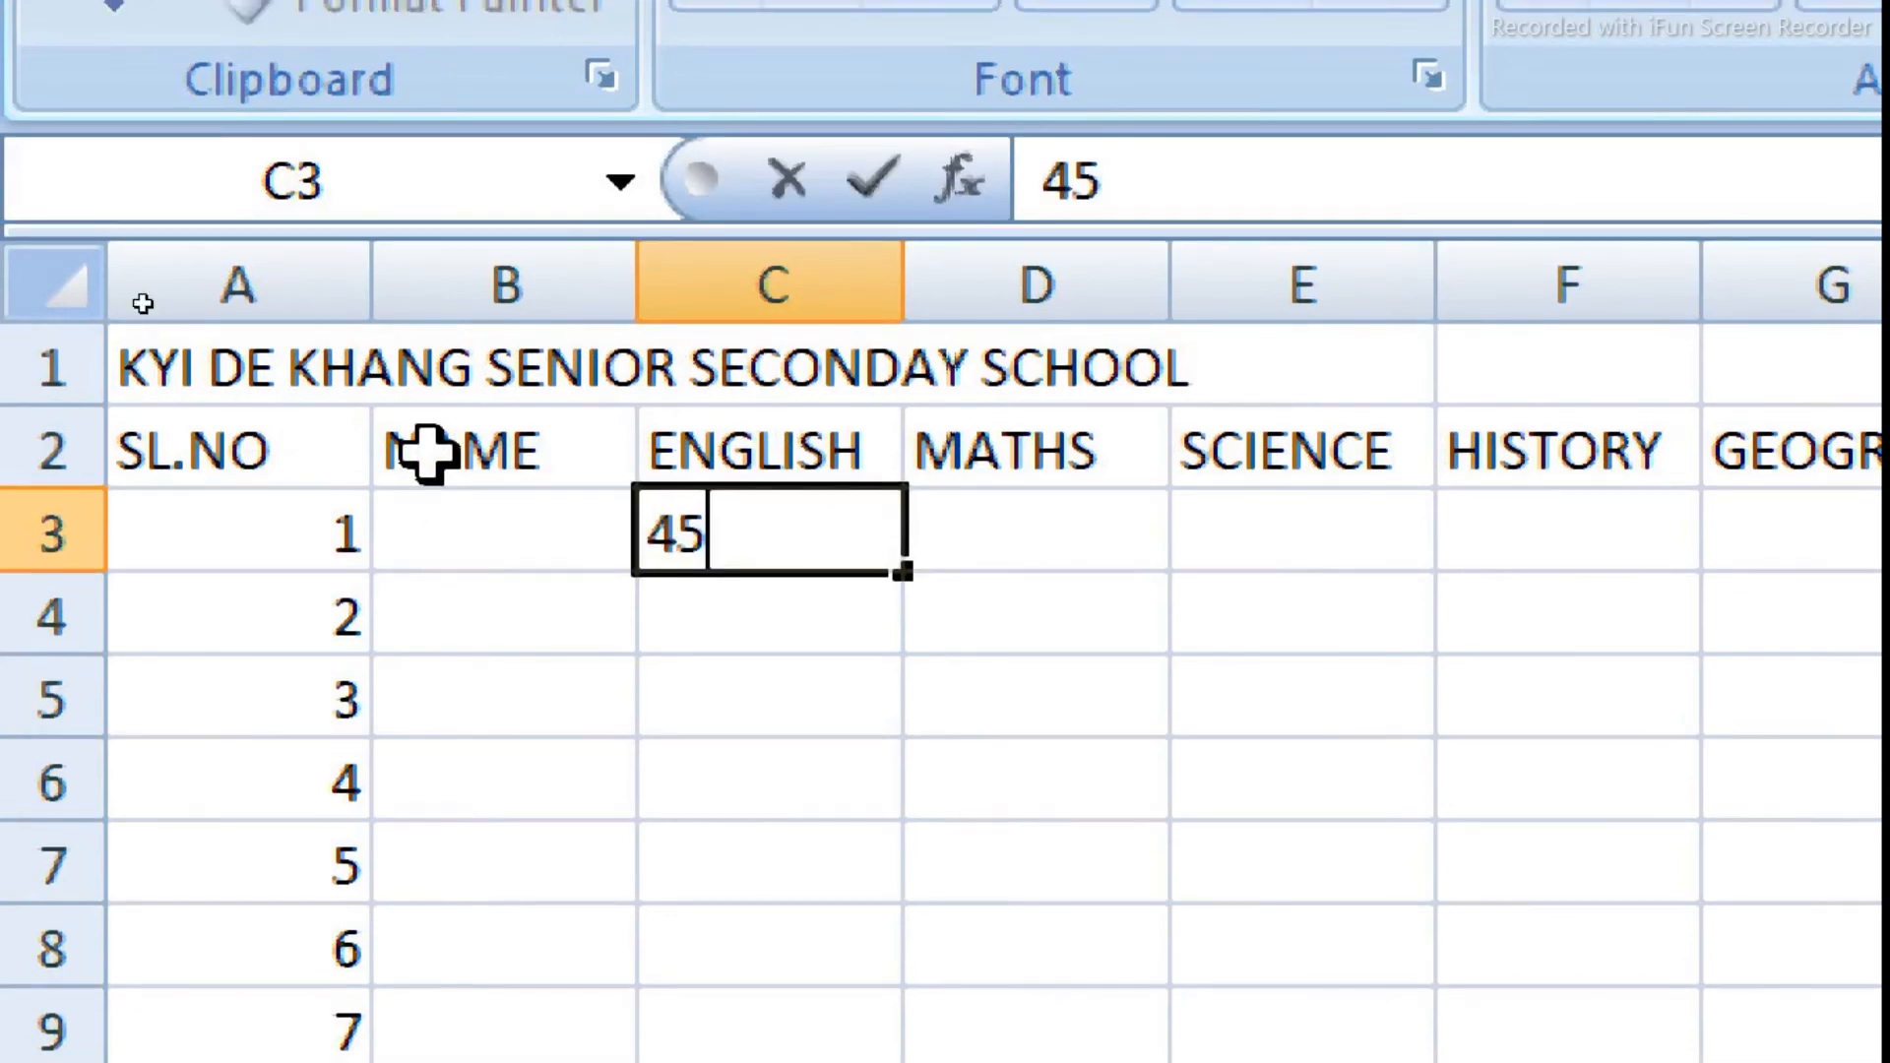
{"action": "key", "text": "Right"}
{"action": "type", "text": "54"}
{"action": "key", "text": "Right"}
{"action": "type", "text": "54"}
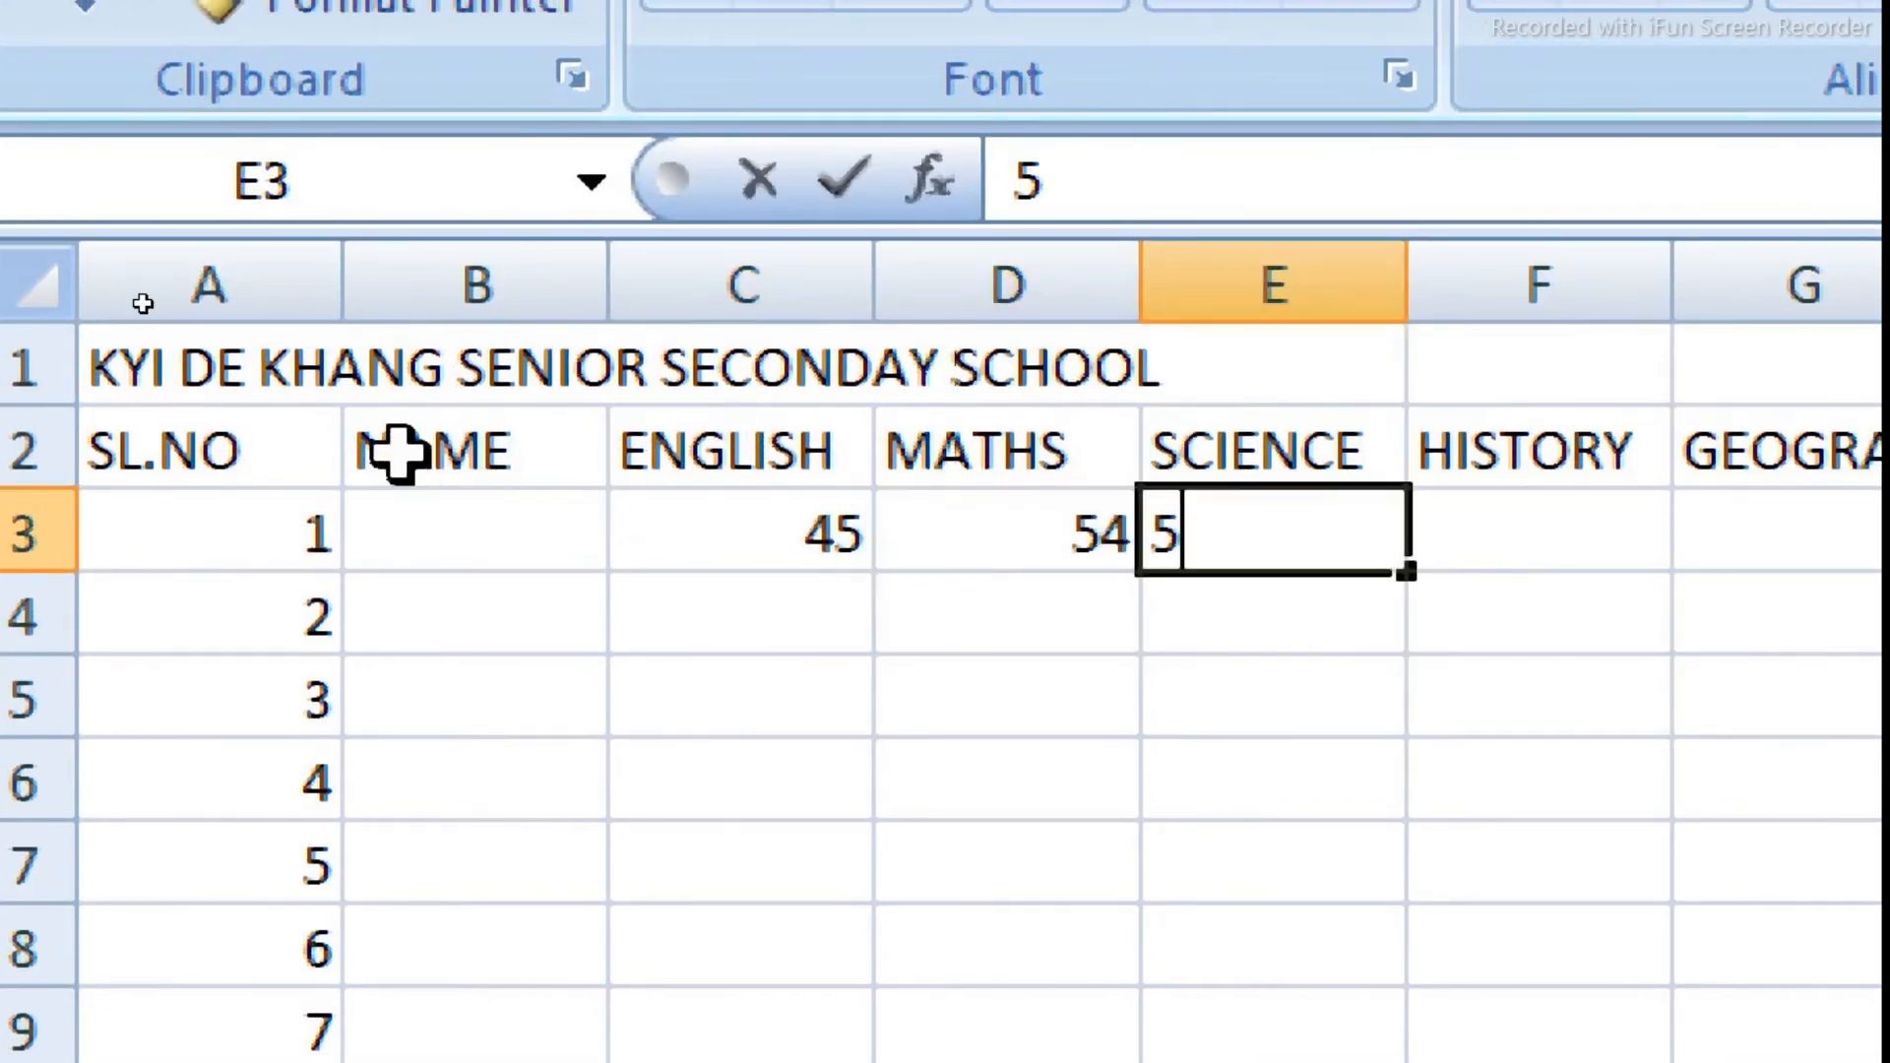
{"action": "key", "text": "Right"}
{"action": "type", "text": "58"}
{"action": "key", "text": "Right"}
{"action": "type", "text": "9"}
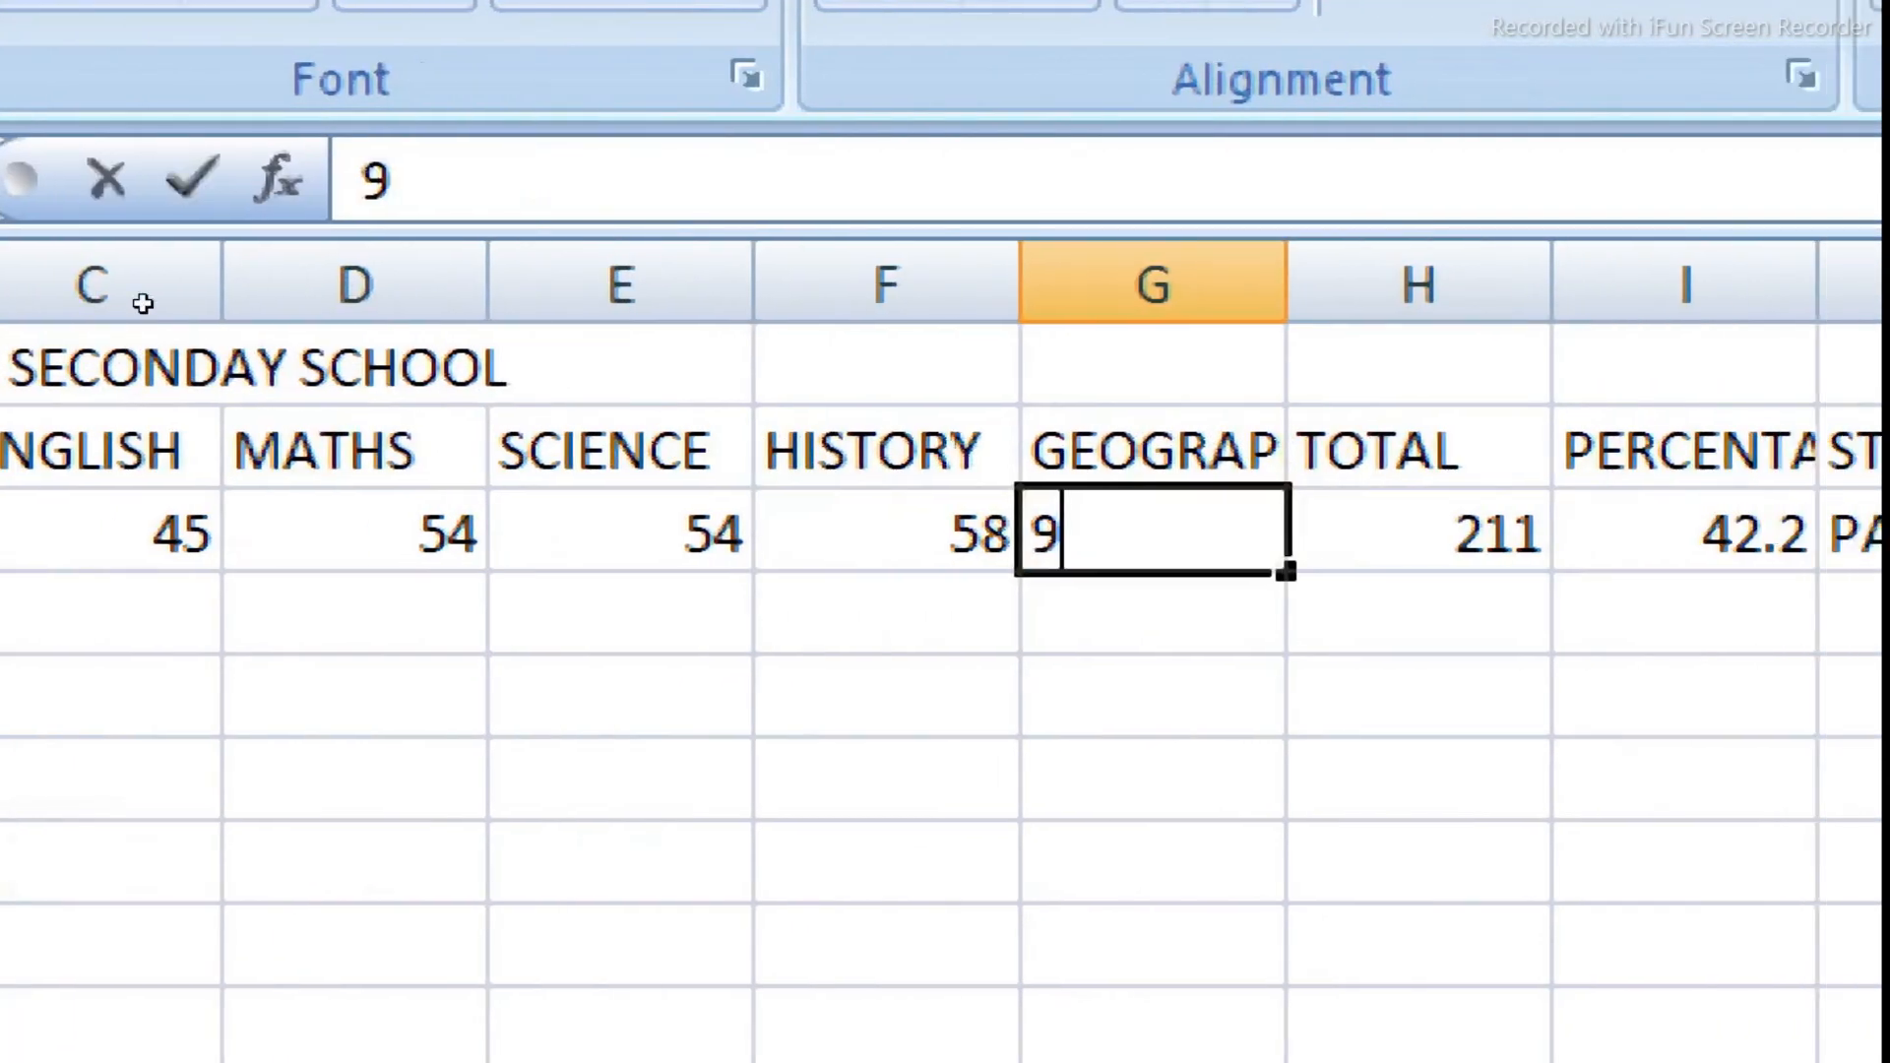
{"action": "type", "text": "5"}
{"action": "key", "text": "Right"}
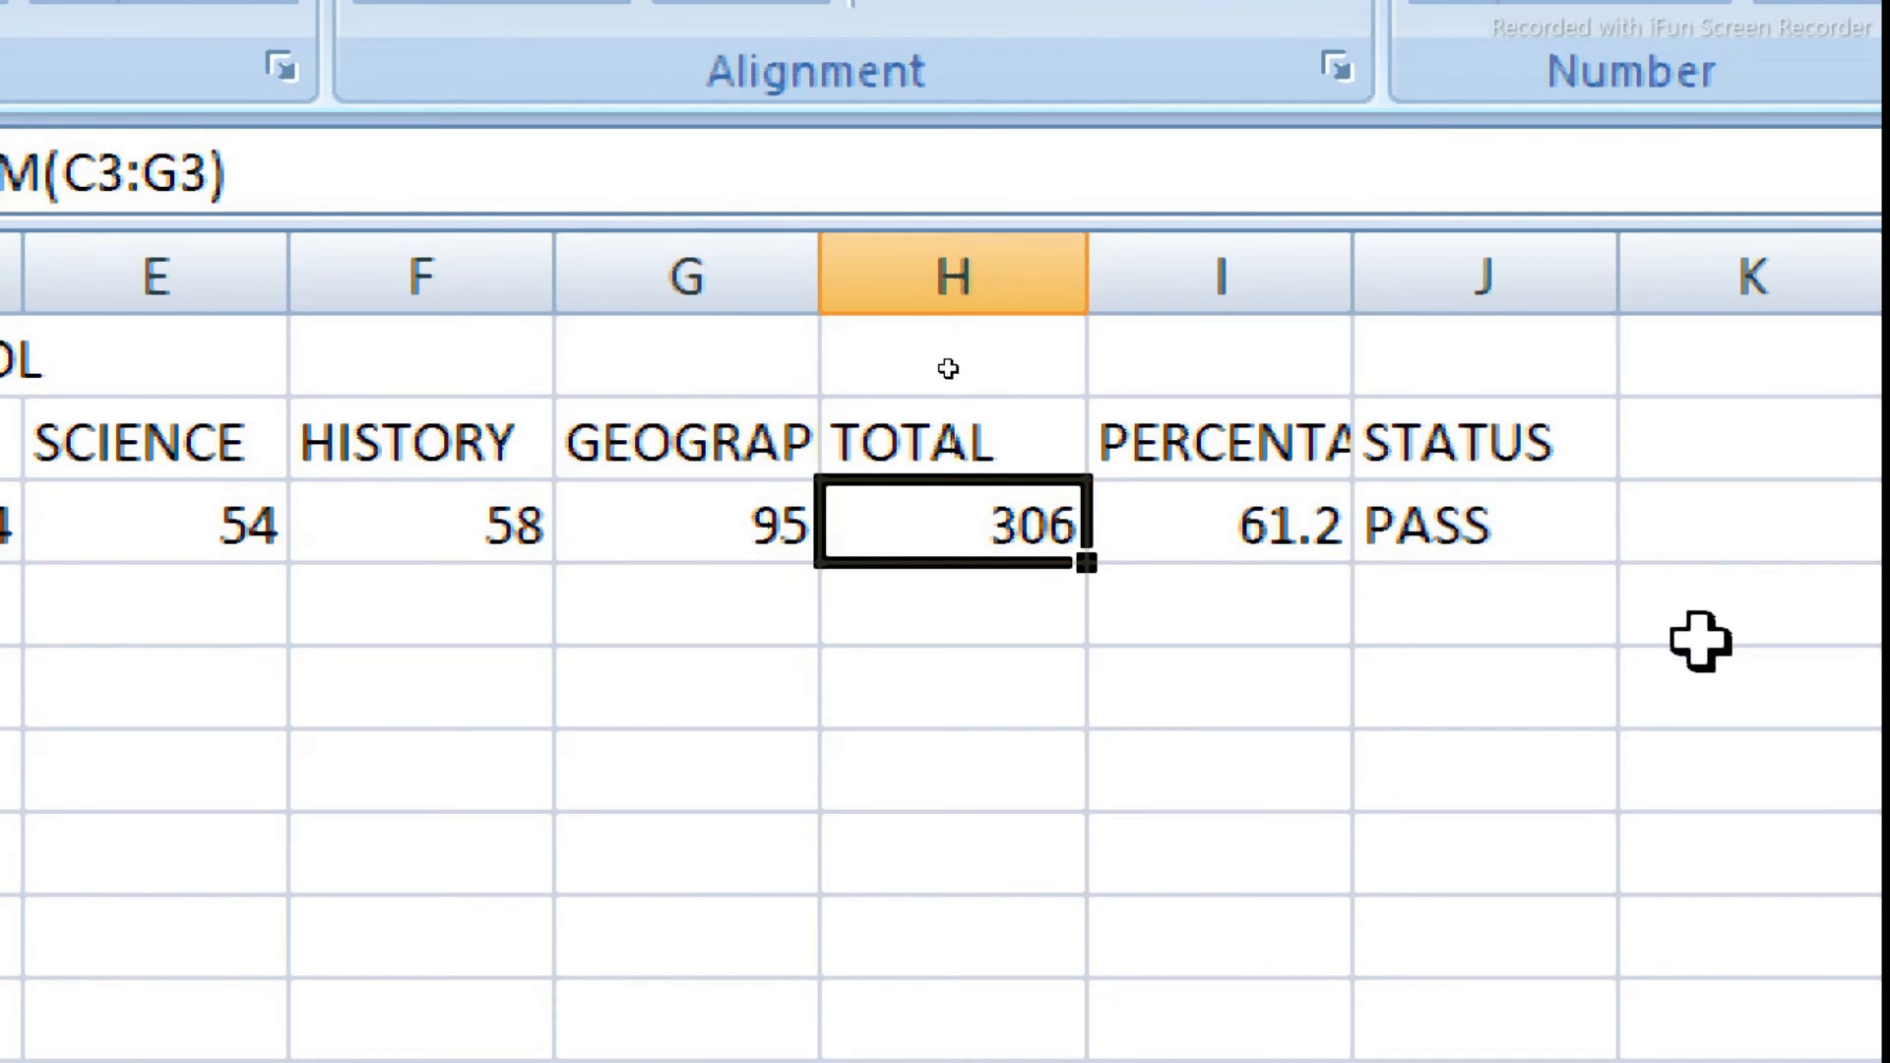
Step: Calculate the second student's TOTAL in H4 with =SUM(C4:G4)
{"action": "left_click", "coordinate": [1054, 623]}
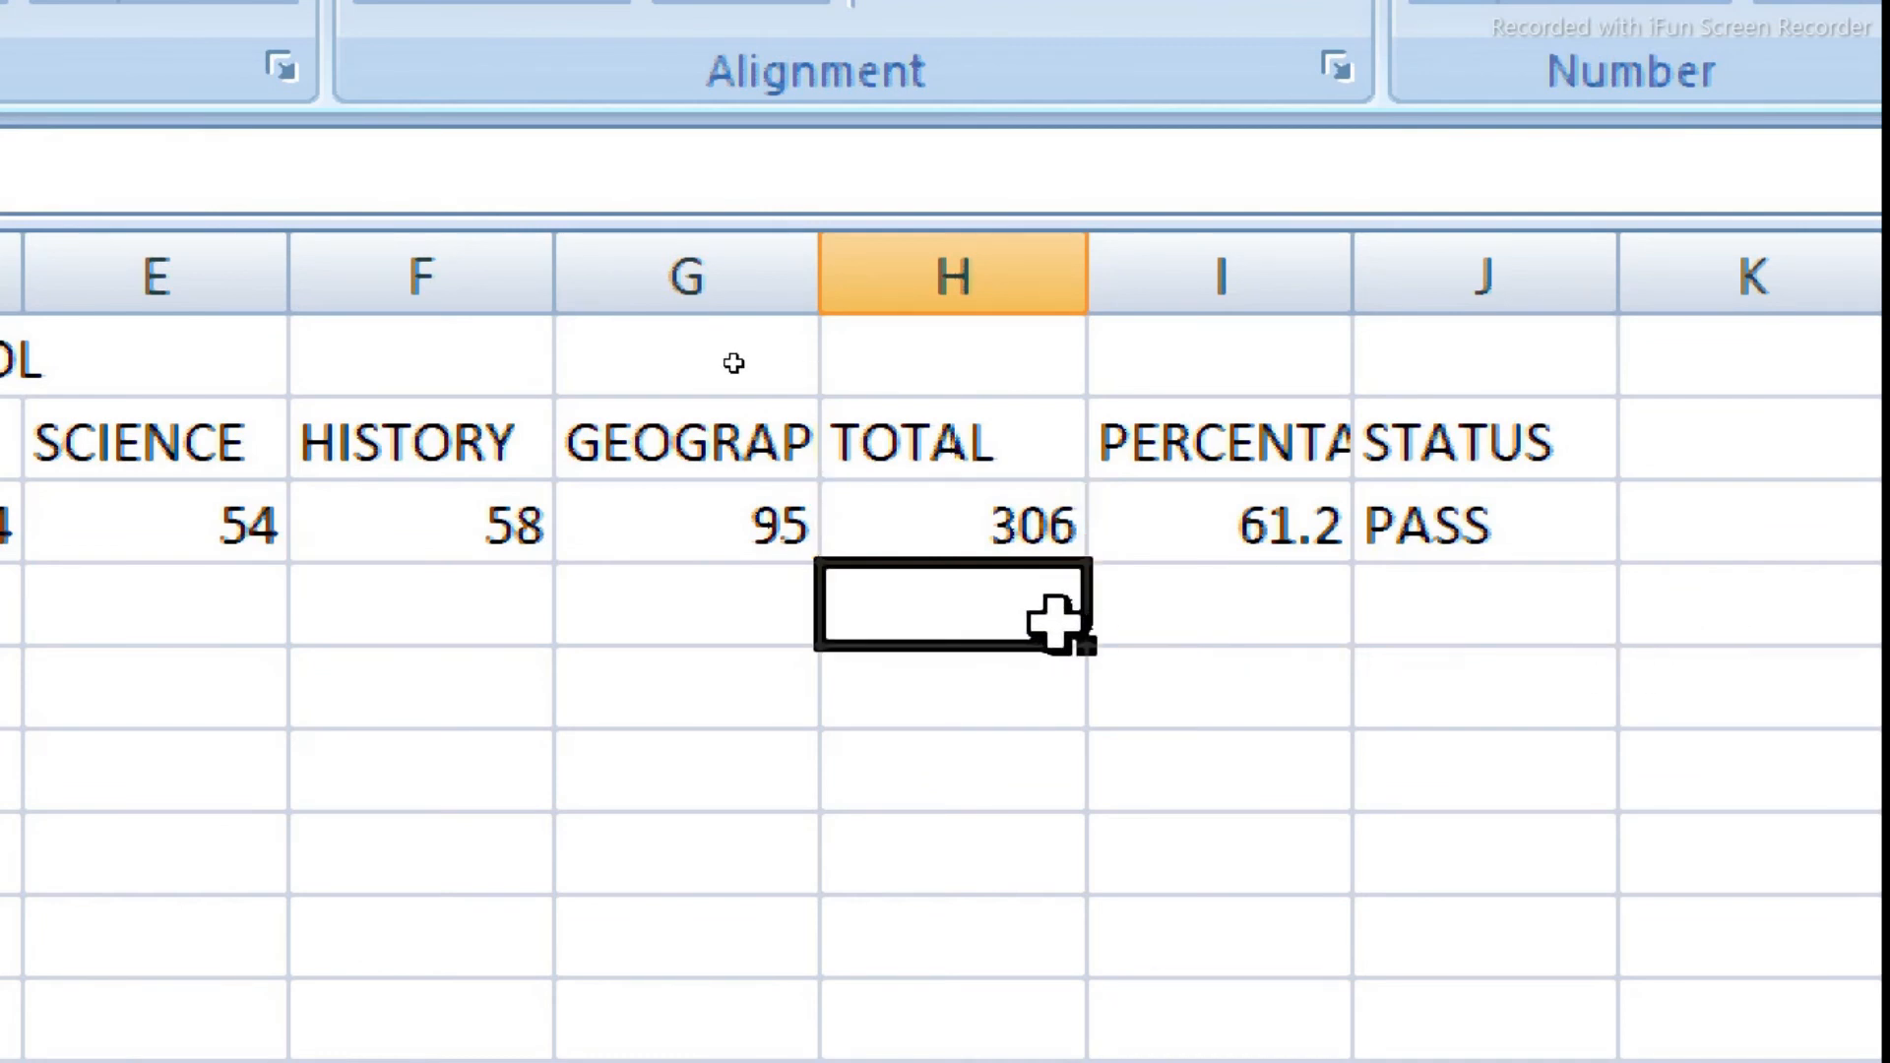
{"action": "type", "text": "=SU"}
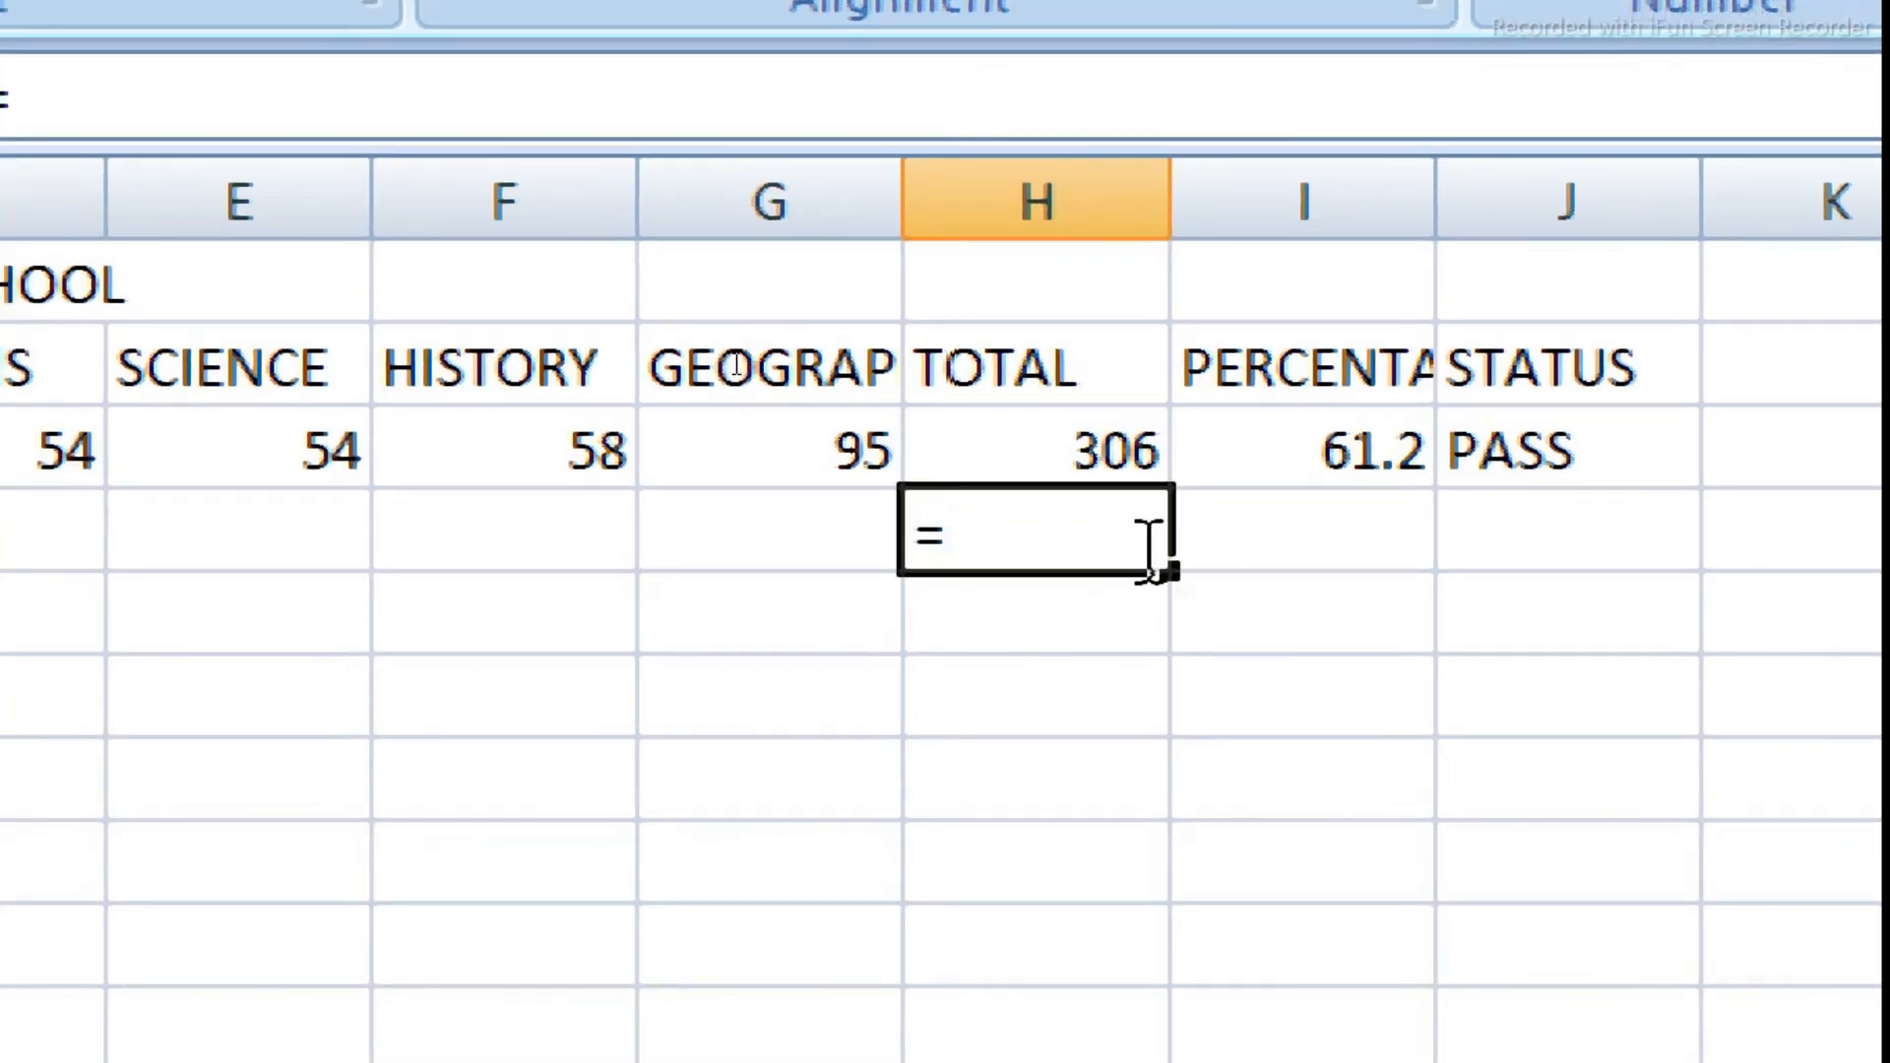
{"action": "type", "text": "M("}
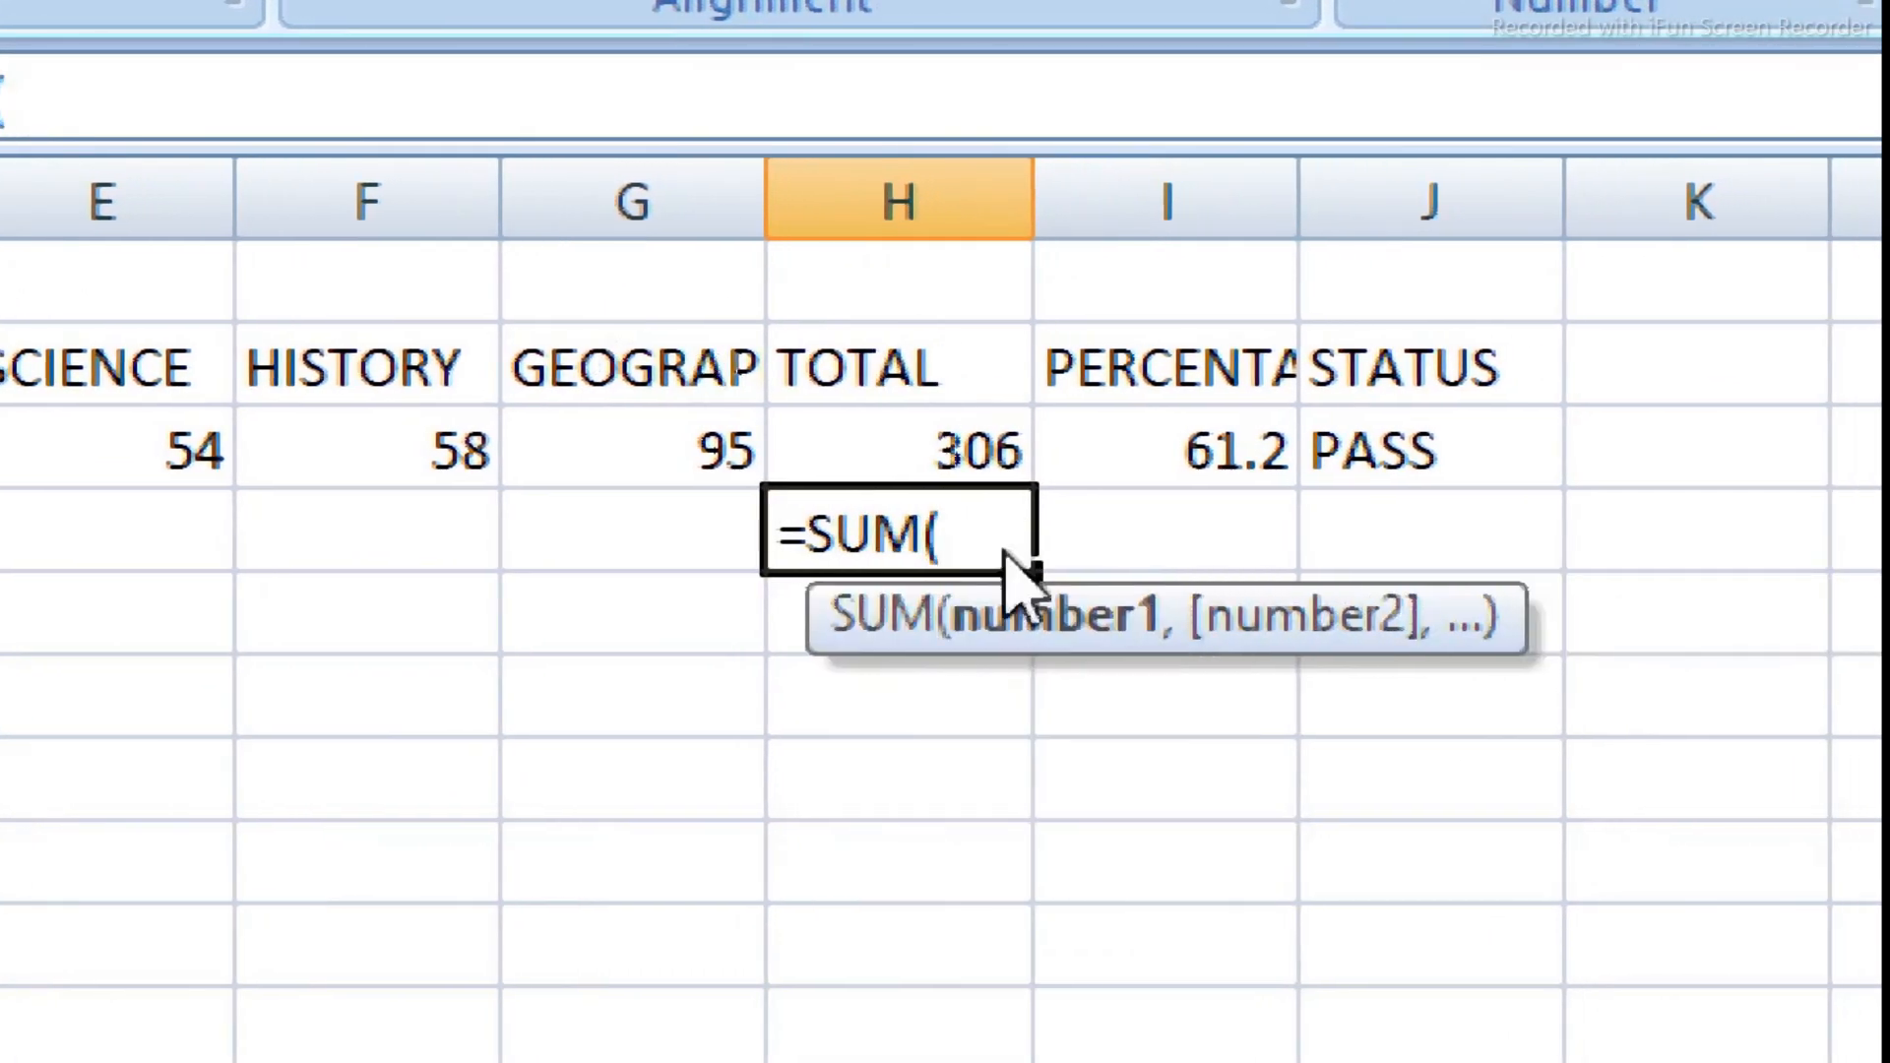
{"action": "key", "text": "Left"}
{"action": "key", "text": "Left"}
{"action": "key", "text": "Left"}
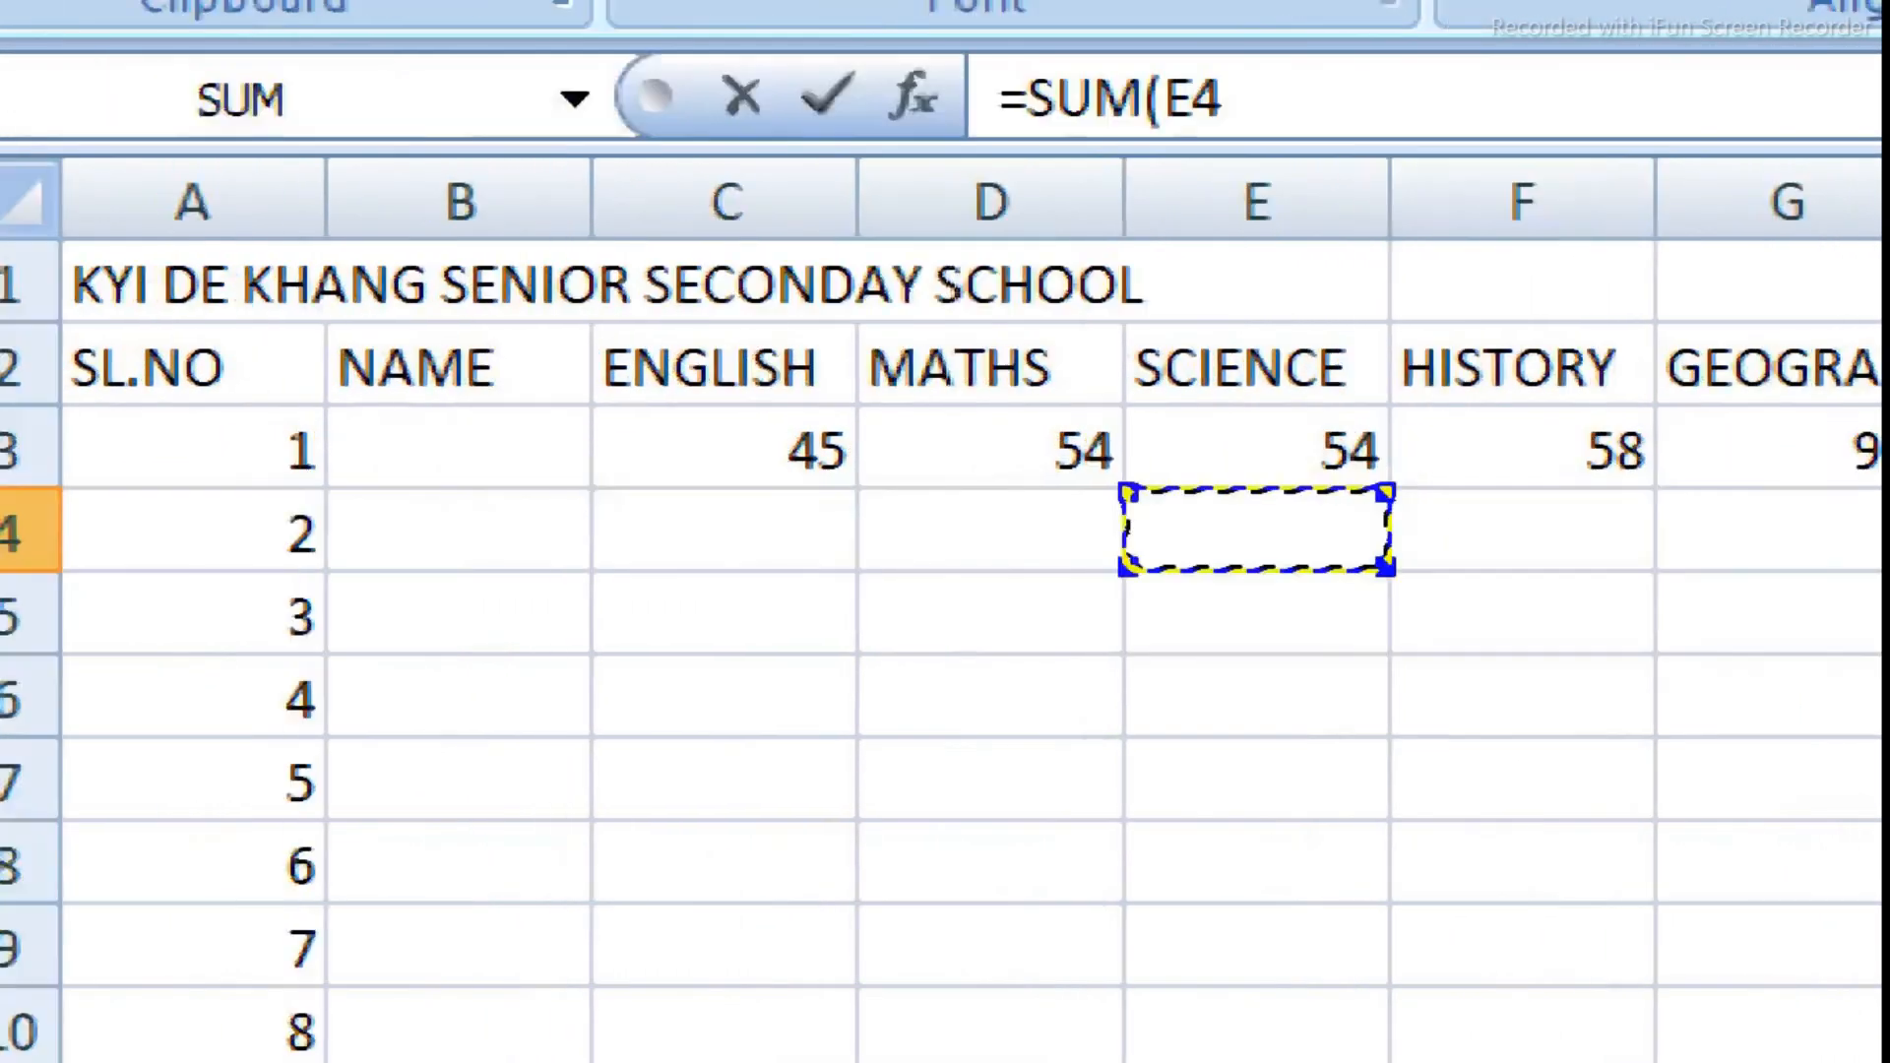
{"action": "key", "text": "Left"}
{"action": "key", "text": "Left"}
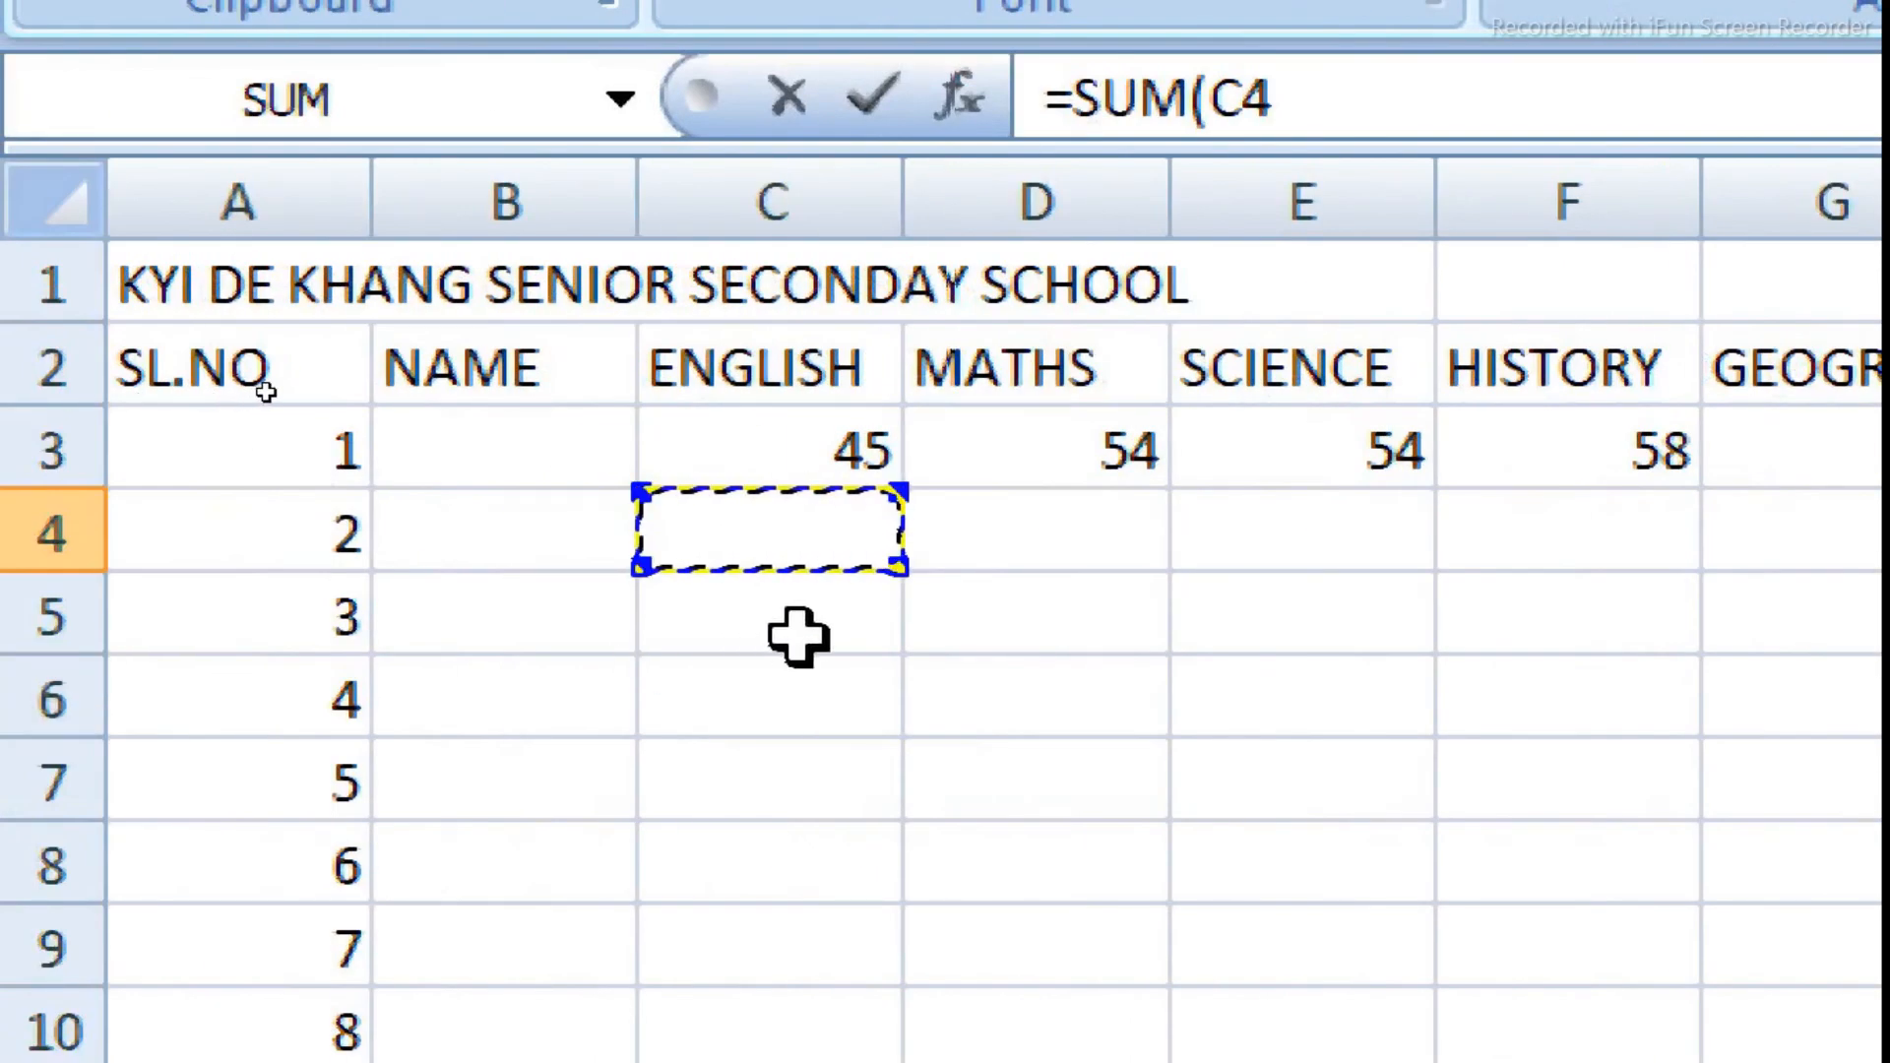
{"action": "key", "text": "shift+Right"}
{"action": "key", "text": "shift+Right"}
{"action": "key", "text": "shift+Right"}
{"action": "key", "text": "shift+Right"}
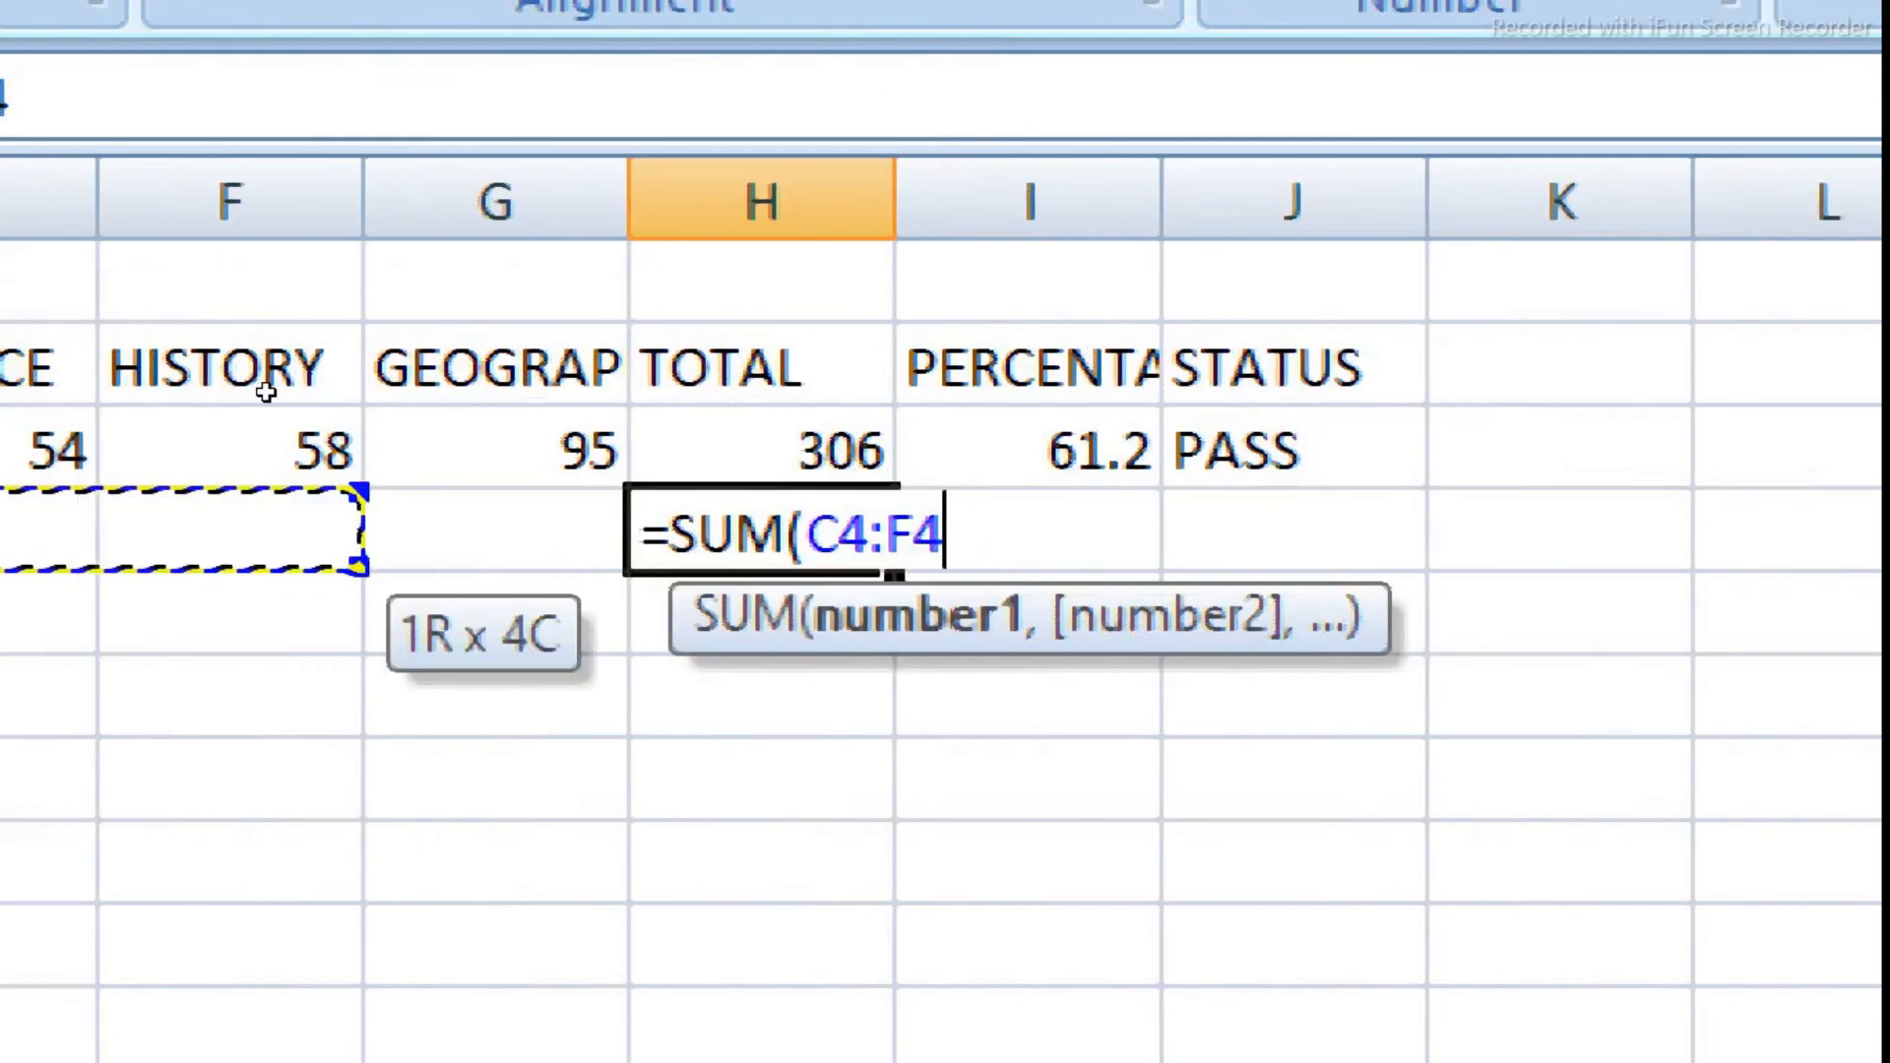
{"action": "type", "text": ")"}
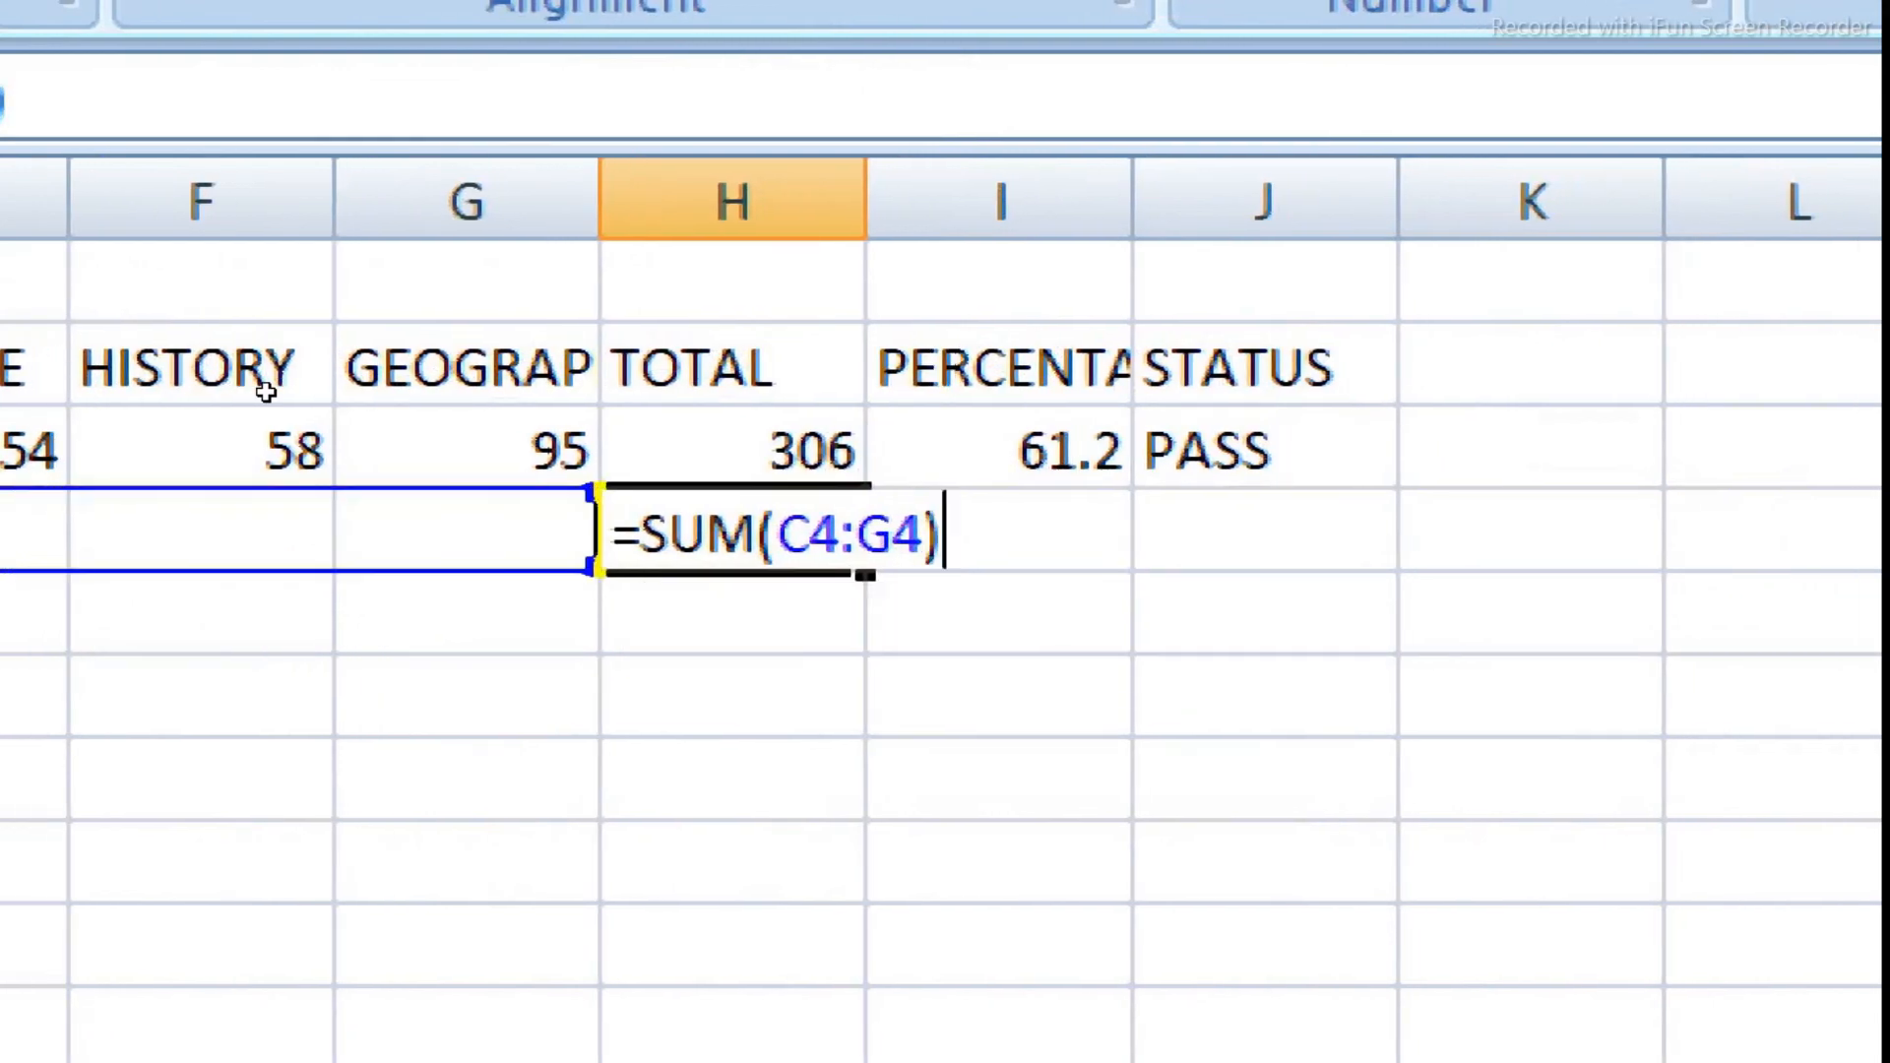
{"action": "key", "text": "Return"}
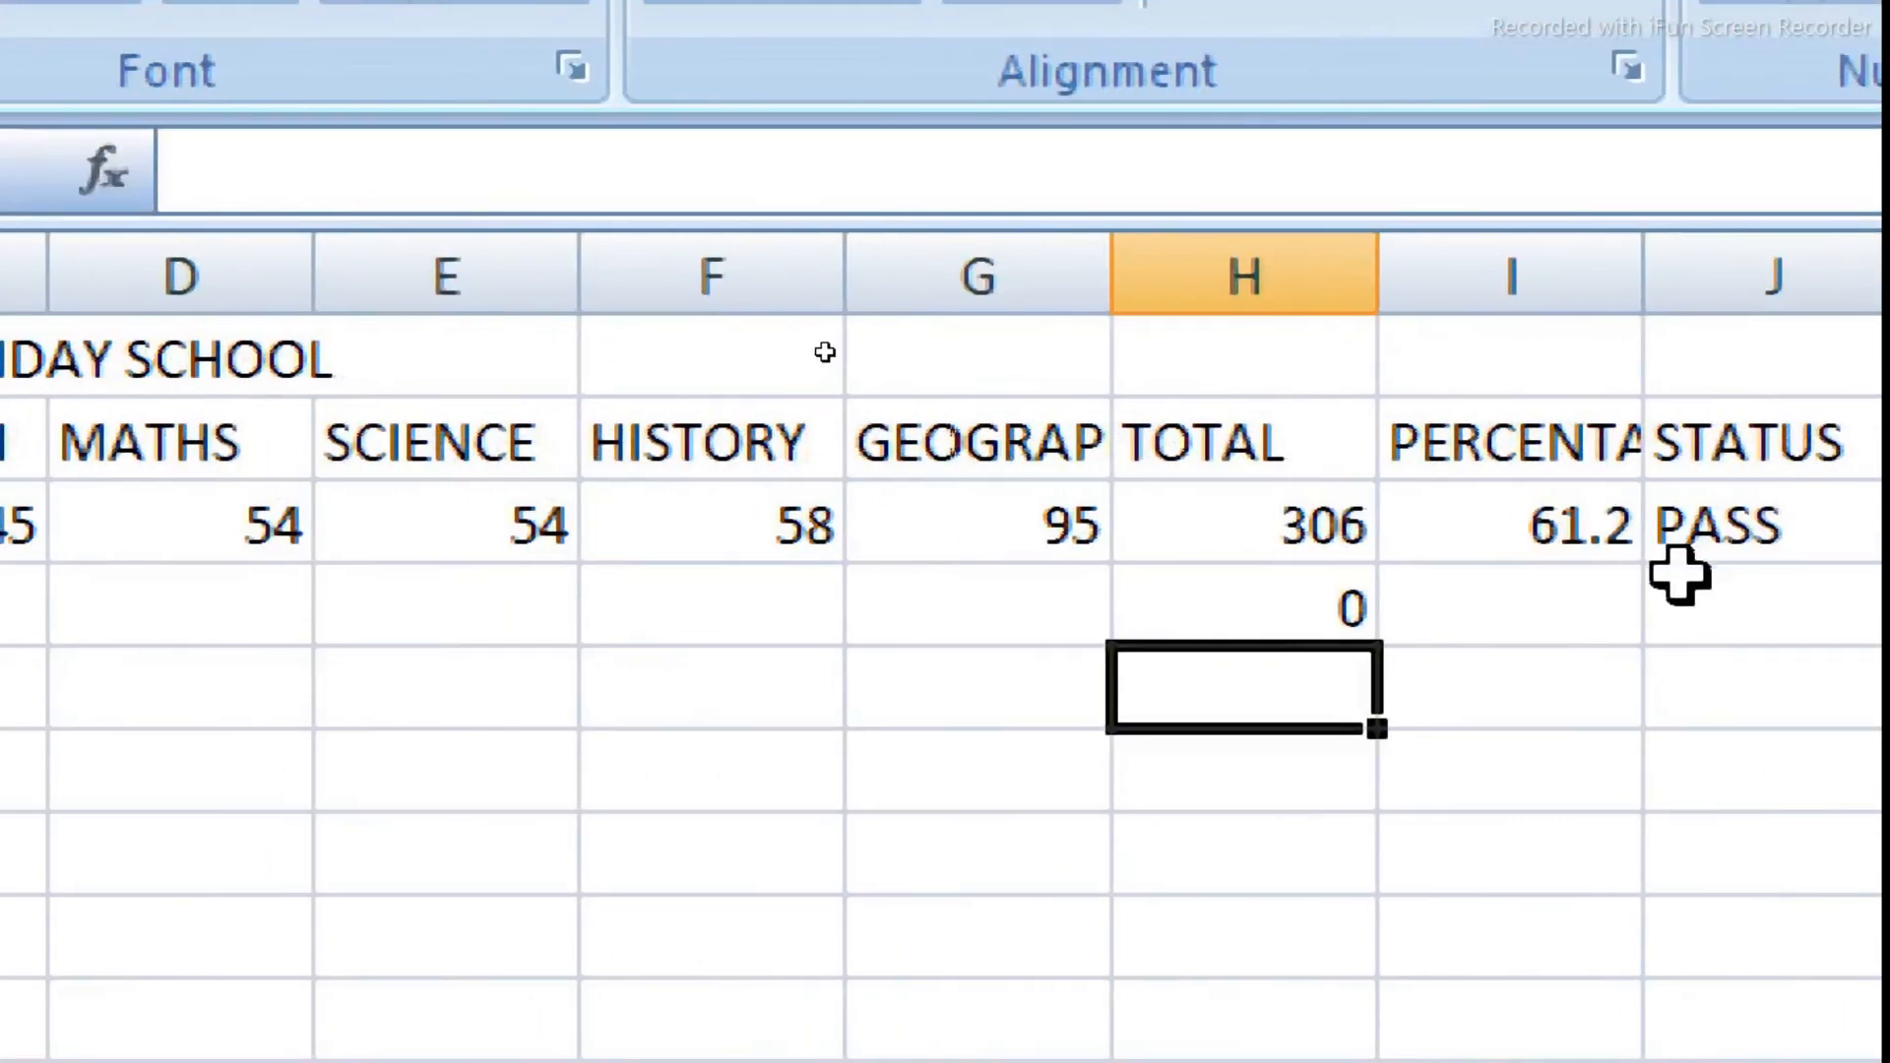
Step: Calculate the second student's PERCENTAGE in I4 with =SUM(H4/5)
{"action": "left_click", "coordinate": [1051, 523]}
{"action": "type", "text": "="}
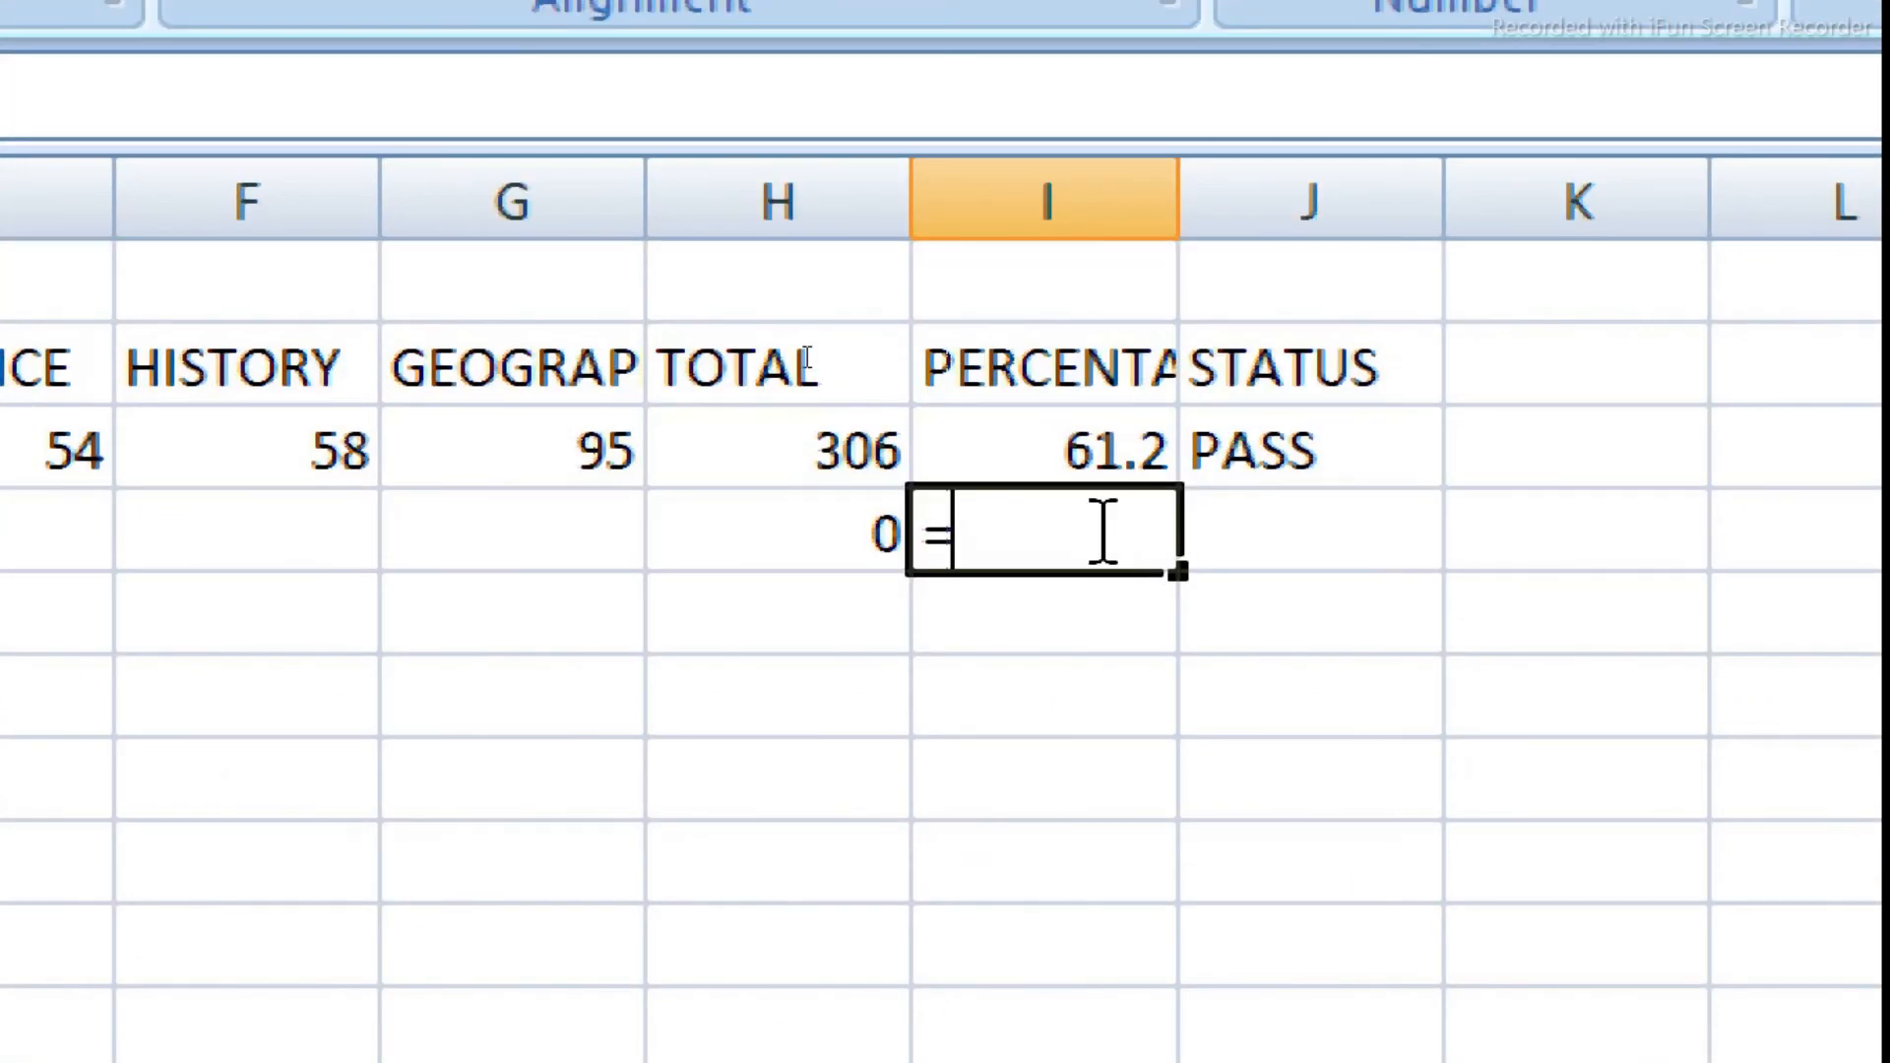
{"action": "type", "text": "SUM("}
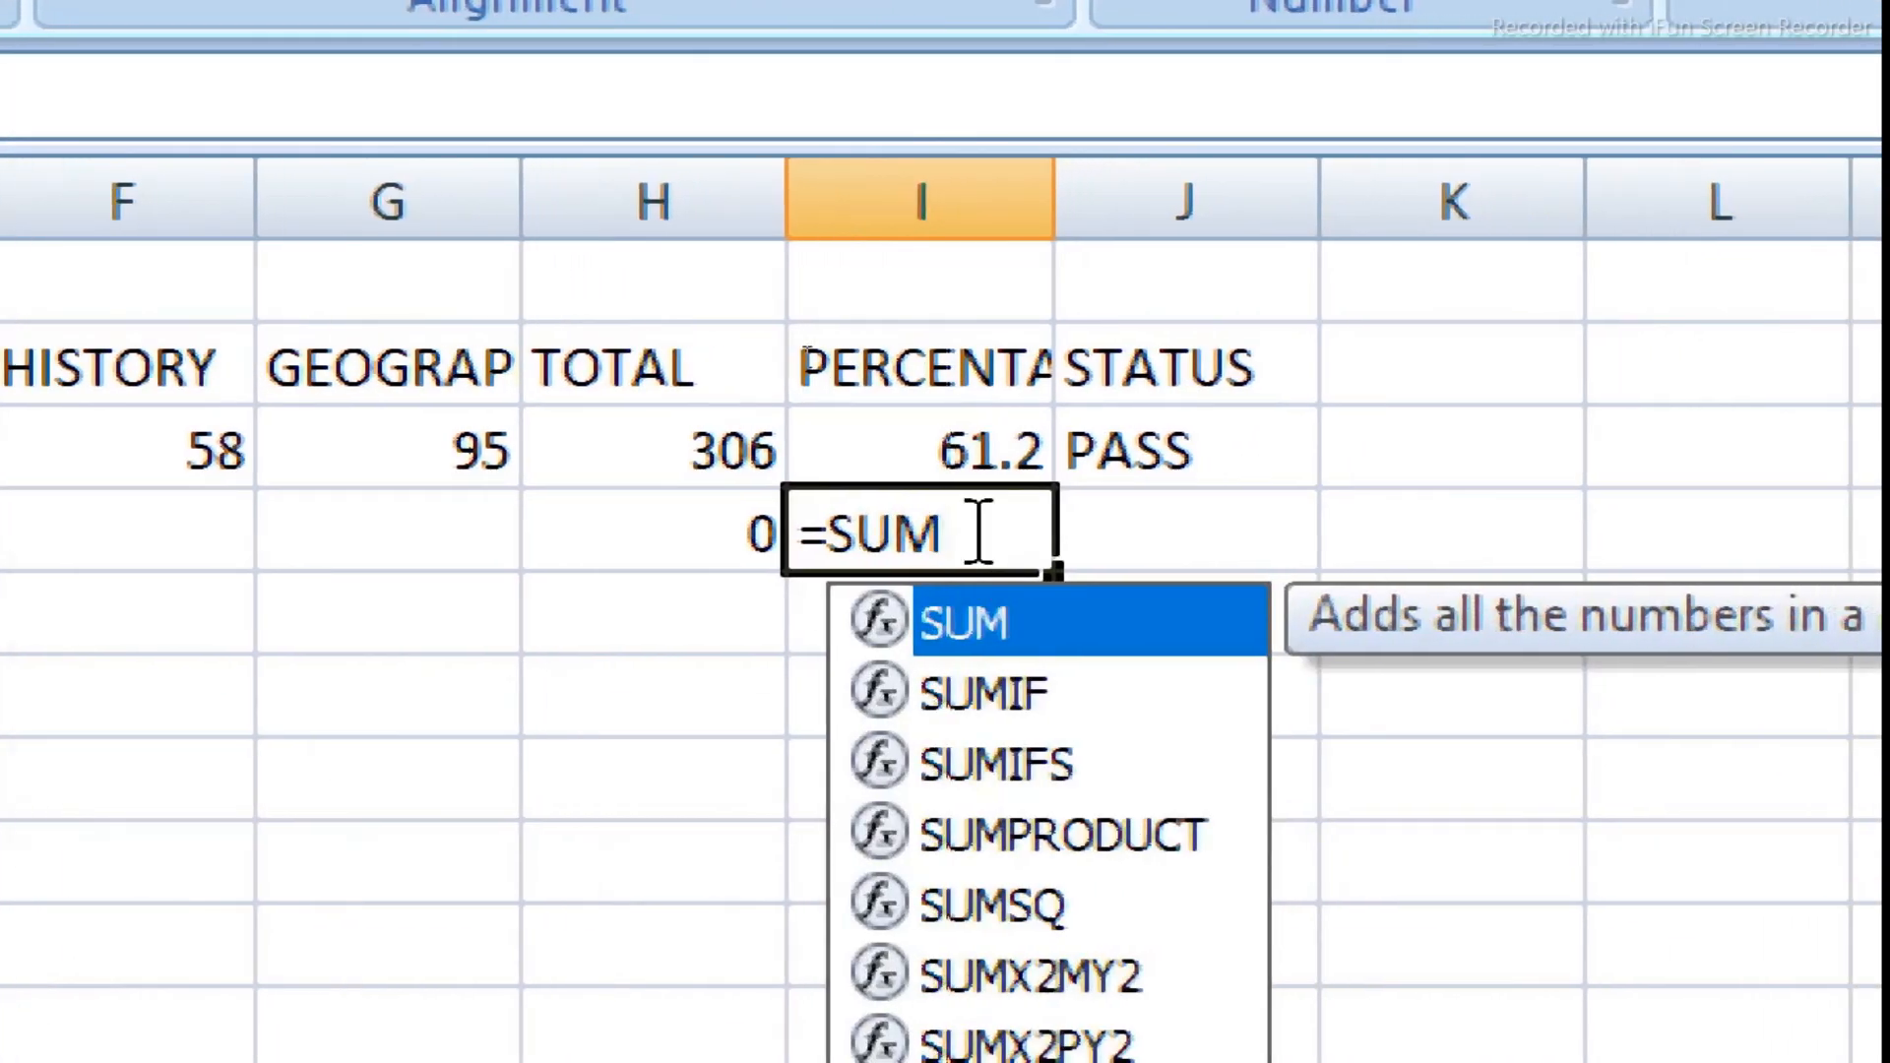
{"action": "key", "text": "Left"}
{"action": "type", "text": "/"}
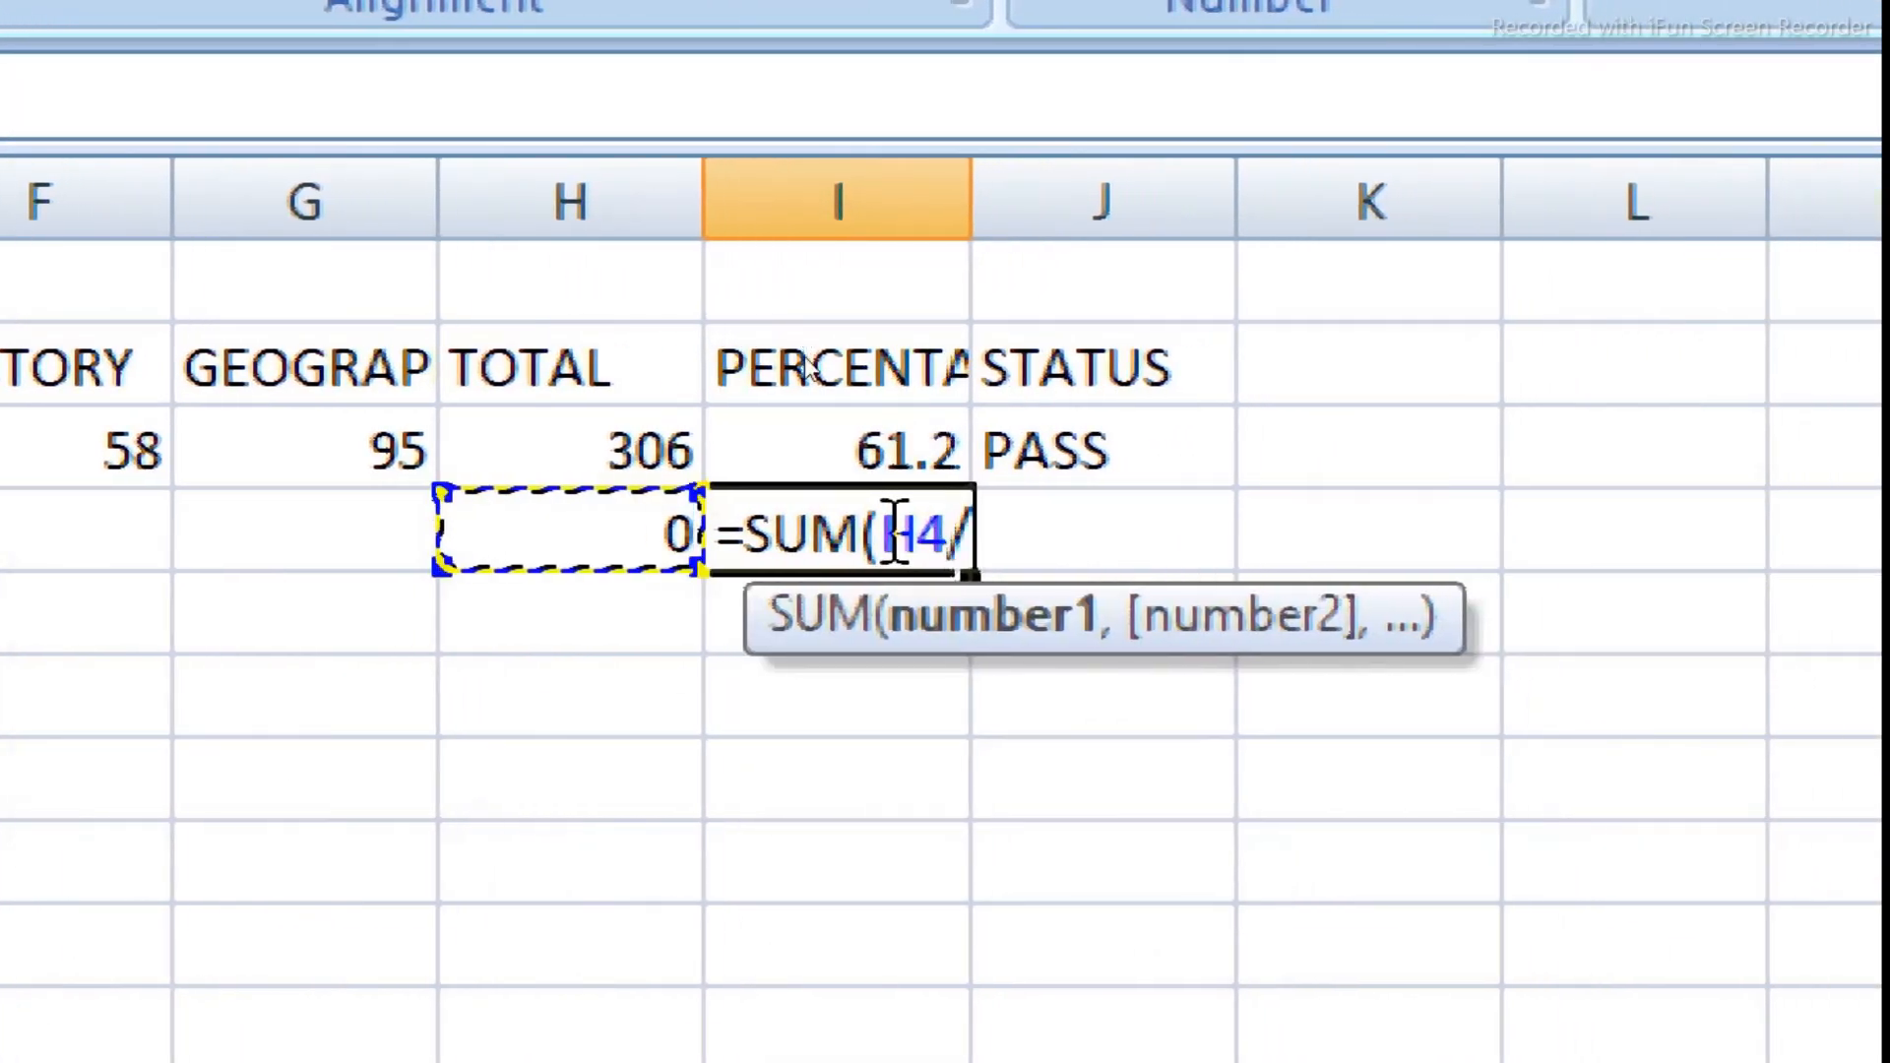
{"action": "type", "text": "5"}
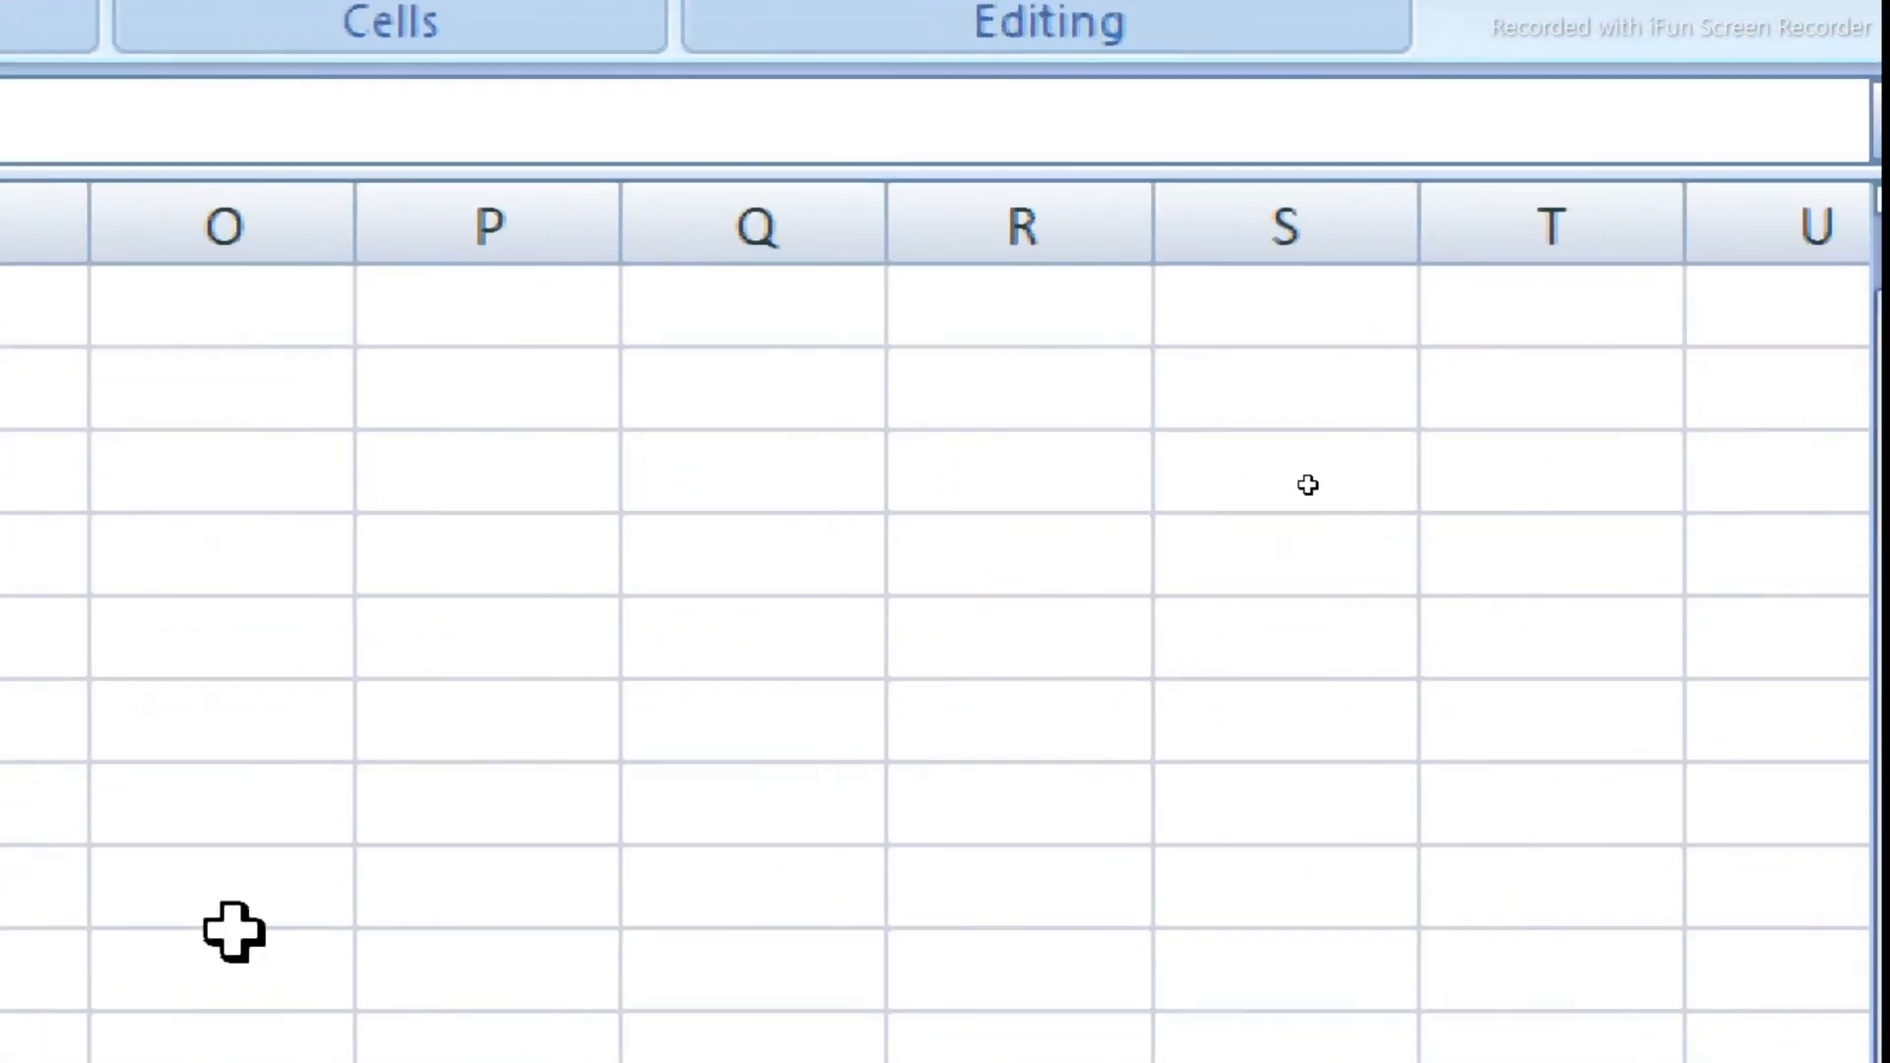
{"action": "key", "text": "Return"}
Step: Start the second student's STATUS formula in J4 as an IF function with the logical test I4>=33
{"action": "left_click", "coordinate": [662, 540]}
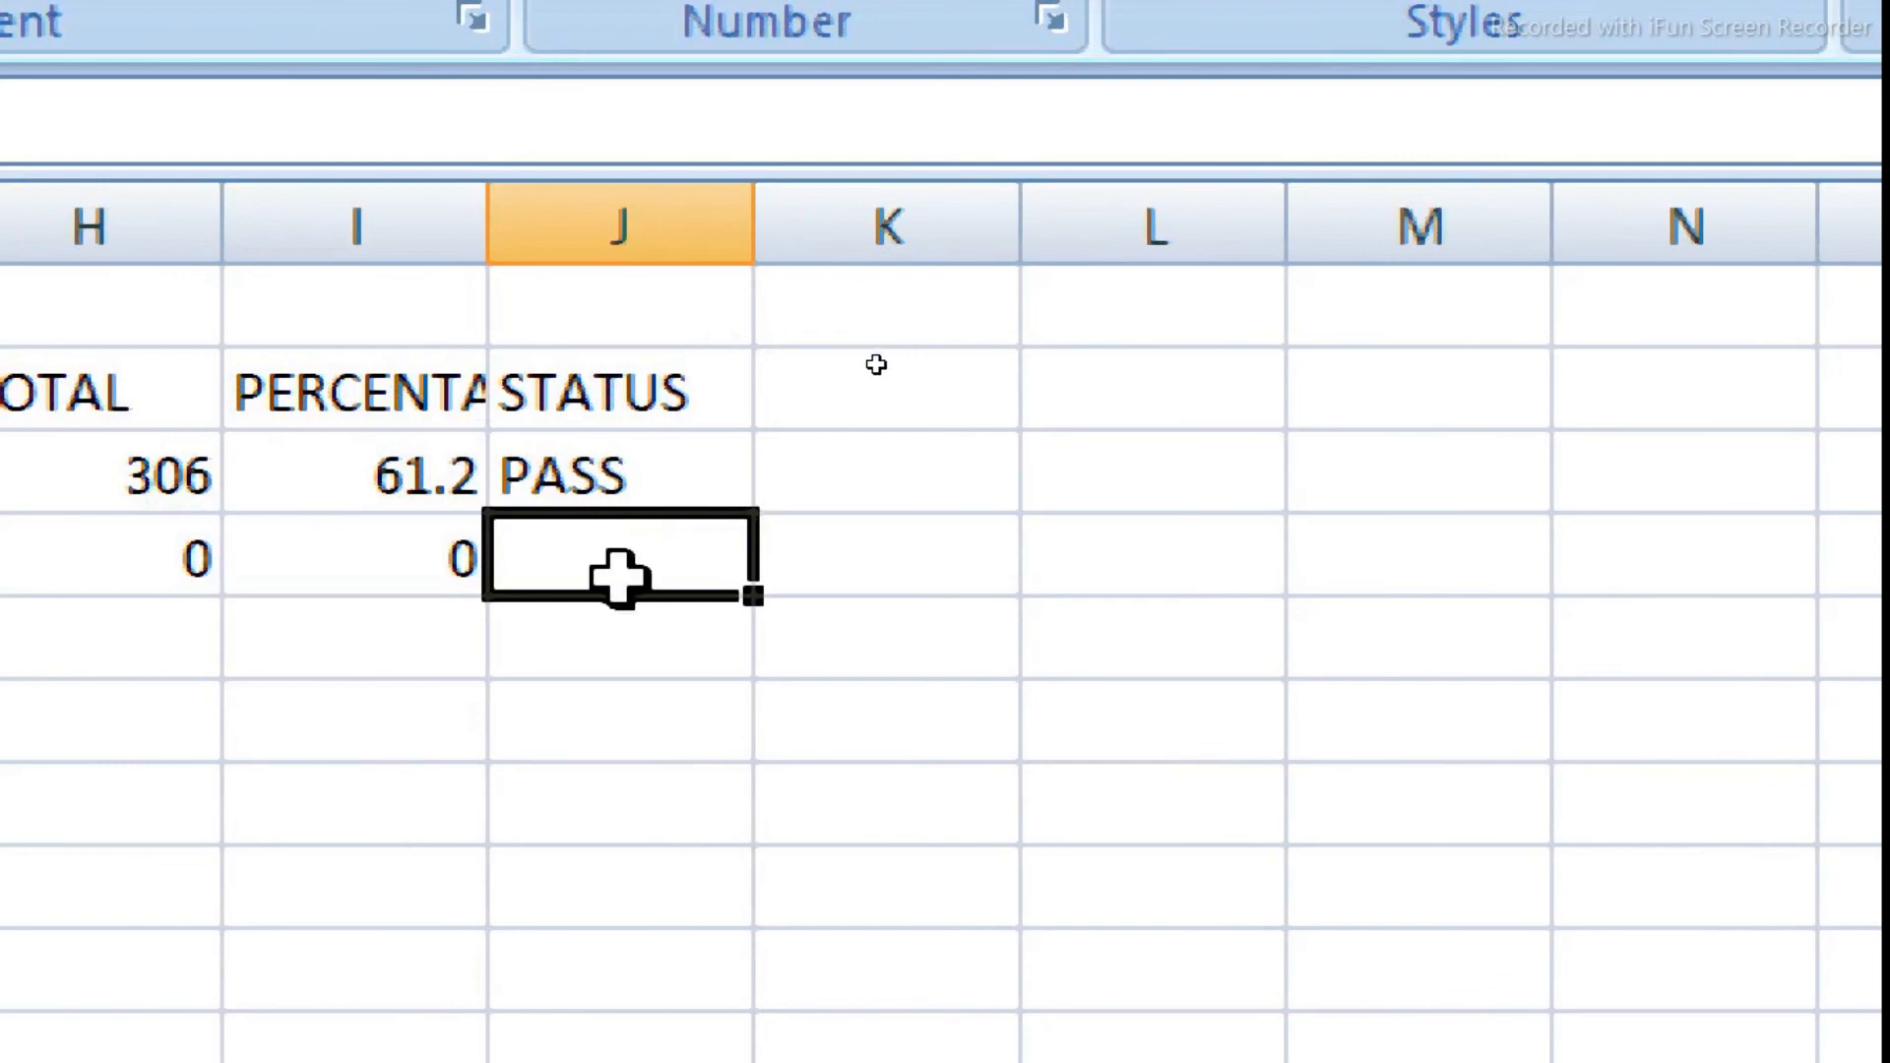
{"action": "type", "text": "="}
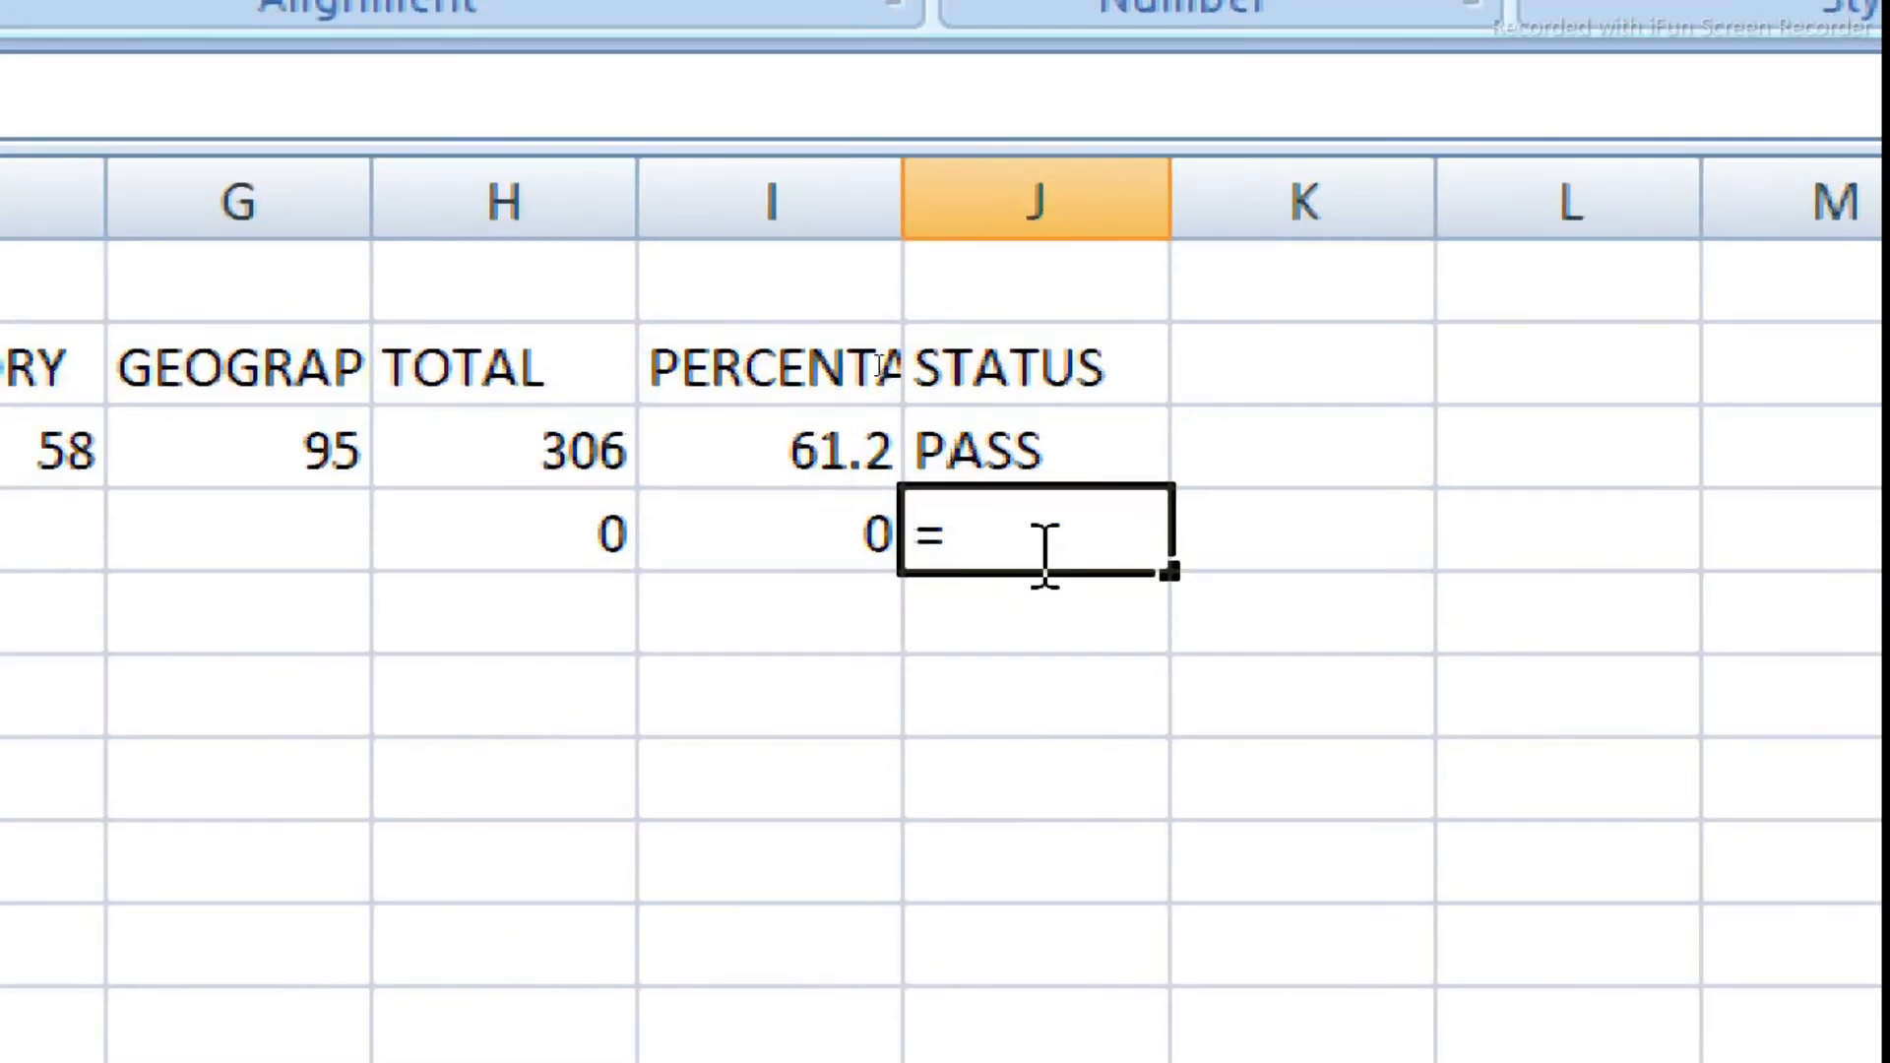
{"action": "type", "text": "IF("}
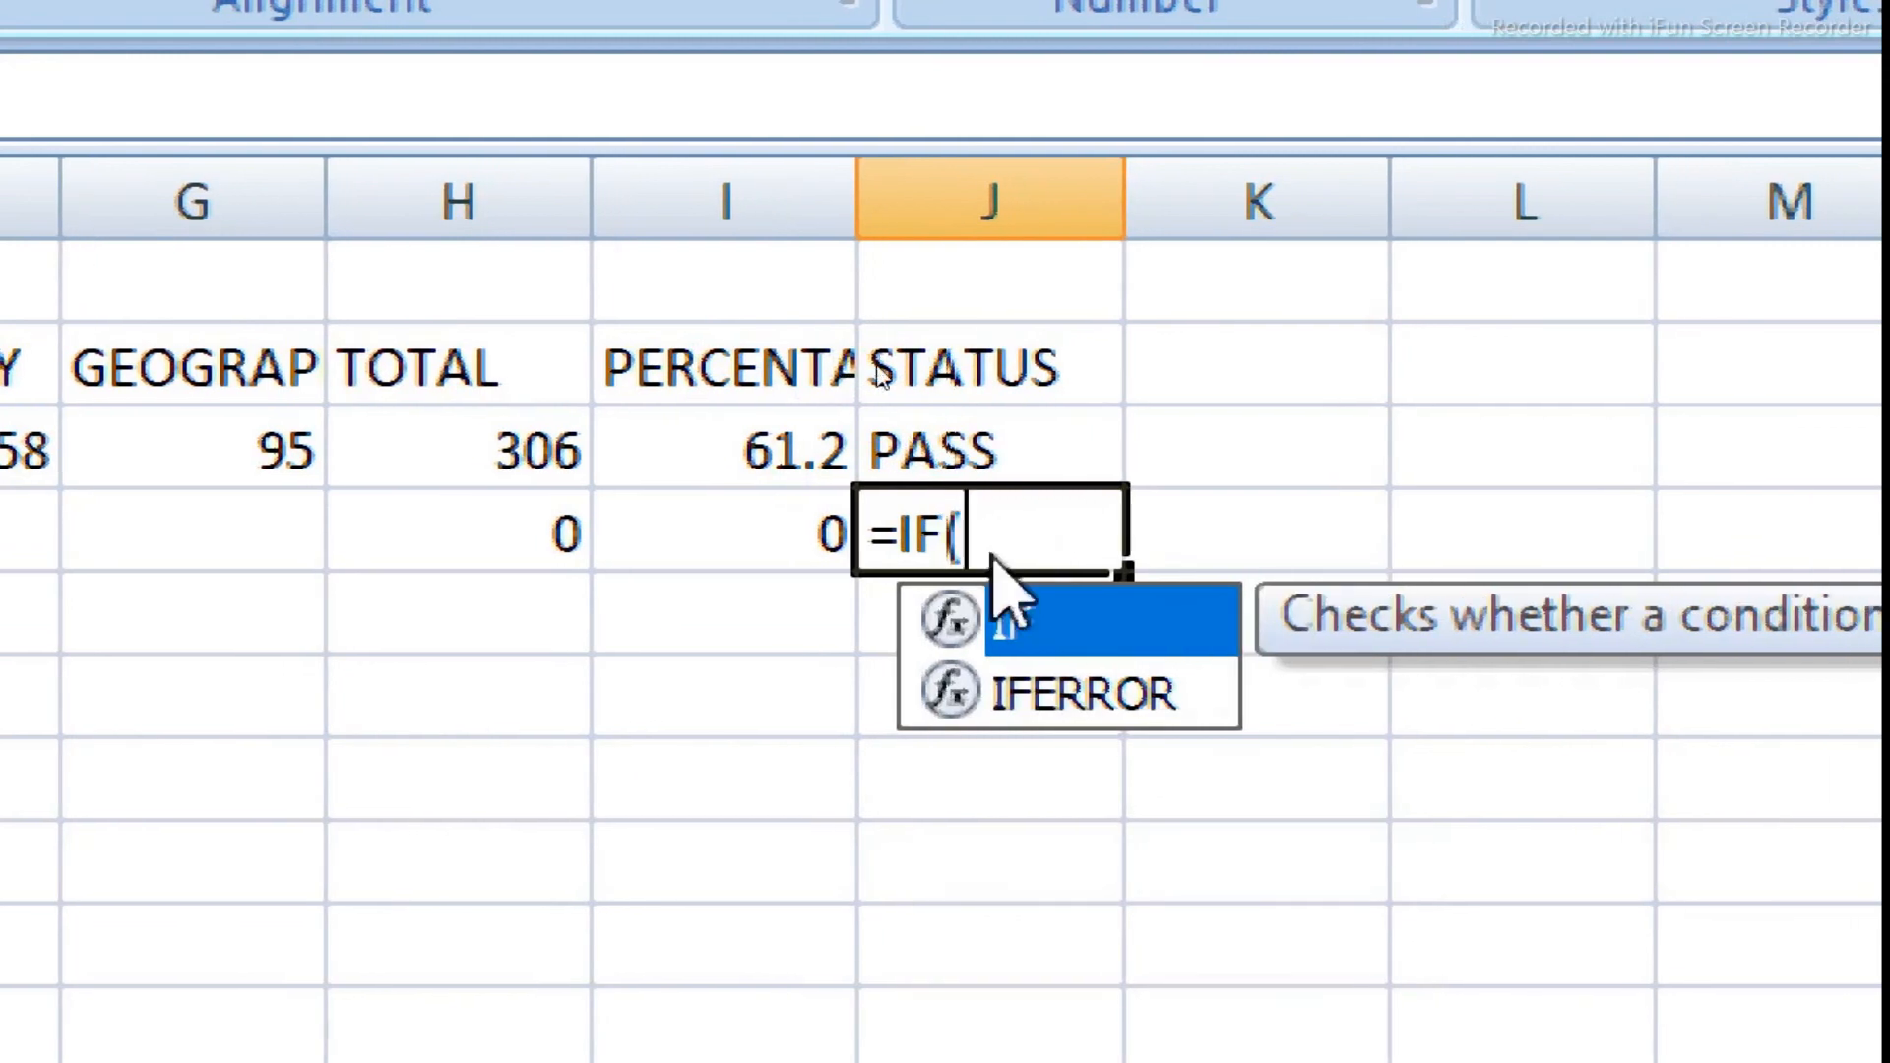
{"action": "key", "text": "Left"}
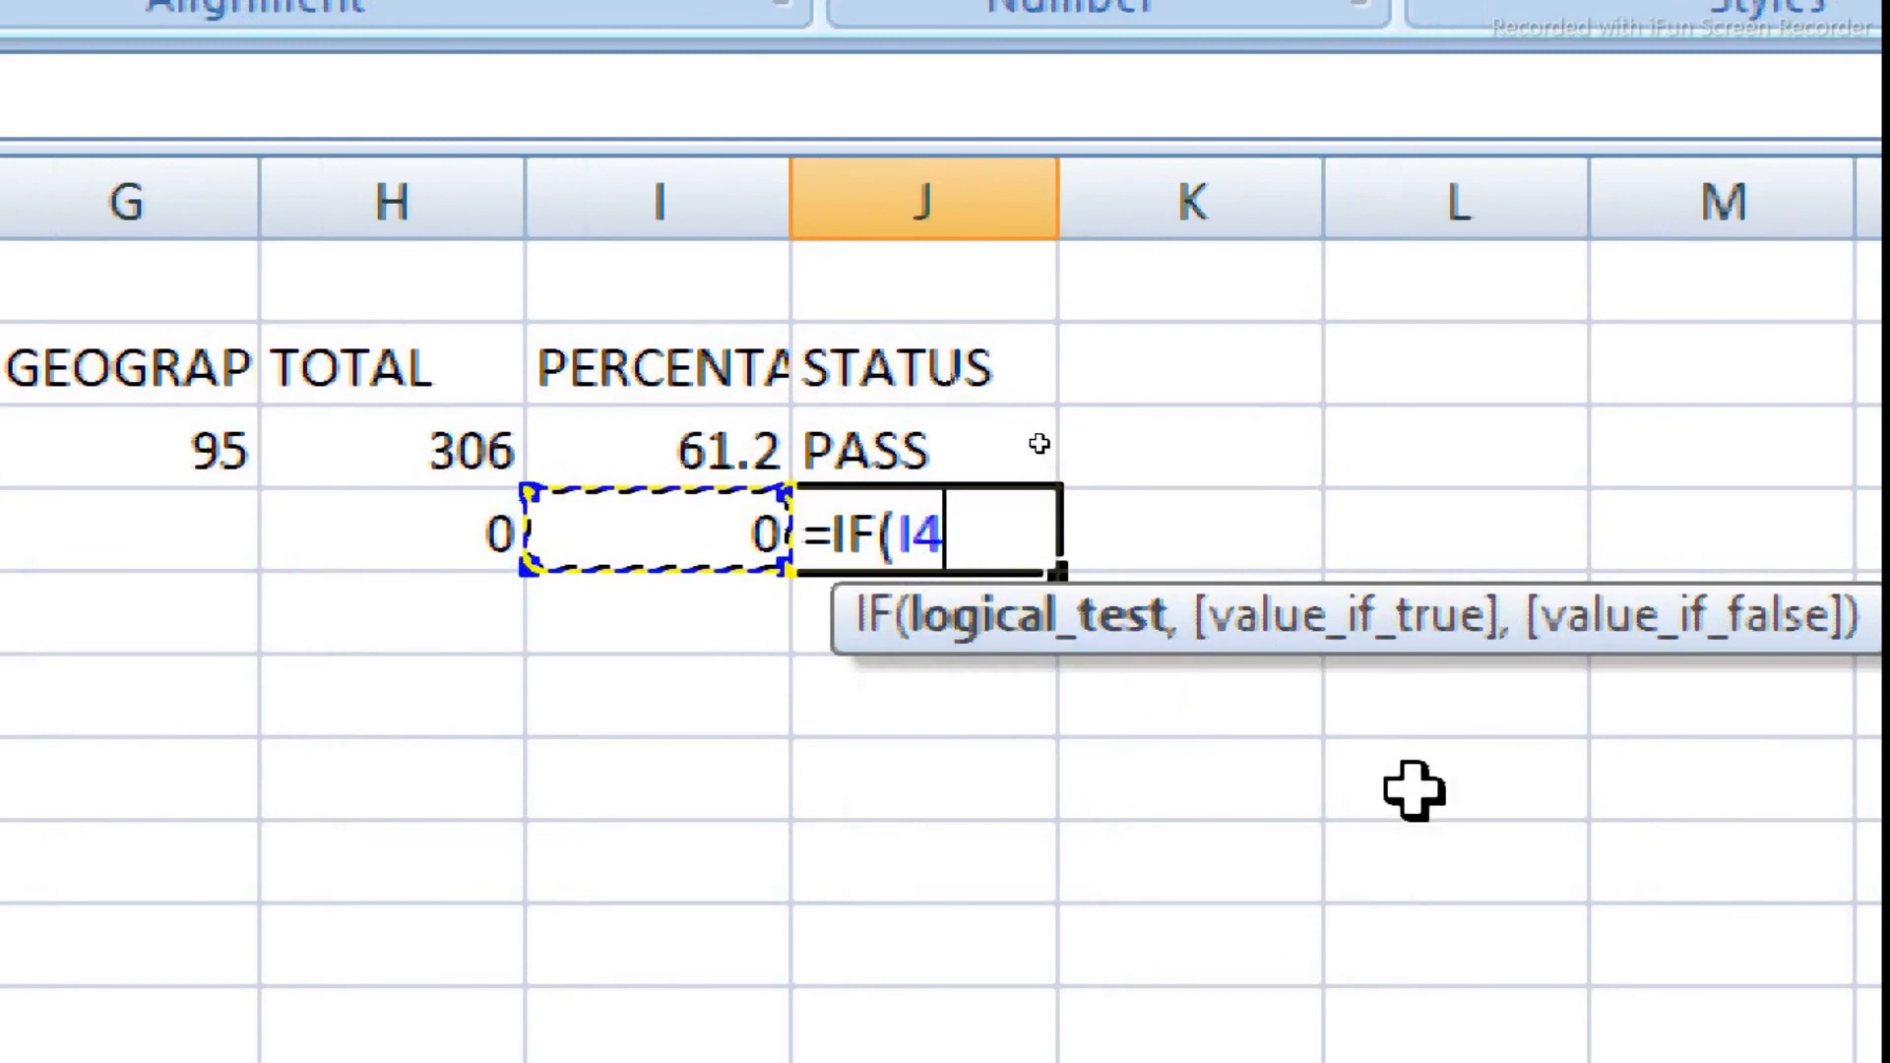
{"action": "type", "text": ">="}
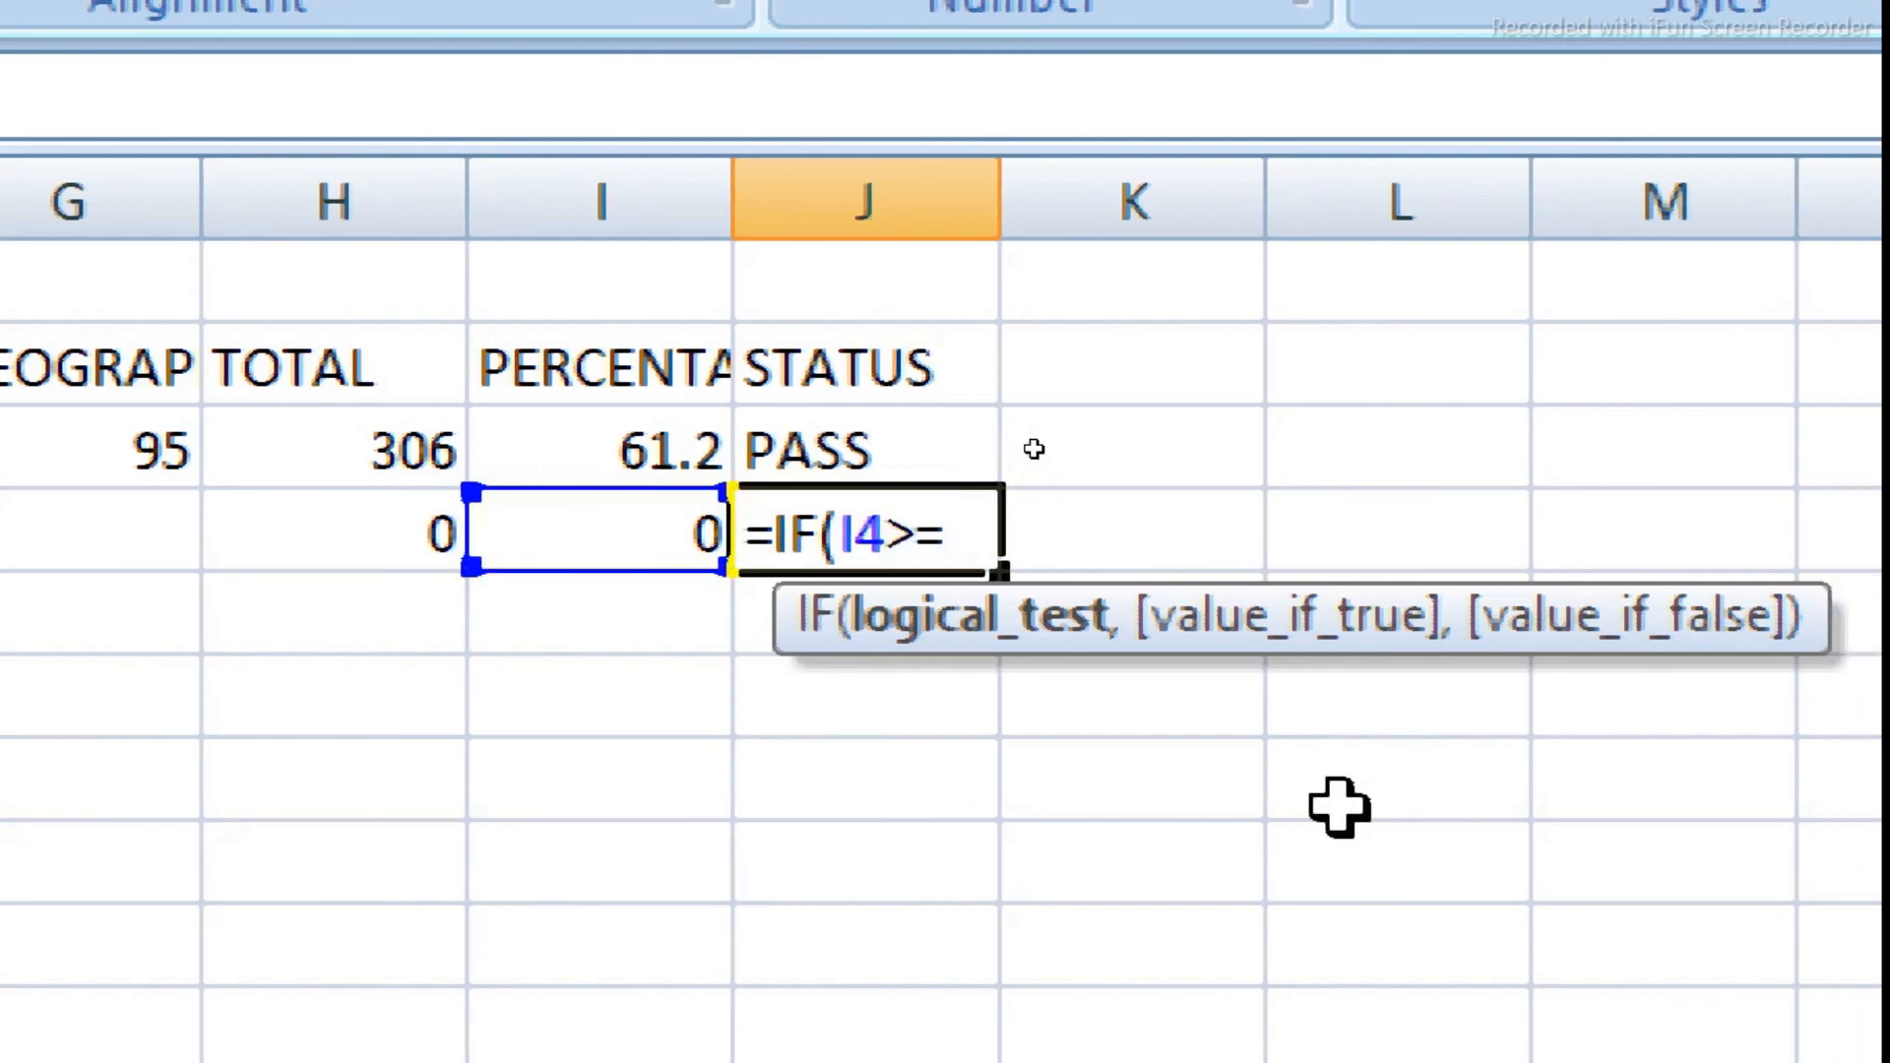
{"action": "type", "text": "33,"}
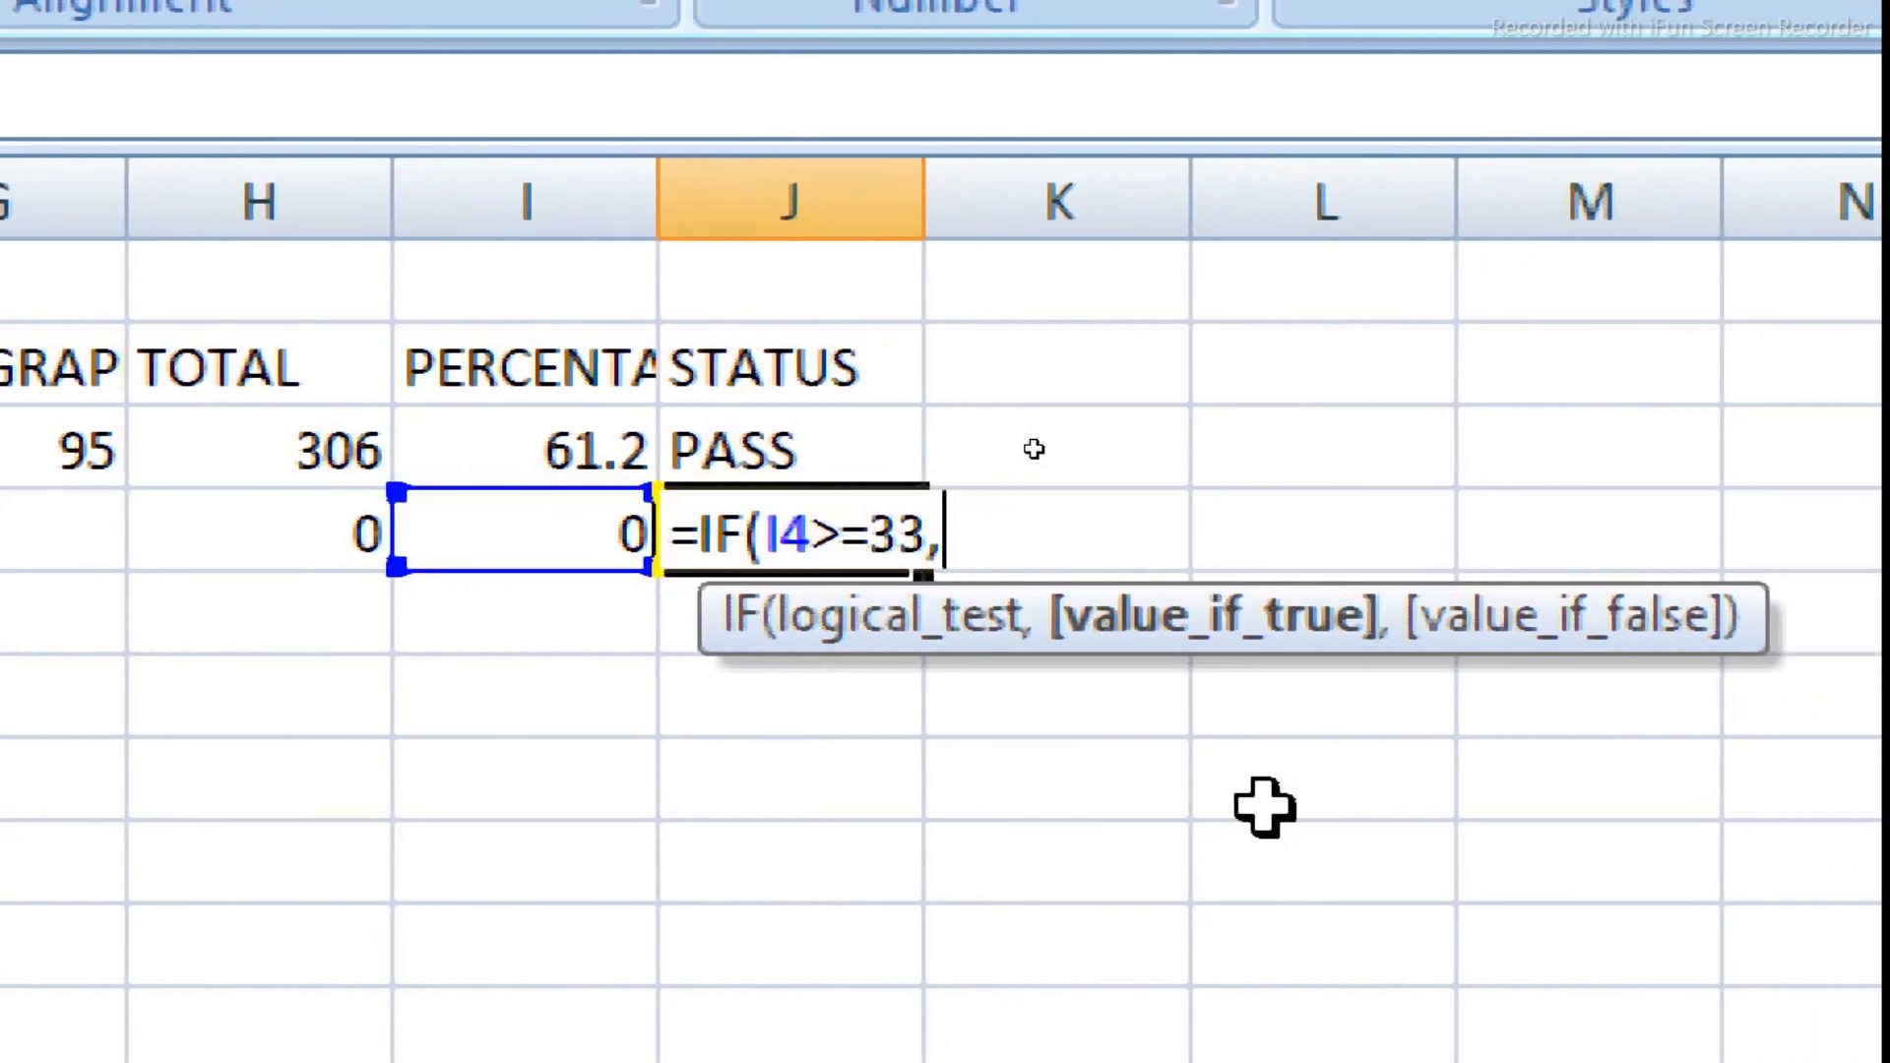
Step: Complete the IF formula in J4 with "PROMOTED" as the true value and "DETAINED" as the false value
{"action": "type", "text": "\""}
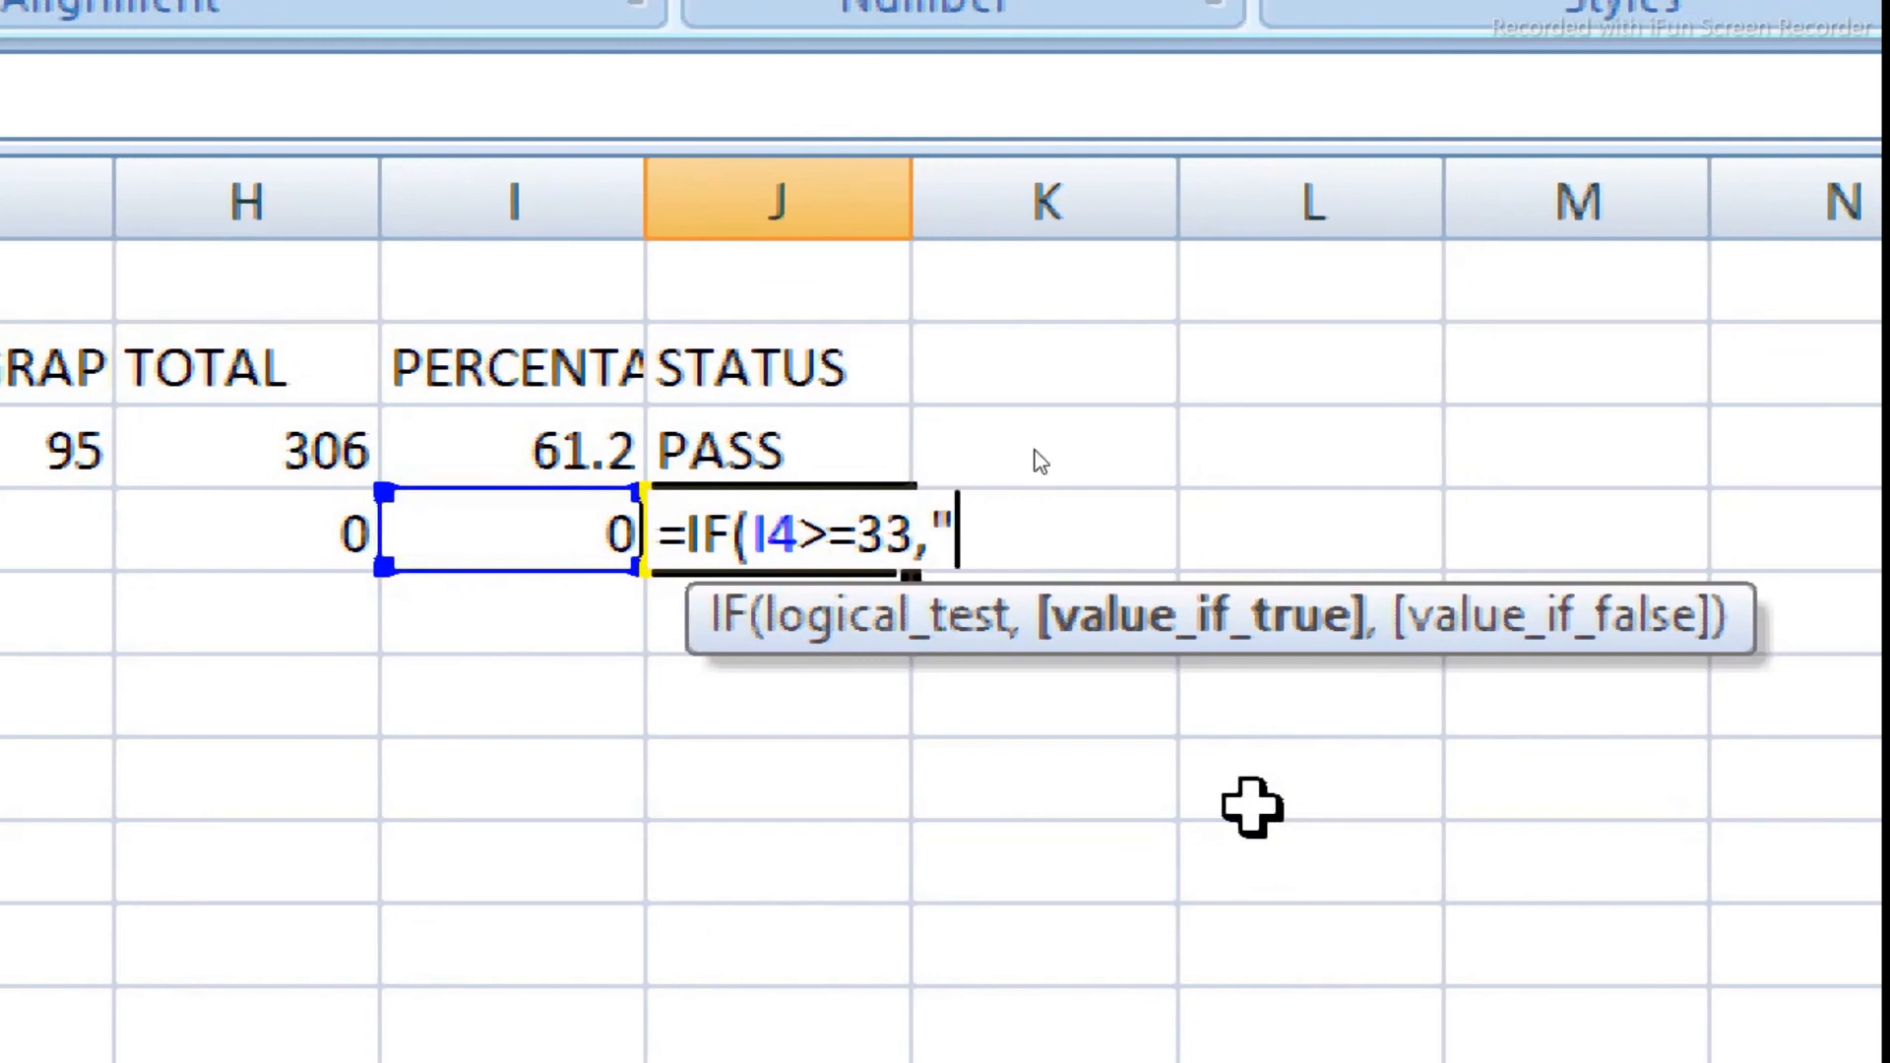
{"action": "type", "text": "PROMO"}
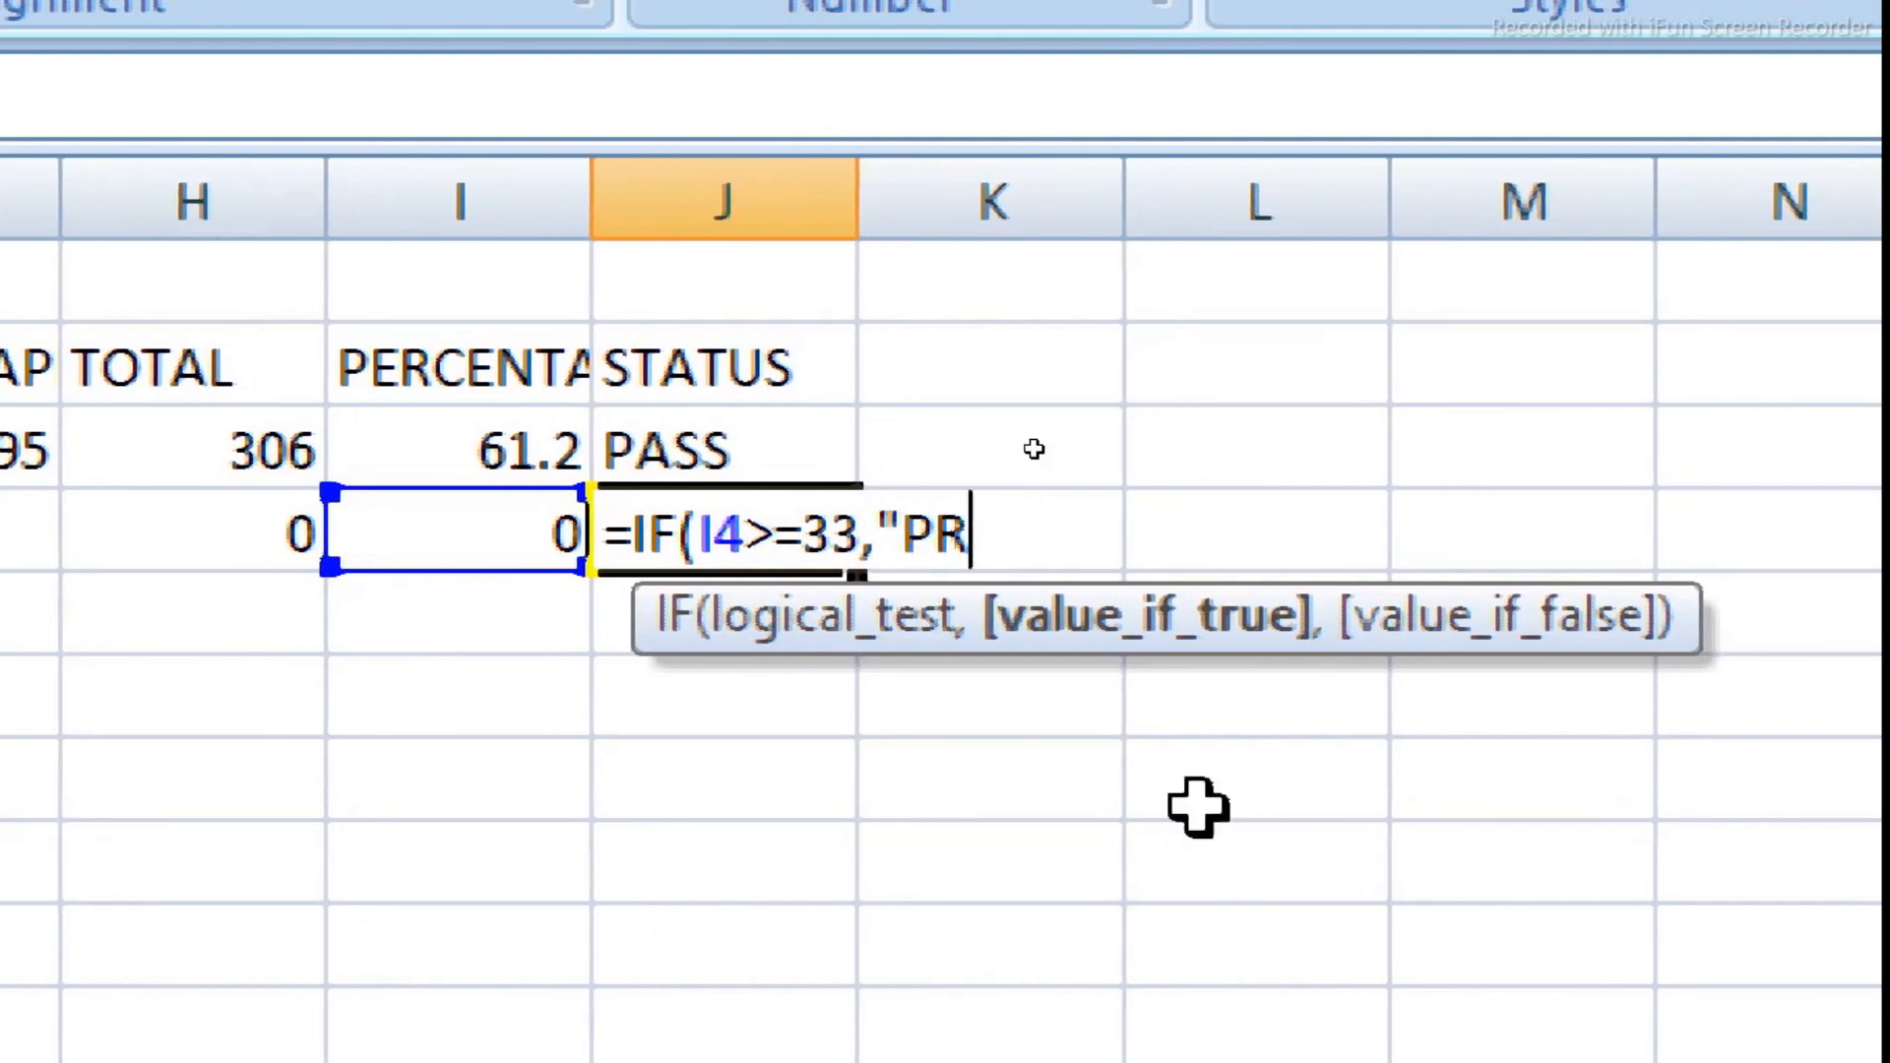
{"action": "type", "text": "TED\","}
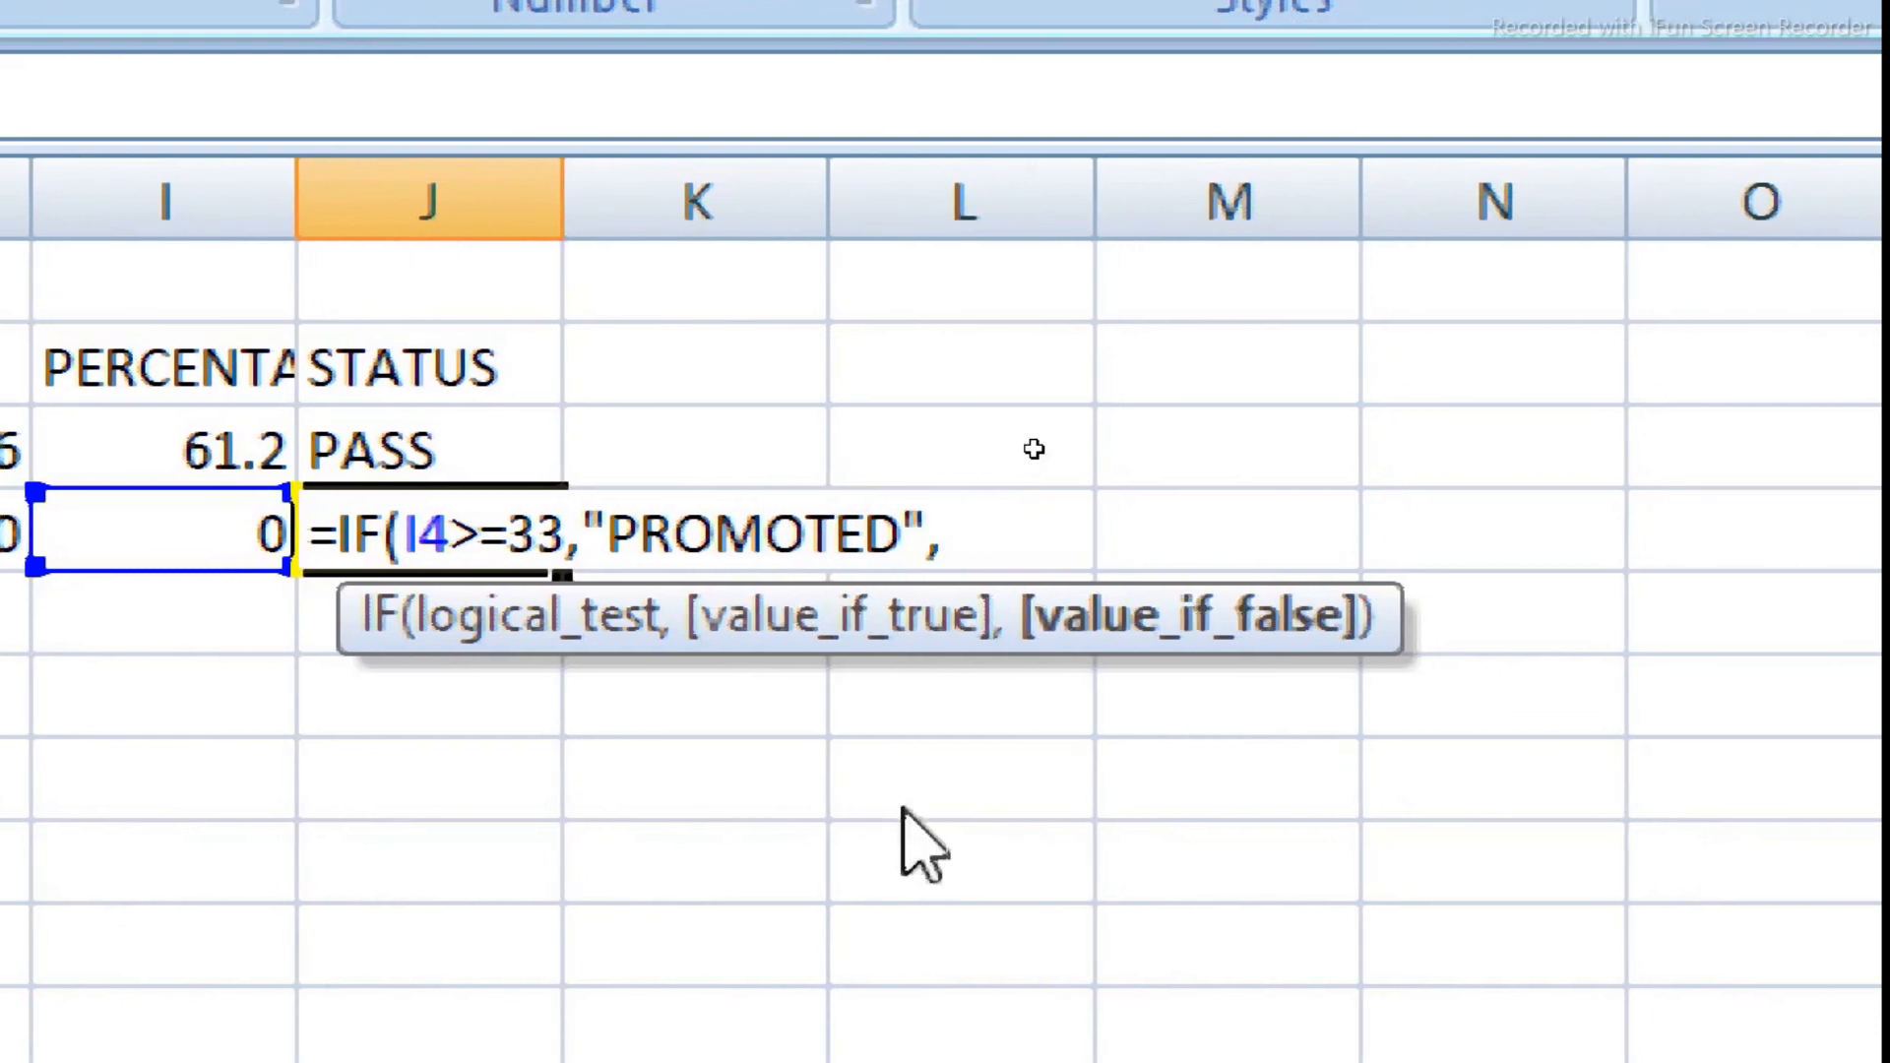
{"action": "type", "text": "\""}
{"action": "type", "text": "DETAINED"}
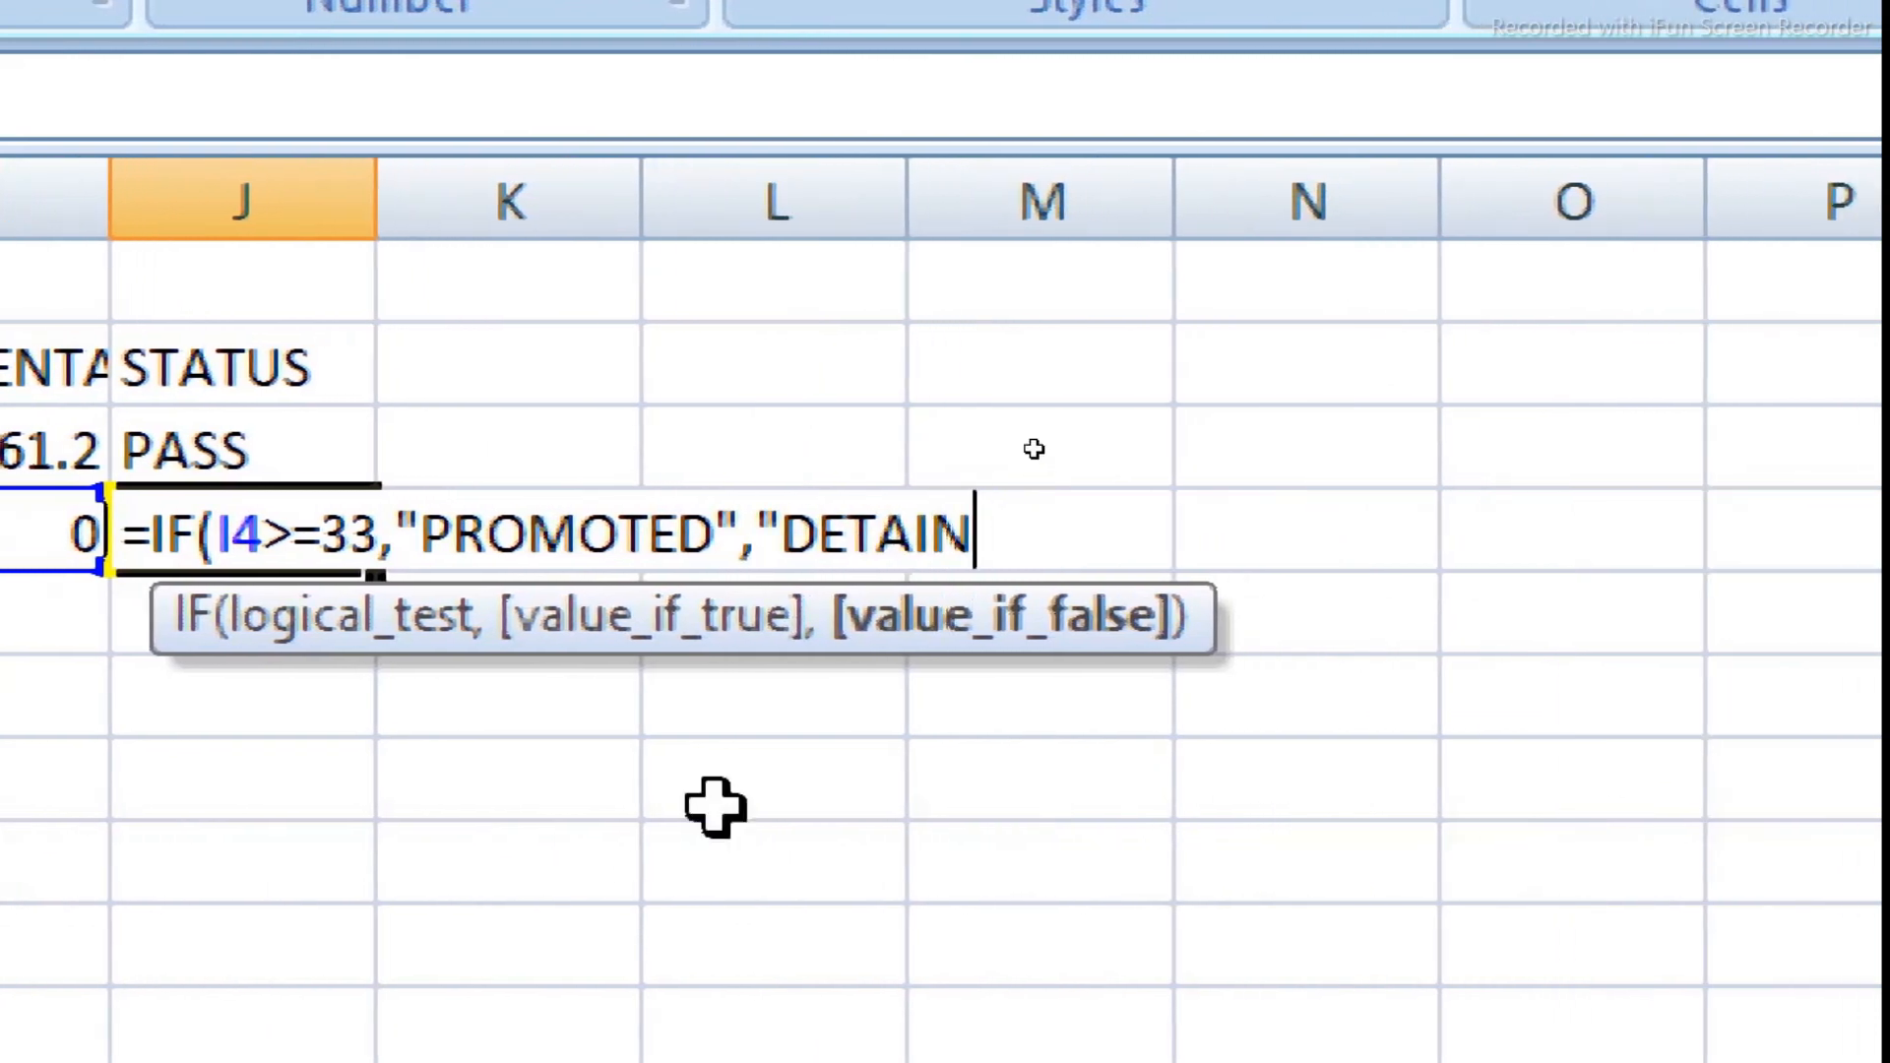
{"action": "type", "text": "\""}
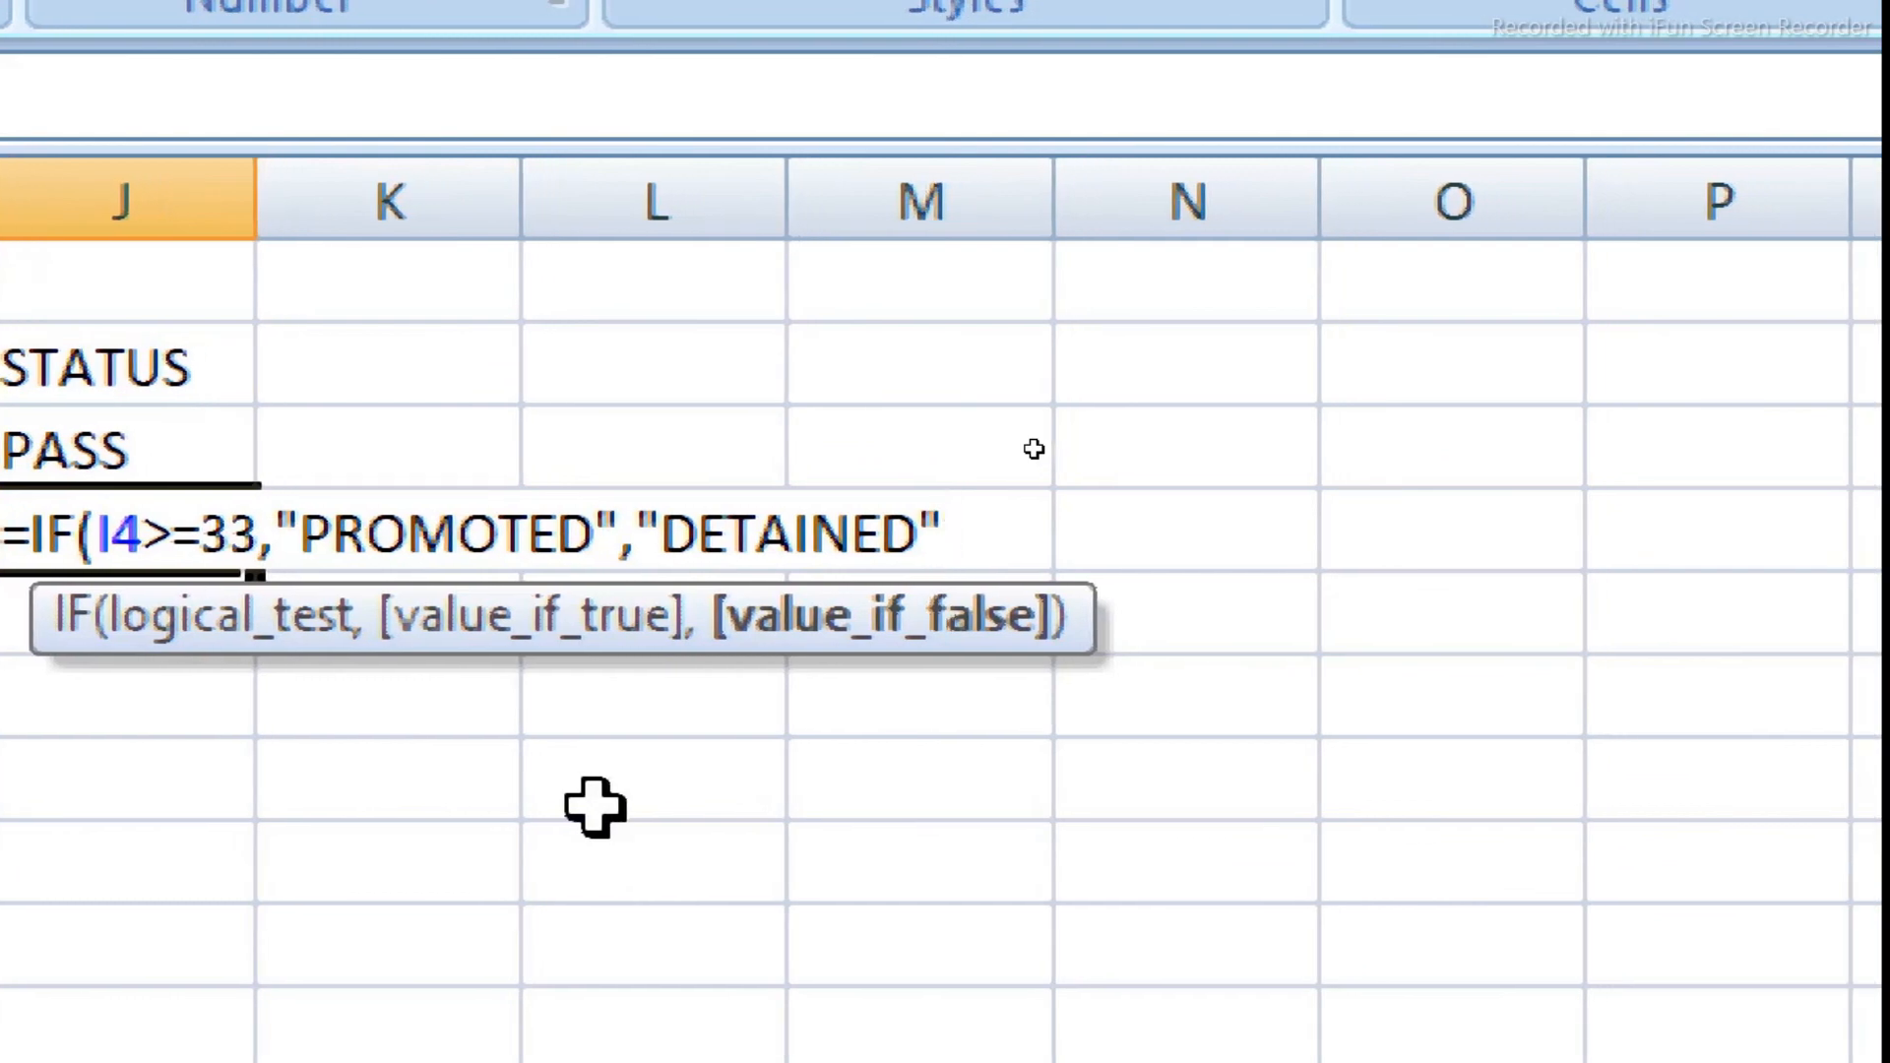
{"action": "type", "text": ")"}
{"action": "key", "text": "Return"}
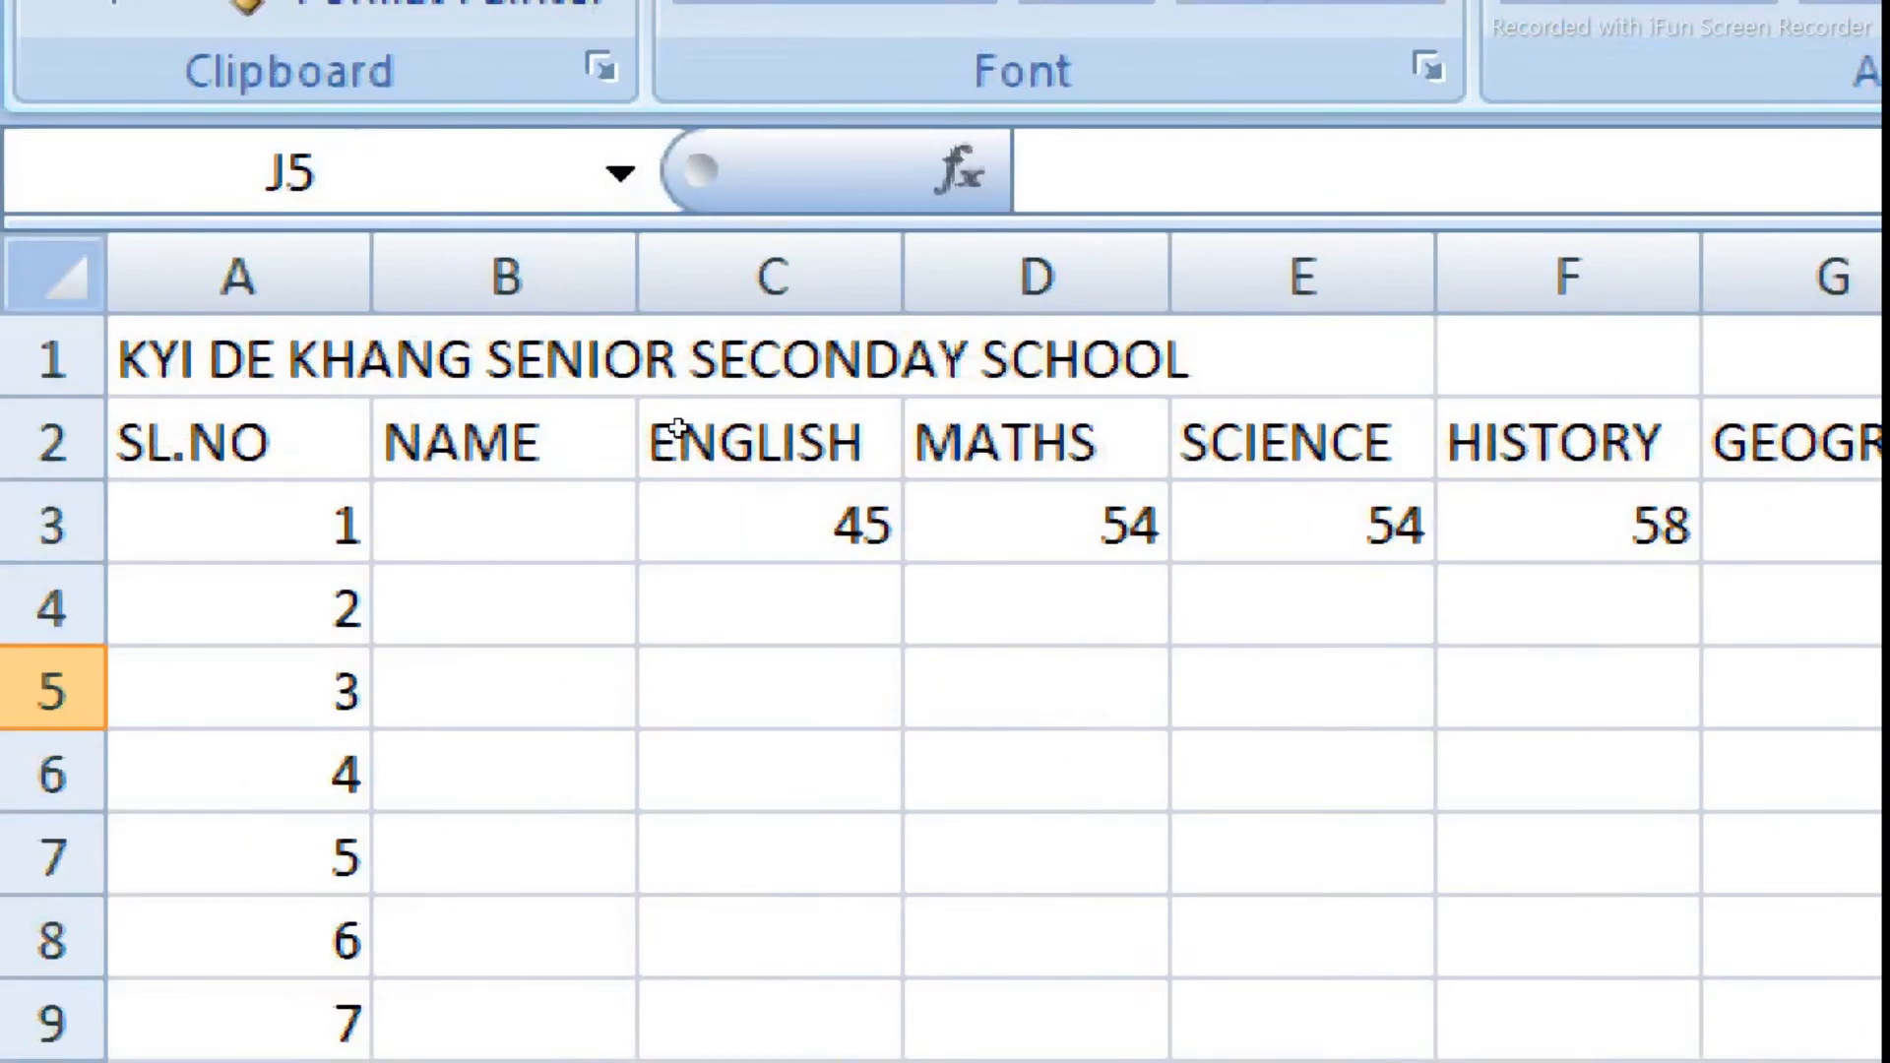
Step: Enter the second student's marks 74, 58, 95, 65 and 45 in C4:G4, then select the STATUS result in J4
{"action": "left_click", "coordinate": [1277, 766]}
{"action": "left_click", "coordinate": [971, 625]}
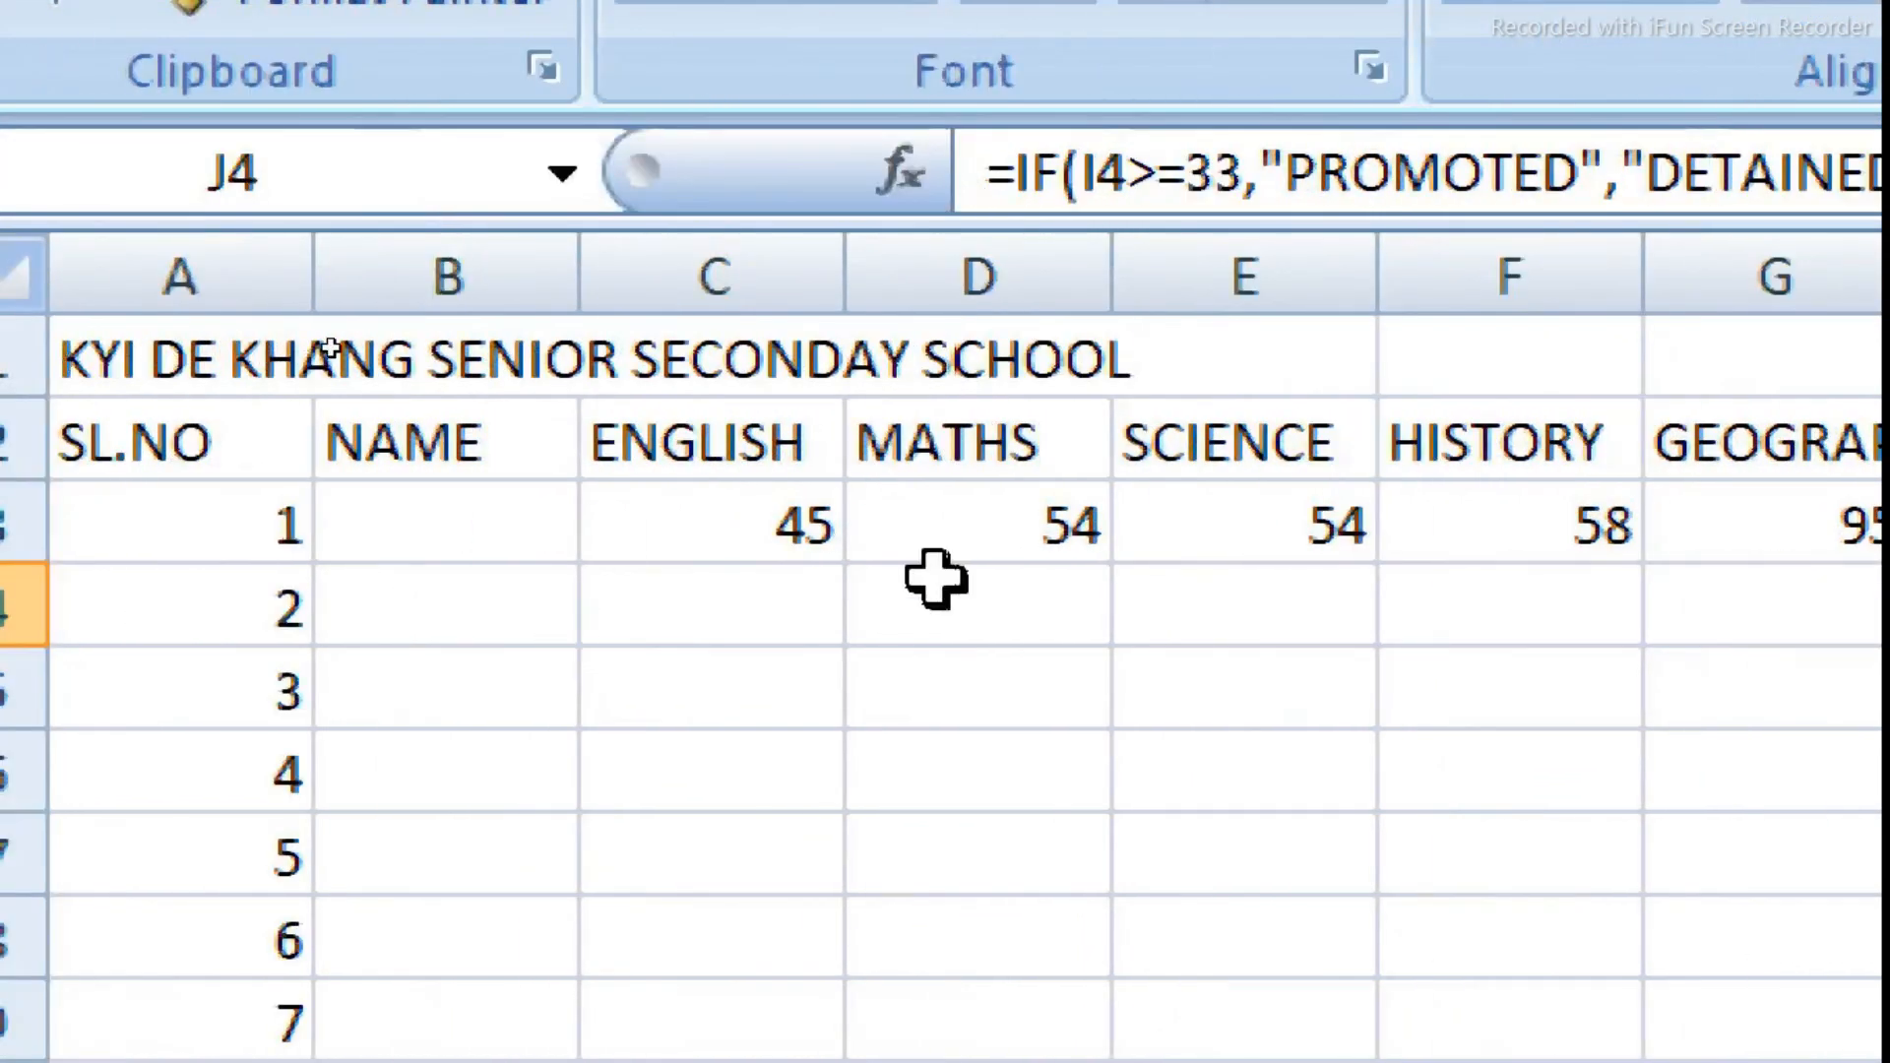
{"action": "left_click", "coordinate": [76, 601]}
{"action": "type", "text": "74"}
{"action": "key", "text": "Tab"}
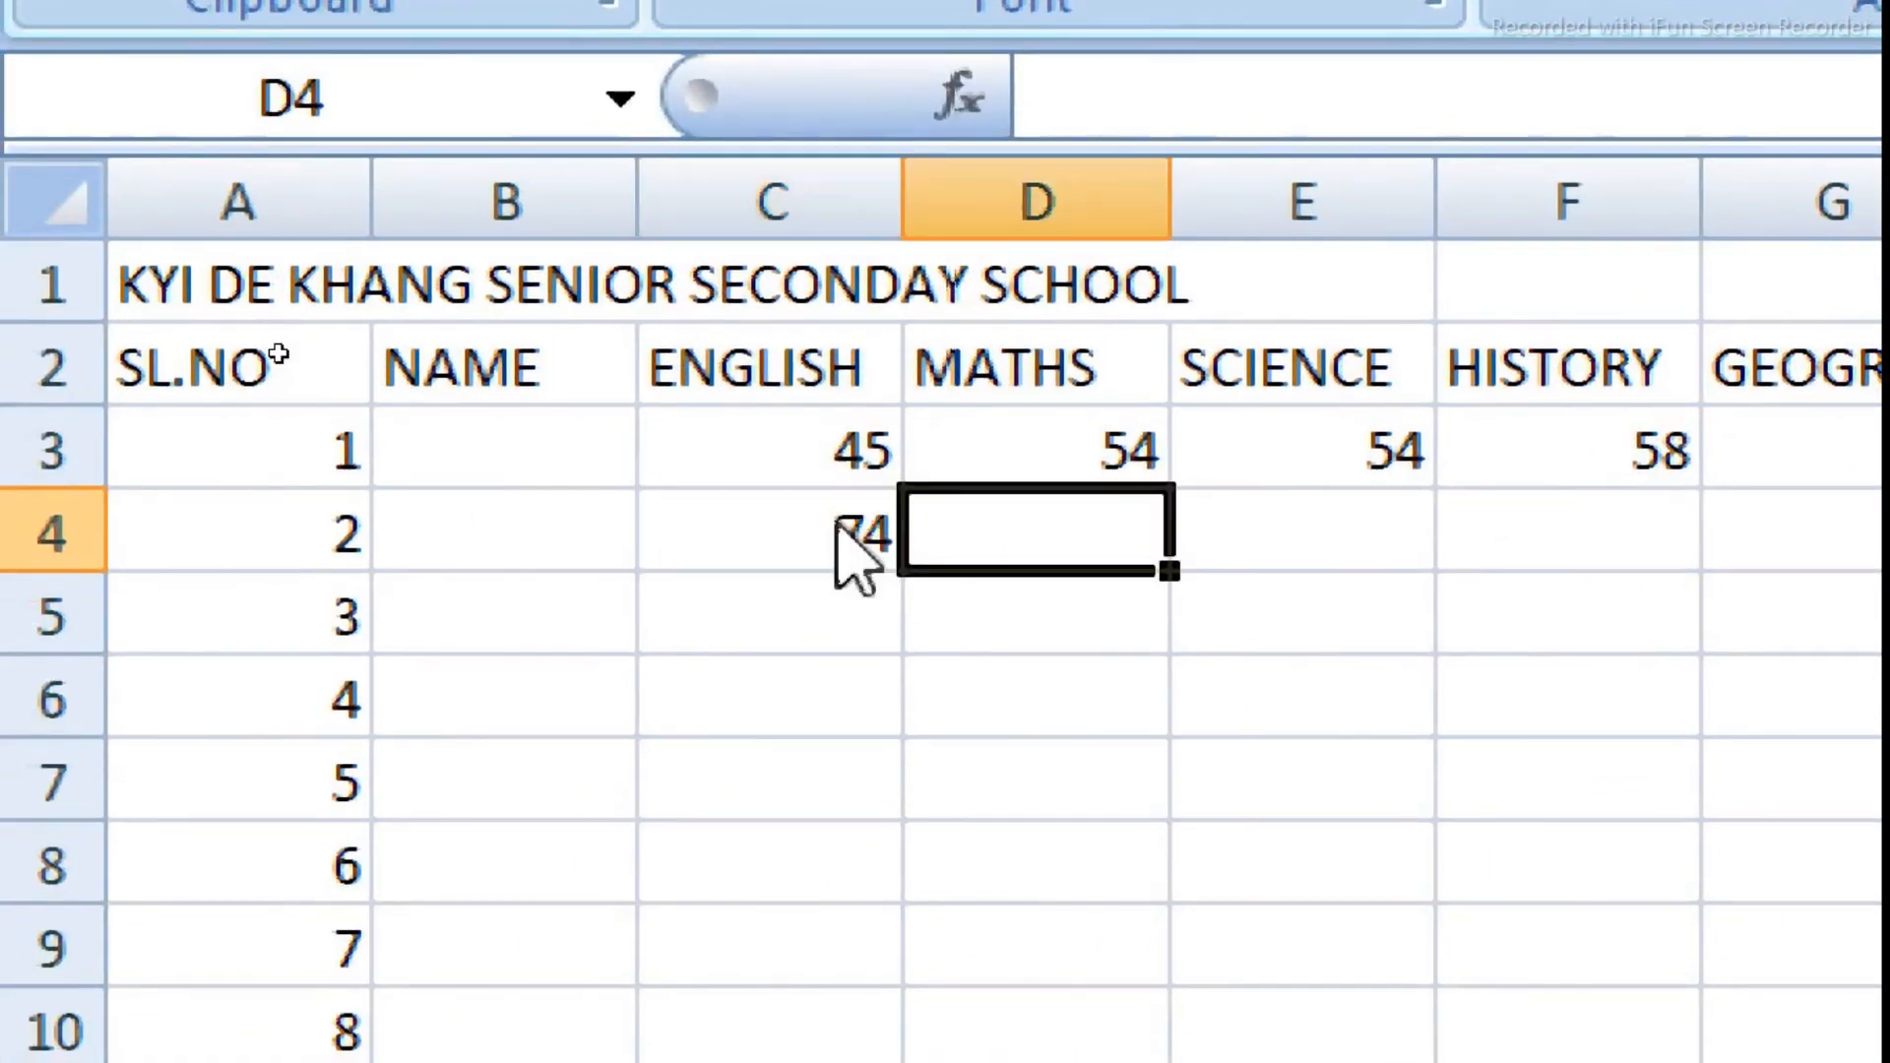
{"action": "type", "text": "58"}
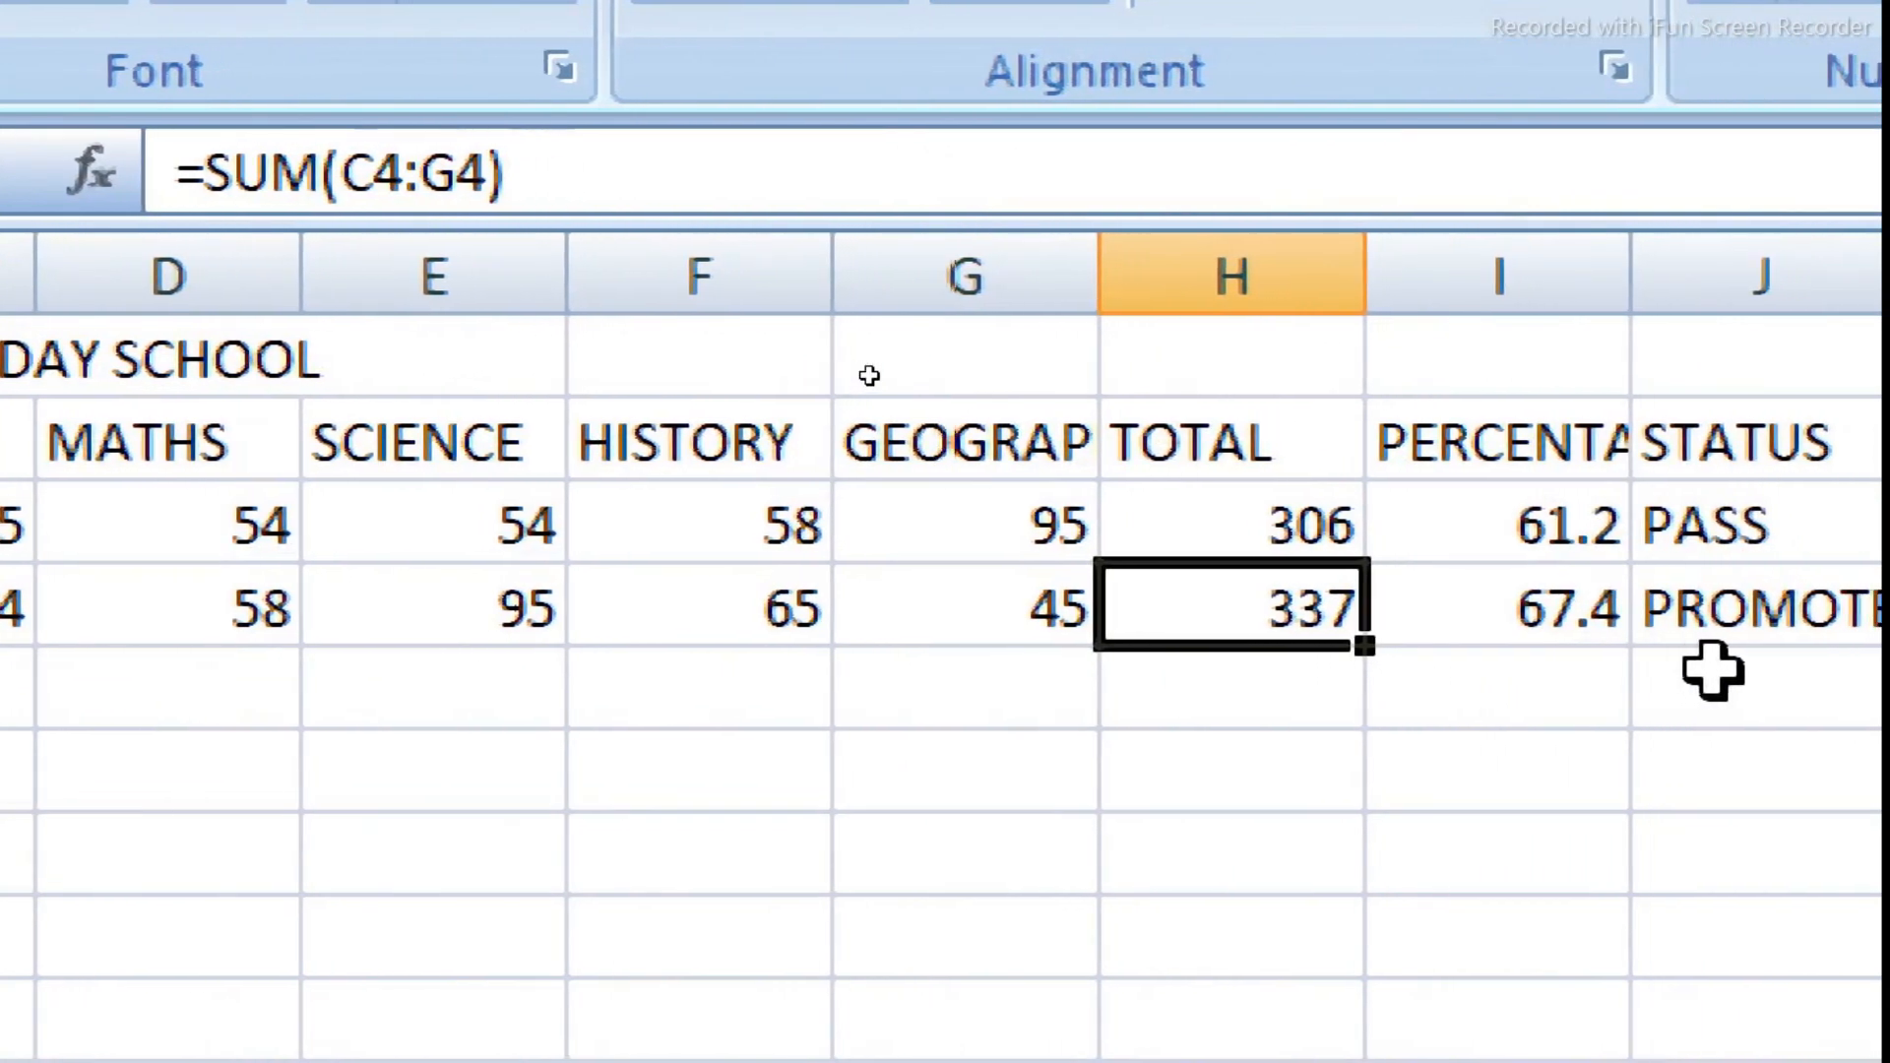
{"action": "left_click", "coordinate": [1370, 622]}
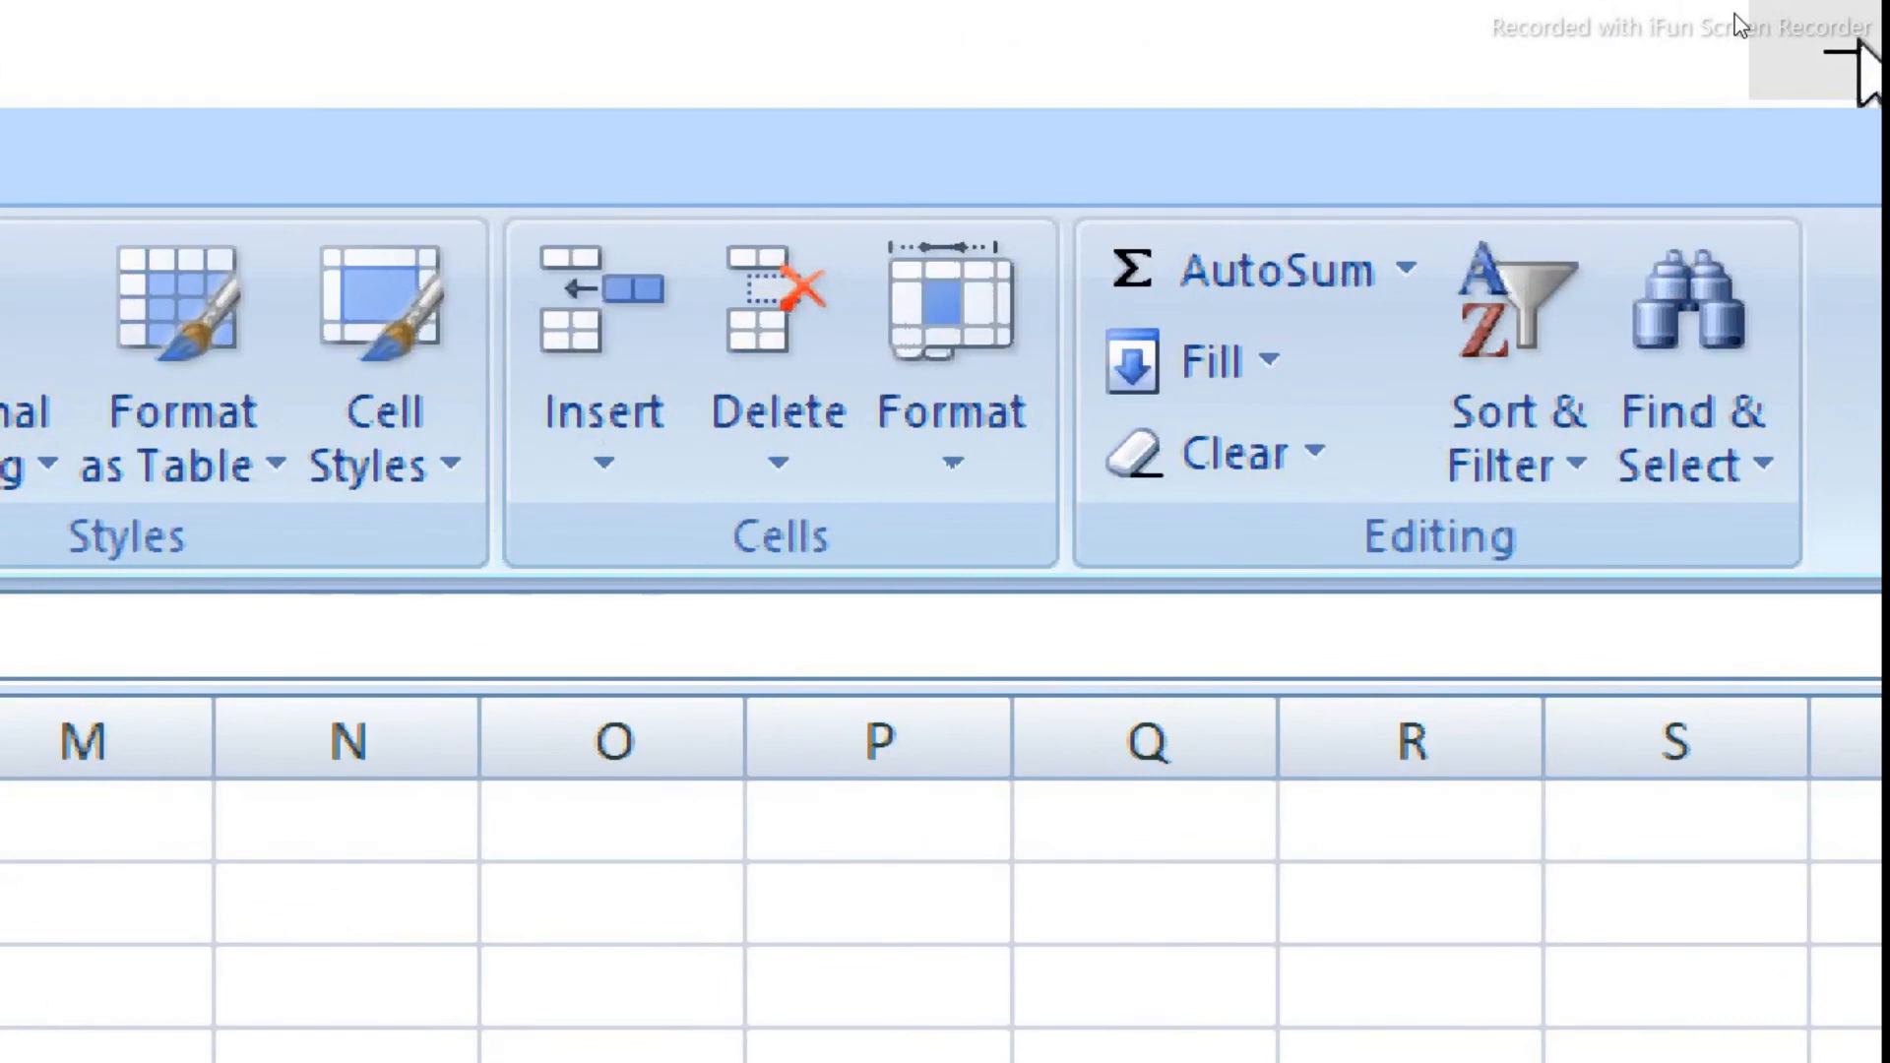
Step: Minimize the marks workbook and return to the Google Meet call in the browser
{"action": "key", "text": "super"}
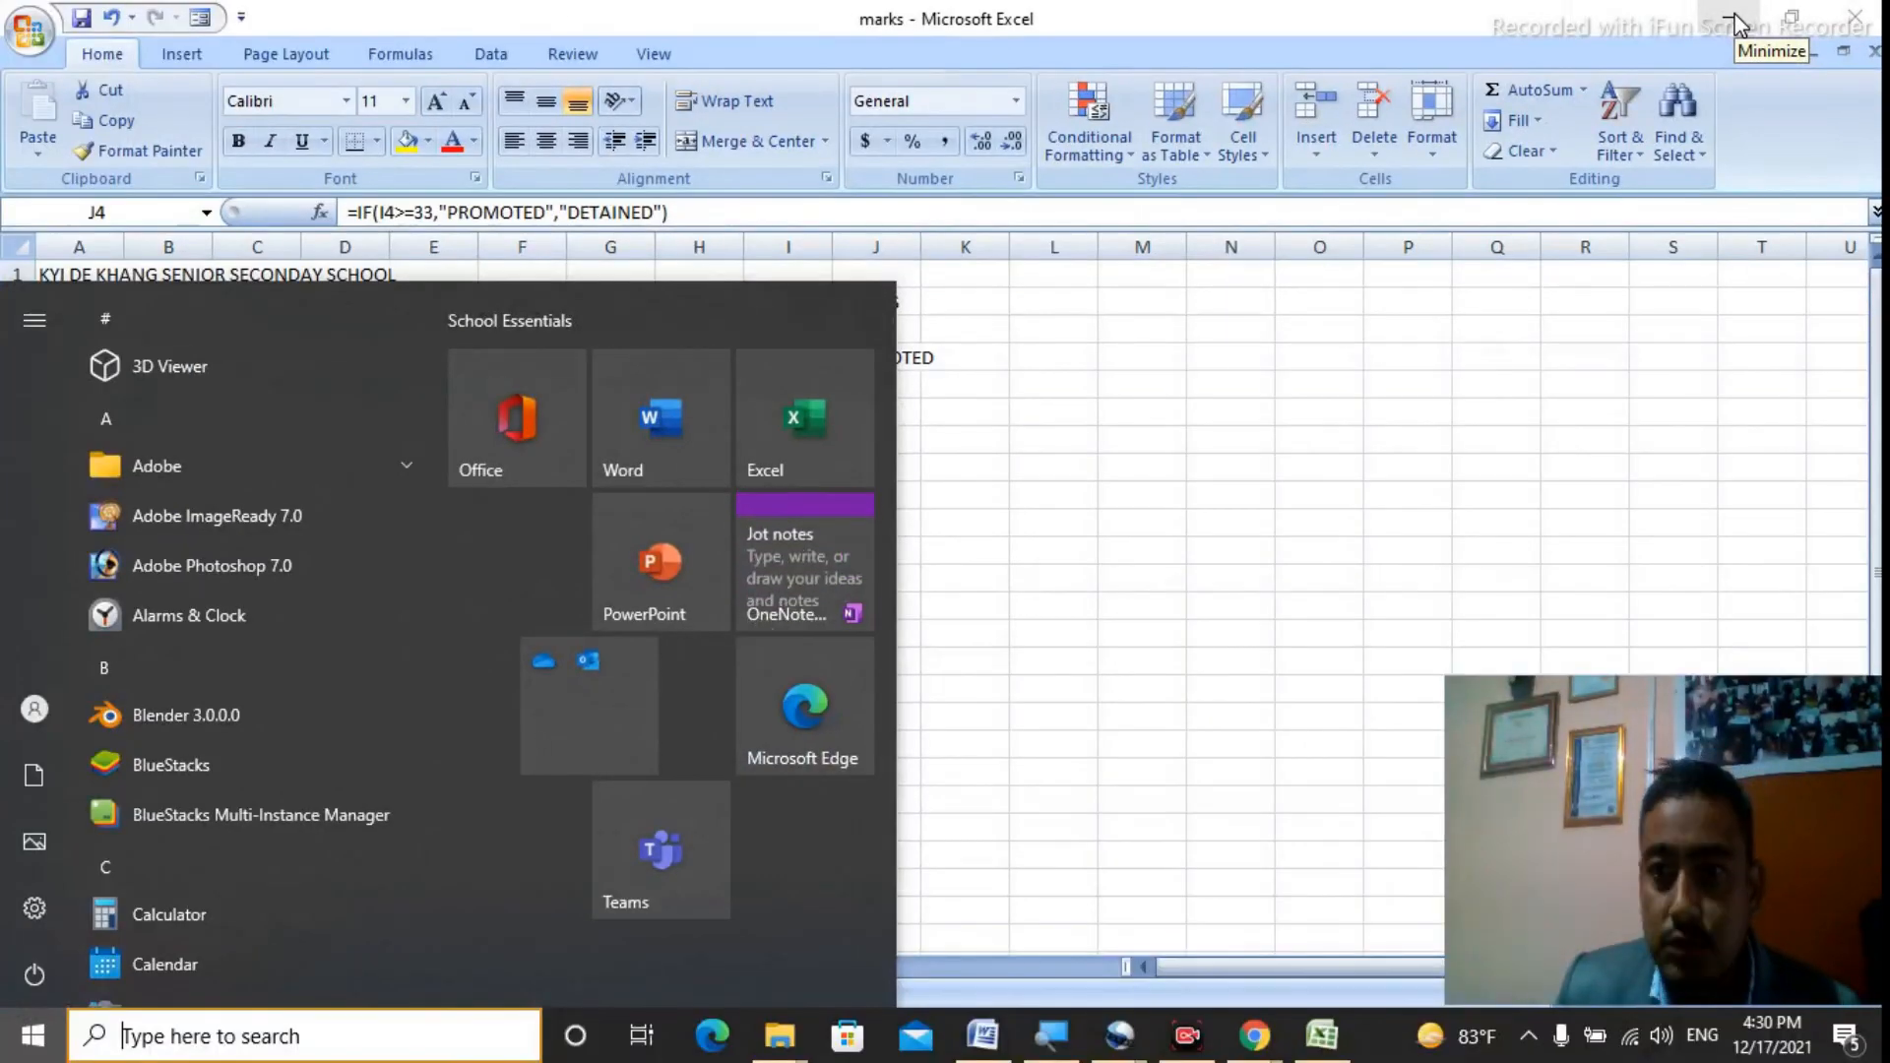
{"action": "left_click", "coordinate": [1849, 98]}
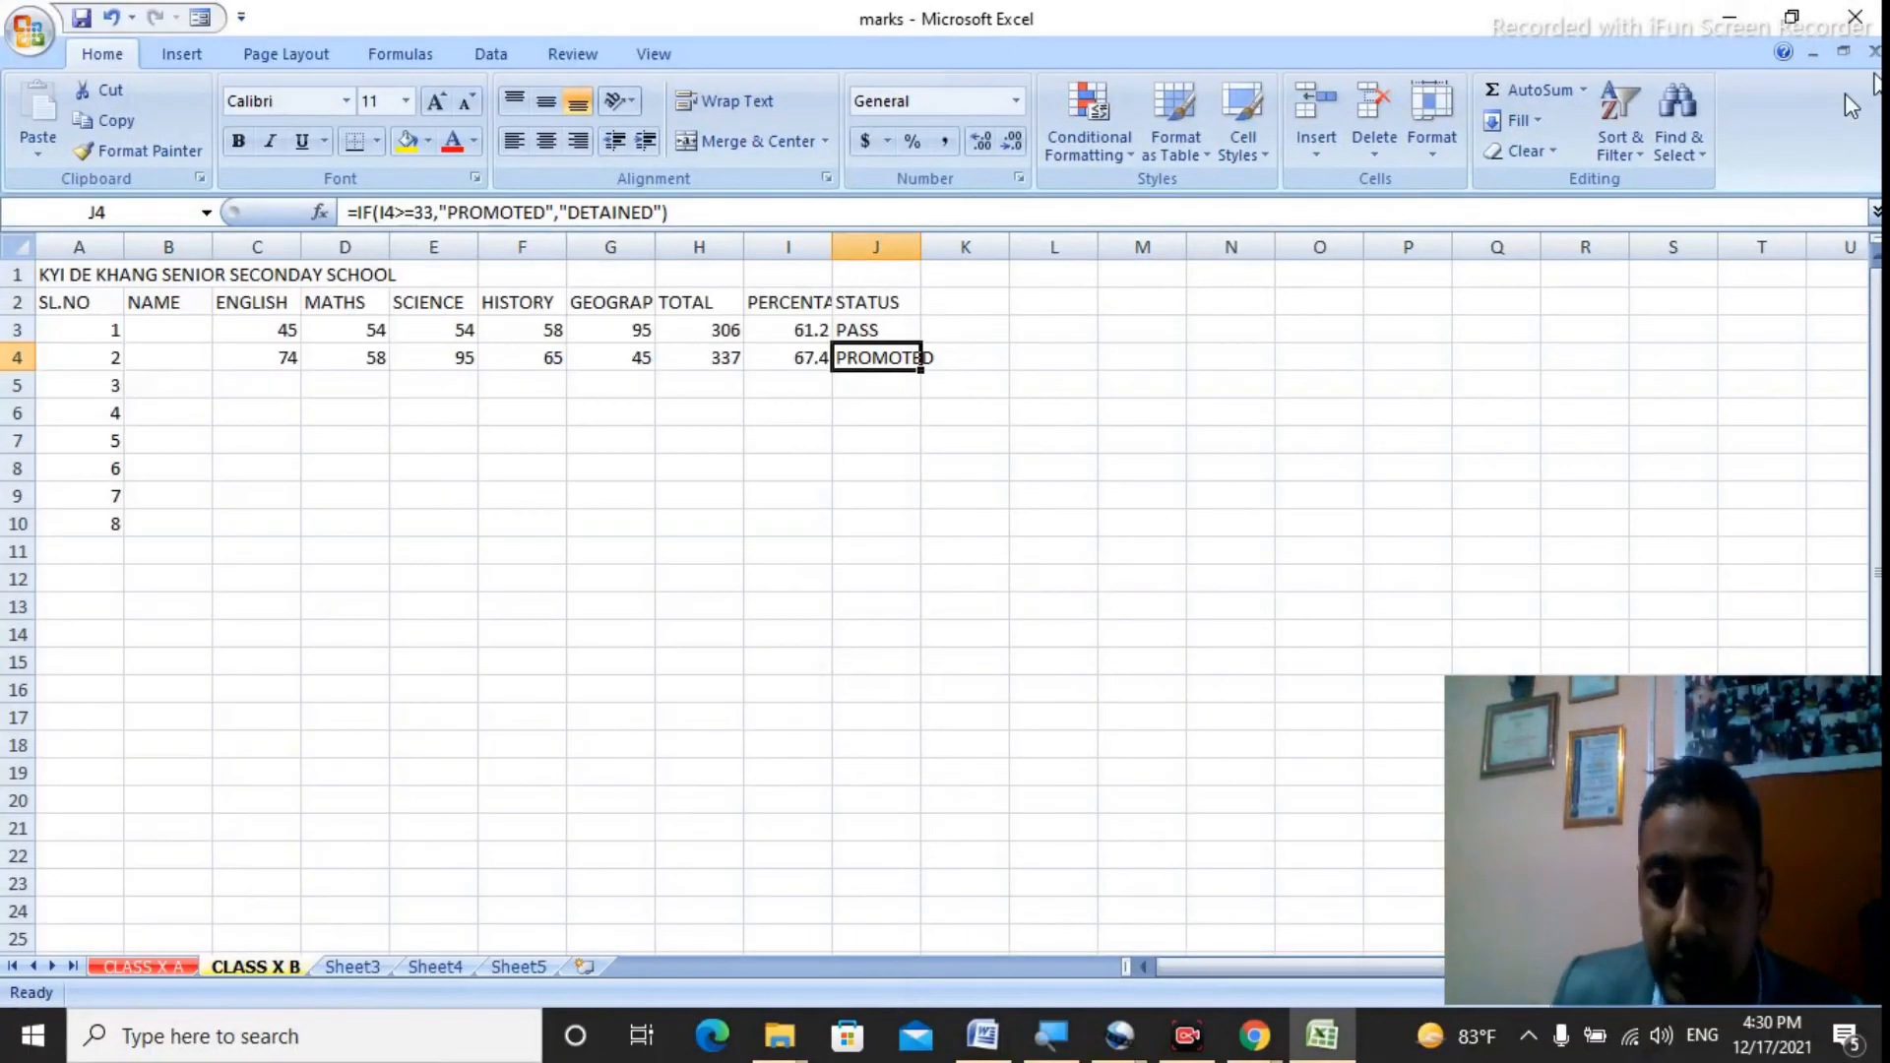
{"action": "left_click", "coordinate": [1734, 22]}
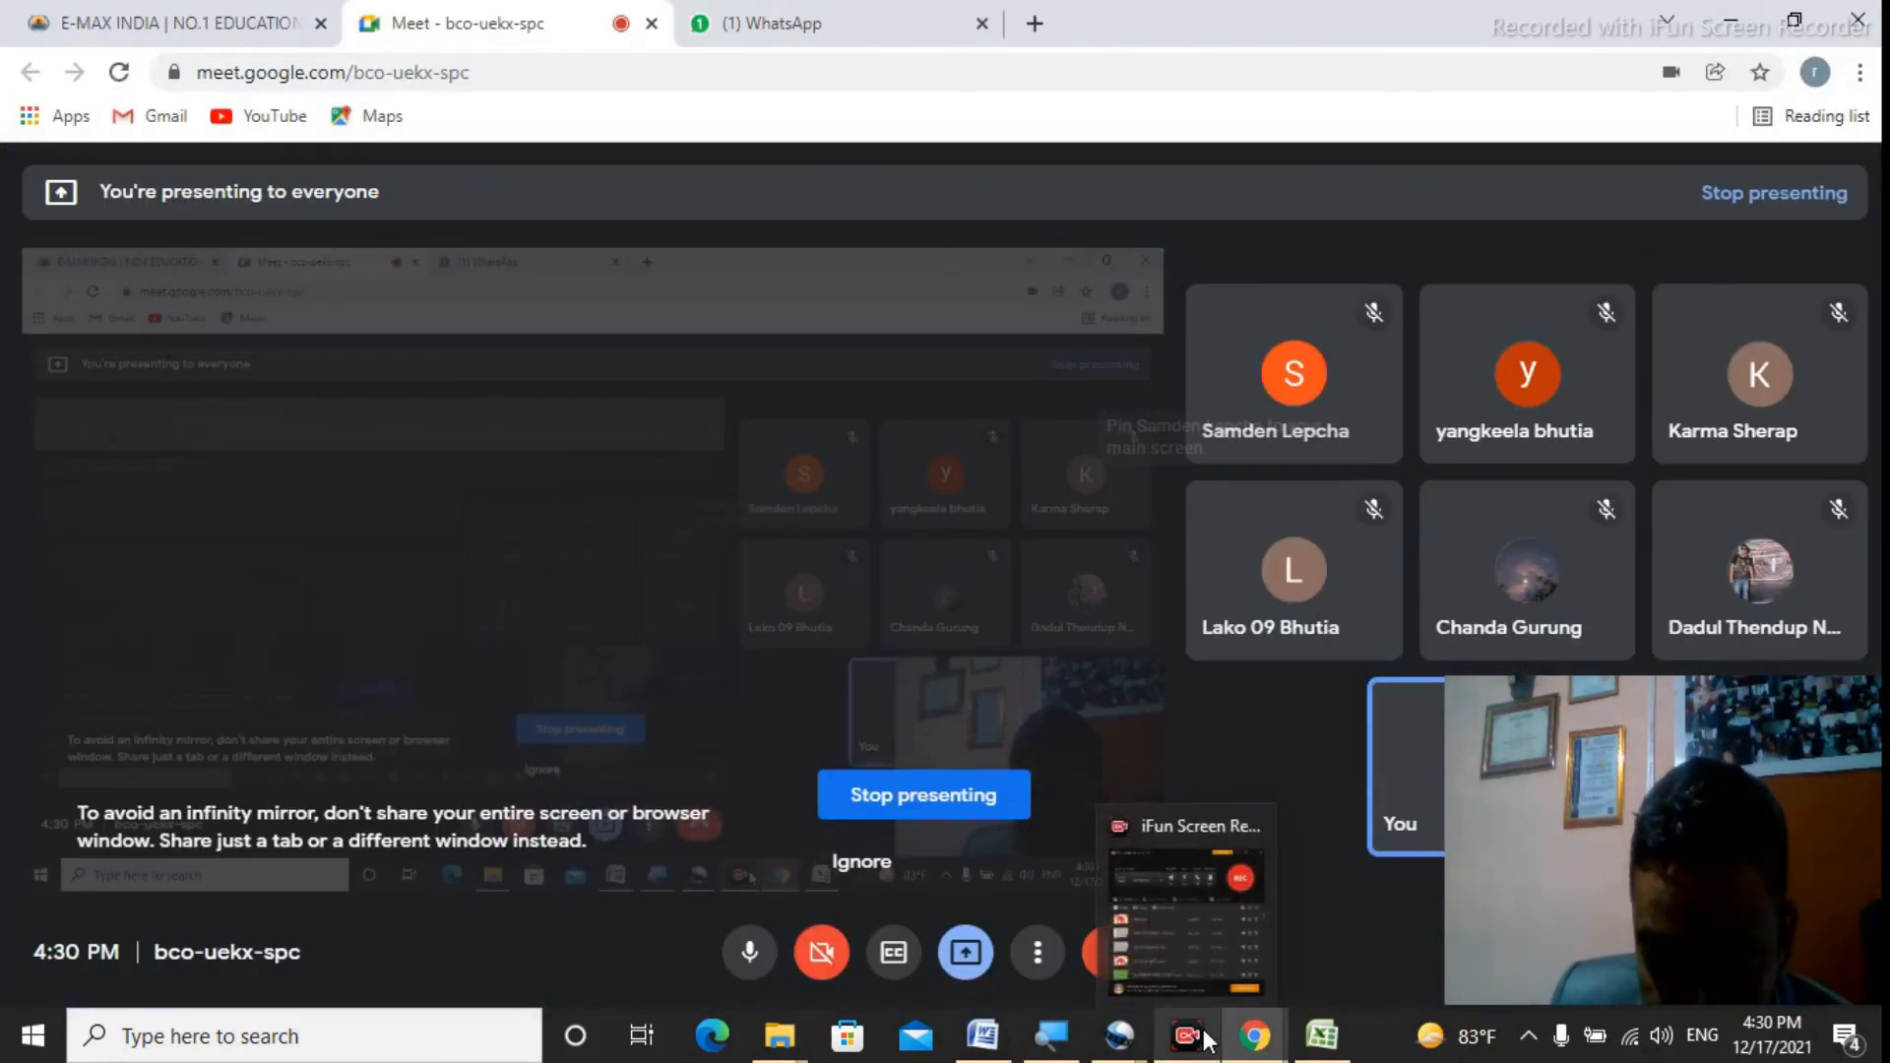